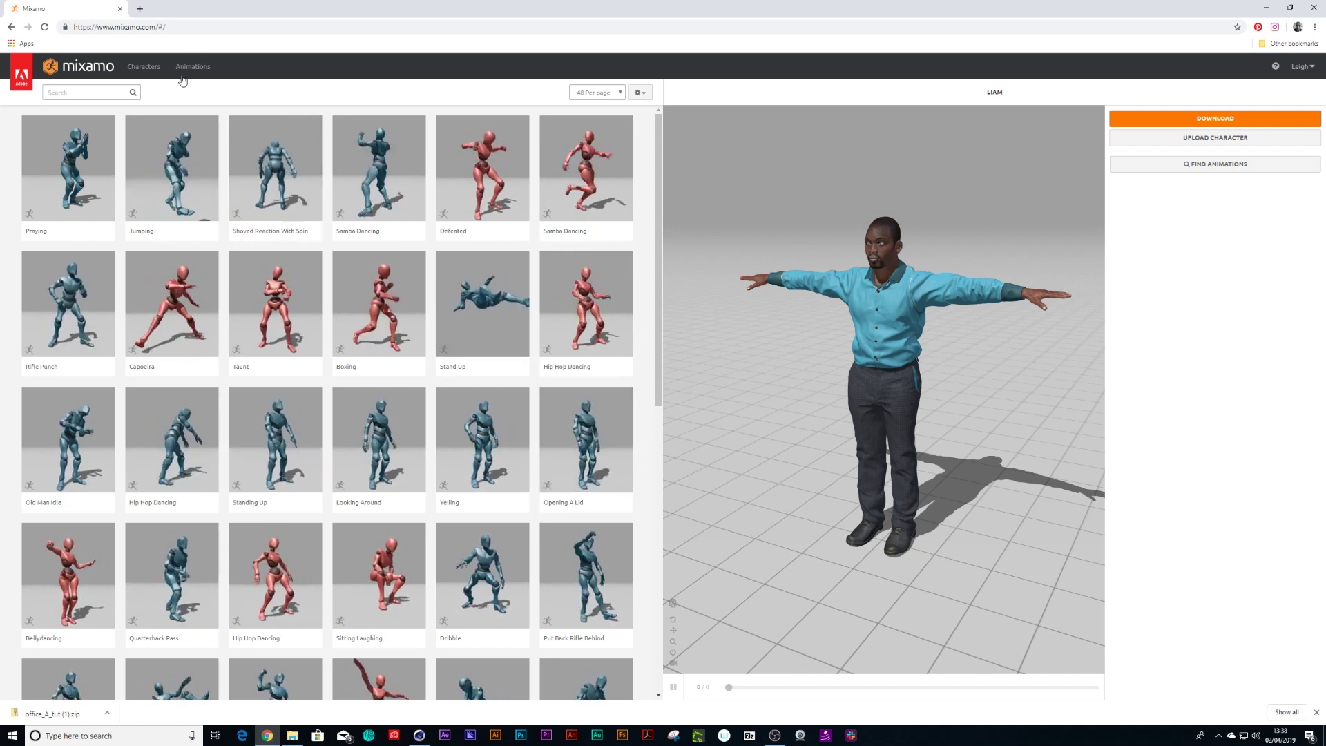
Load the Douglas character from the character library in place of the previous character
{"action": "left_click", "coordinate": [145, 68]}
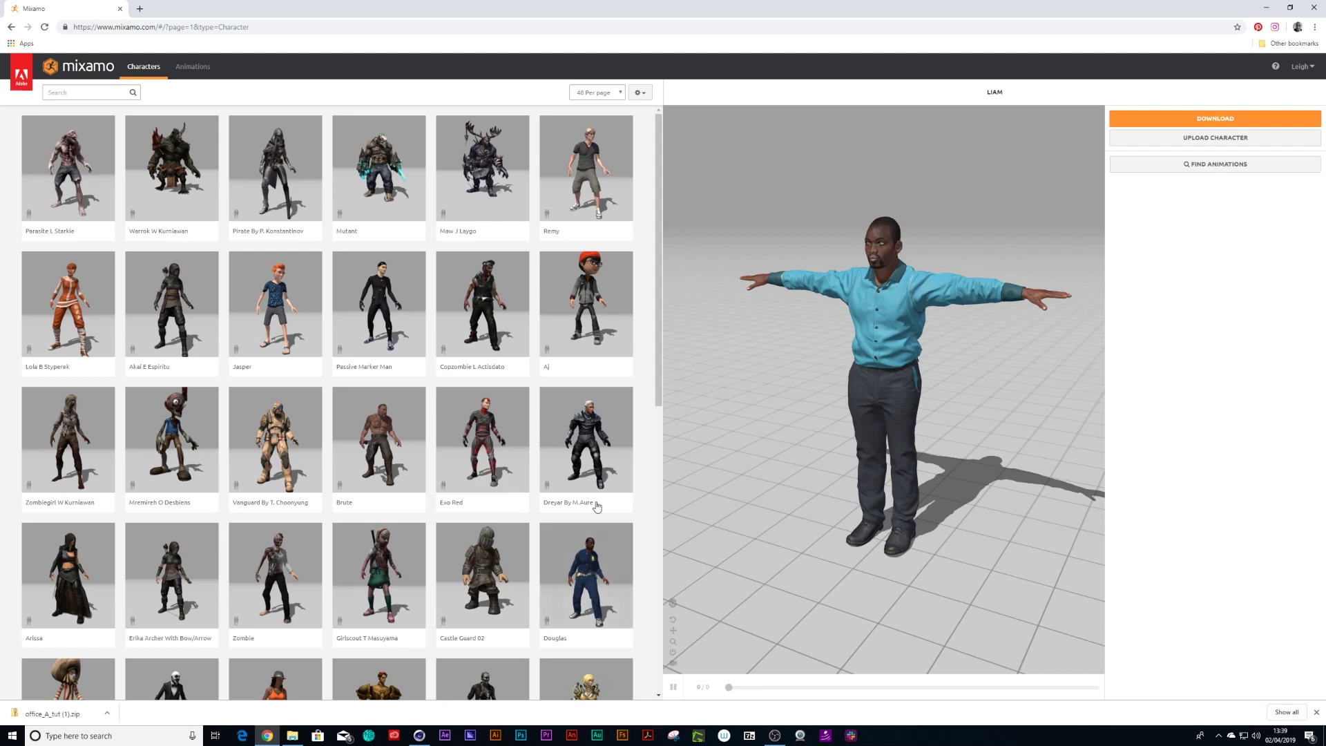
{"action": "left_click", "coordinate": [587, 591]}
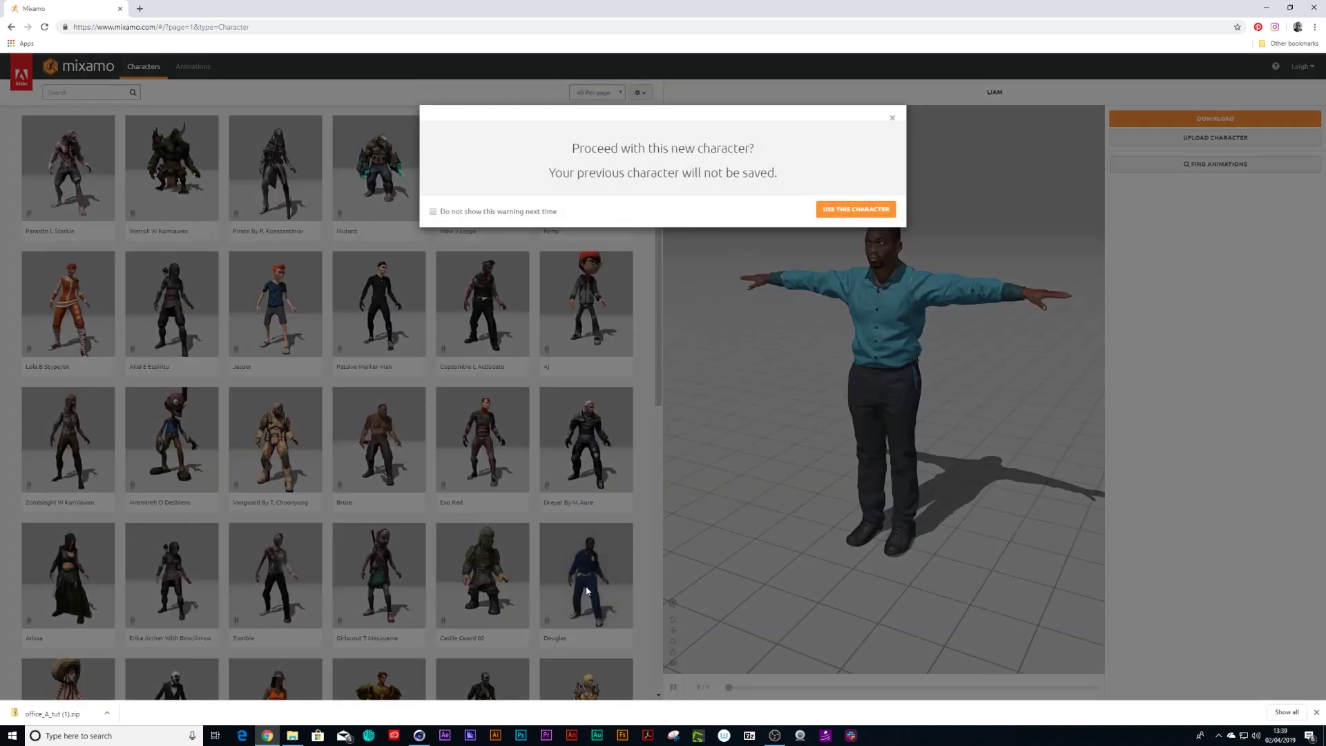
{"action": "left_click", "coordinate": [836, 210]}
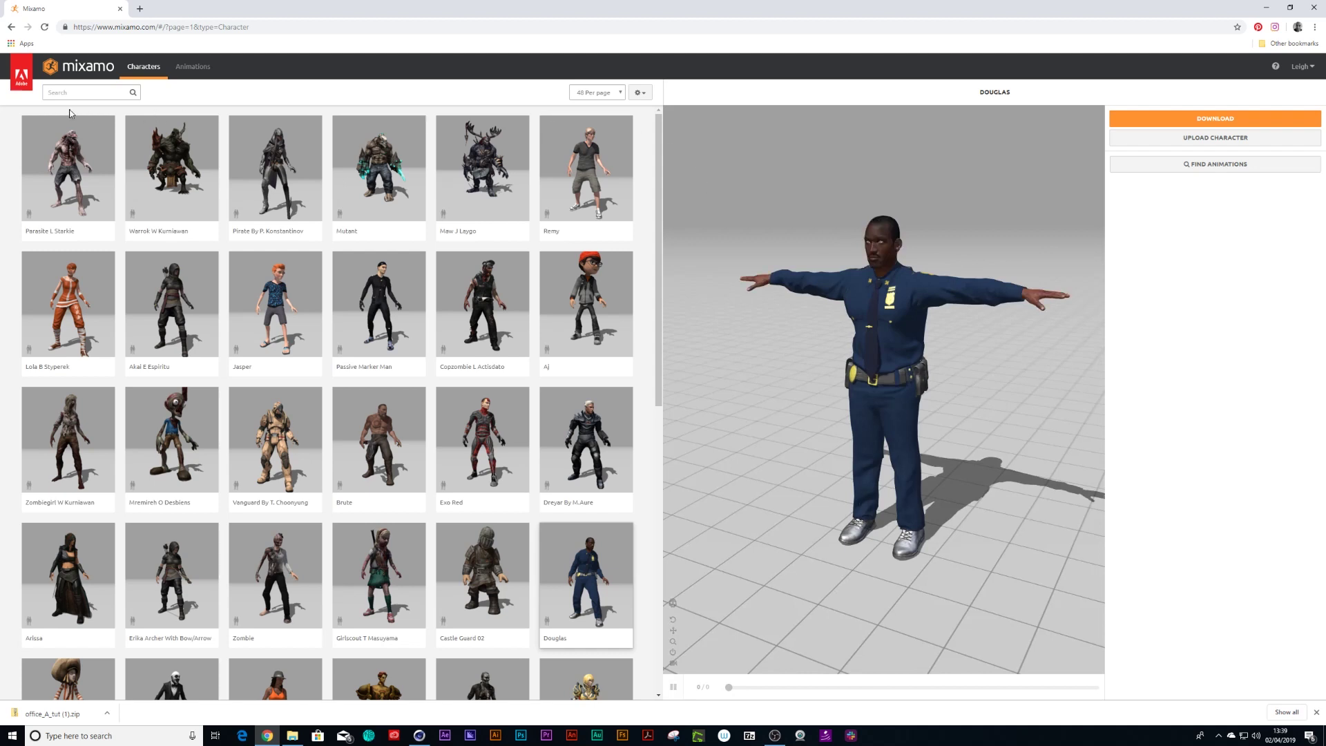
Search the animation library for "talking" and apply the first Talking animation to the Douglas character
{"action": "left_click", "coordinate": [194, 67]}
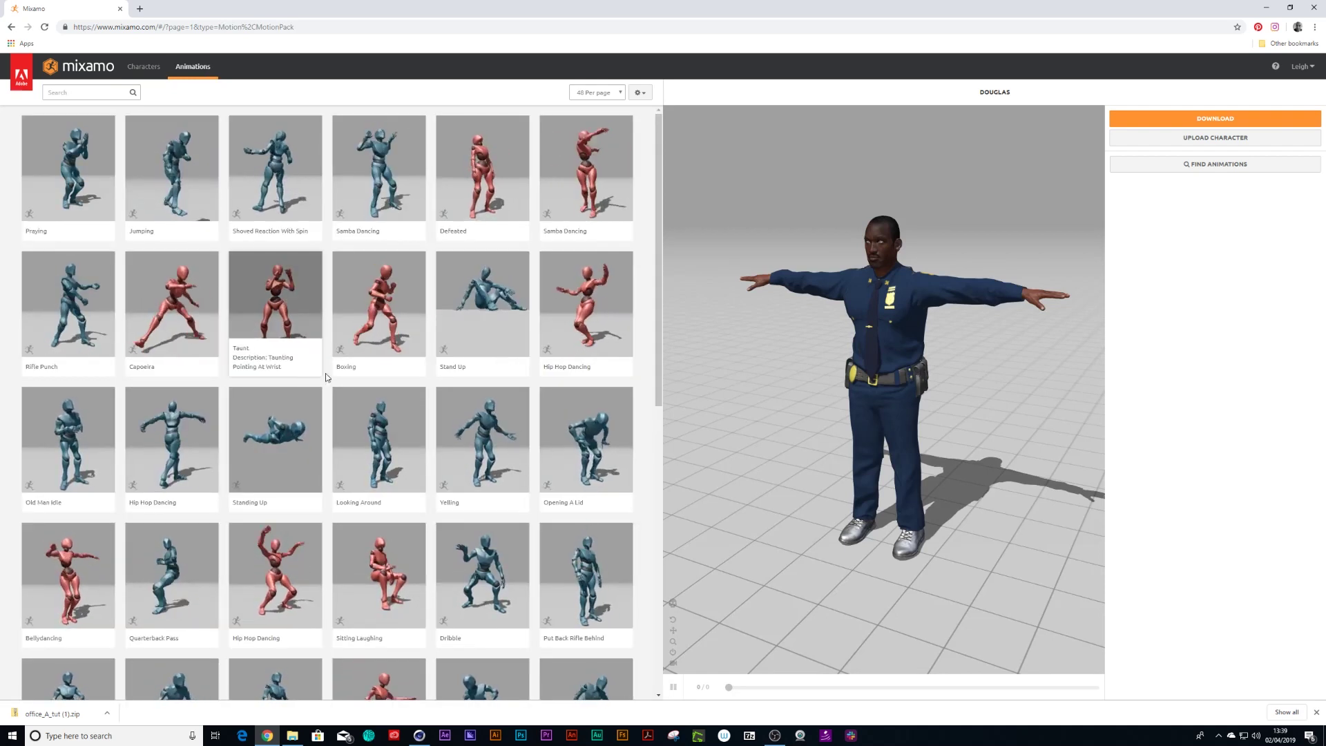
{"action": "left_click", "coordinate": [74, 93]}
{"action": "type", "text": "talking"}
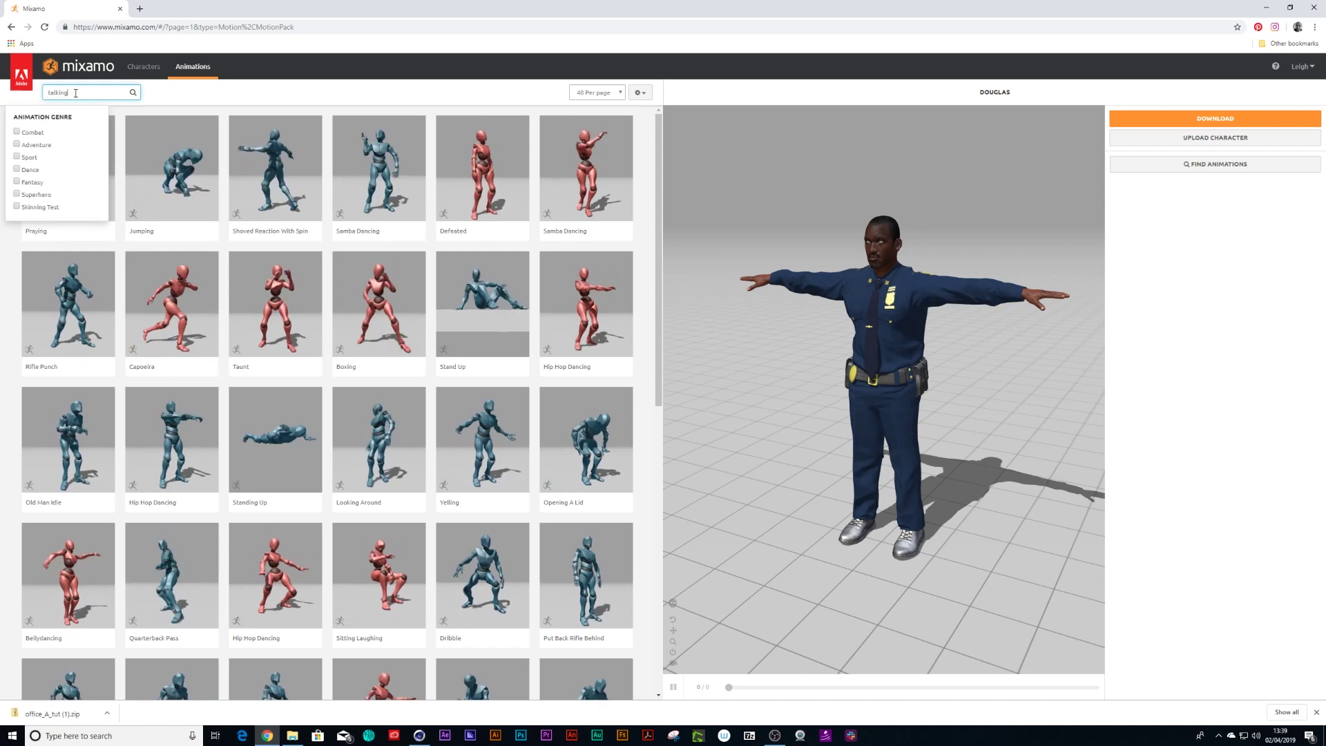
{"action": "key", "text": "Return"}
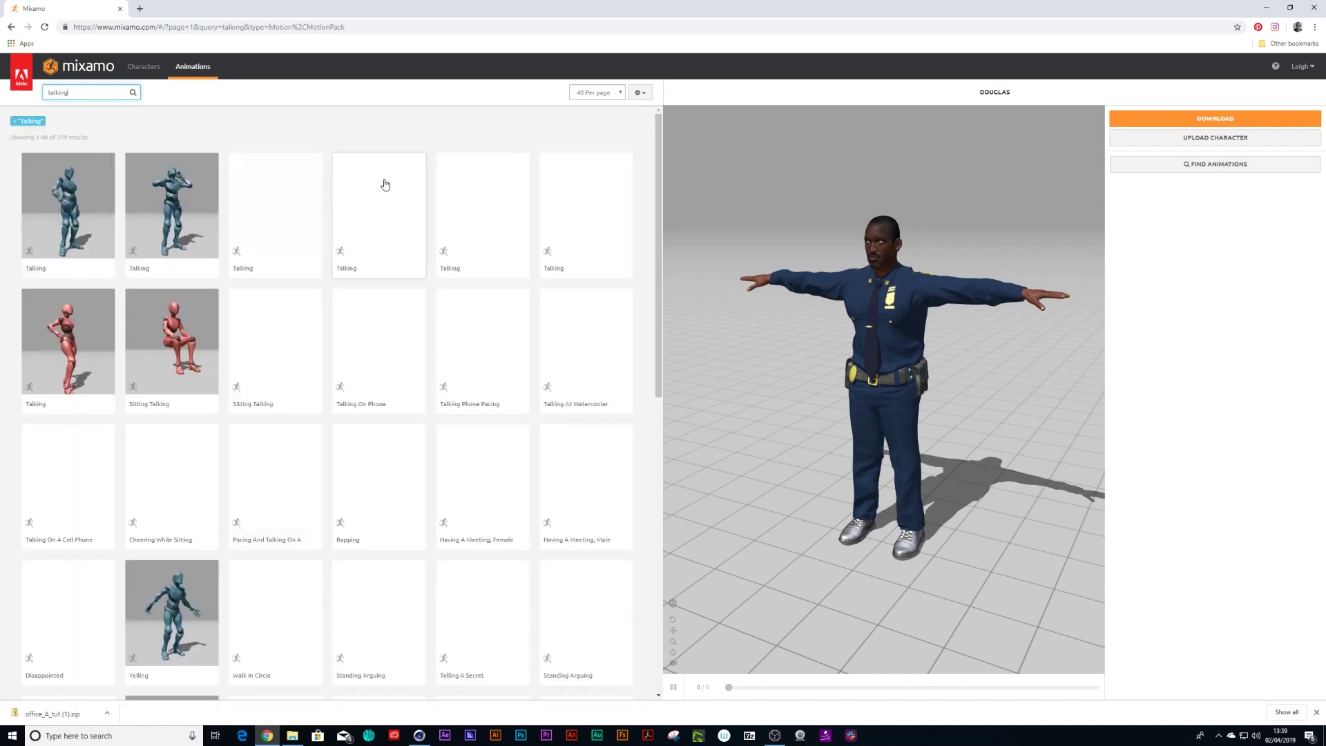
{"action": "left_click", "coordinate": [77, 219]}
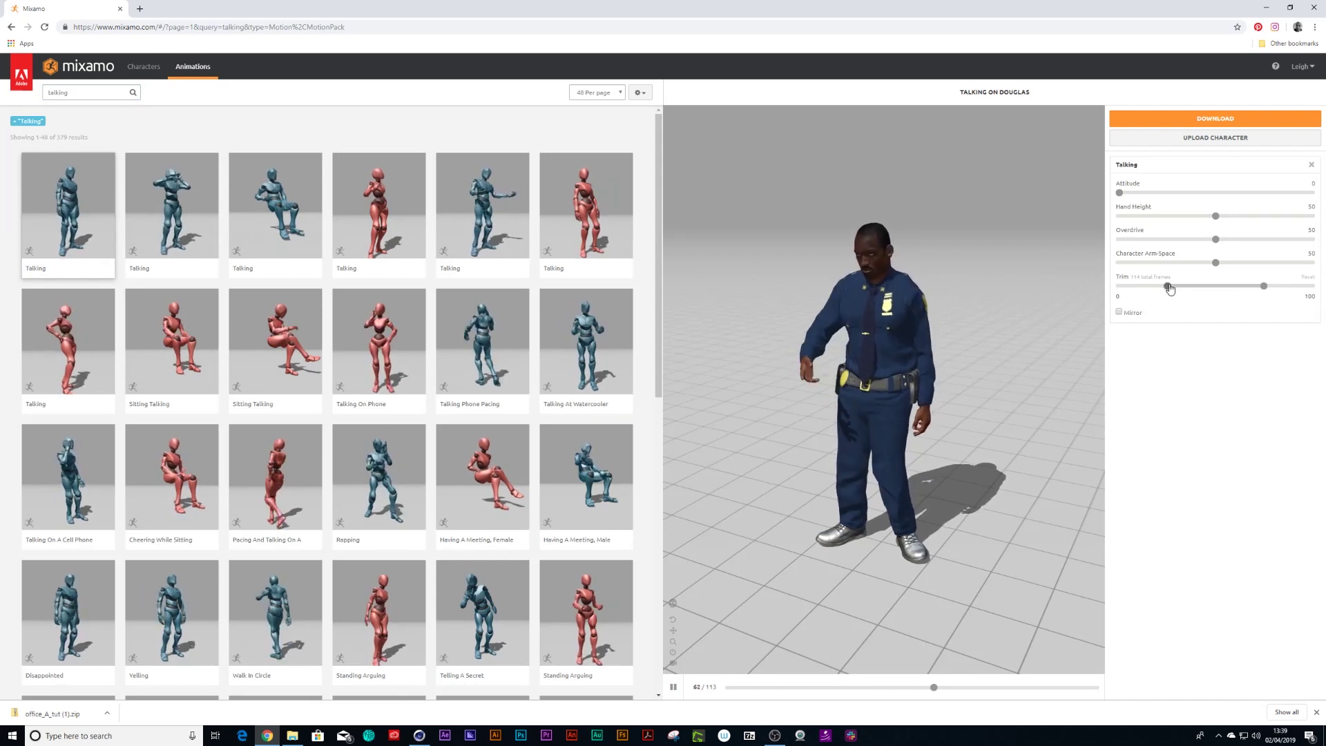
Extend the Talking animation's trim range to span from -50 to 150
{"action": "left_click_drag", "start_coordinate": [1170, 289], "coordinate": [1120, 288]}
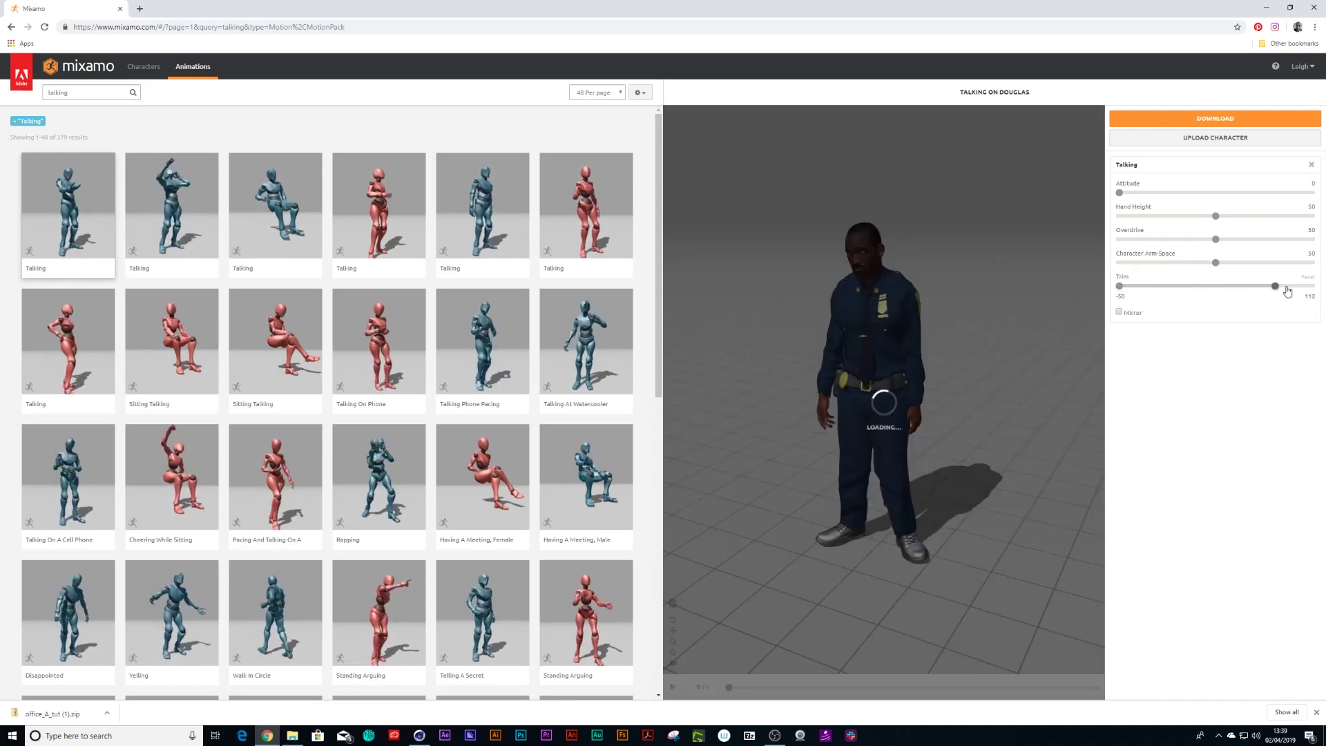
{"action": "left_click_drag", "start_coordinate": [1288, 291], "coordinate": [1311, 286]}
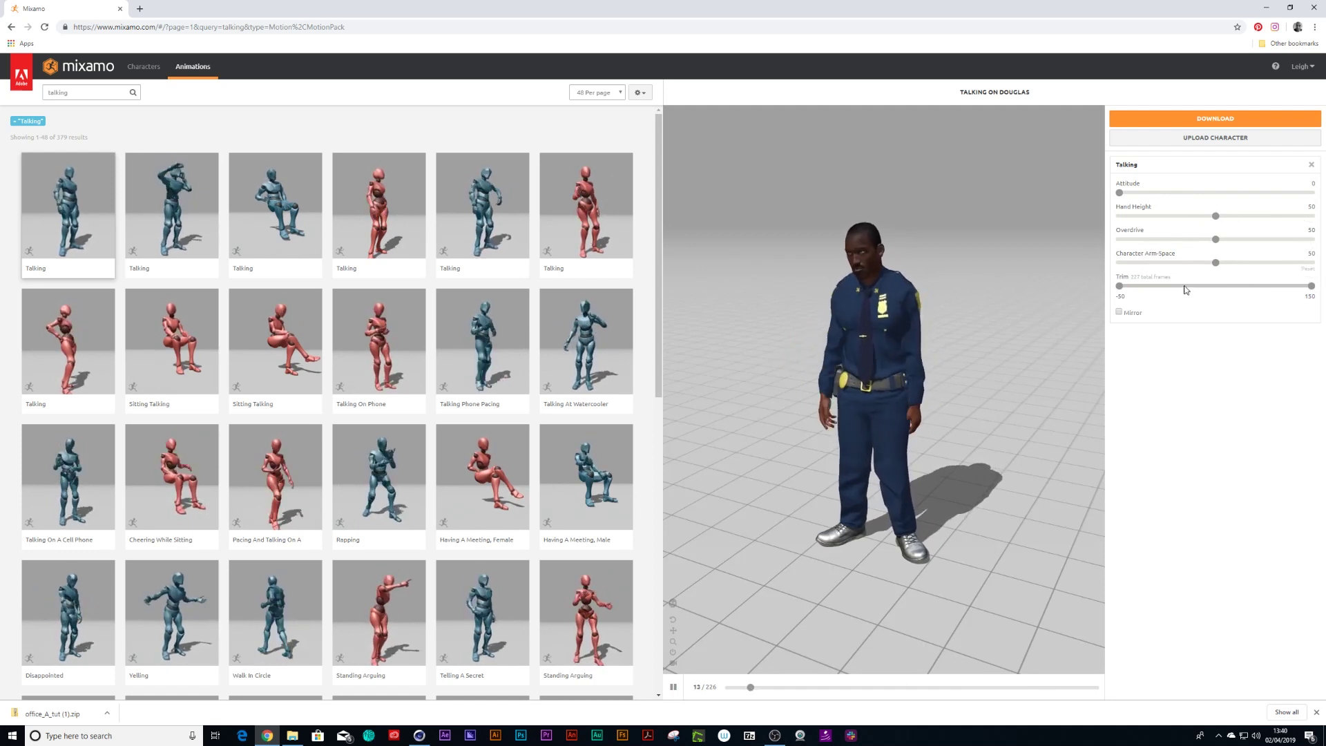
Search the animation library for "running" and apply the first Running animation to the character
{"action": "left_click_drag", "start_coordinate": [76, 94], "coordinate": [54, 94]}
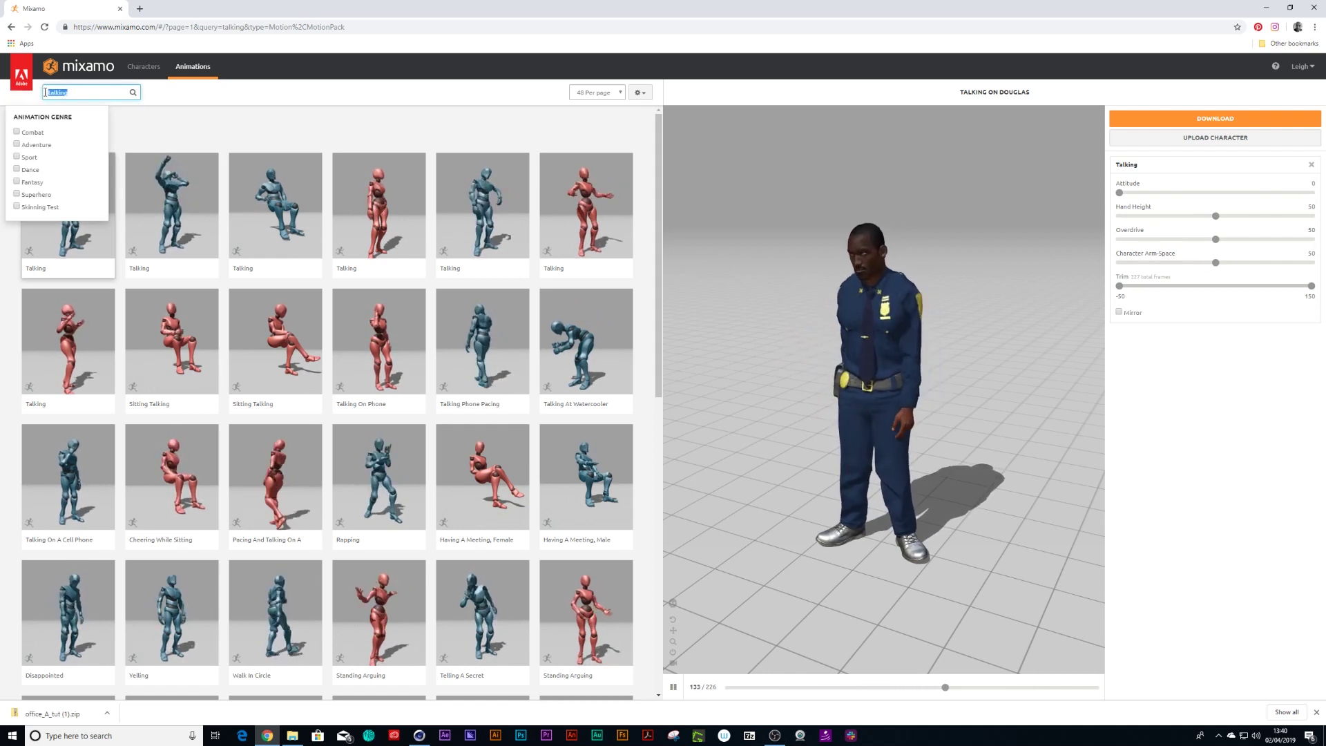
{"action": "key", "text": "Return"}
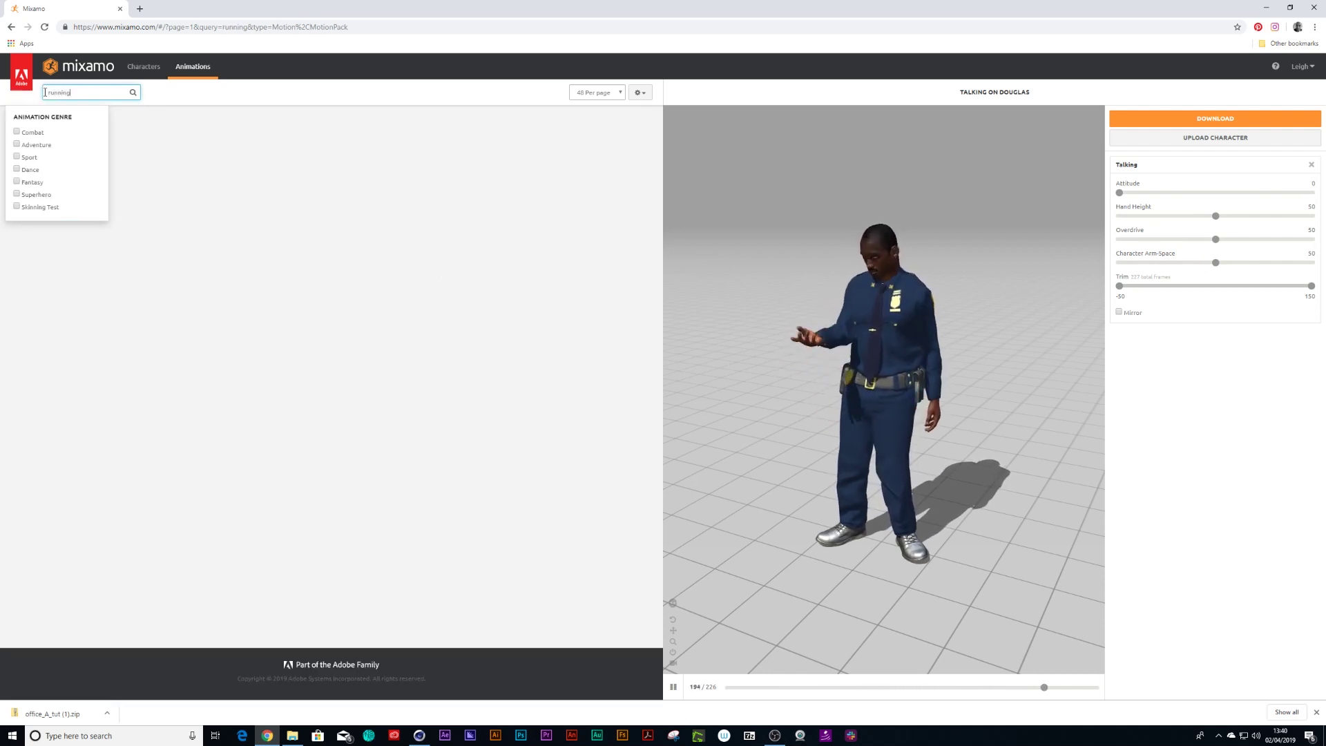
{"action": "left_click", "coordinate": [61, 230]}
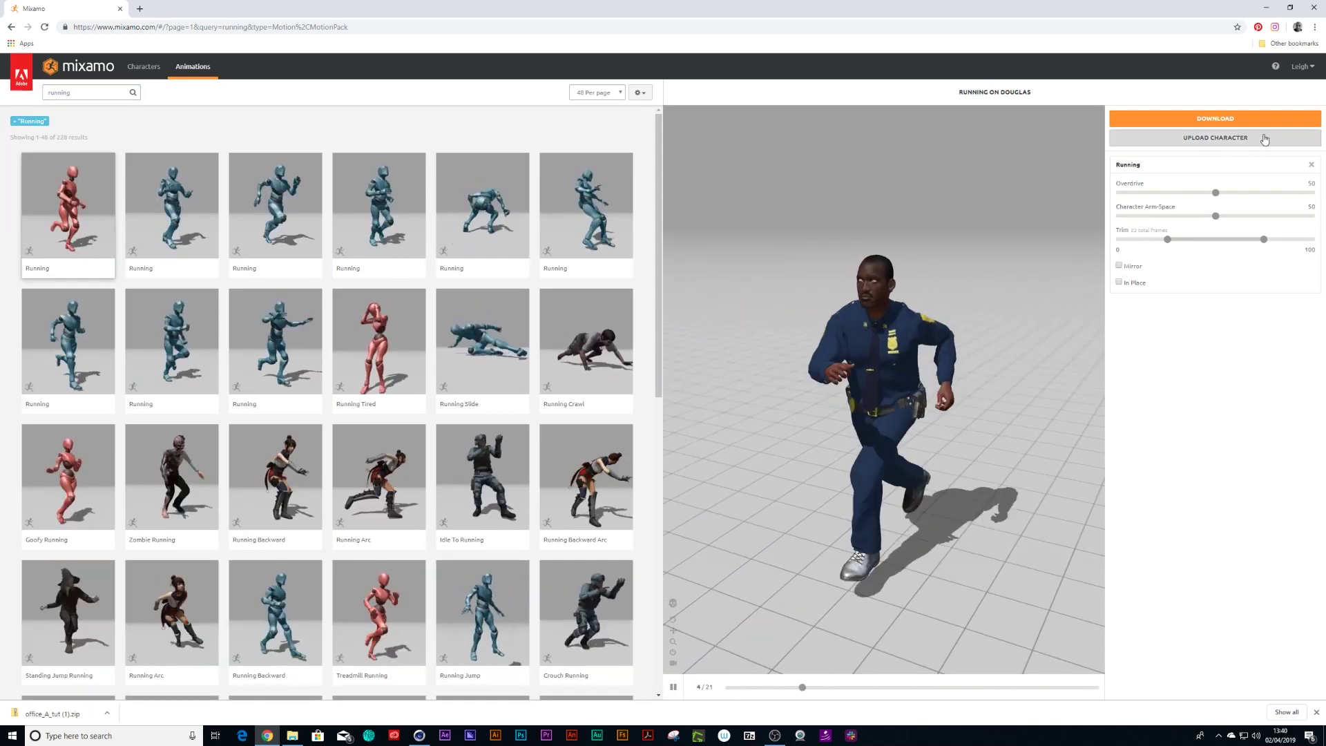
Enable Mirror on the Running animation, leave In Place off, and set Overdrive to 51
{"action": "left_click", "coordinate": [1120, 283]}
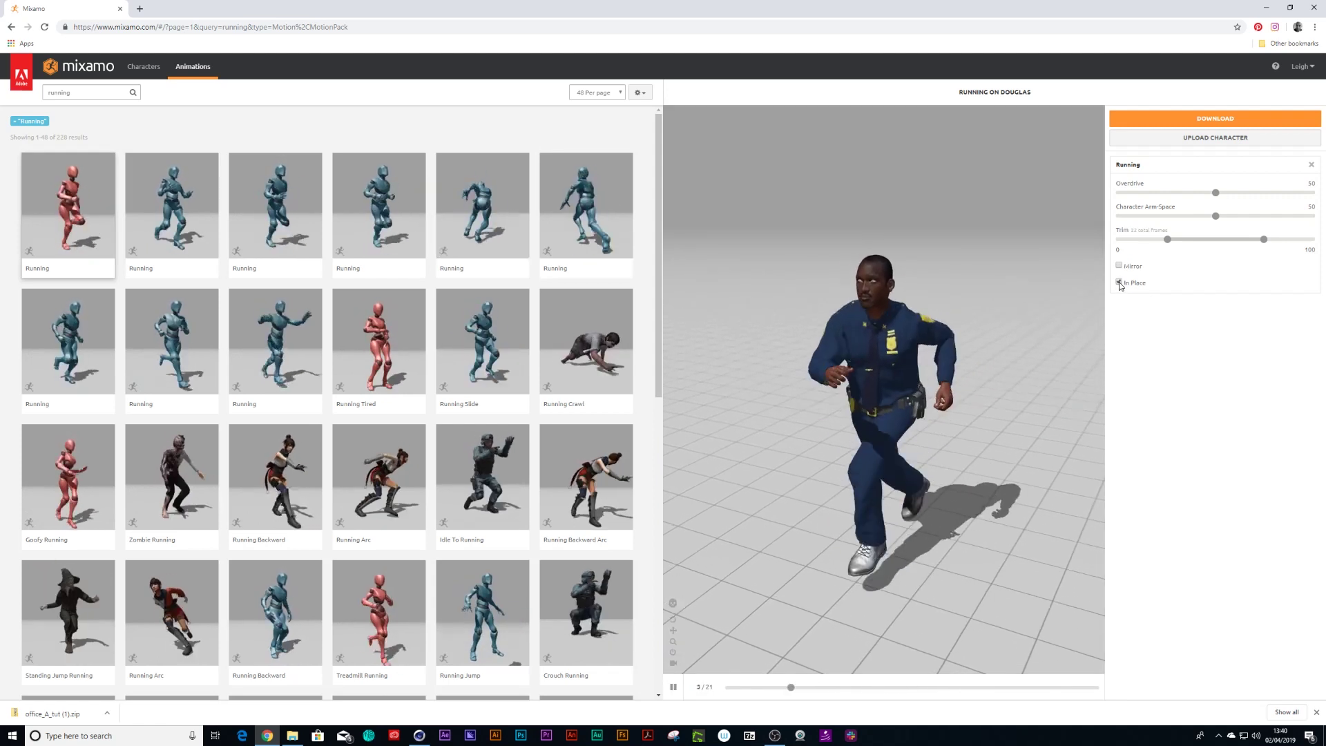
{"action": "left_click", "coordinate": [1120, 283]}
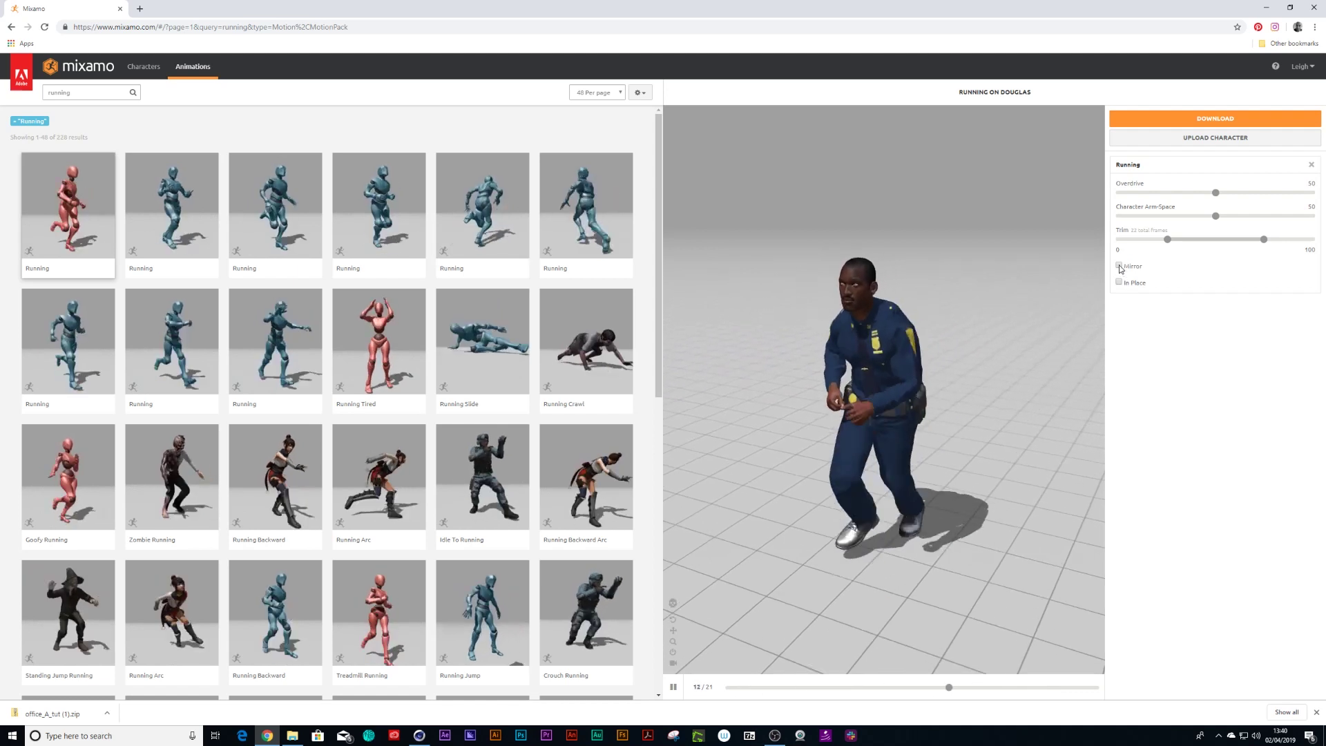
{"action": "left_click", "coordinate": [1120, 267]}
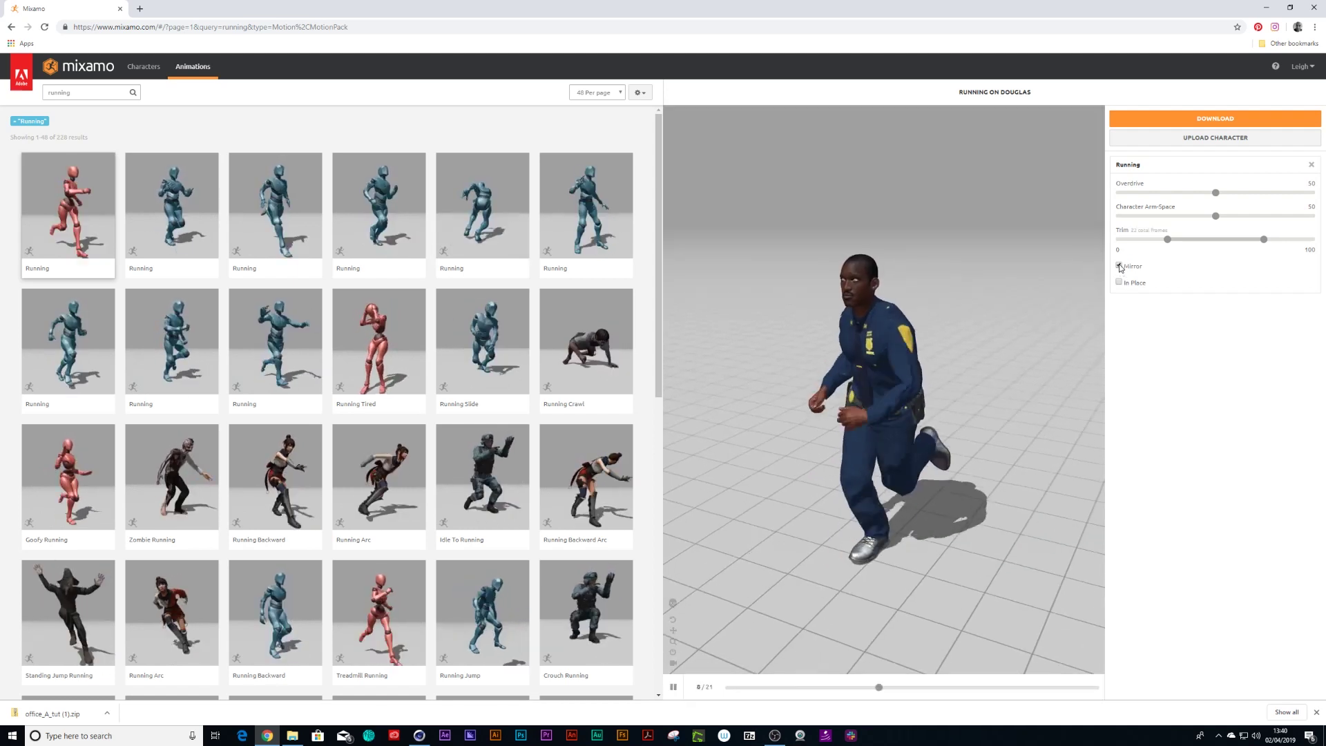
{"action": "left_click", "coordinate": [1120, 266]}
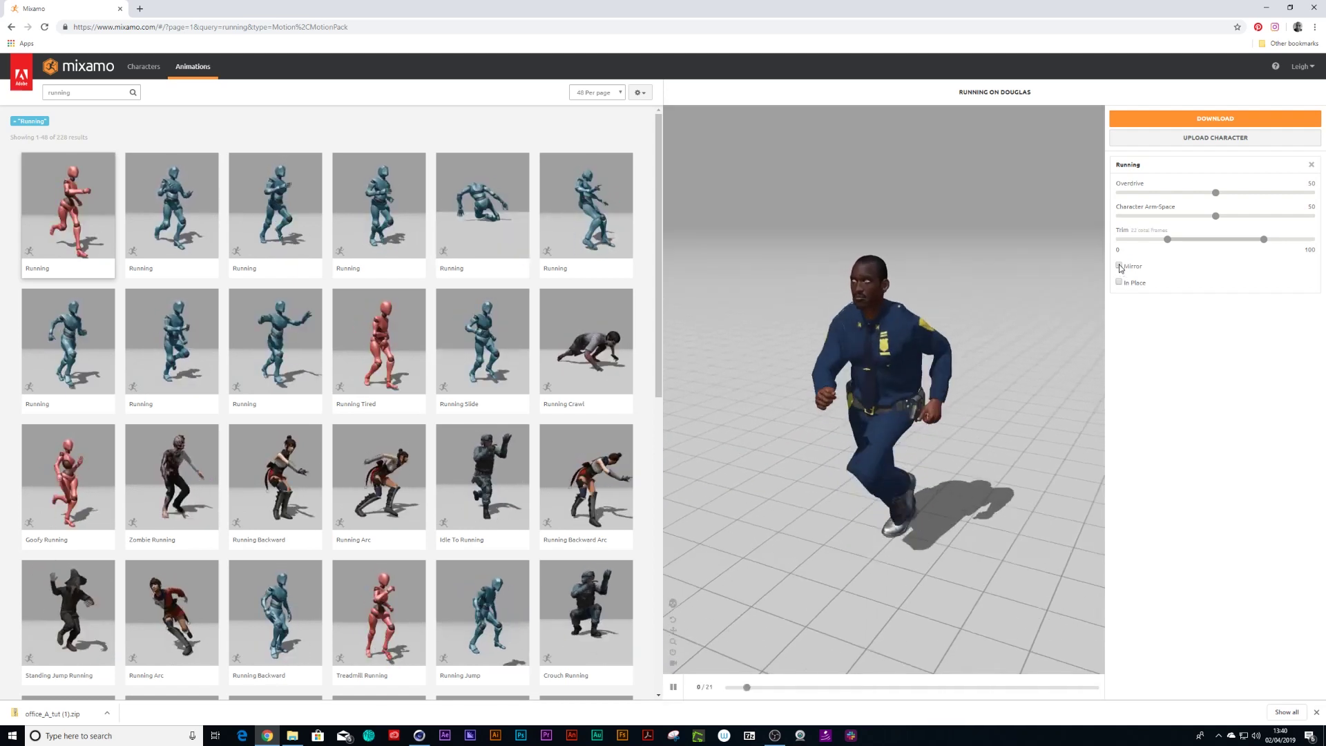
{"action": "left_click", "coordinate": [1120, 267]}
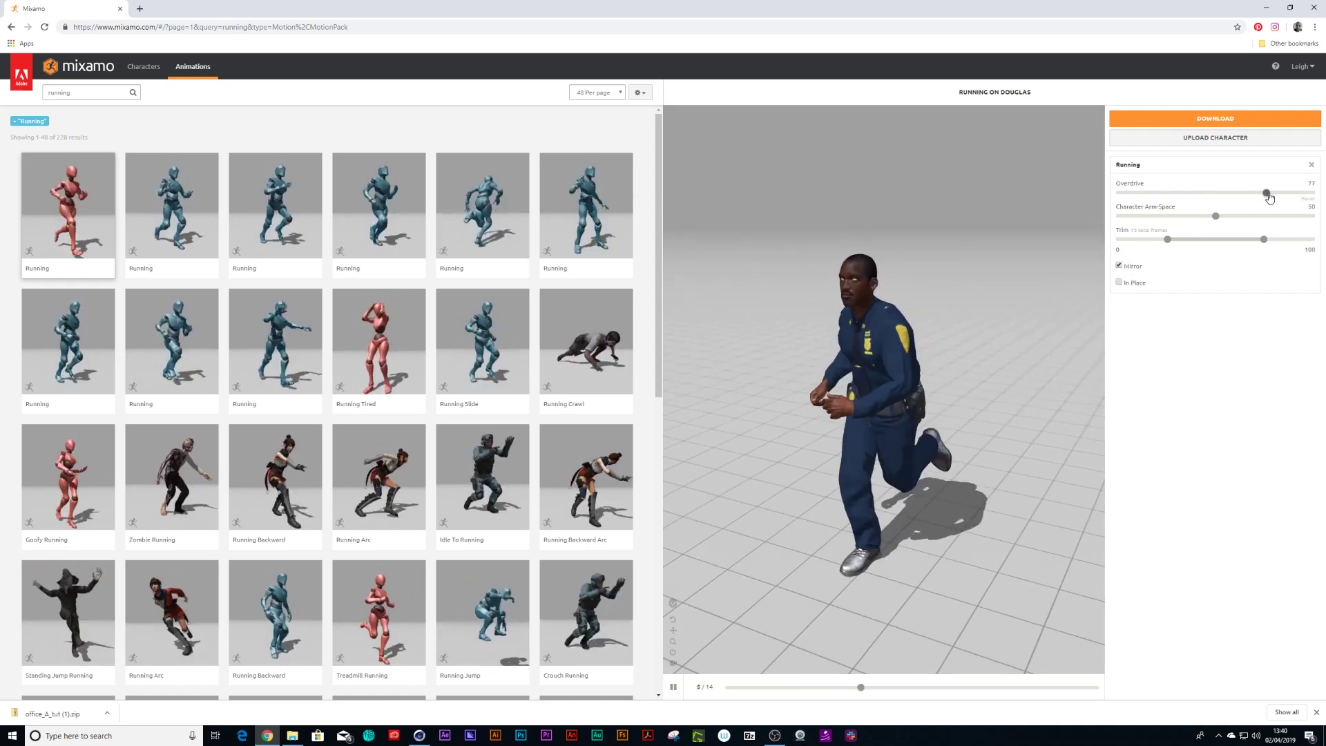
{"action": "left_click_drag", "start_coordinate": [1214, 196], "coordinate": [1219, 196]}
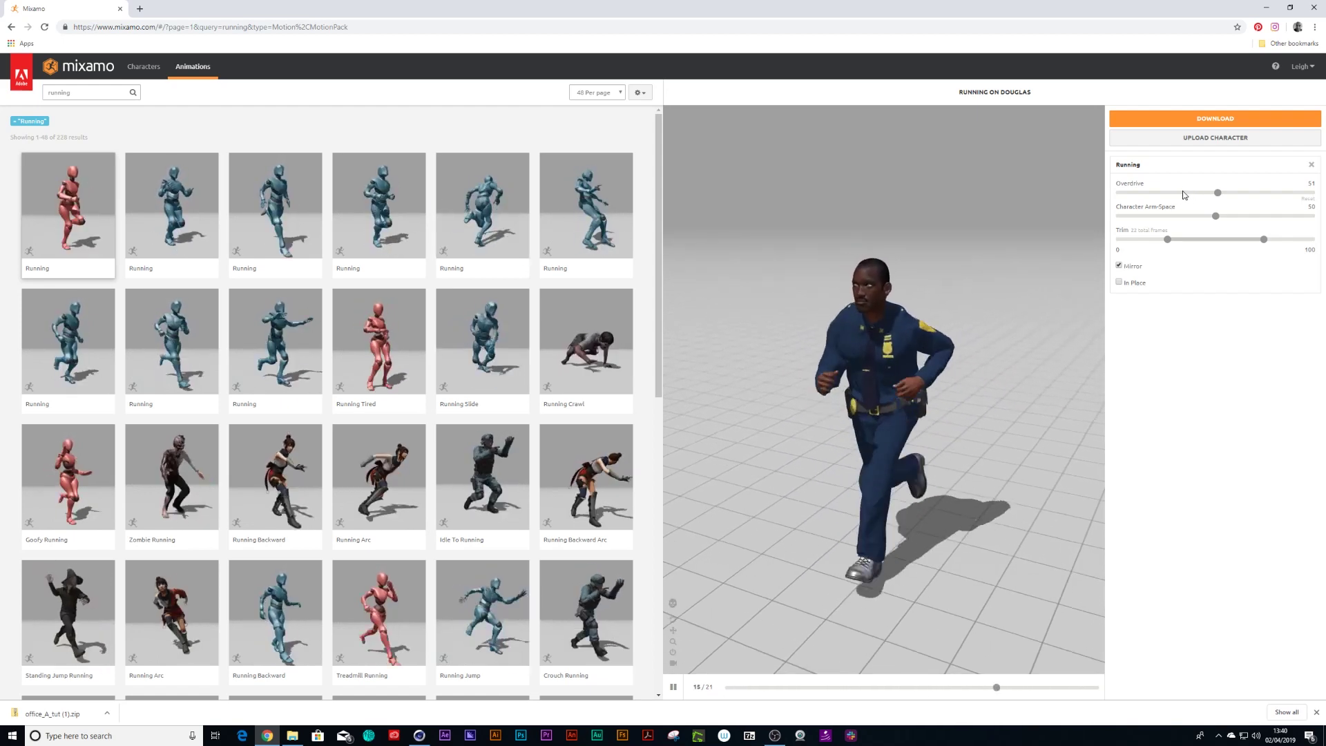
Download the animated character as FBX with skin at 24 frames per second and no keyframe reduction
{"action": "left_click", "coordinate": [1223, 120]}
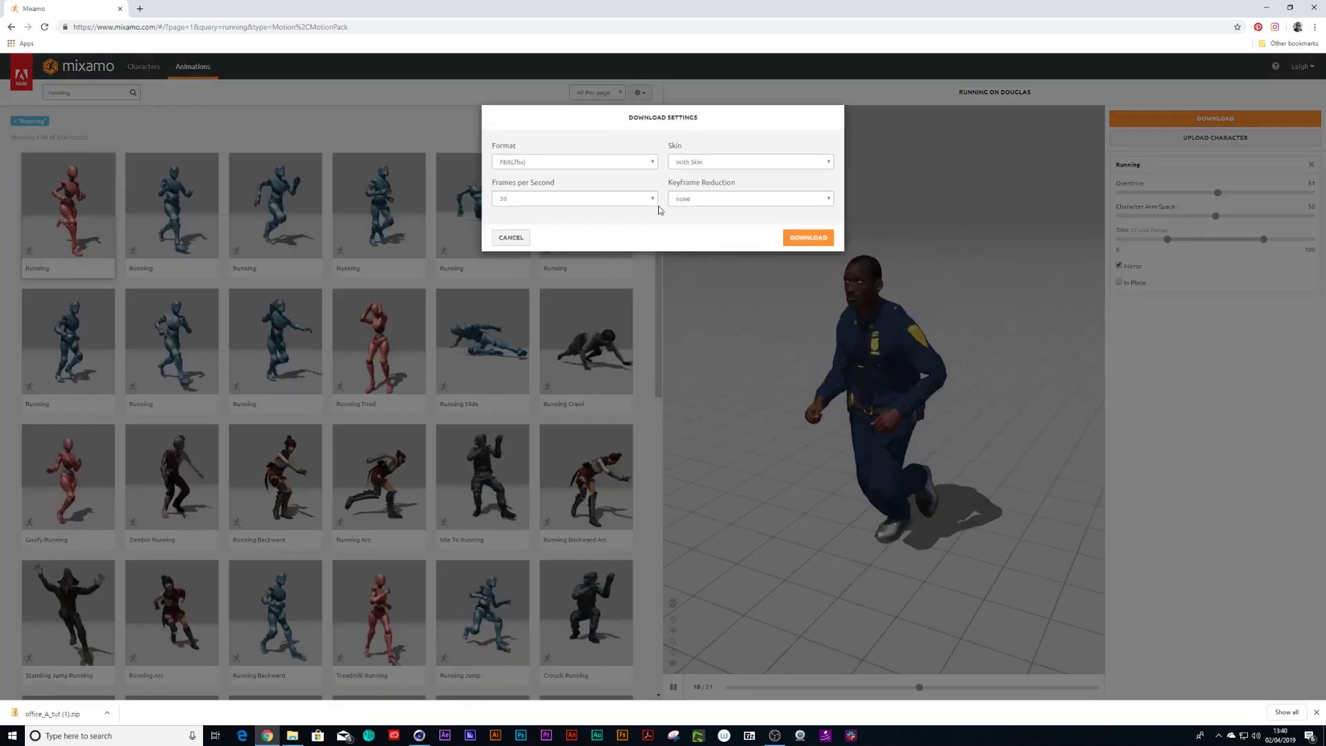
{"action": "left_click", "coordinate": [652, 199]}
{"action": "left_click", "coordinate": [523, 213]}
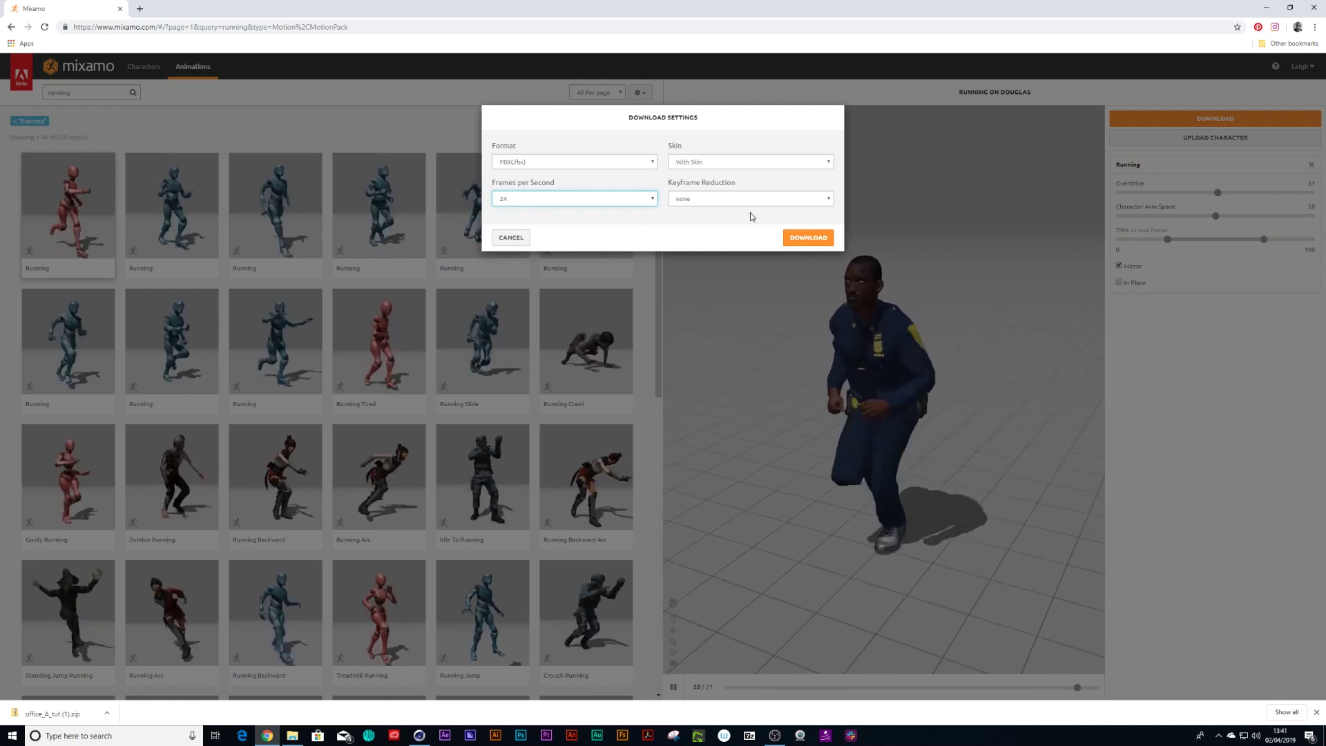
{"action": "left_click", "coordinate": [810, 238]}
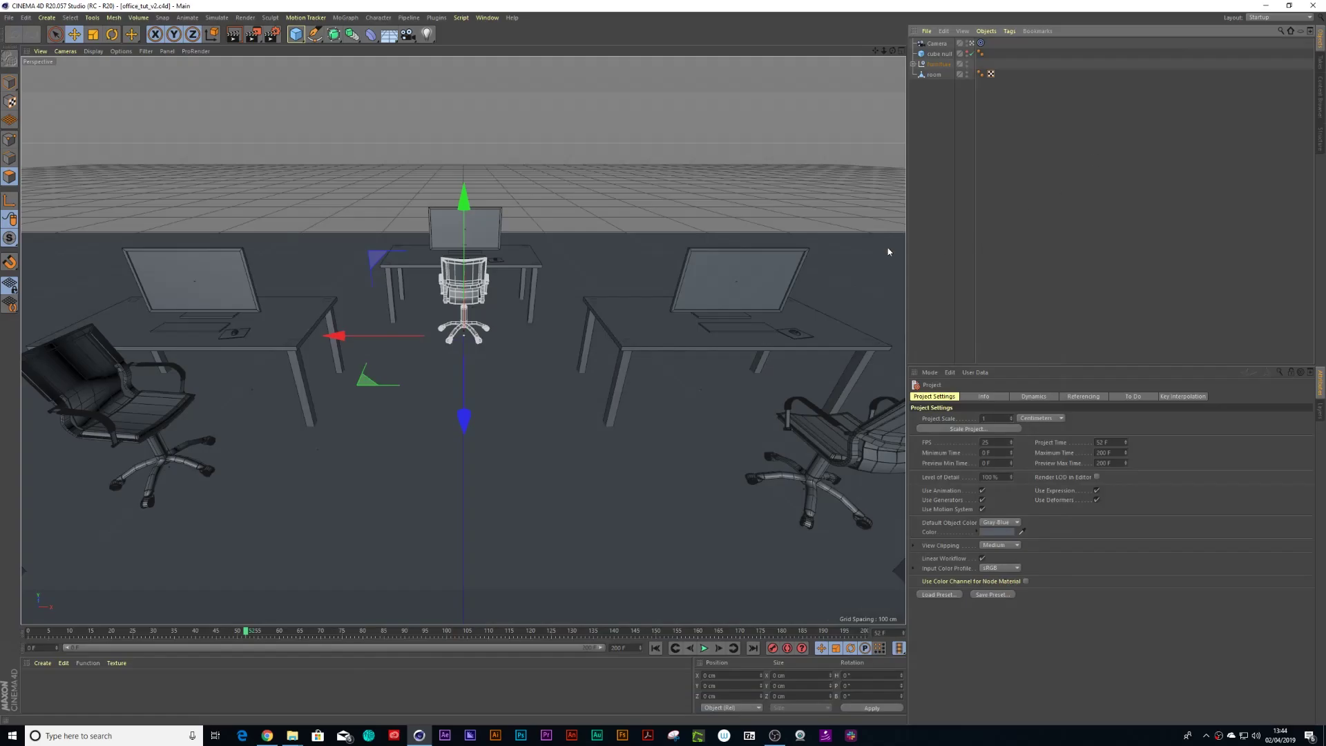
In Cinema 4D, play the office scene's camera animation and leave the camera view to examine the whole desk layout
{"action": "left_click", "coordinate": [705, 649]}
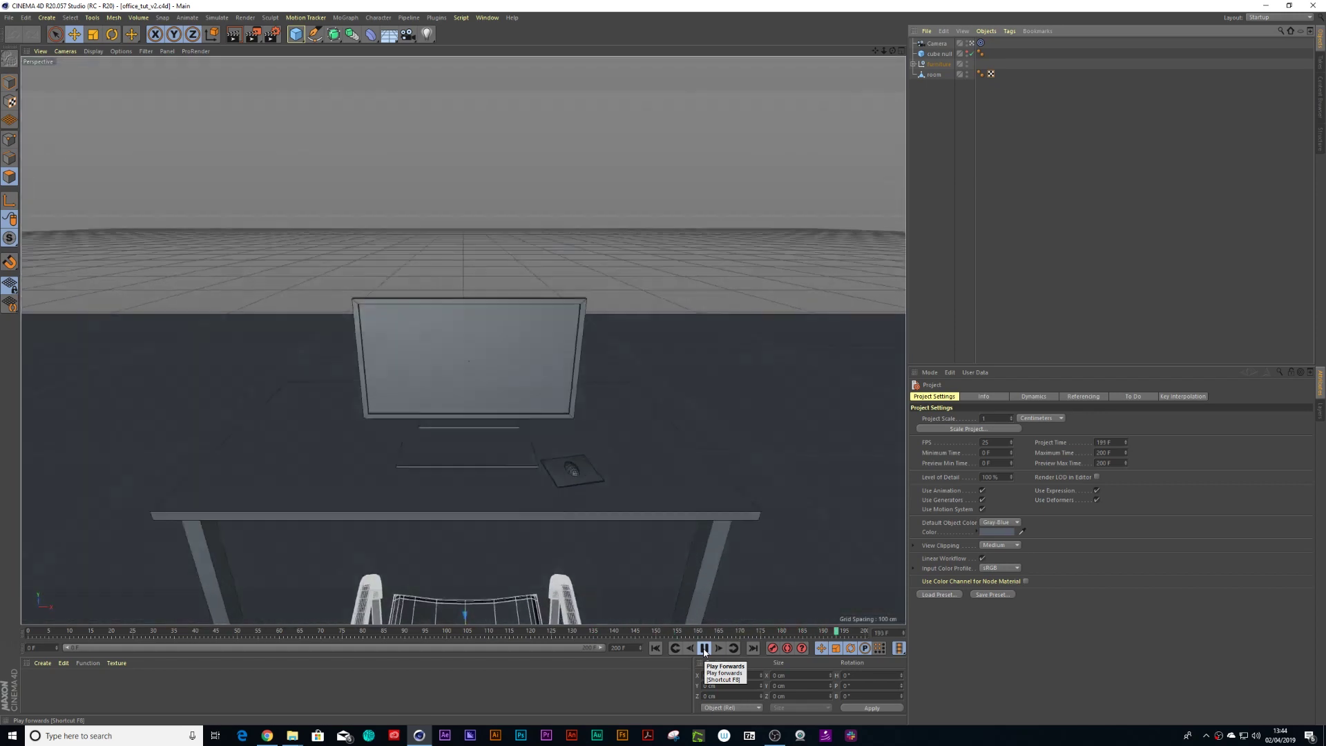
{"action": "left_click", "coordinate": [704, 651]}
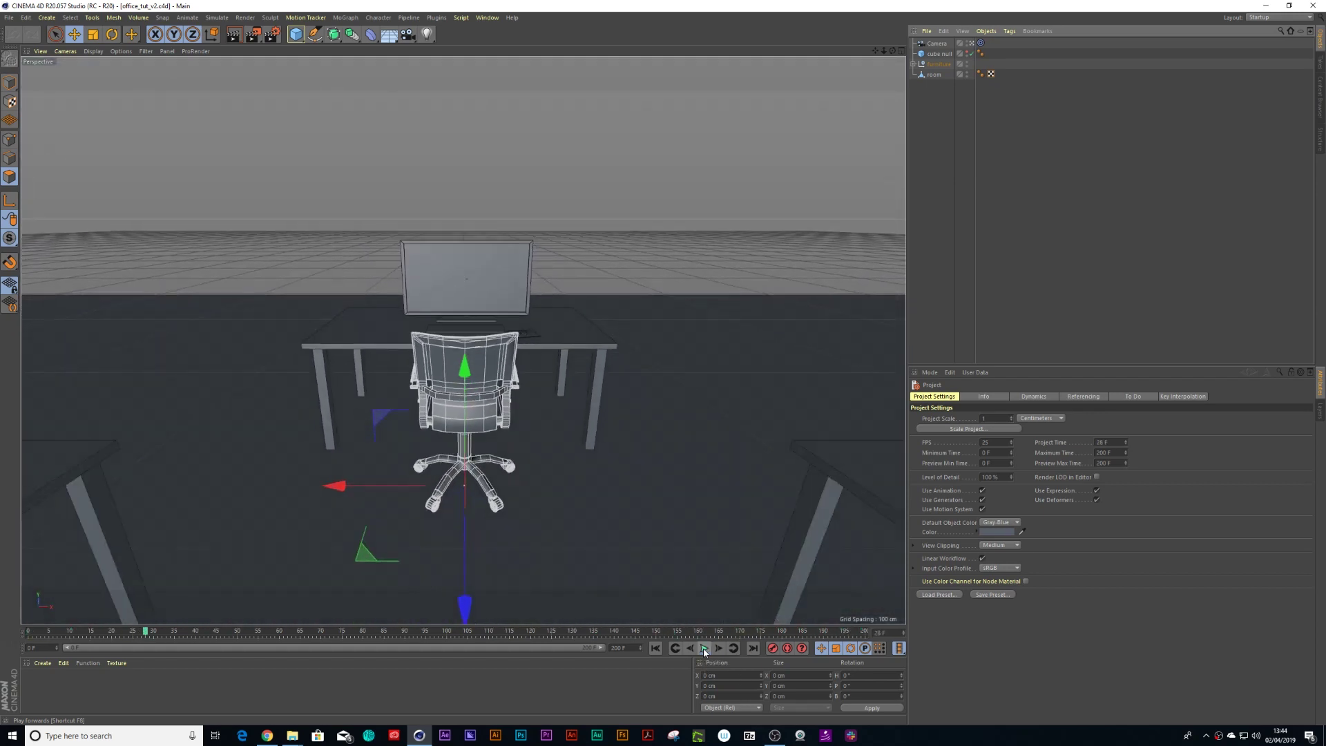
{"action": "left_click", "coordinate": [972, 45]}
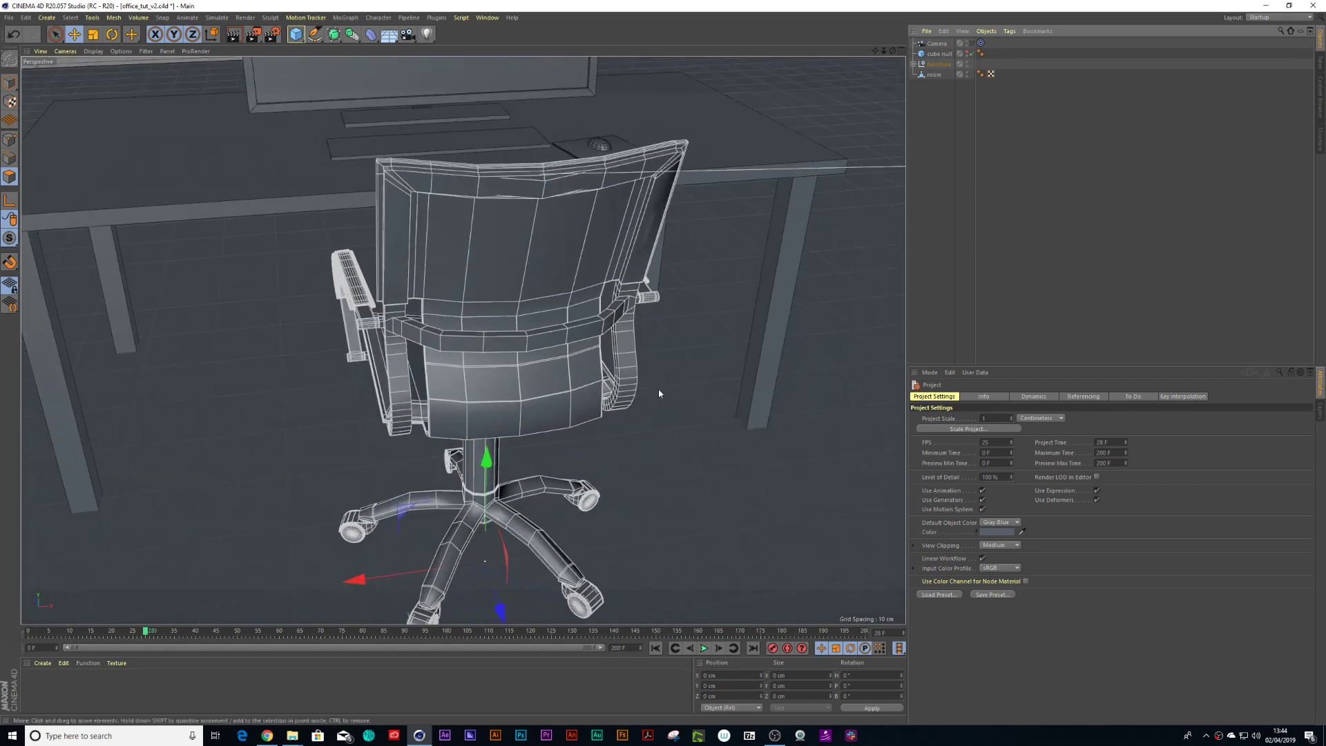
{"action": "right_click_drag", "start_coordinate": [685, 401], "coordinate": [450, 518], "text": "alt"}
{"action": "middle_click_drag", "start_coordinate": [596, 491], "coordinate": [498, 349], "text": "alt"}
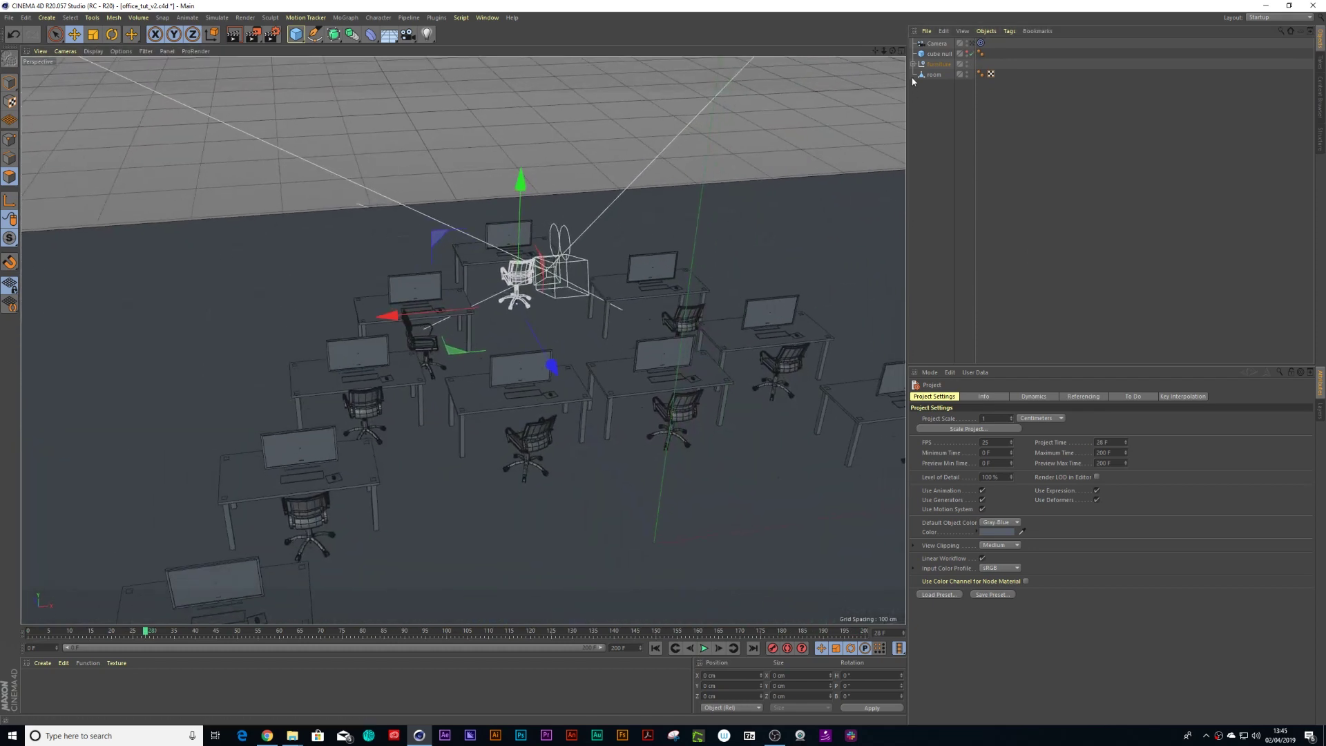
{"action": "left_click", "coordinate": [9, 18]}
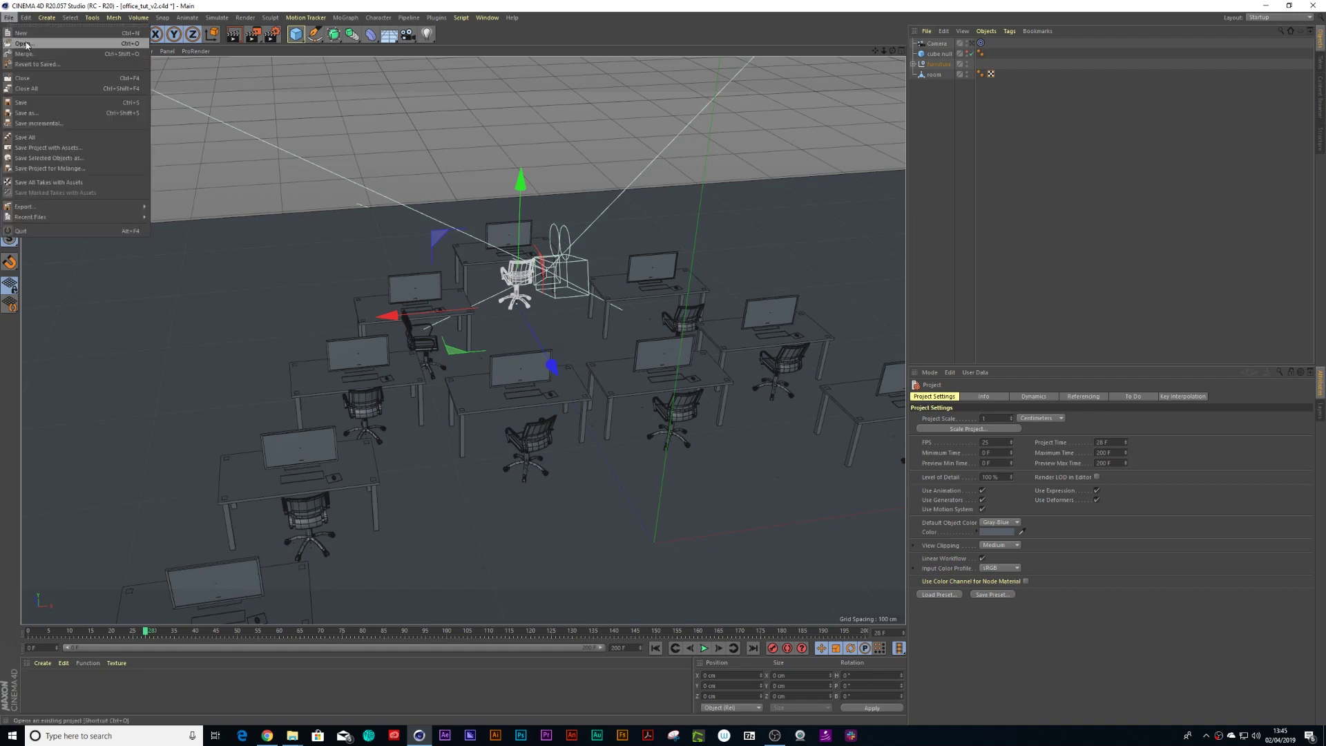
{"action": "left_click", "coordinate": [29, 45]}
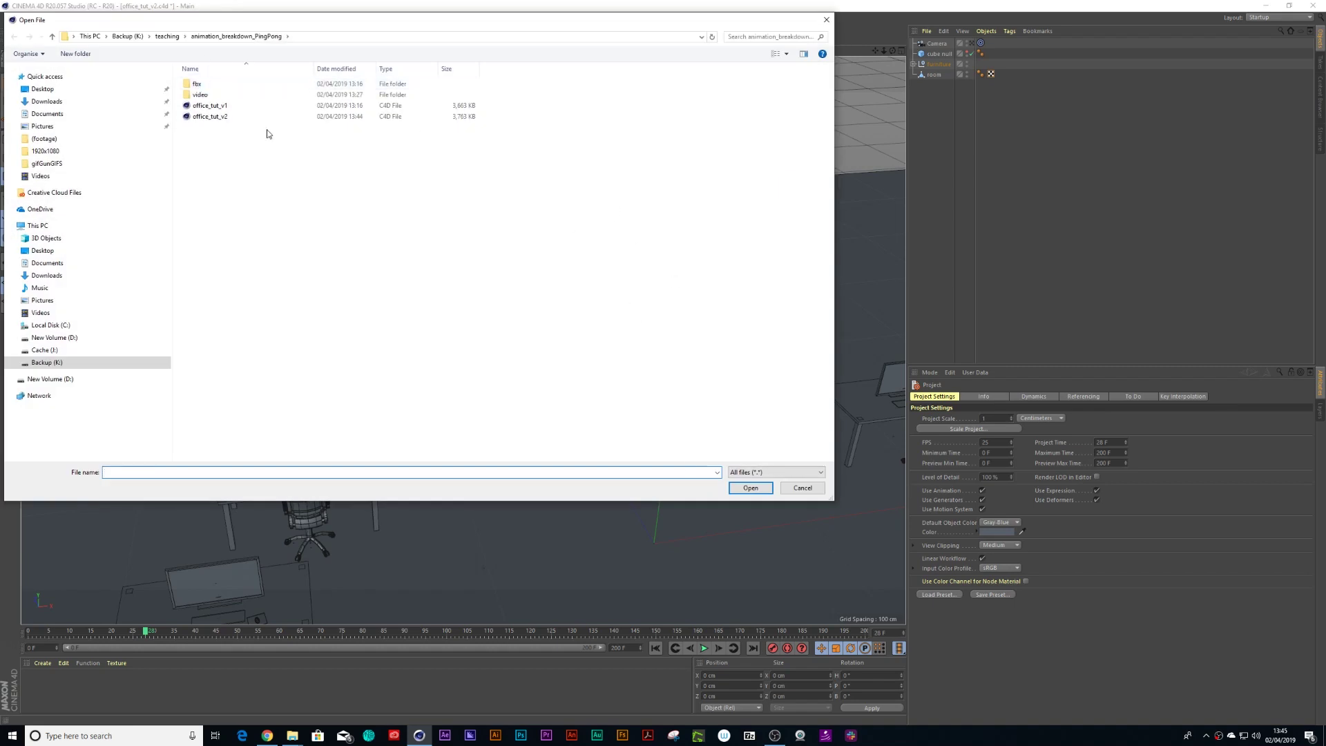
{"action": "left_click", "coordinate": [801, 488]}
Merge the Head Gesture FBX file from the fbx folder into the office scene with the default import settings
{"action": "left_click", "coordinate": [926, 32]}
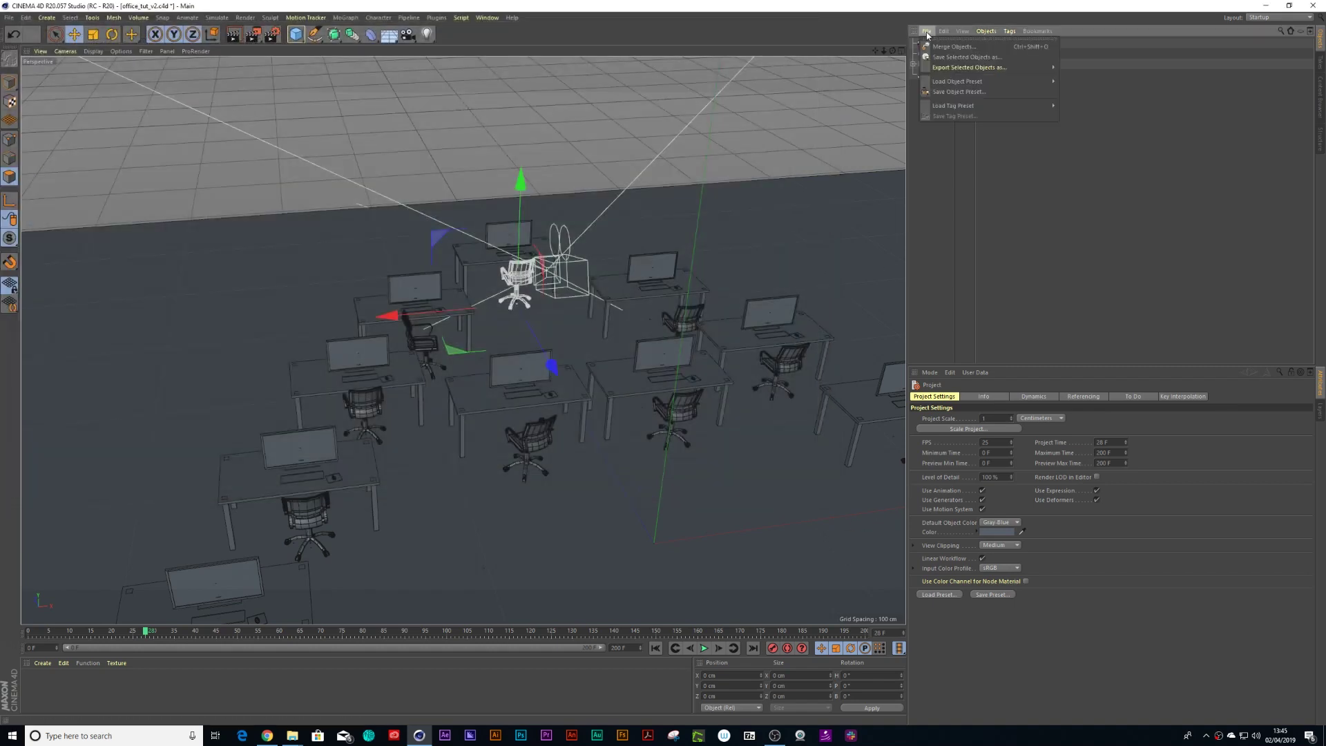
{"action": "left_click", "coordinate": [934, 46]}
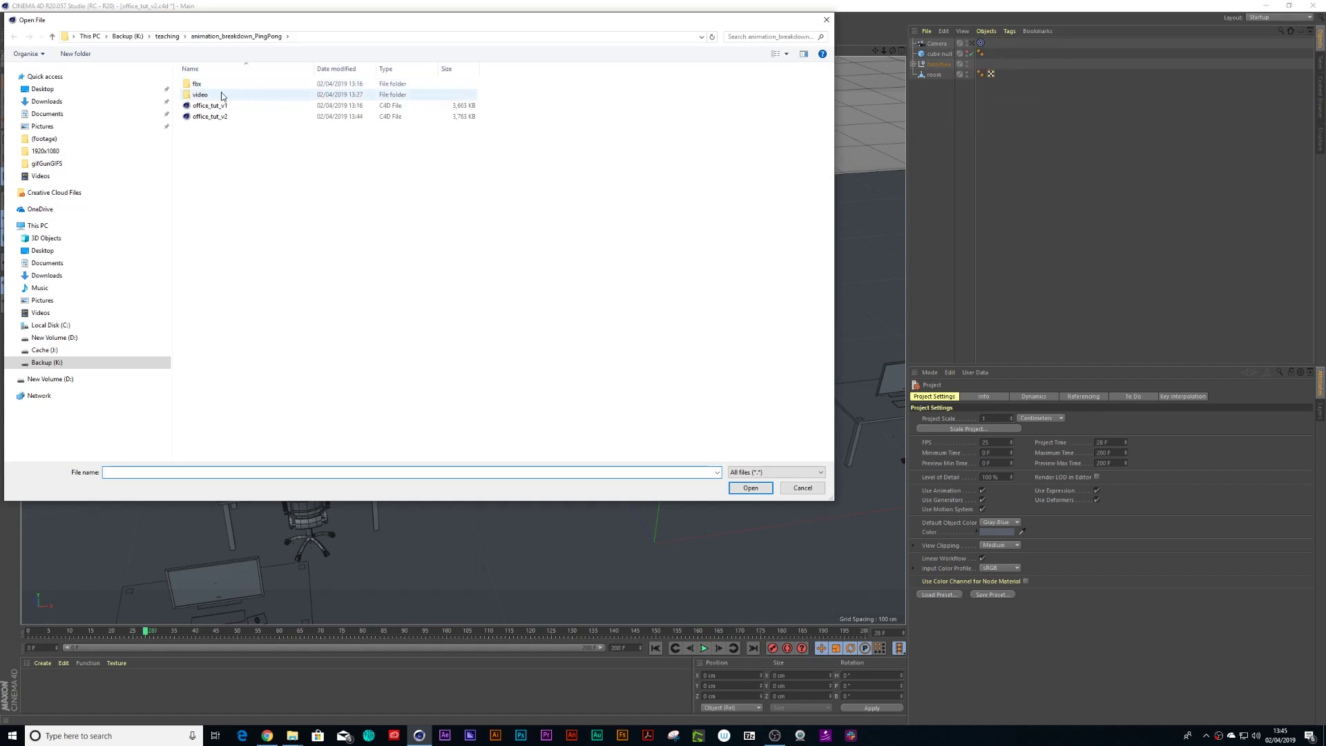
{"action": "double_click", "coordinate": [198, 84]}
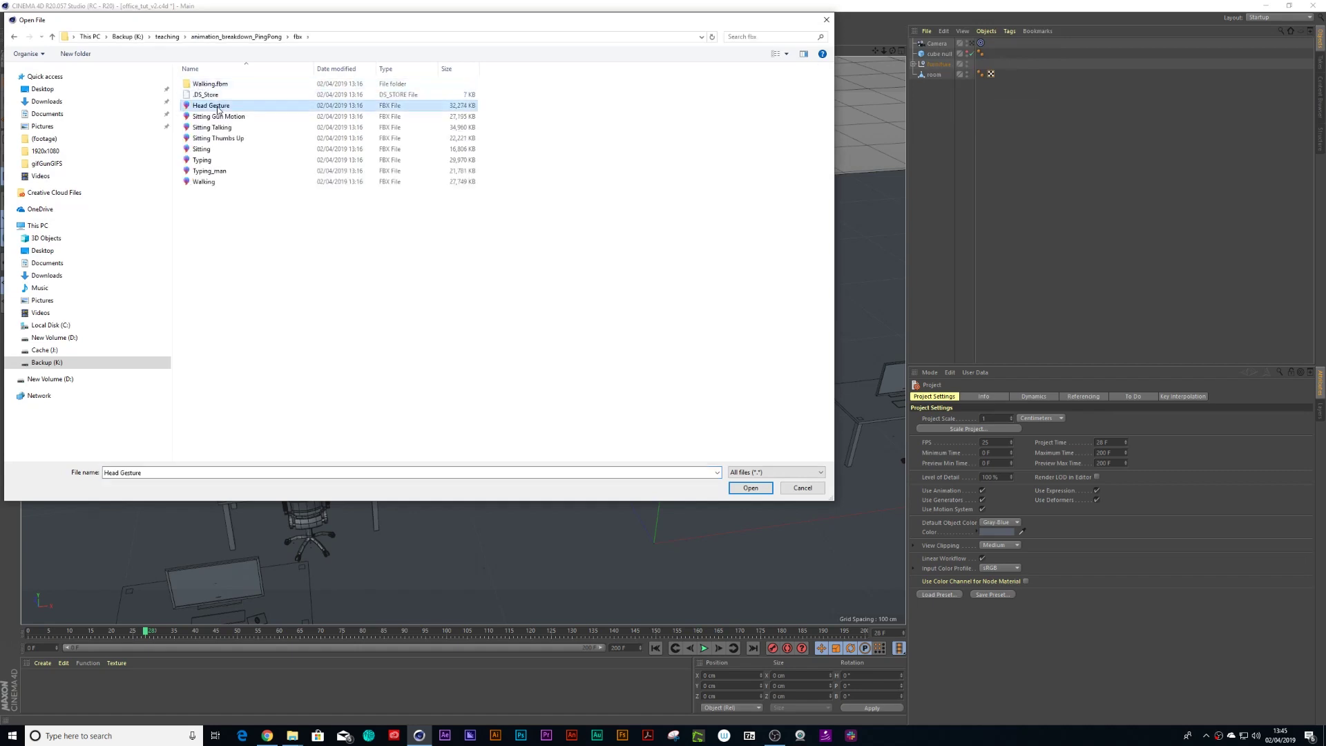
{"action": "left_click", "coordinate": [751, 487]}
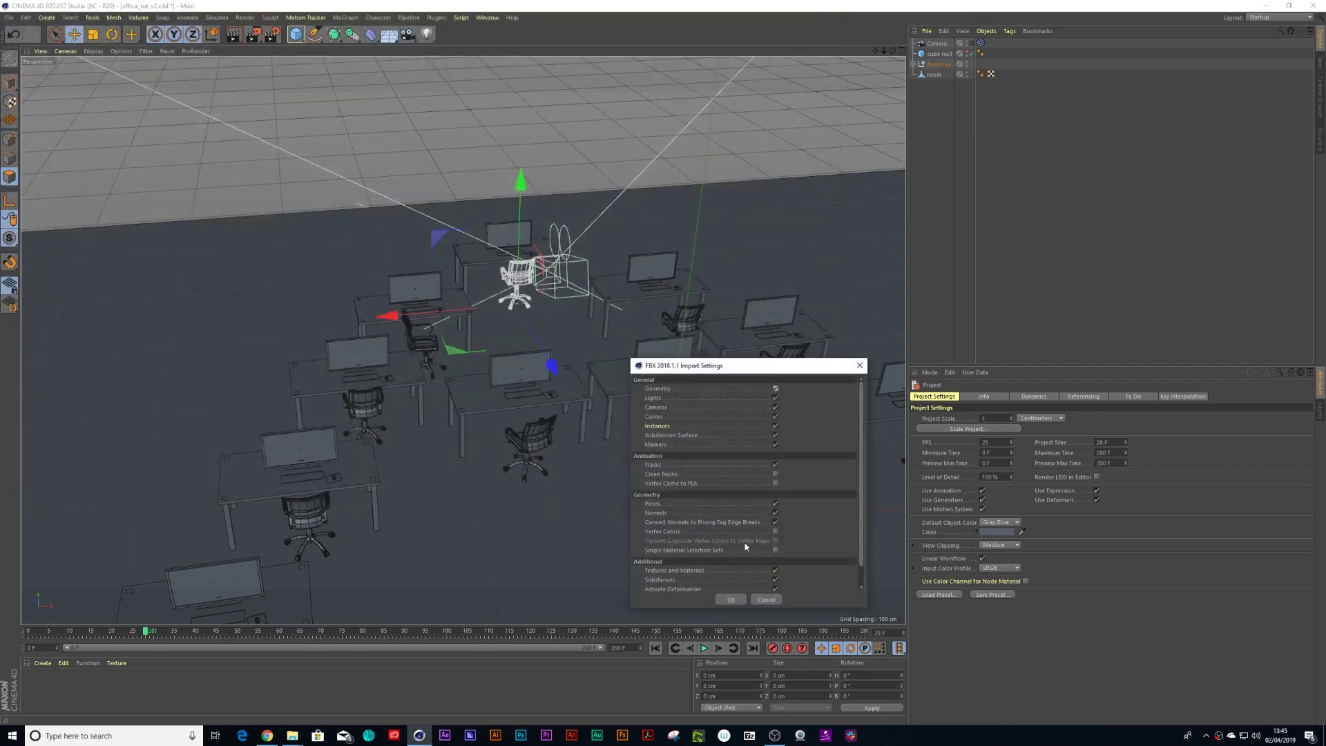
{"action": "left_click", "coordinate": [735, 602]}
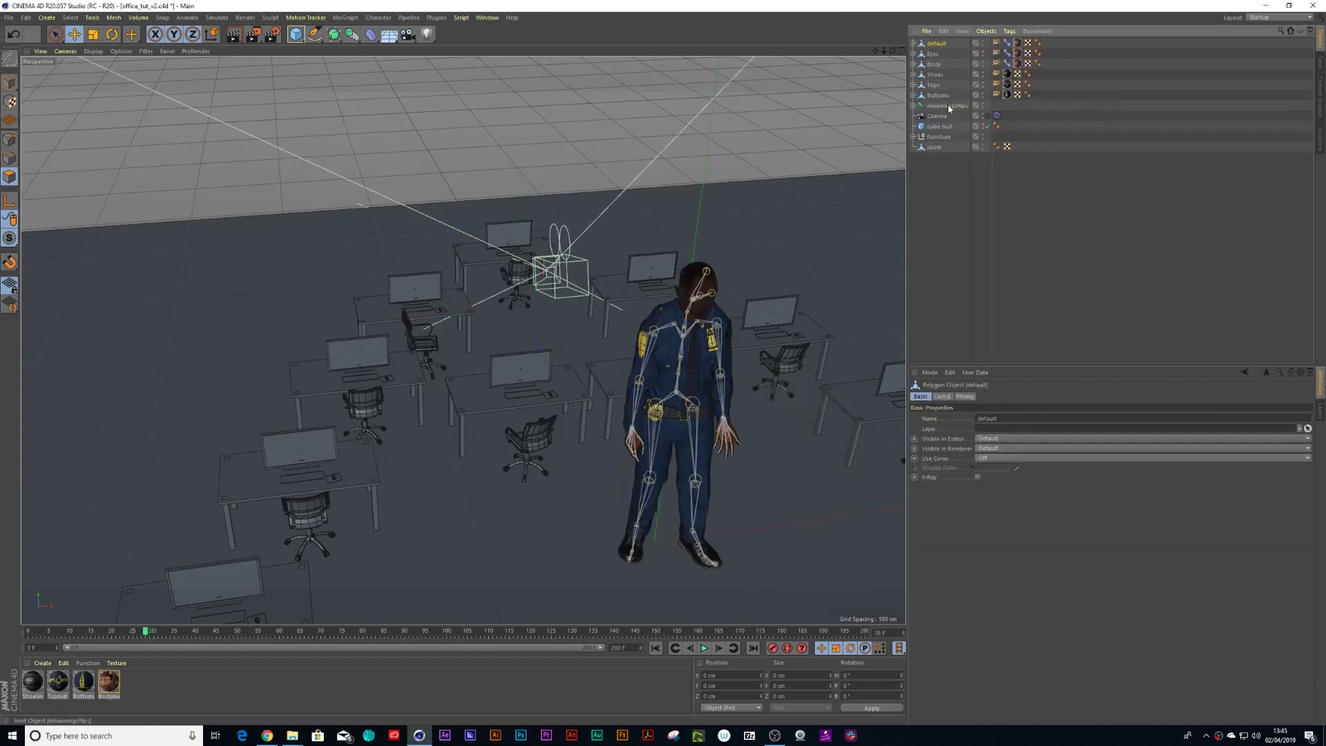
Group the imported character's meshes and mixamorig:Hips joint hierarchy under one null named "head gesture"
{"action": "left_click", "coordinate": [950, 105], "text": "shift"}
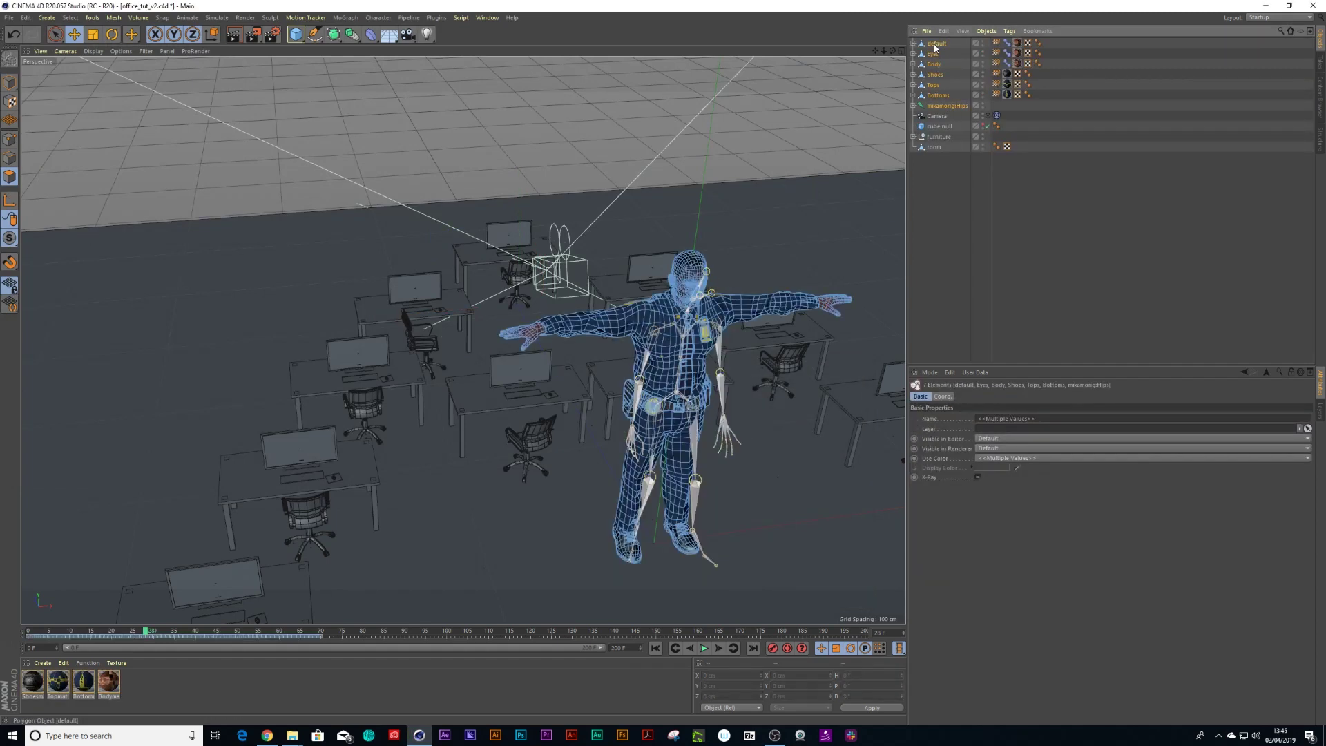
{"action": "key", "text": "alt+g"}
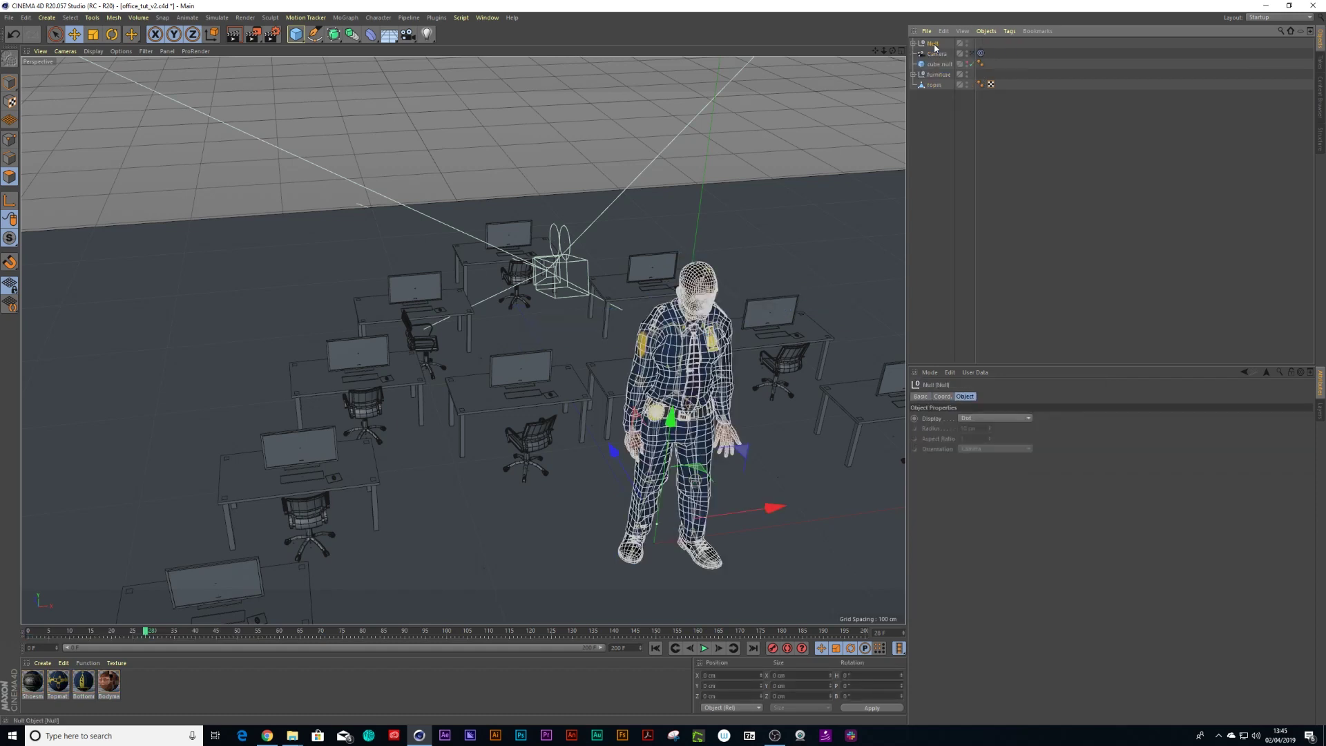
{"action": "double_click", "coordinate": [934, 45]}
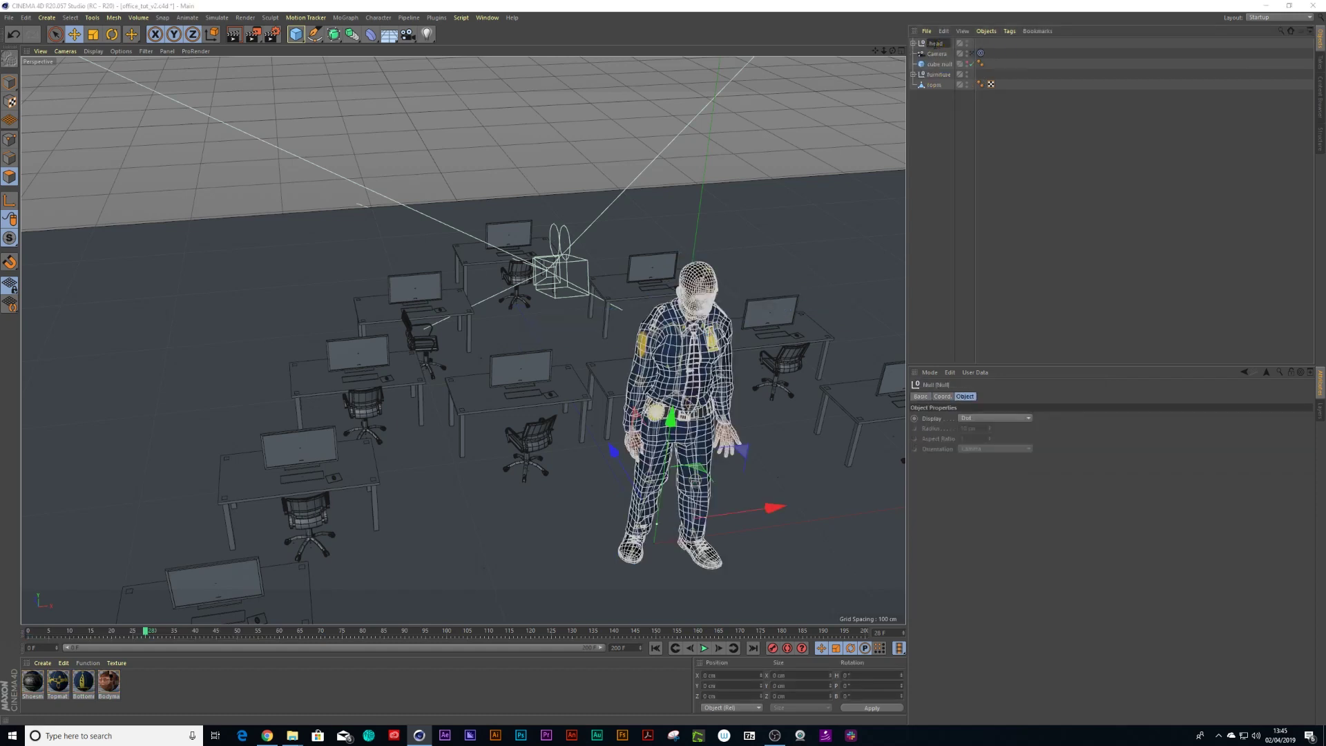
{"action": "type", "text": "head gesture"}
{"action": "key", "text": "Return"}
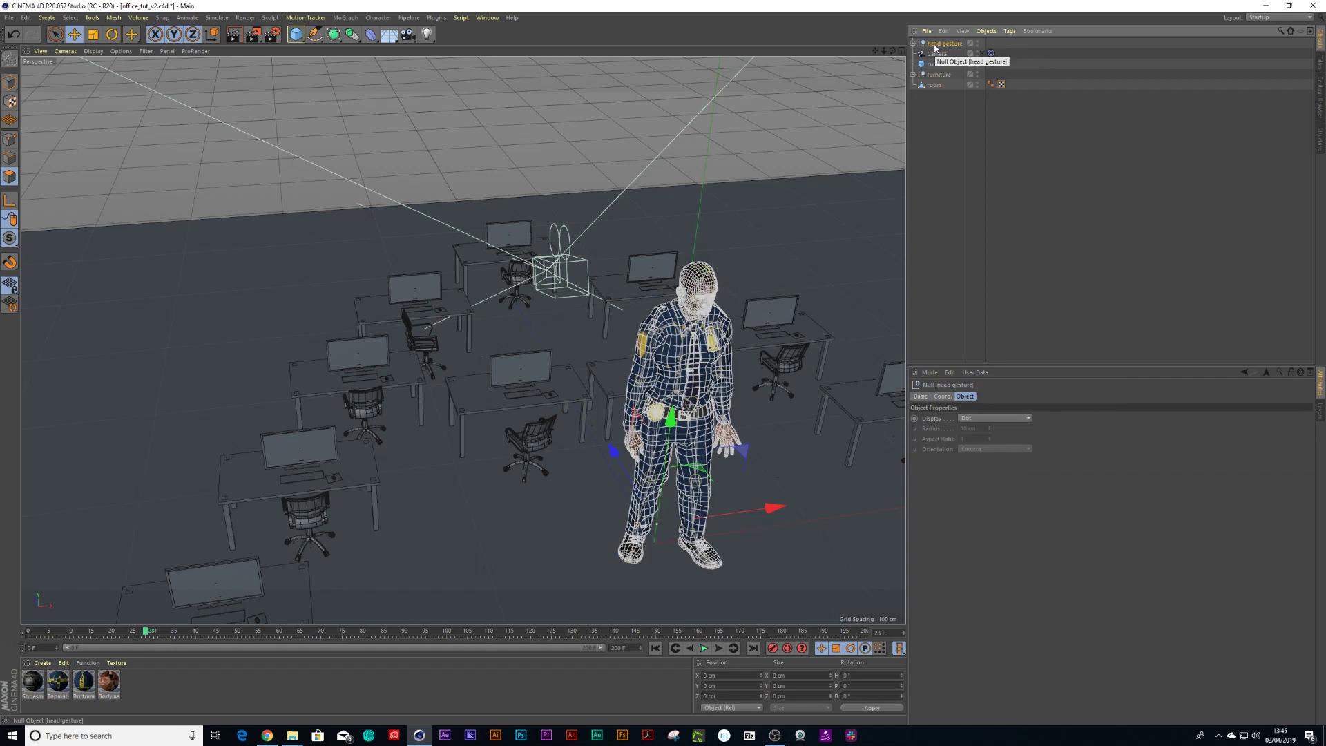
Add a motion clip named "head gesture" to the mixamorig:Hips joint with the default options
{"action": "left_click", "coordinate": [914, 42]}
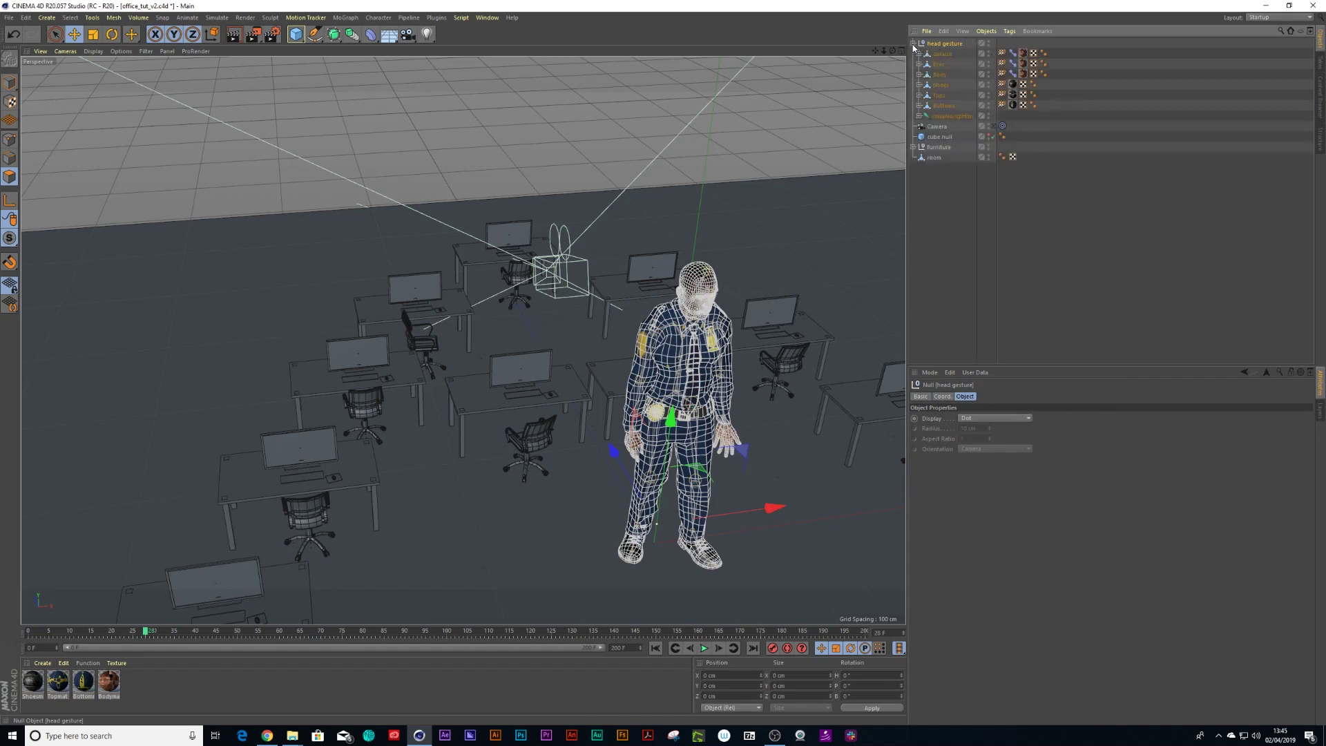
{"action": "left_click", "coordinate": [948, 117]}
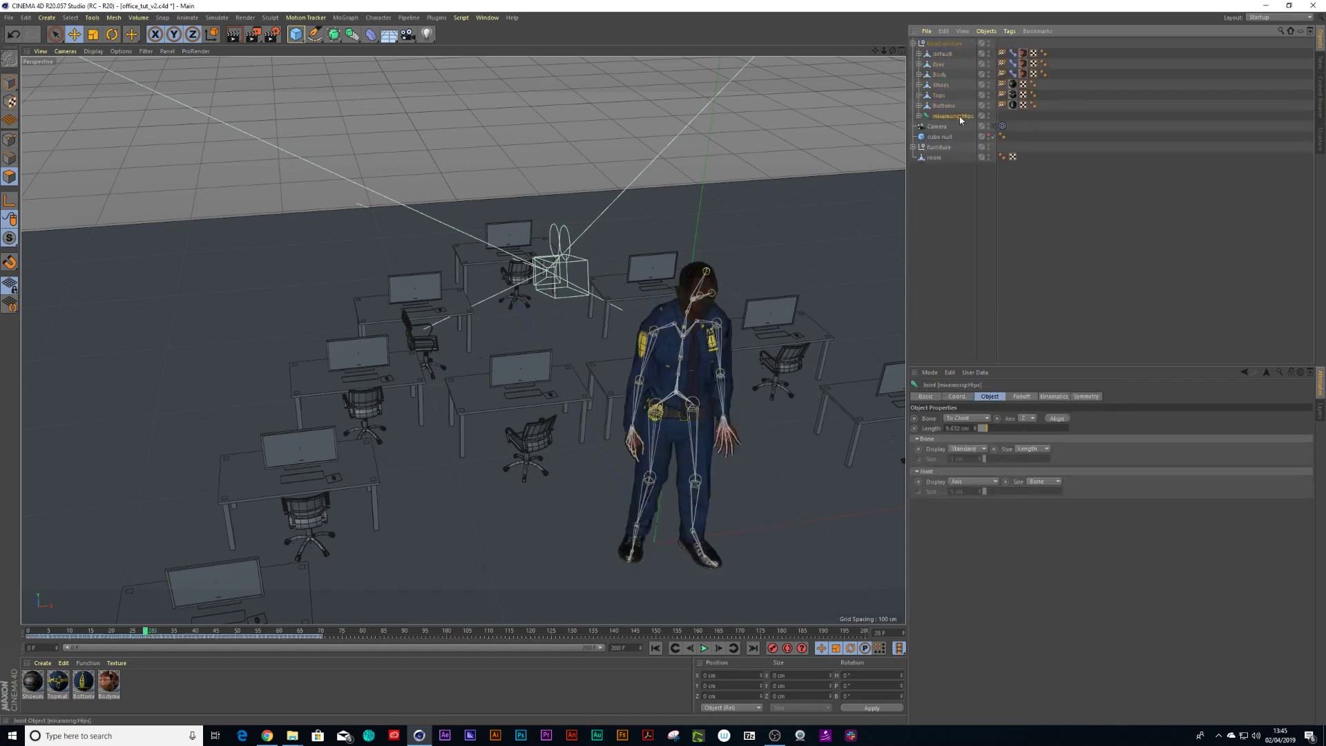
{"action": "left_click", "coordinate": [187, 17]}
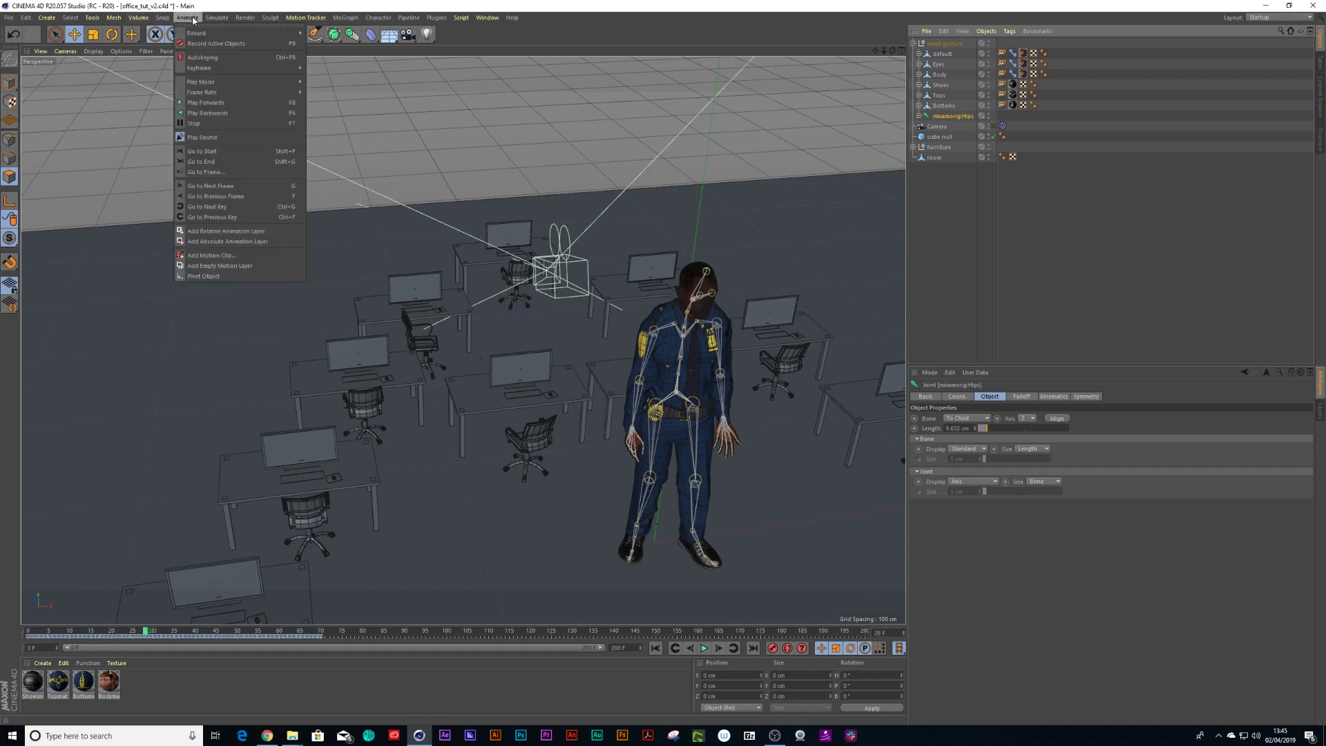
{"action": "left_click", "coordinate": [235, 255]}
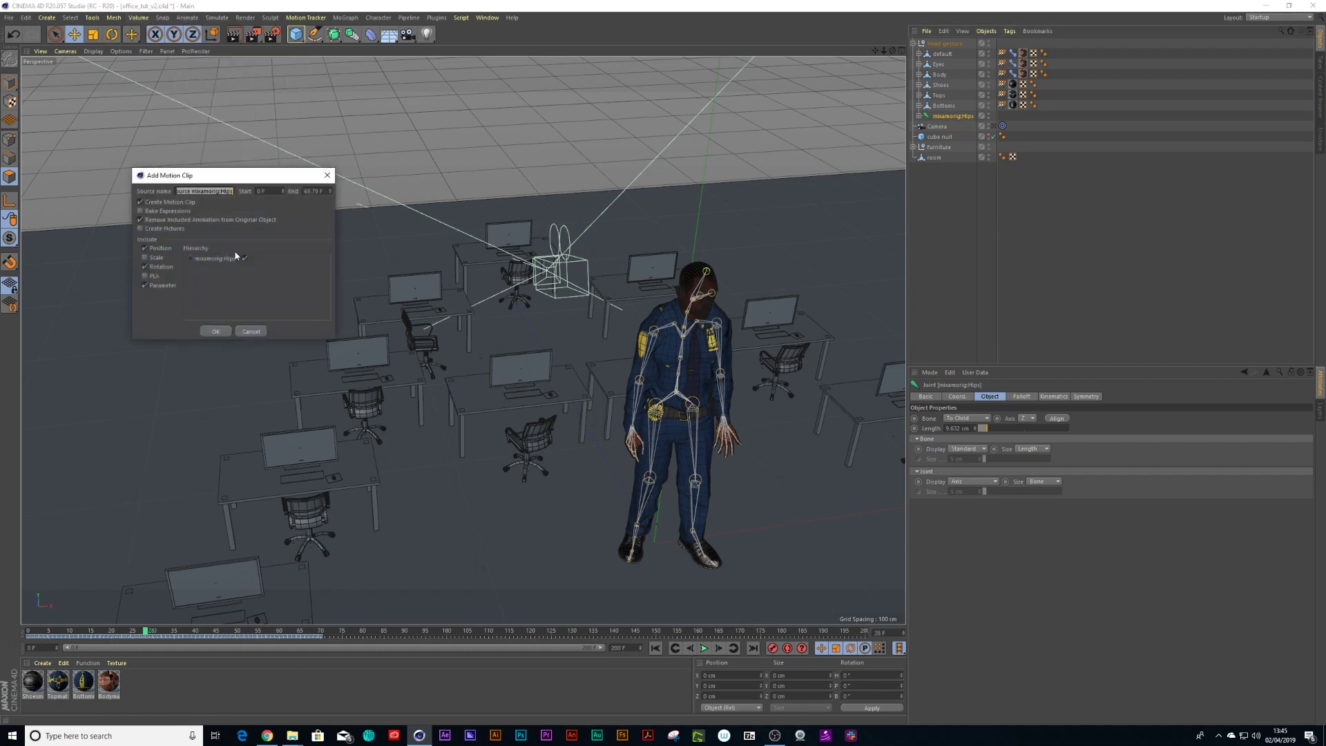
{"action": "type", "text": "head gesture"}
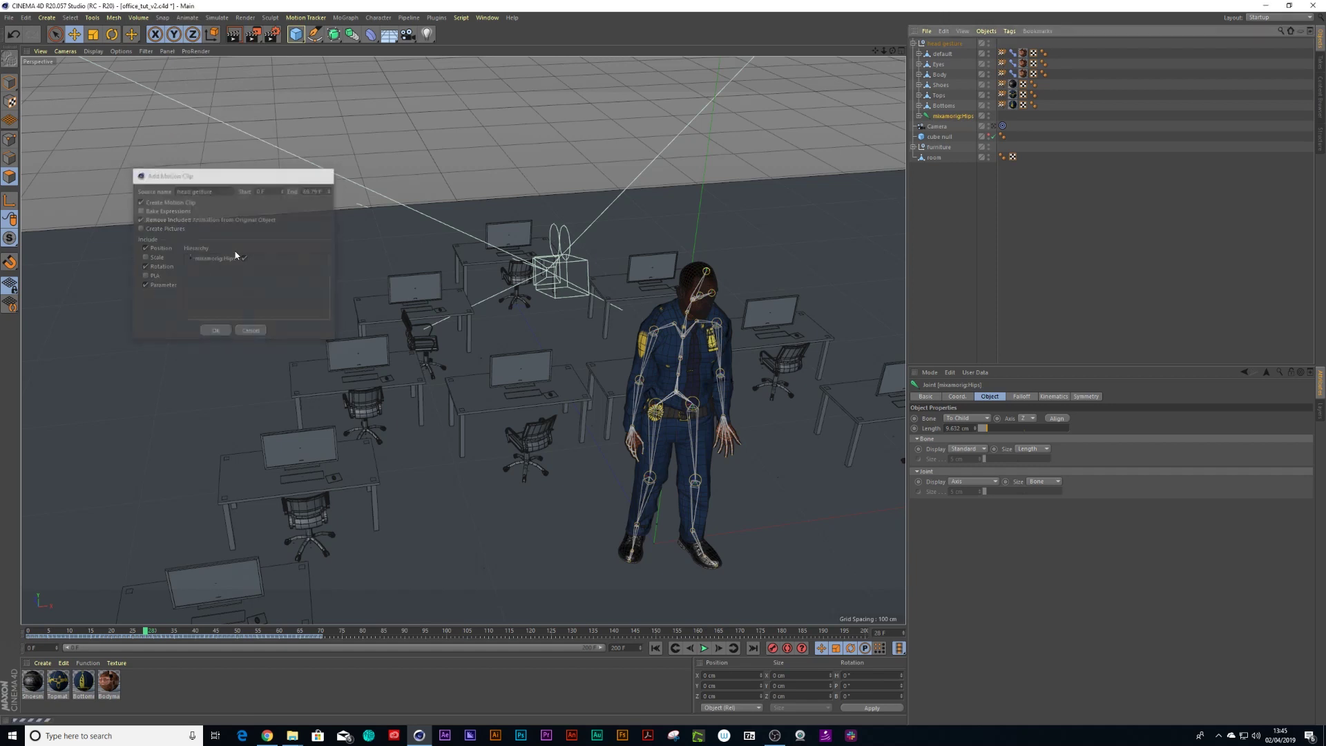
{"action": "key", "text": "Return"}
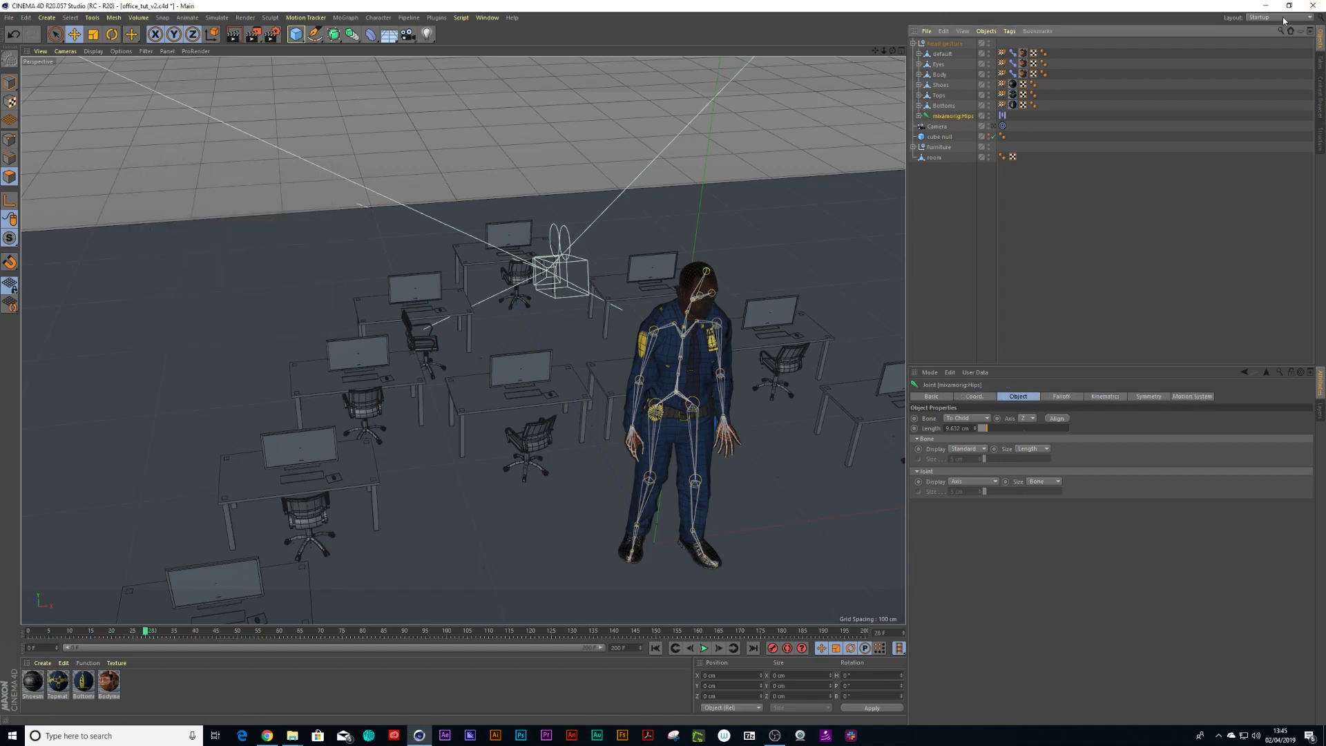
Switch to the Animate layout, show the timeline in Motion Mode, and scrub through the head gesture clip
{"action": "left_click", "coordinate": [1283, 21]}
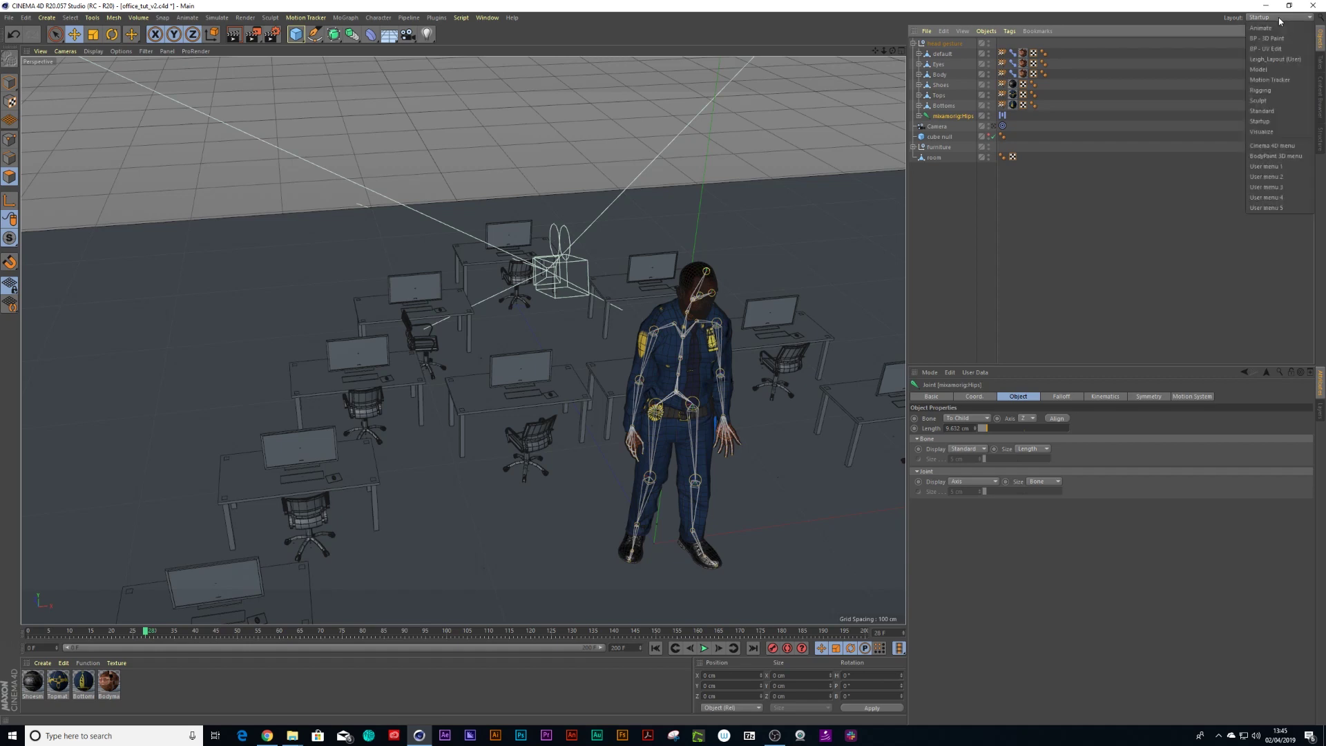
{"action": "left_click", "coordinate": [1278, 29]}
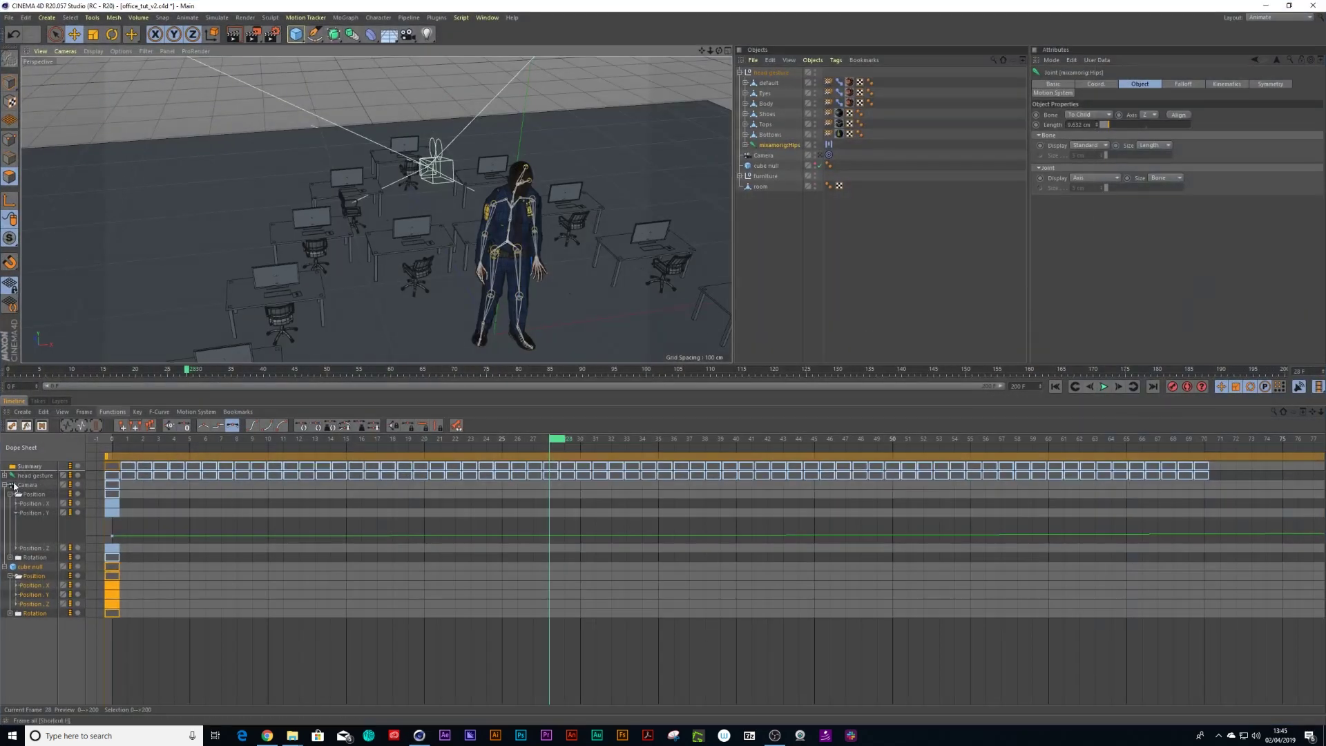
{"action": "left_click", "coordinate": [42, 426]}
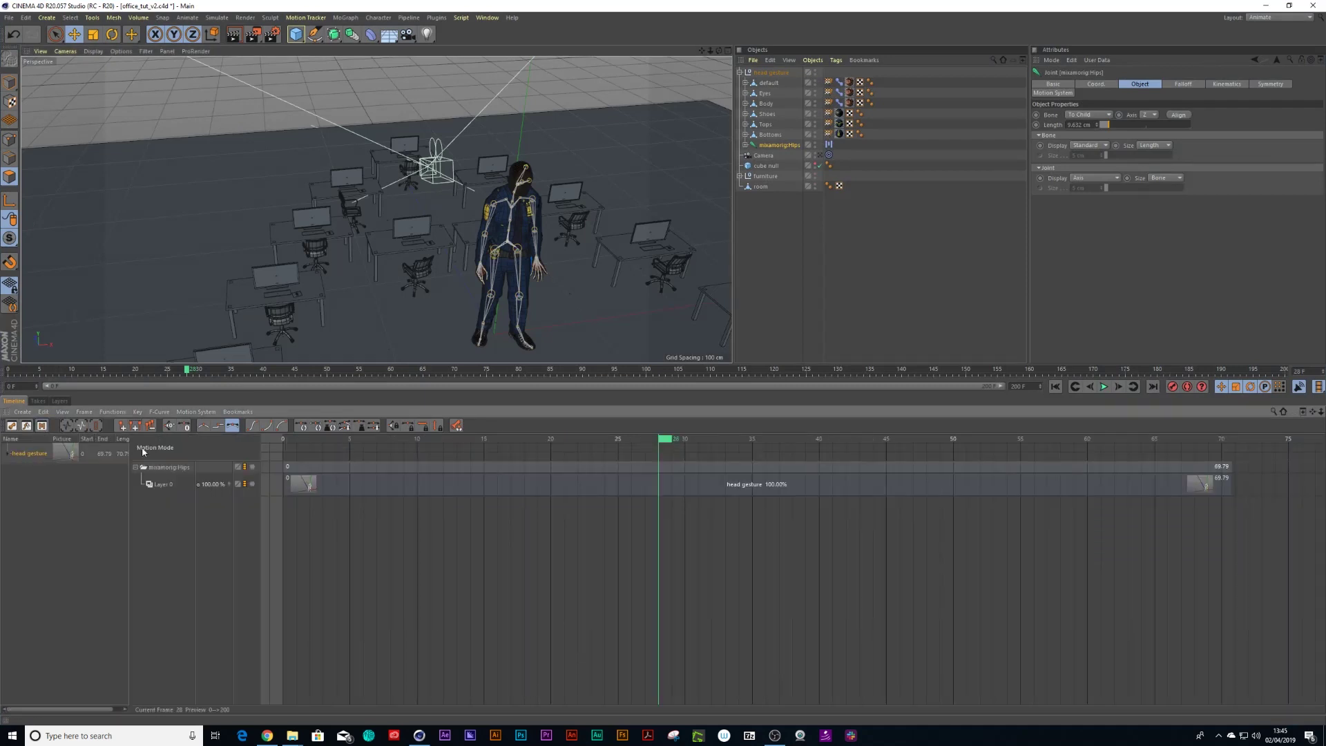
{"action": "left_click_drag", "start_coordinate": [519, 439], "coordinate": [1048, 457]}
{"action": "left_click", "coordinate": [1048, 463]}
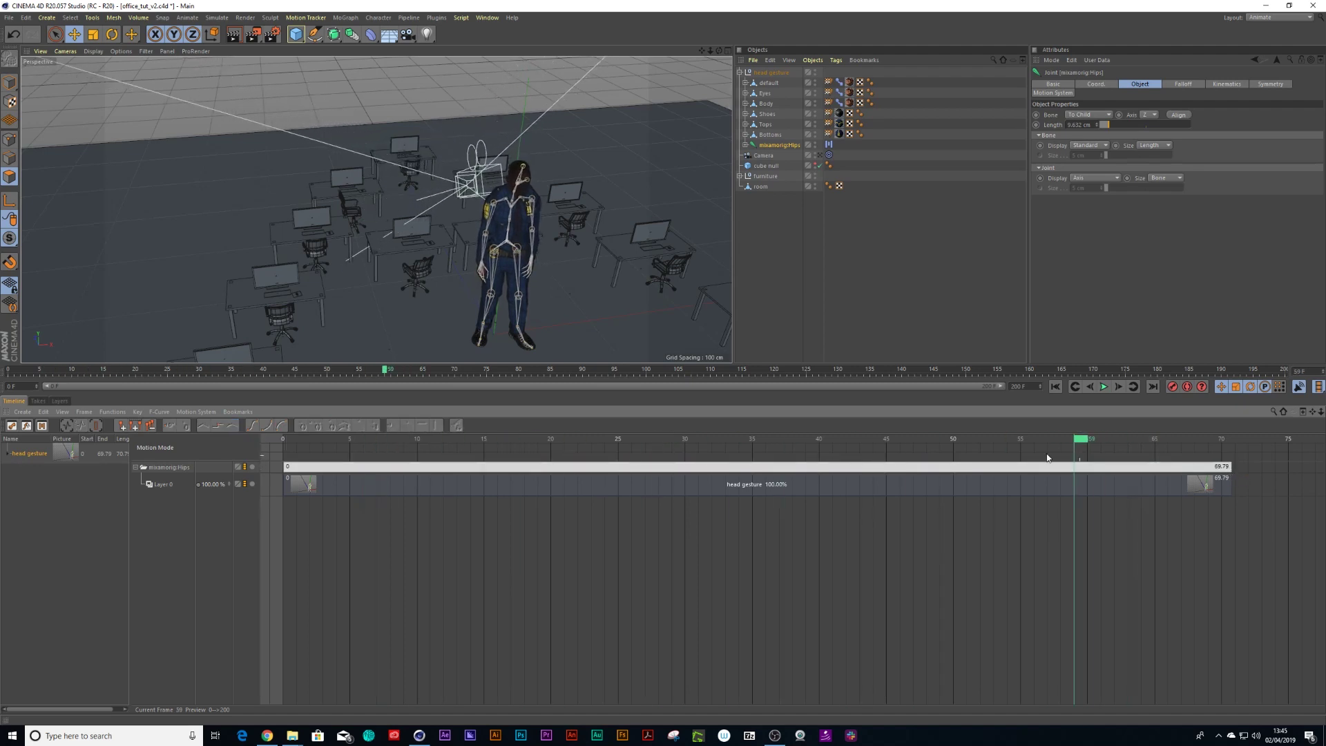
Rename the mixamorig:Hips motion track "head gesture", collapse it, and select its clip to show the loop settings
{"action": "left_click", "coordinate": [165, 471]}
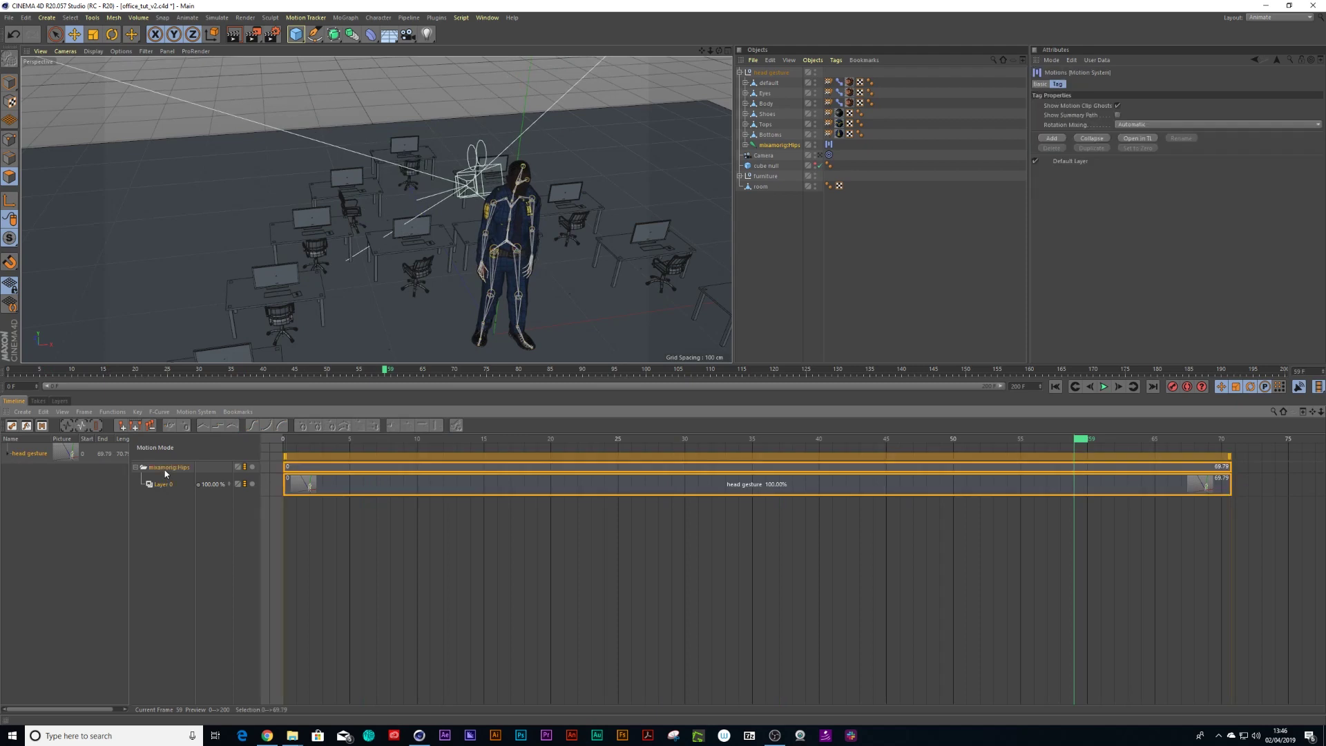
{"action": "double_click", "coordinate": [170, 469]}
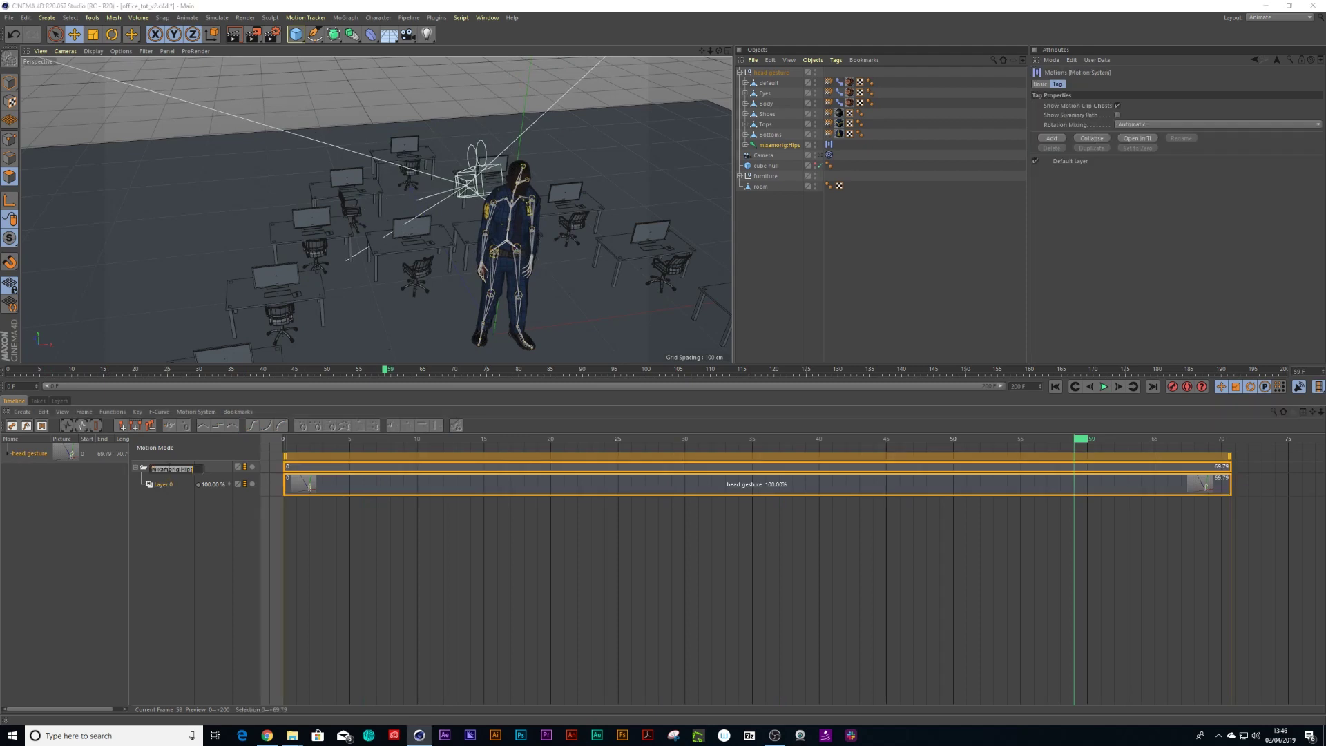
{"action": "type", "text": "head gesture"}
{"action": "key", "text": "Return"}
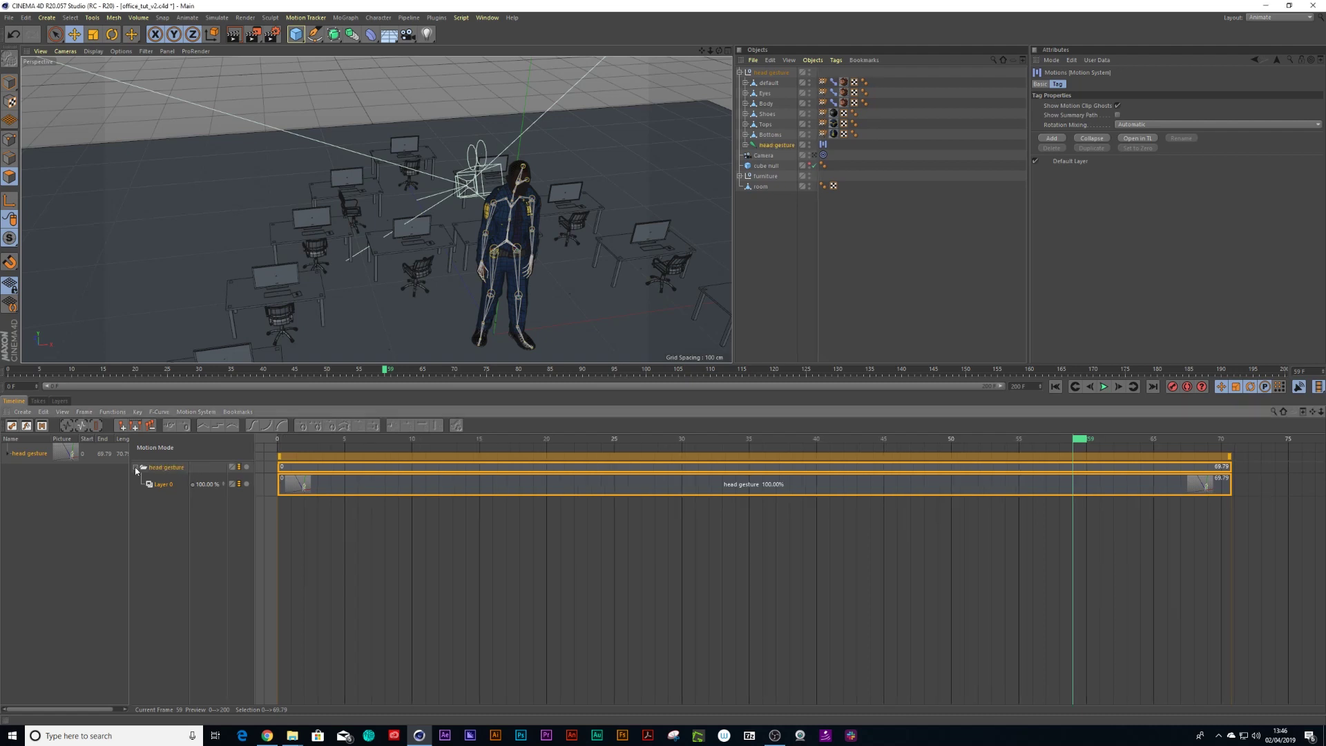
{"action": "left_click", "coordinate": [136, 468]}
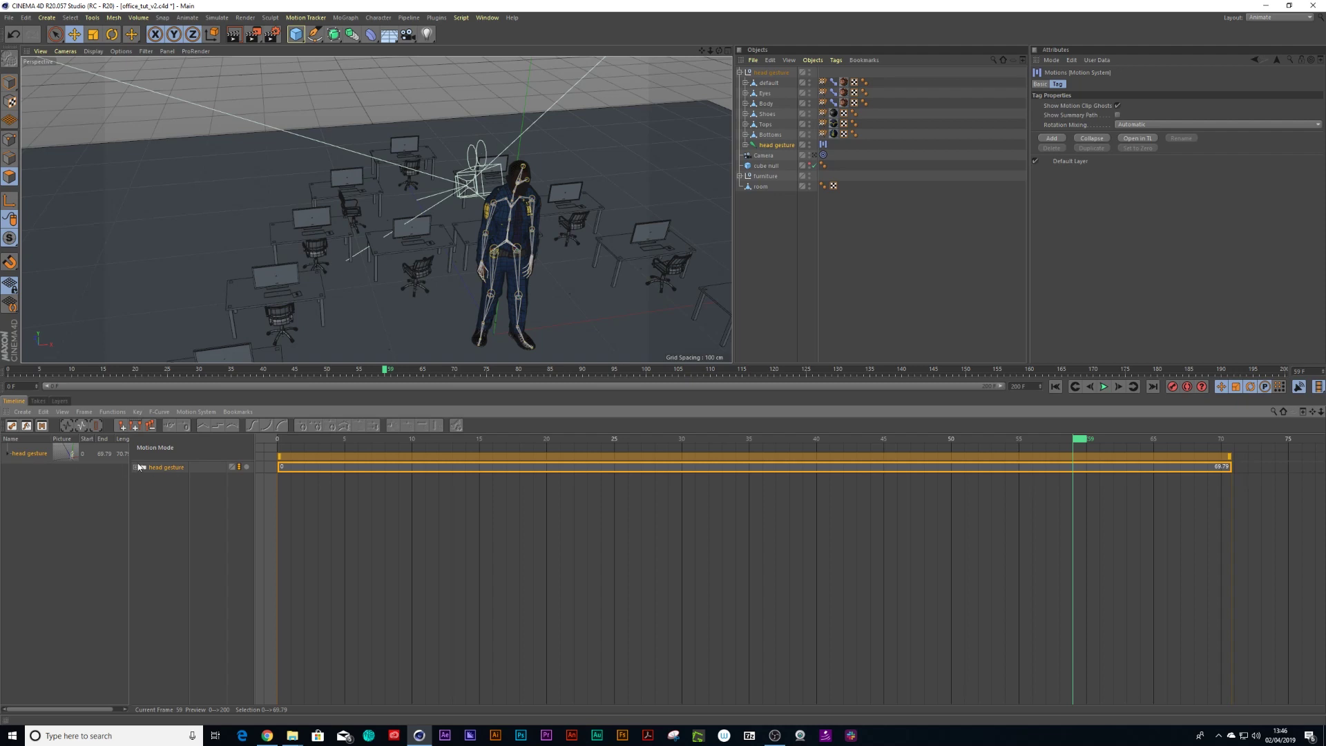
{"action": "left_click", "coordinate": [298, 467]}
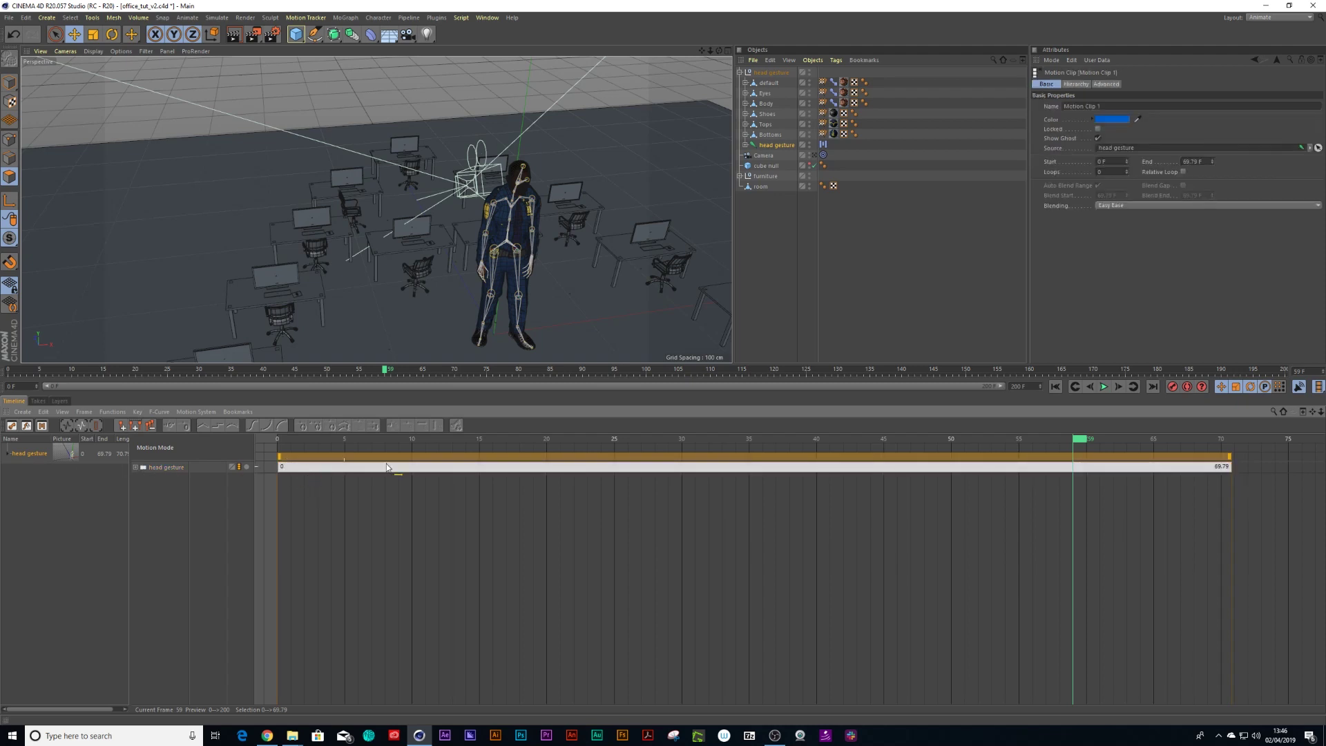
{"action": "left_click", "coordinate": [1098, 171]}
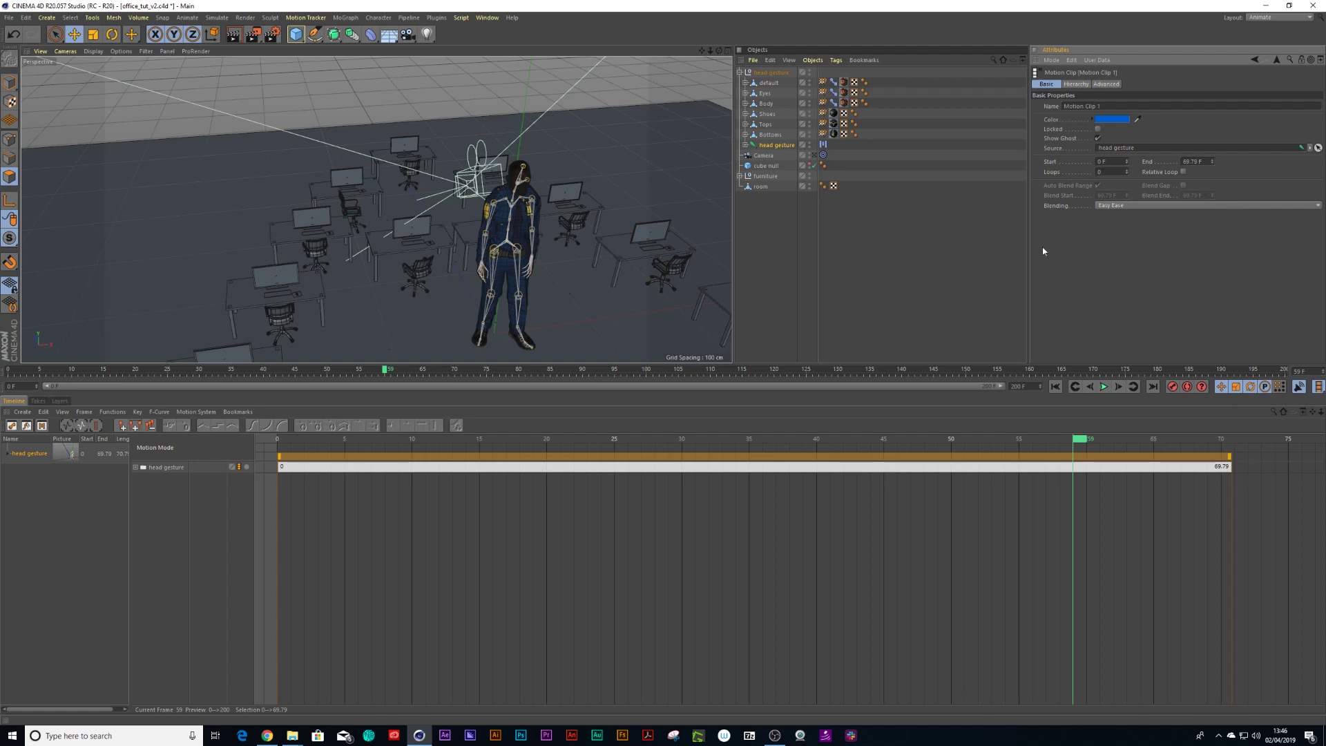
Collapse the head gesture group and move the whole character across the floor, away from the centre towards the outer desks
{"action": "left_click", "coordinate": [740, 72]}
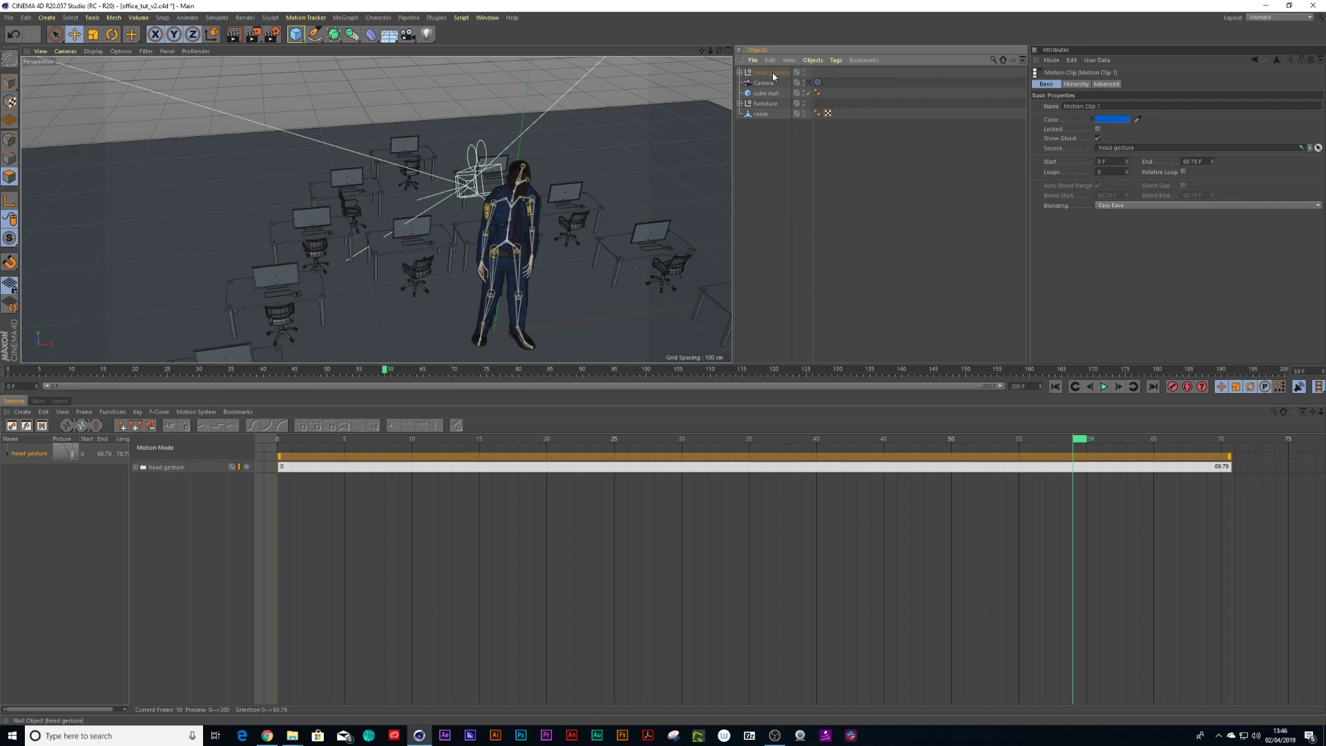
{"action": "left_click", "coordinate": [728, 51]}
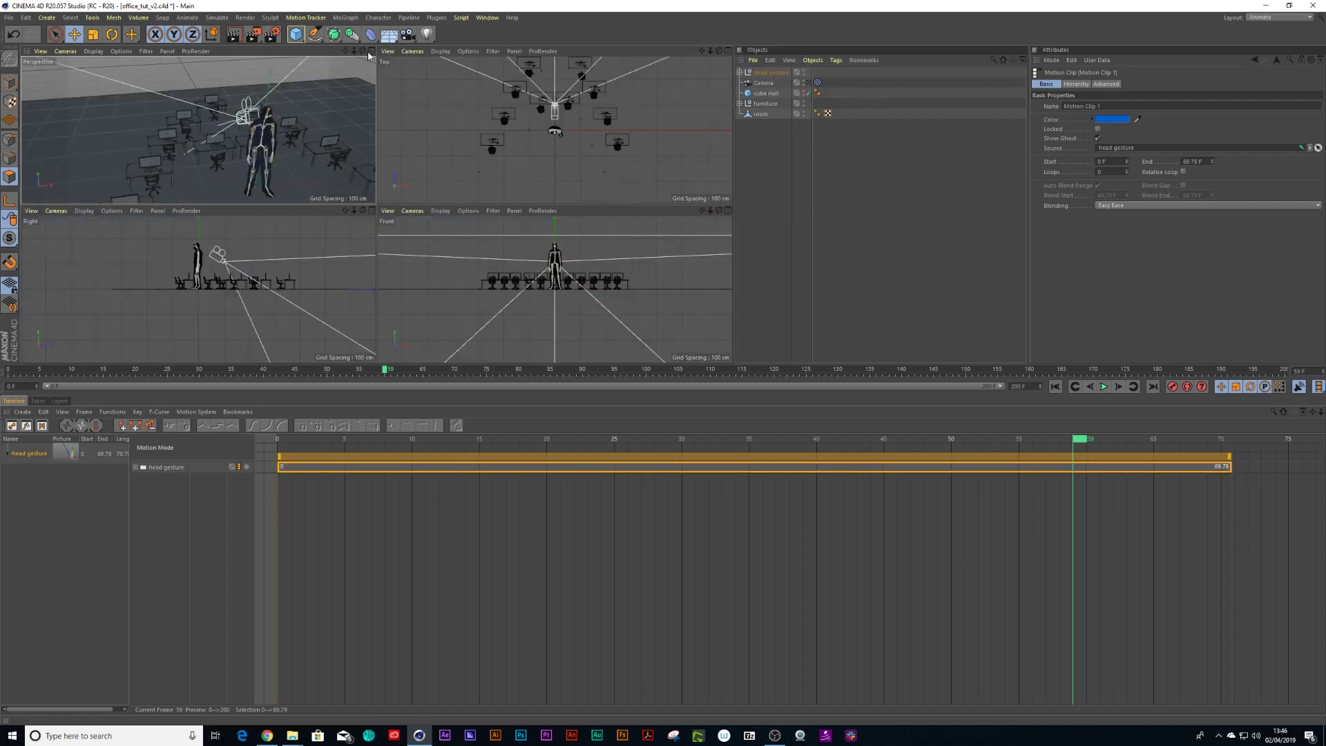
{"action": "left_click", "coordinate": [372, 51]}
{"action": "right_click_drag", "start_coordinate": [531, 227], "coordinate": [480, 261], "text": "alt"}
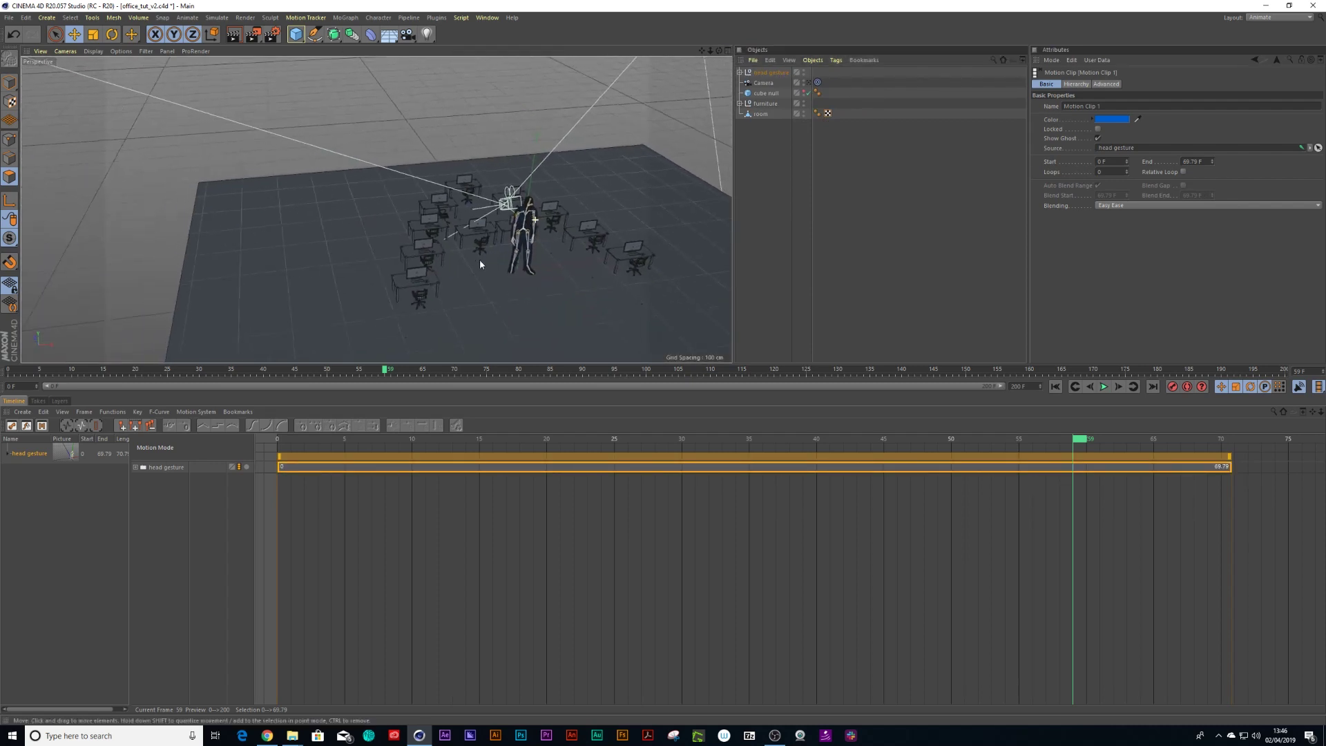
{"action": "middle_click_drag", "start_coordinate": [551, 241], "coordinate": [477, 215], "text": "alt"}
{"action": "left_click", "coordinate": [767, 72]}
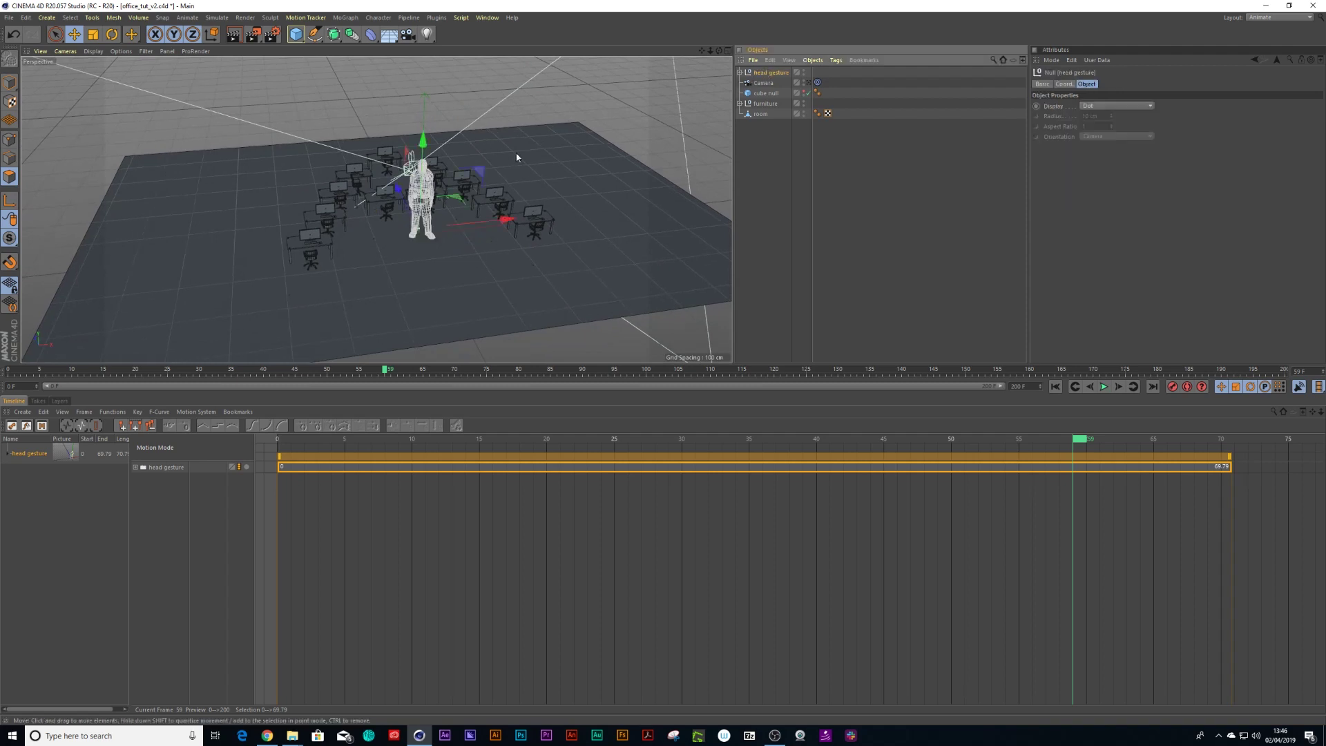
{"action": "left_click_drag", "start_coordinate": [460, 202], "coordinate": [493, 190]}
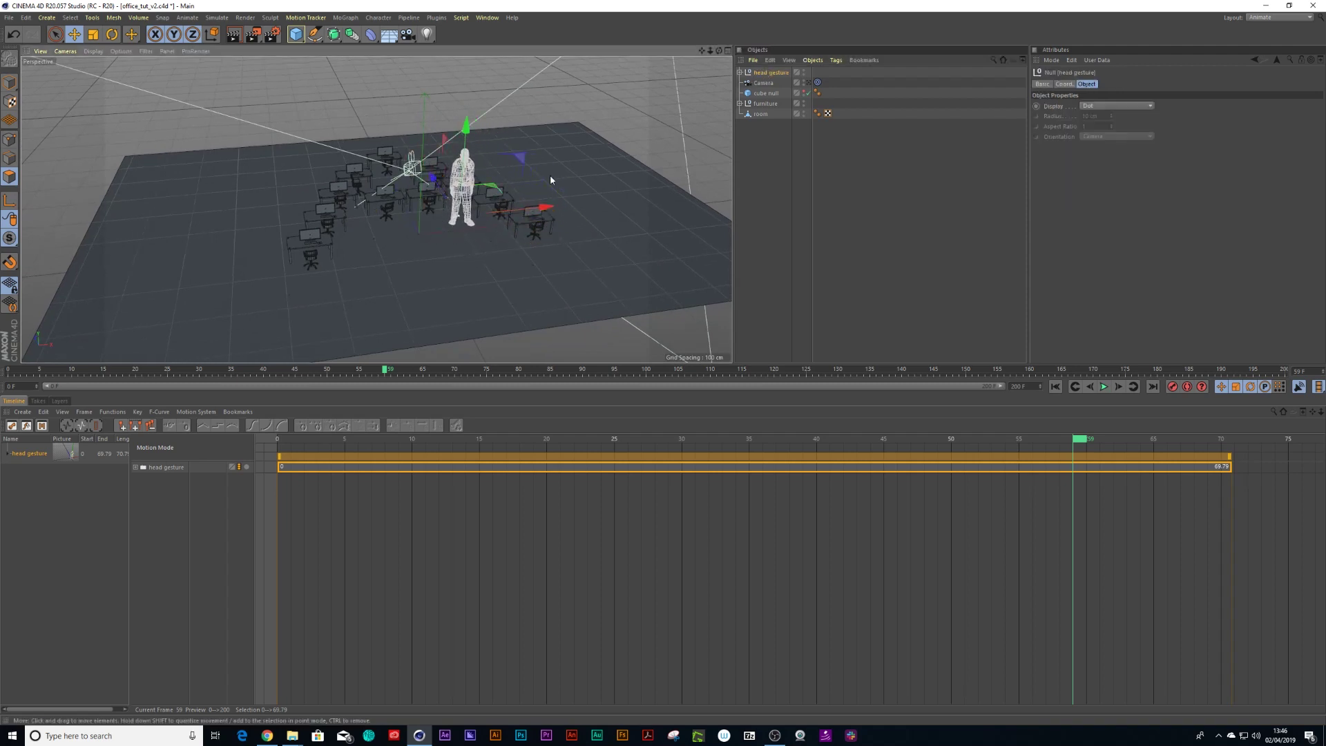
Switch the workspace from the Animate layout to the custom user layout
{"action": "scroll", "coordinate": [536, 169], "scroll_direction": "up", "scroll_amount": 6}
{"action": "left_click_drag", "start_coordinate": [453, 214], "coordinate": [458, 172], "text": "alt"}
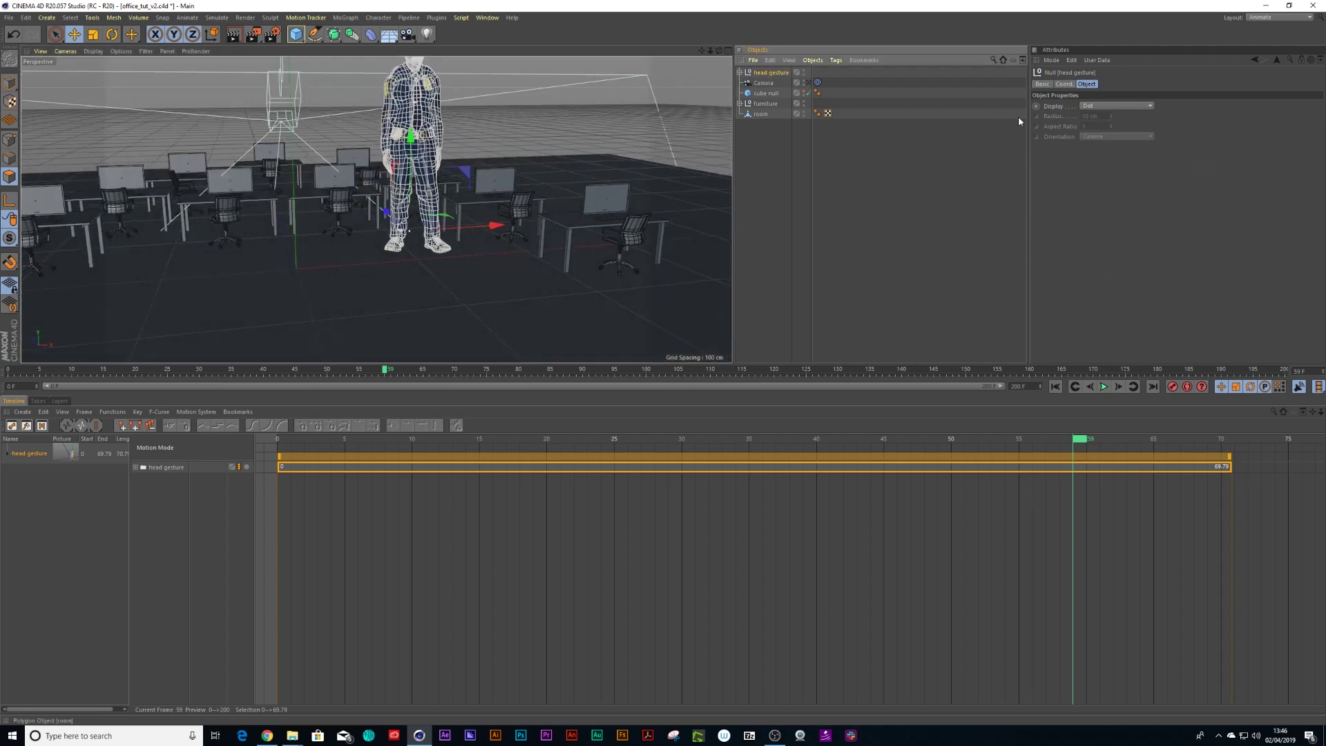
{"action": "left_click", "coordinate": [1278, 16]}
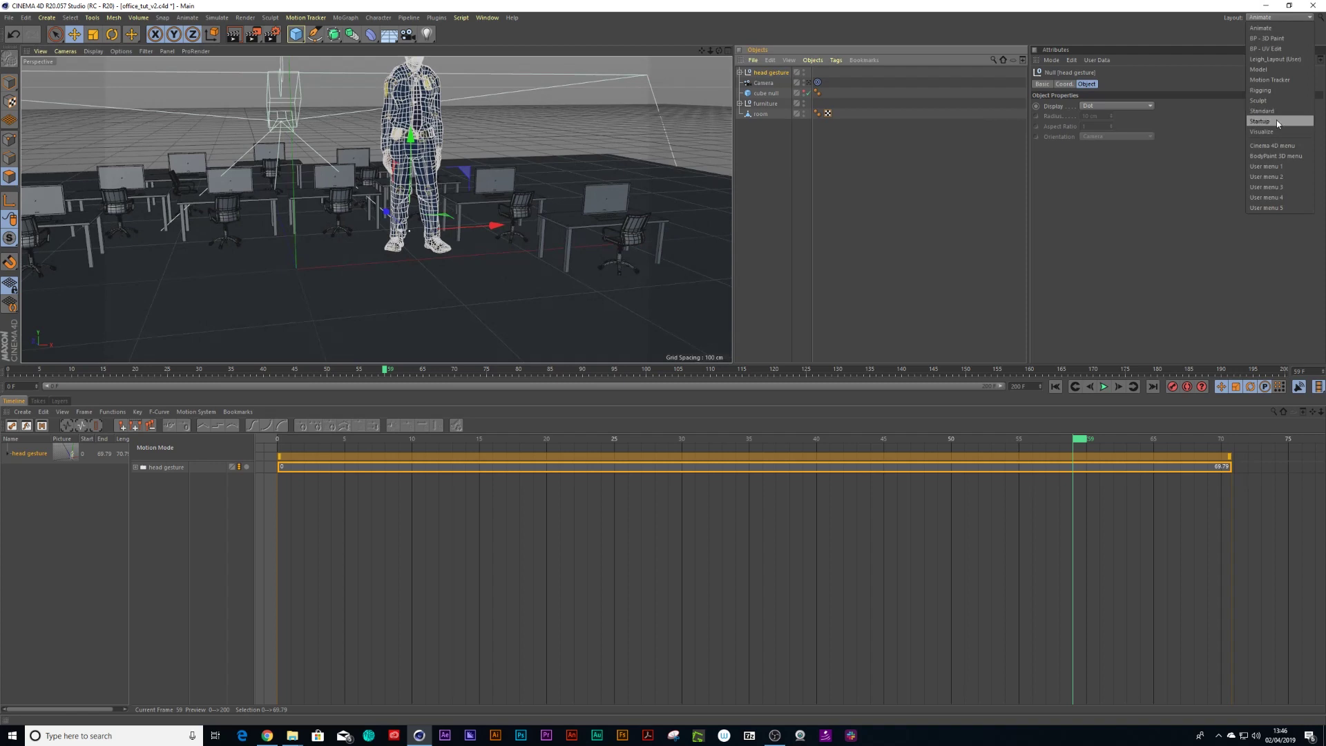
{"action": "left_click", "coordinate": [1272, 61]}
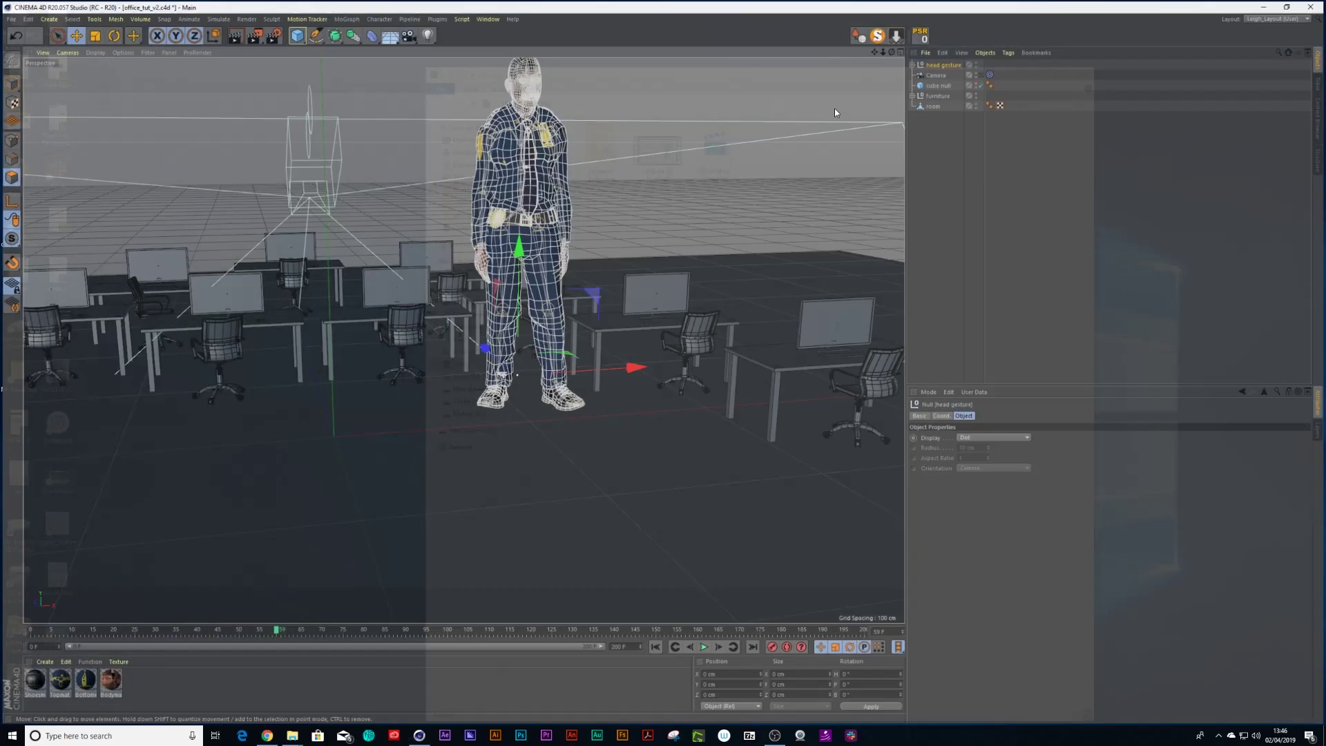
Scale the head gesture null to 0.5 on the X, Y and Z axes
{"action": "left_click", "coordinate": [942, 416]}
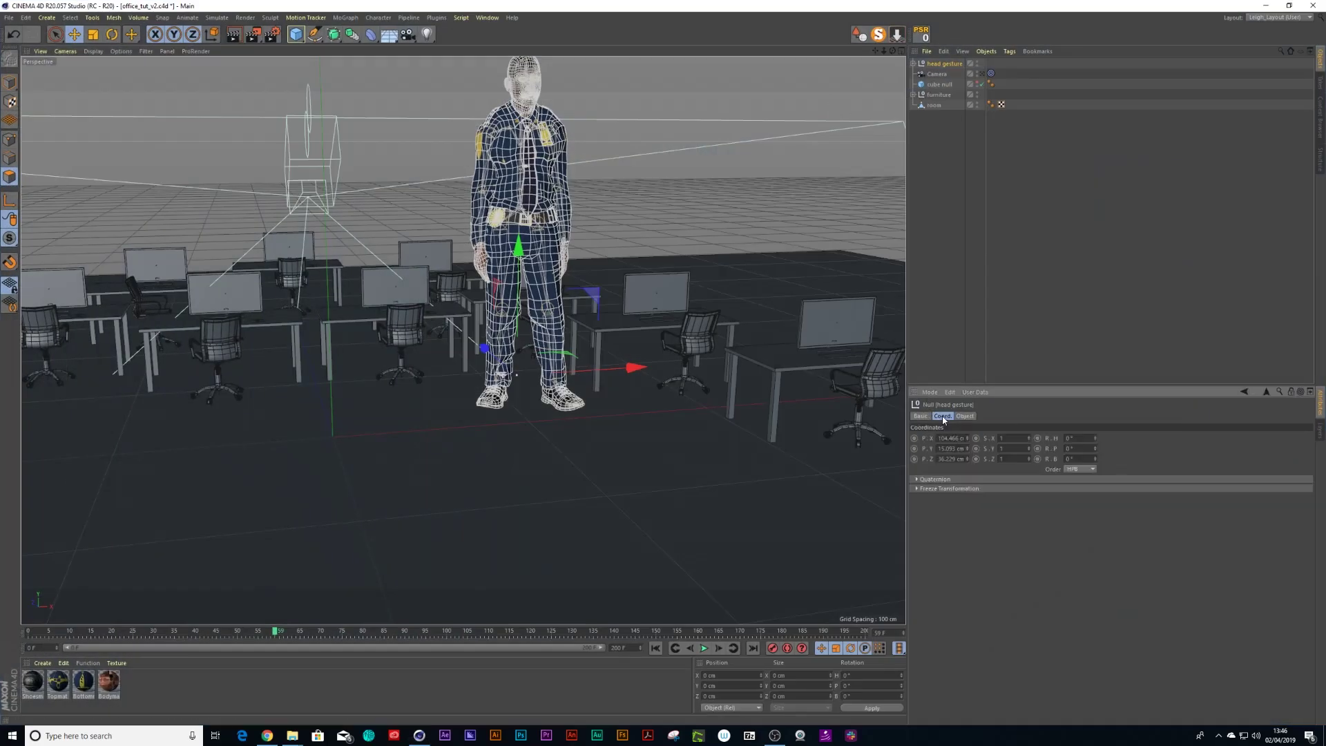
{"action": "left_click", "coordinate": [1003, 439]}
{"action": "type", "text": ".5"}
{"action": "key", "text": "Return"}
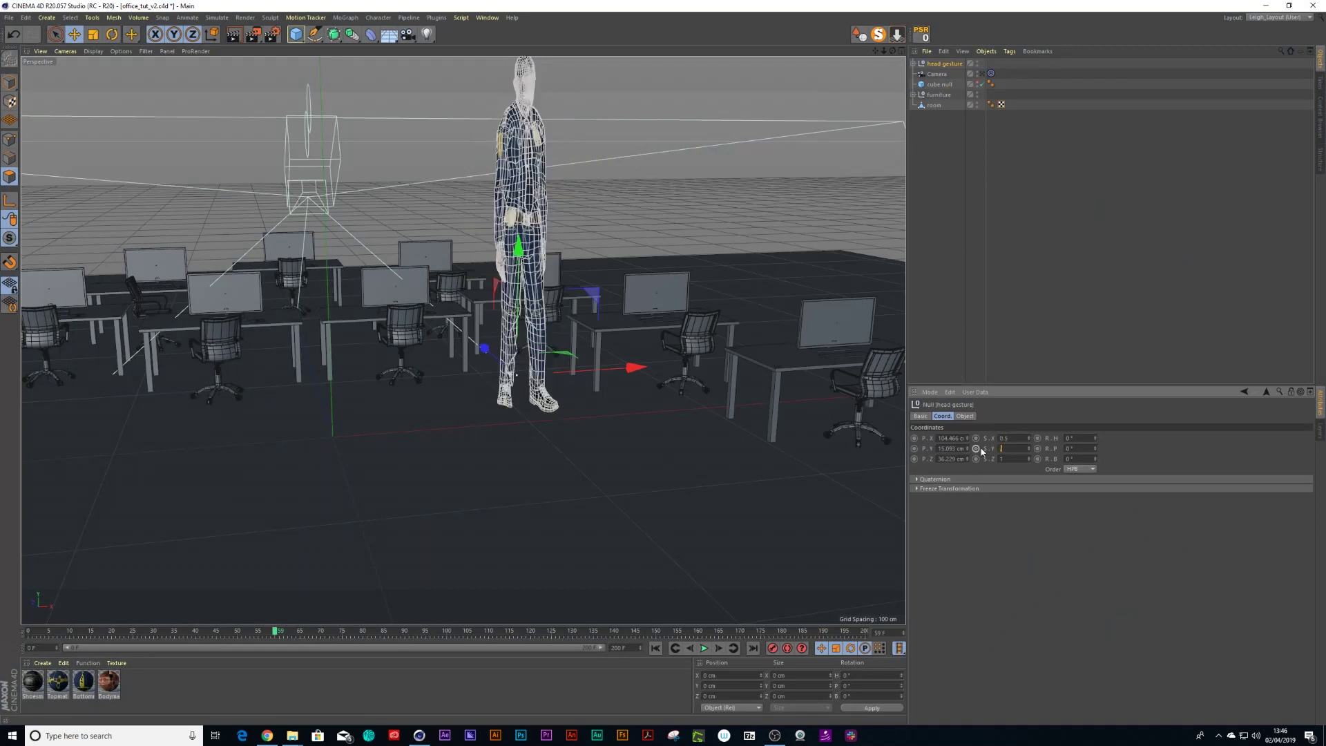
{"action": "type", "text": ".5"}
{"action": "key", "text": "Return"}
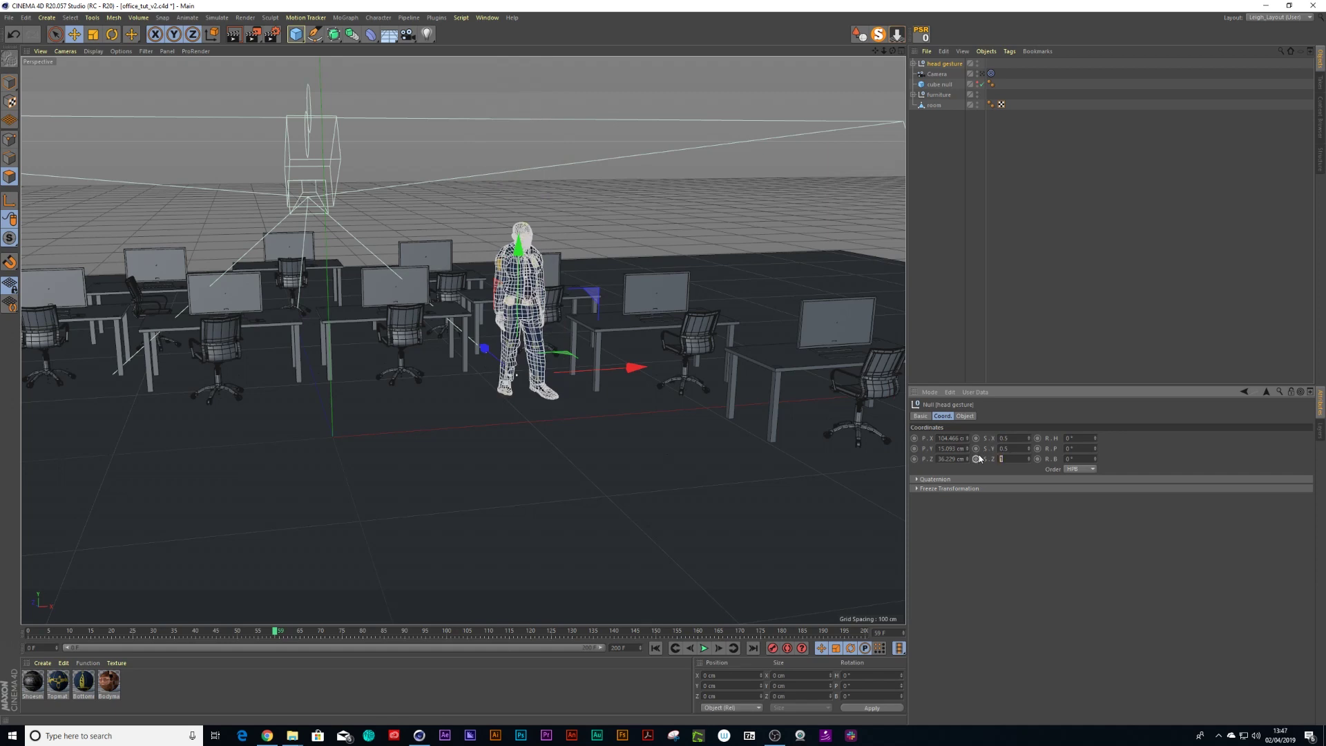
{"action": "type", "text": ".5"}
{"action": "key", "text": "Return"}
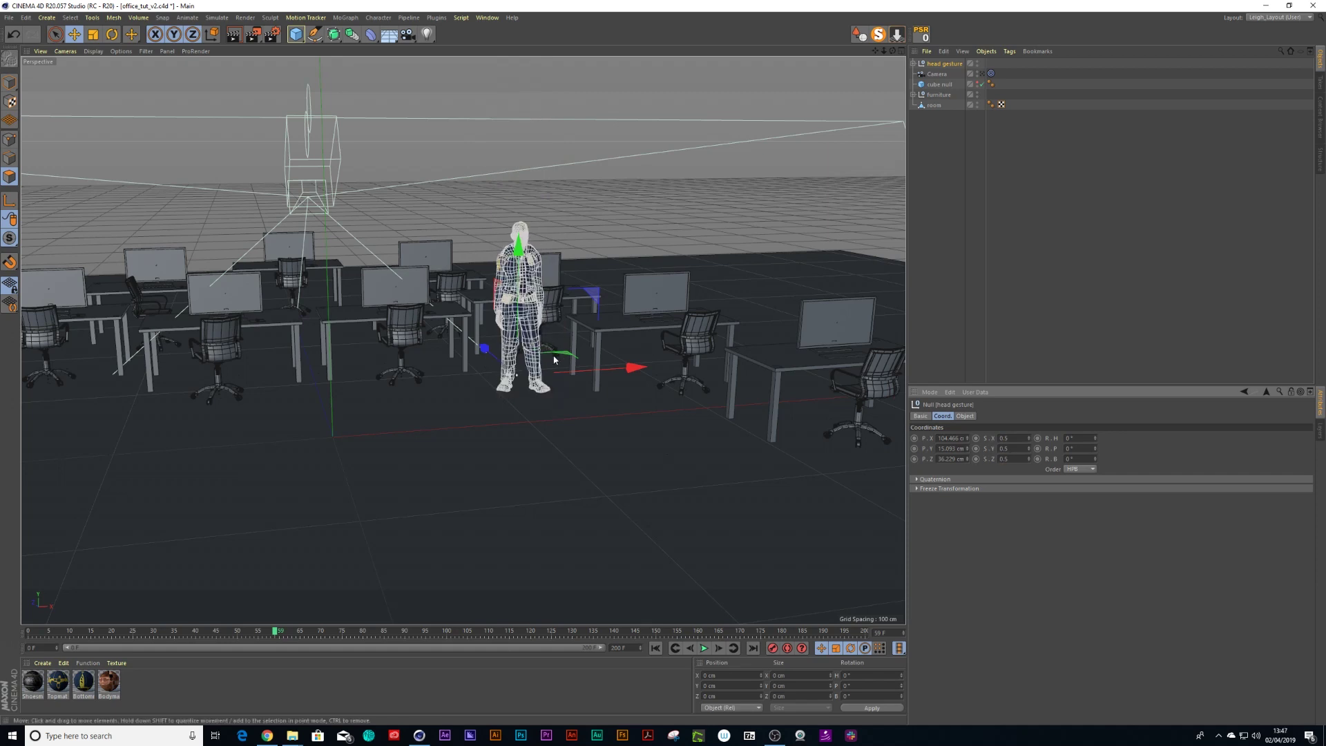
Rotate the head gesture character about a quarter turn around its vertical axis so it faces sideways along the desks
{"action": "left_click_drag", "start_coordinate": [554, 359], "coordinate": [673, 418]}
{"action": "key", "text": "r"}
{"action": "key", "text": "space"}
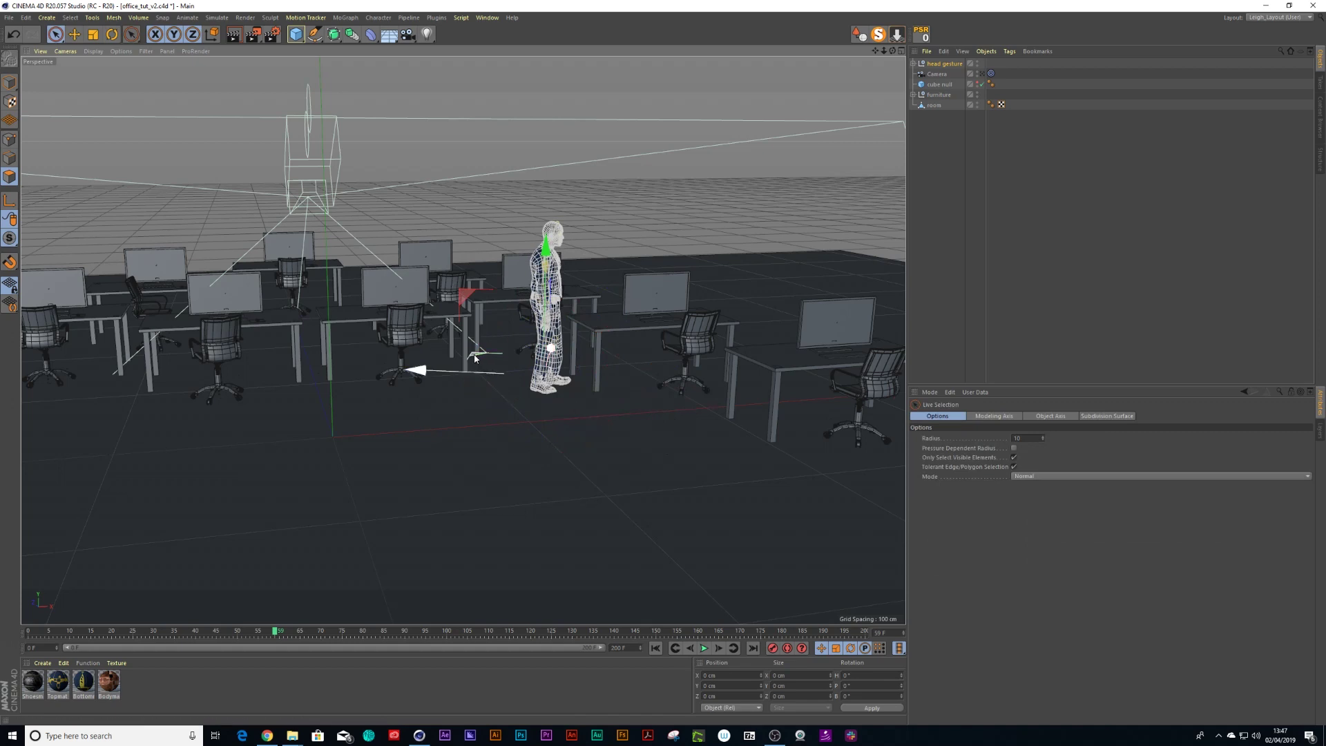
Play the animation to check the character's motion, and return the playhead to frame 0
{"action": "left_click", "coordinate": [704, 648]}
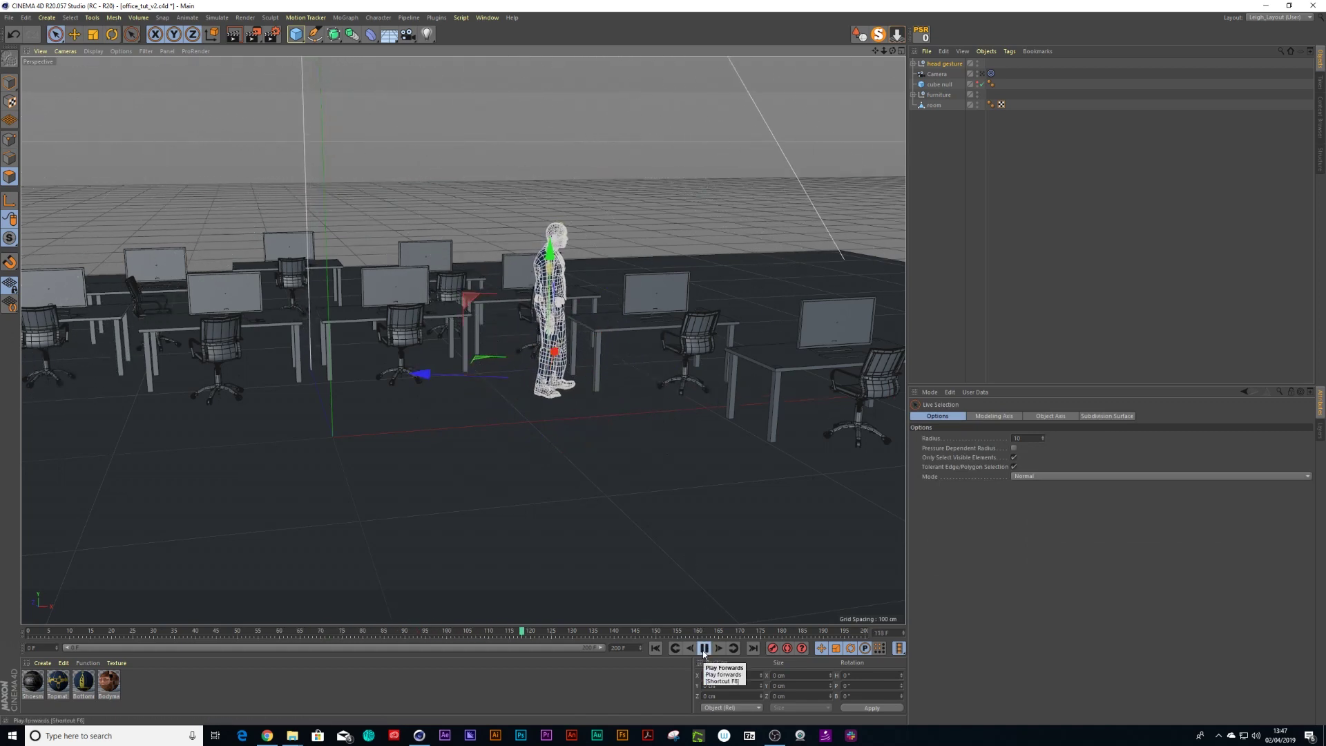
{"action": "left_click", "coordinate": [704, 648]}
{"action": "mouse_move", "coordinate": [93, 632]}
{"action": "left_mouse_down"}
{"action": "mouse_move", "coordinate": [49, 633]}
{"action": "mouse_move", "coordinate": [465, 630]}
{"action": "mouse_move", "coordinate": [76, 632]}
{"action": "mouse_move", "coordinate": [72, 644]}
{"action": "mouse_move", "coordinate": [26, 645]}
{"action": "left_mouse_up"}
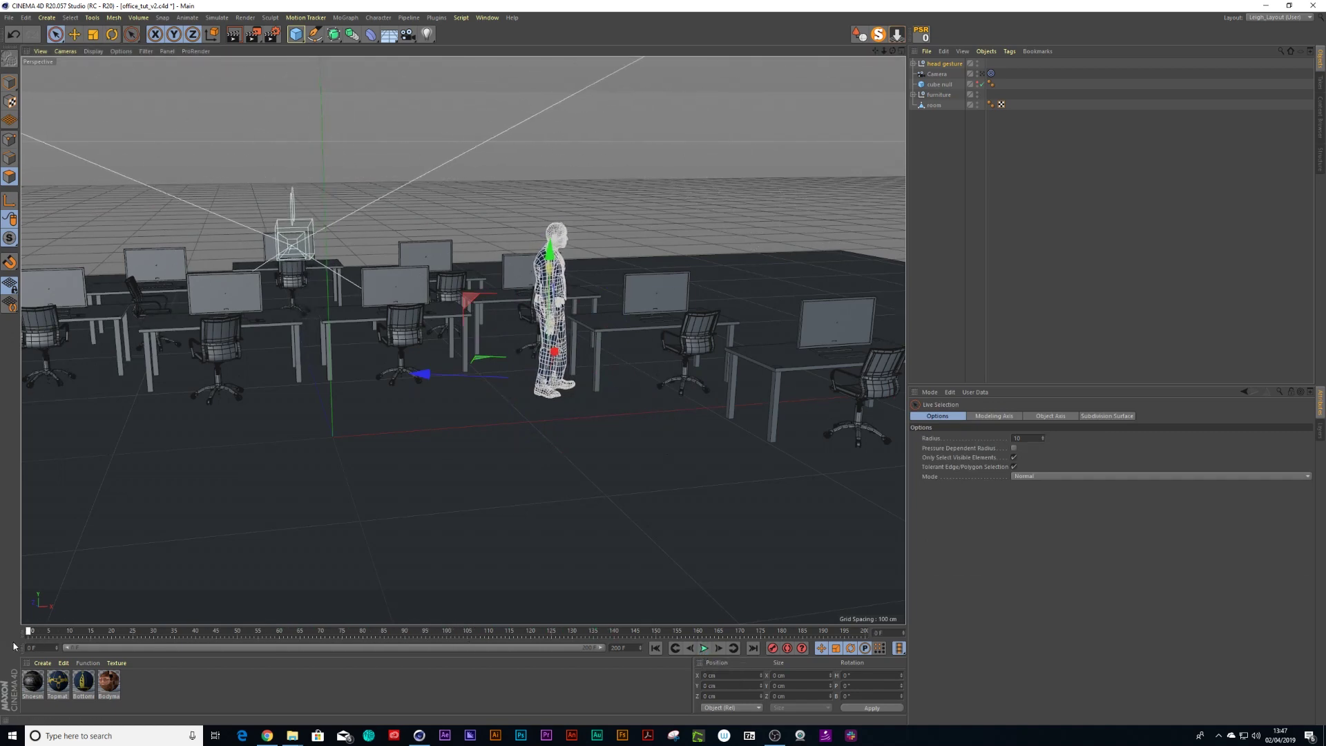
Play the animation to check the head gesture, and select its motion clip in the timeline's Motion Mode
{"action": "left_click", "coordinate": [703, 648]}
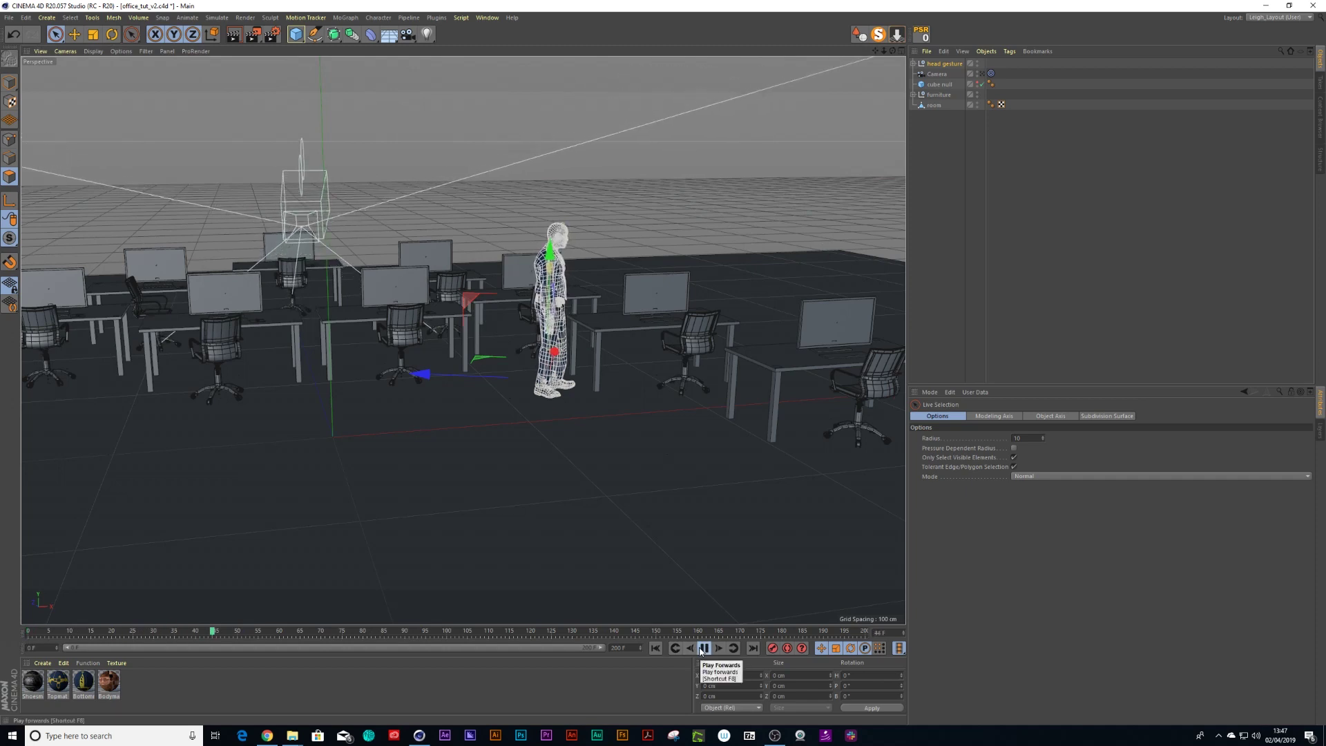
{"action": "left_click", "coordinate": [703, 649]}
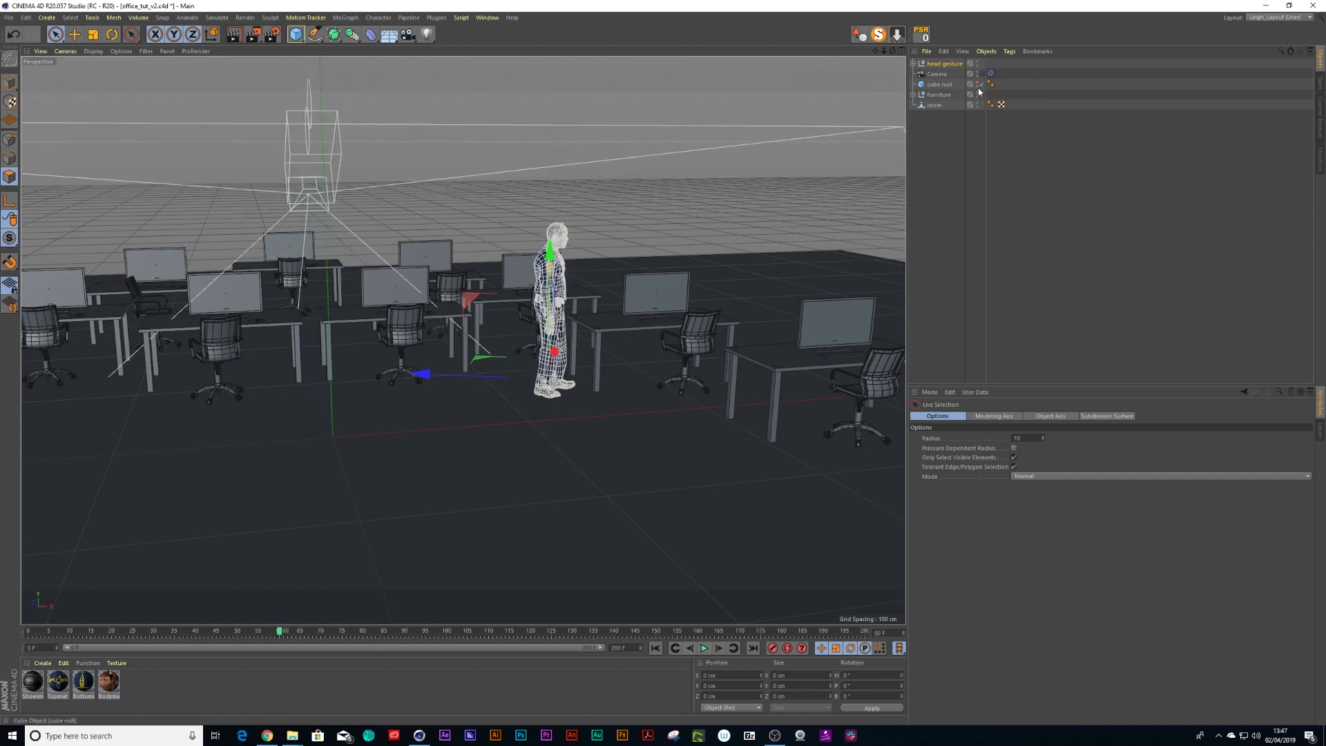
{"action": "key", "text": "shift+F3"}
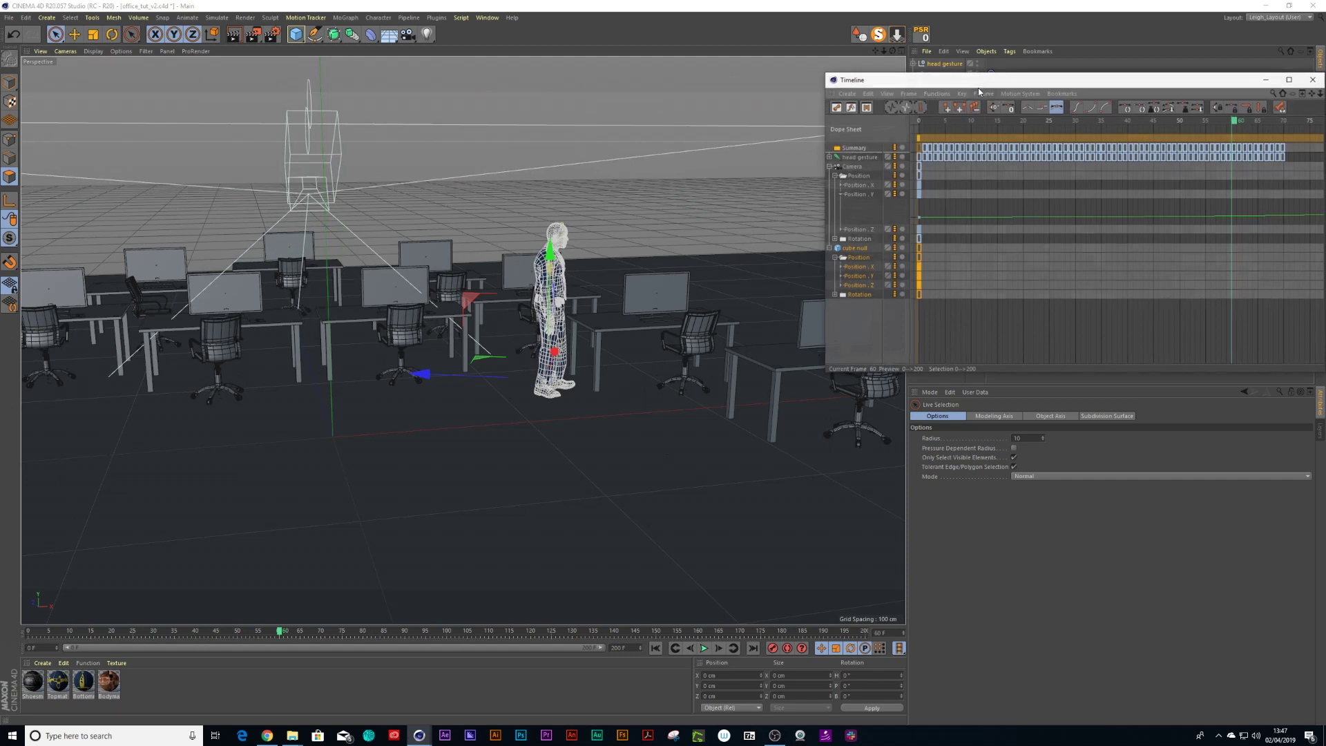
{"action": "left_click", "coordinate": [865, 108]}
{"action": "left_click_drag", "start_coordinate": [861, 79], "coordinate": [458, 110]}
{"action": "left_click", "coordinate": [699, 178]}
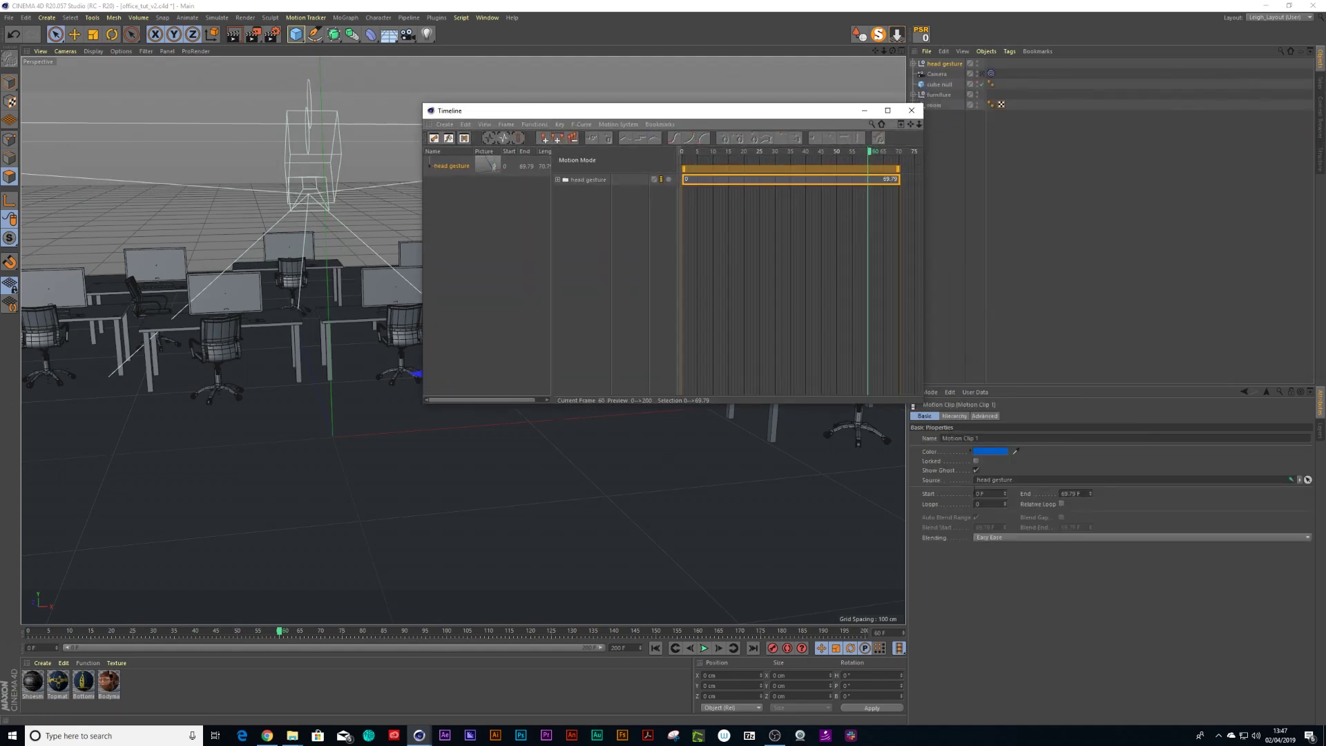
Set the head gesture motion clip's loops to 100 and close the timeline
{"action": "left_click", "coordinate": [988, 504]}
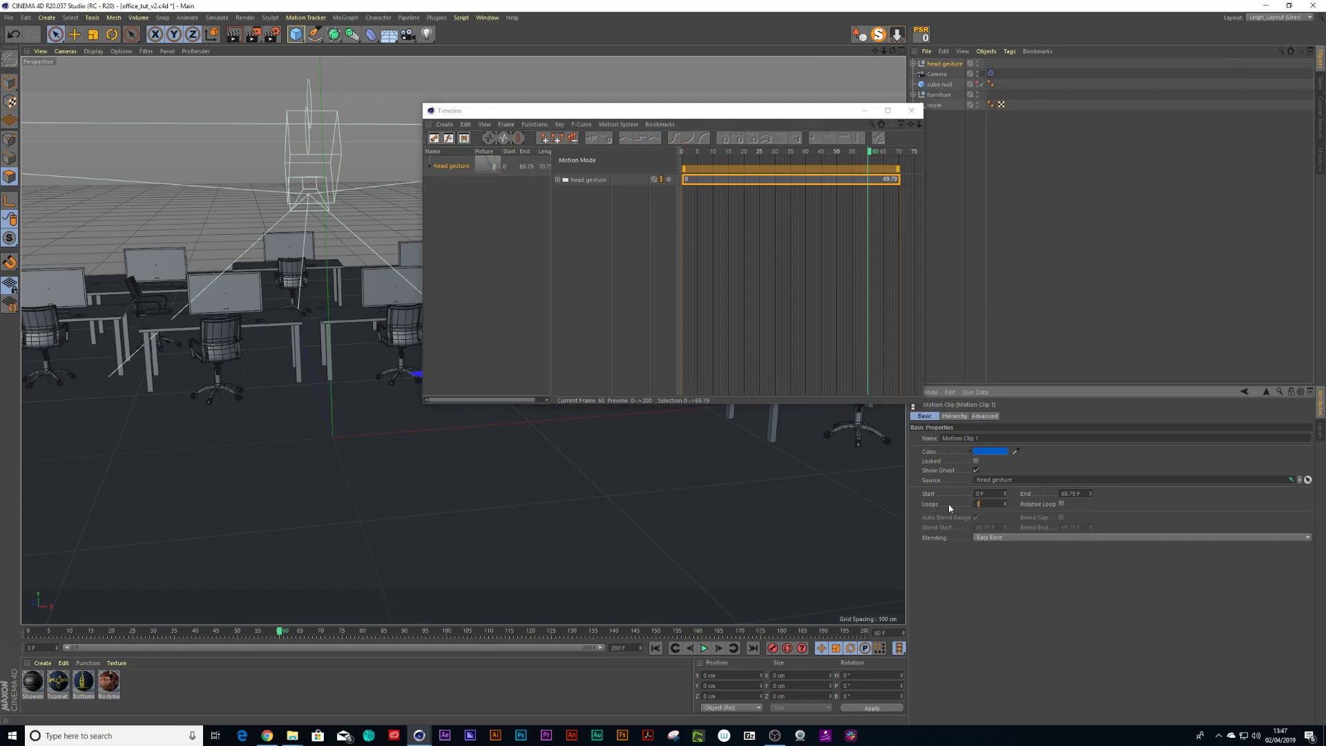
{"action": "key", "text": "Return"}
{"action": "scroll", "coordinate": [811, 213], "scroll_direction": "down", "scroll_amount": 2}
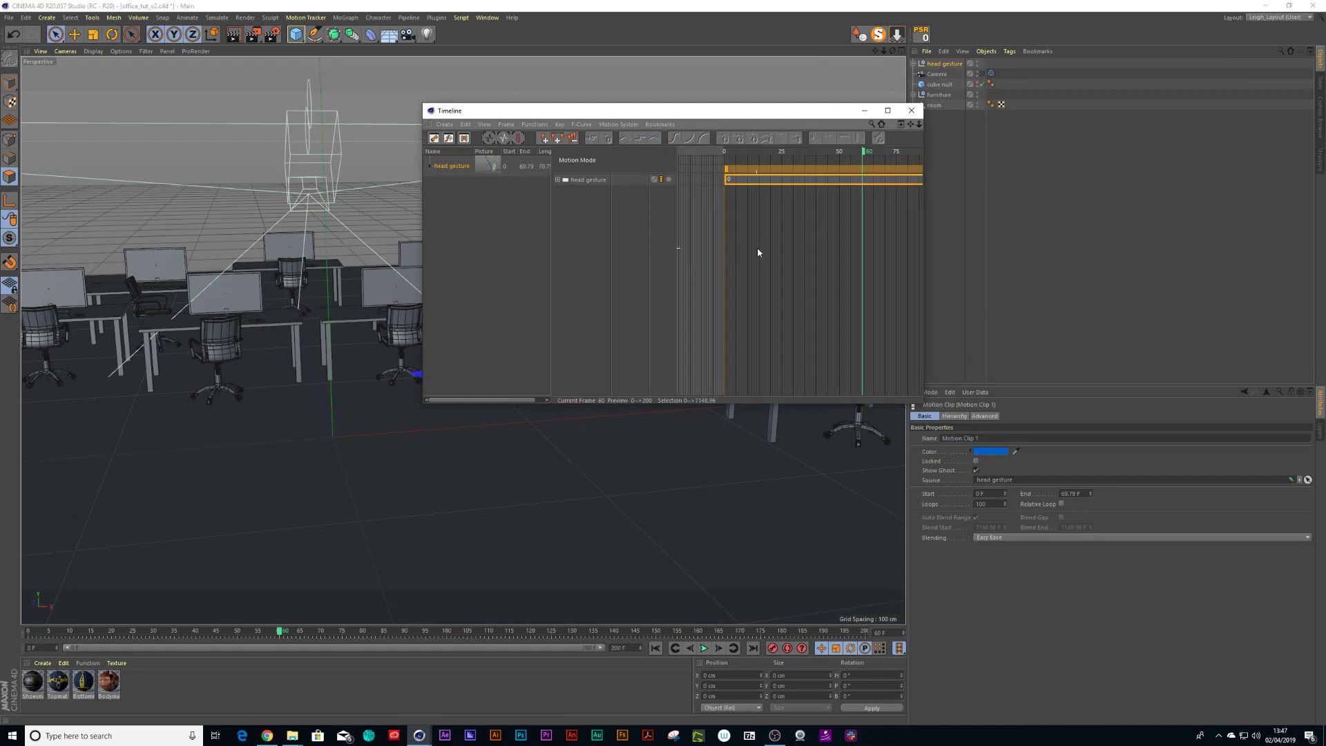
{"action": "middle_click_drag", "start_coordinate": [758, 249], "coordinate": [657, 252], "text": "alt"}
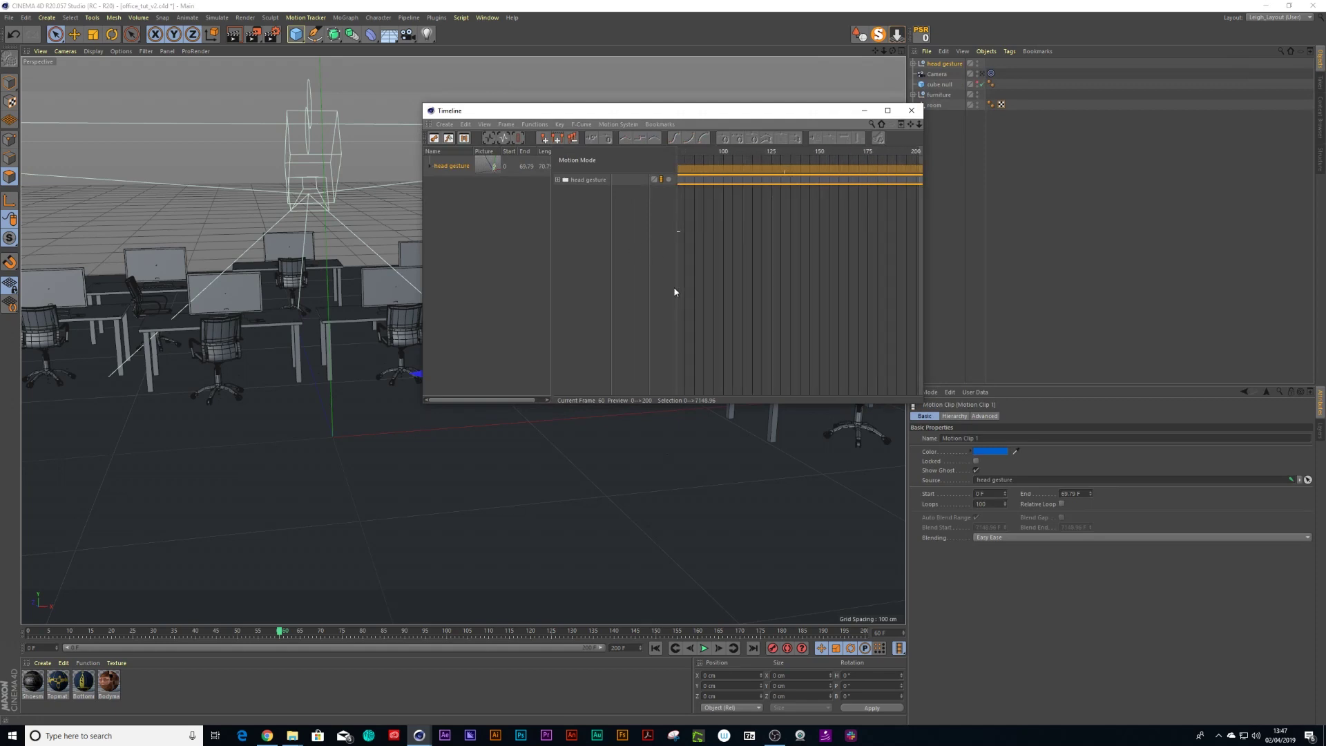
{"action": "left_click", "coordinate": [911, 110]}
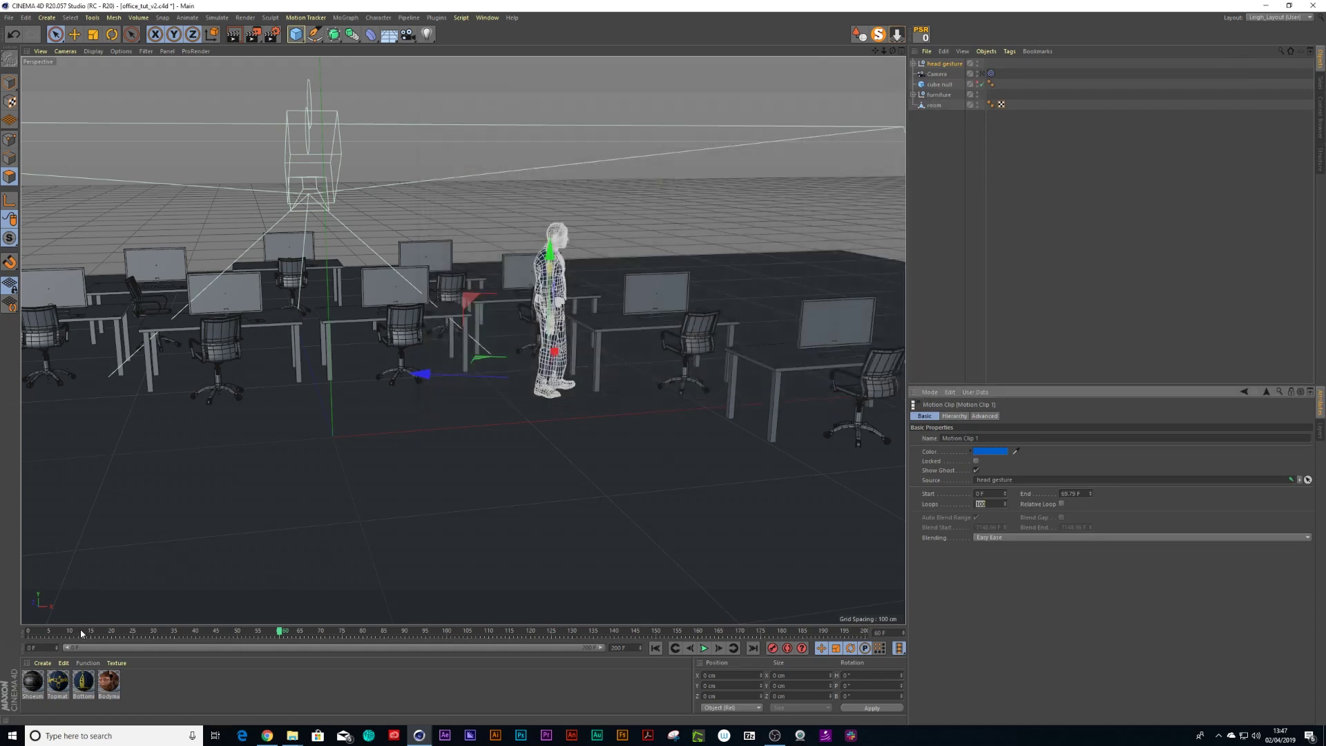
Play the animation from frame 0 to check that the head gesture loops
{"action": "left_click_drag", "start_coordinate": [76, 632], "coordinate": [27, 632]}
{"action": "left_click", "coordinate": [704, 648]}
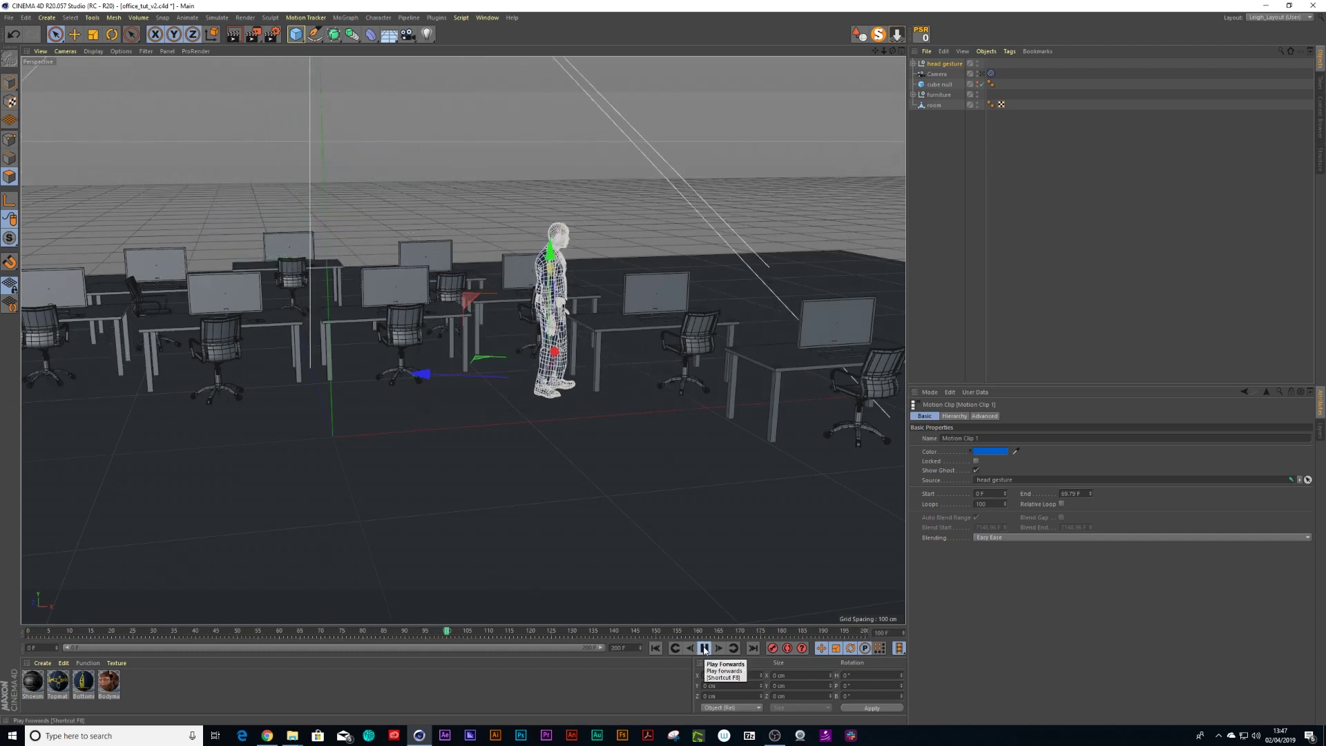
{"action": "left_click", "coordinate": [704, 648]}
Set the viewport display to Gouraud Shading and scrub the playhead to about frame 132
{"action": "left_click", "coordinate": [97, 52]}
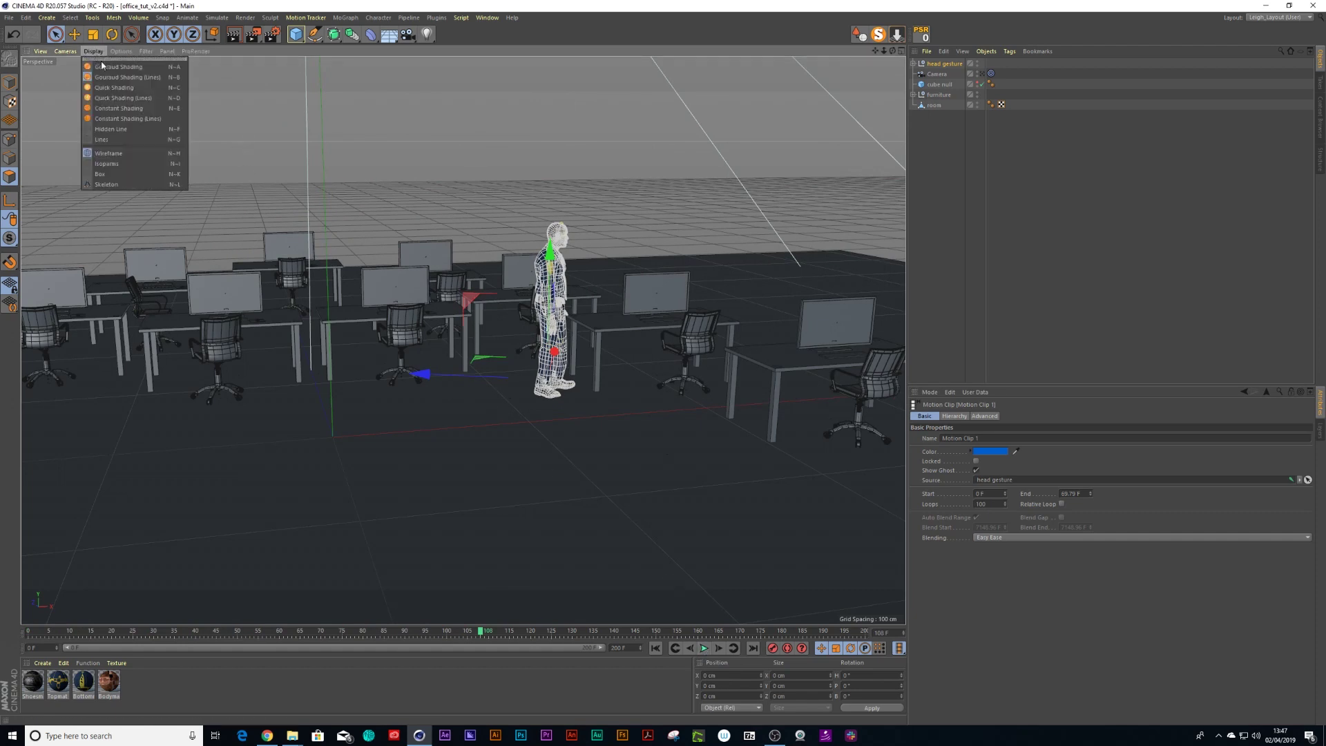
{"action": "left_click", "coordinate": [117, 78]}
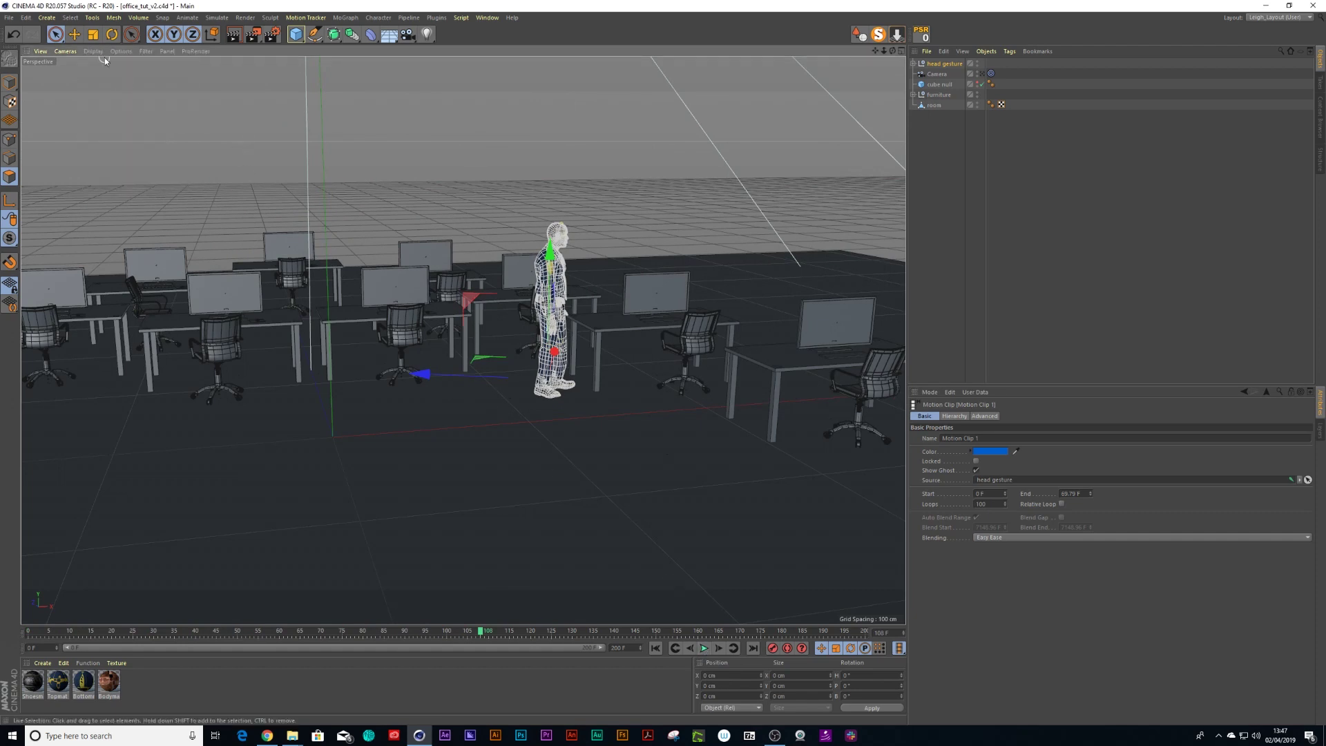
{"action": "left_click", "coordinate": [97, 51]}
{"action": "left_click", "coordinate": [108, 66]}
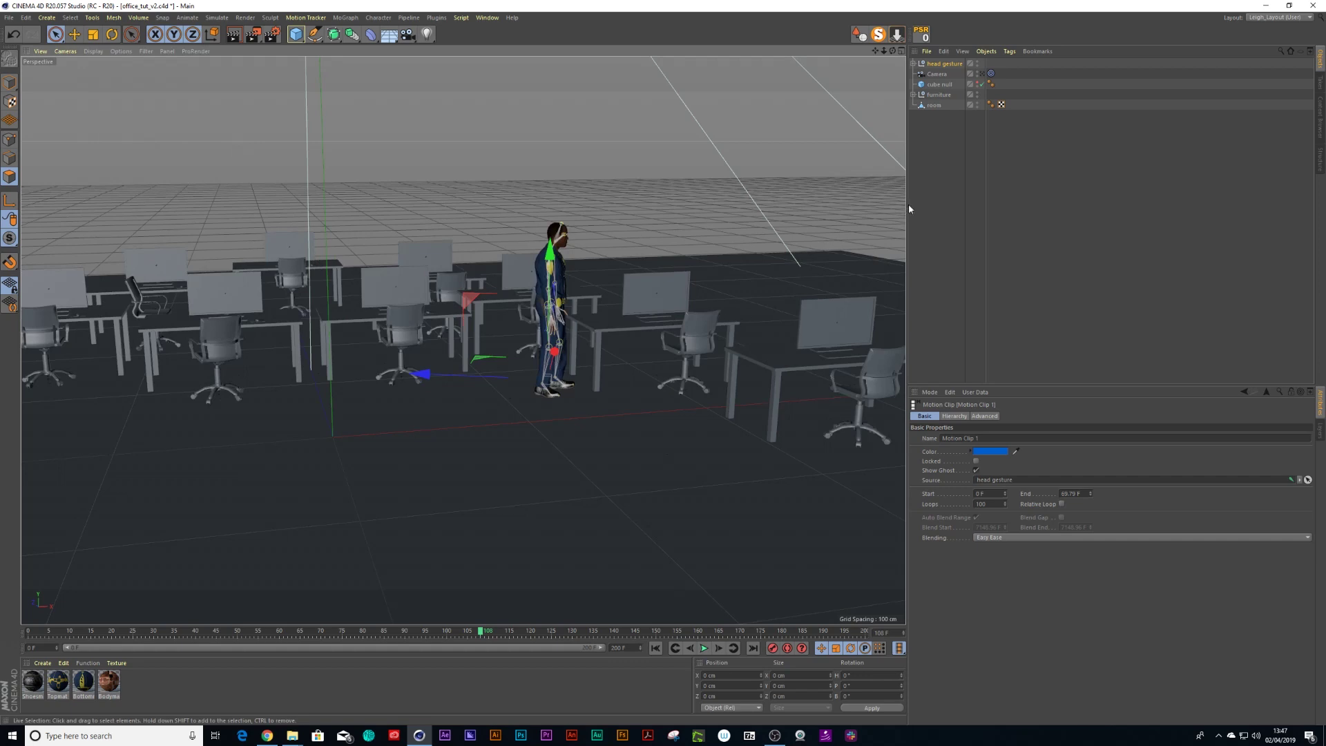
{"action": "left_click_drag", "start_coordinate": [480, 631], "coordinate": [581, 631]}
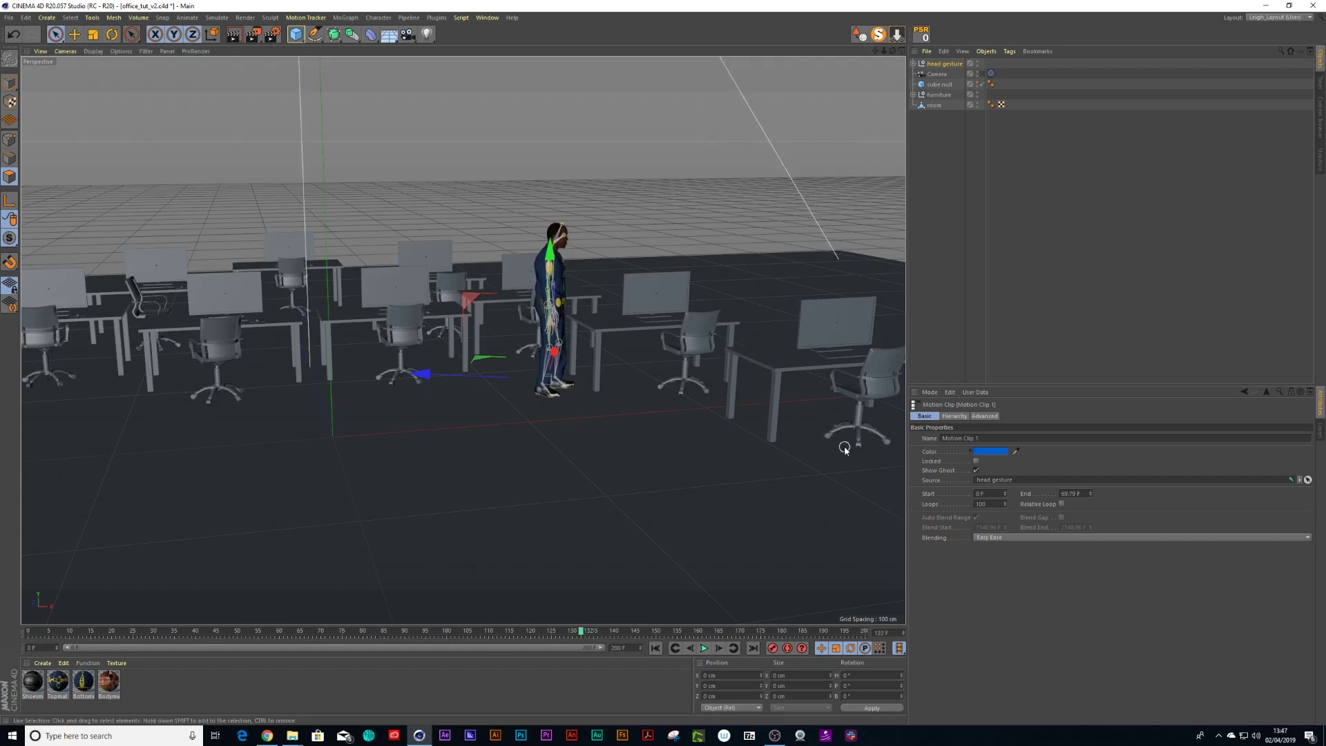
Delete the texture tags from all six mesh objects inside the head gesture null
{"action": "left_click", "coordinate": [913, 64]}
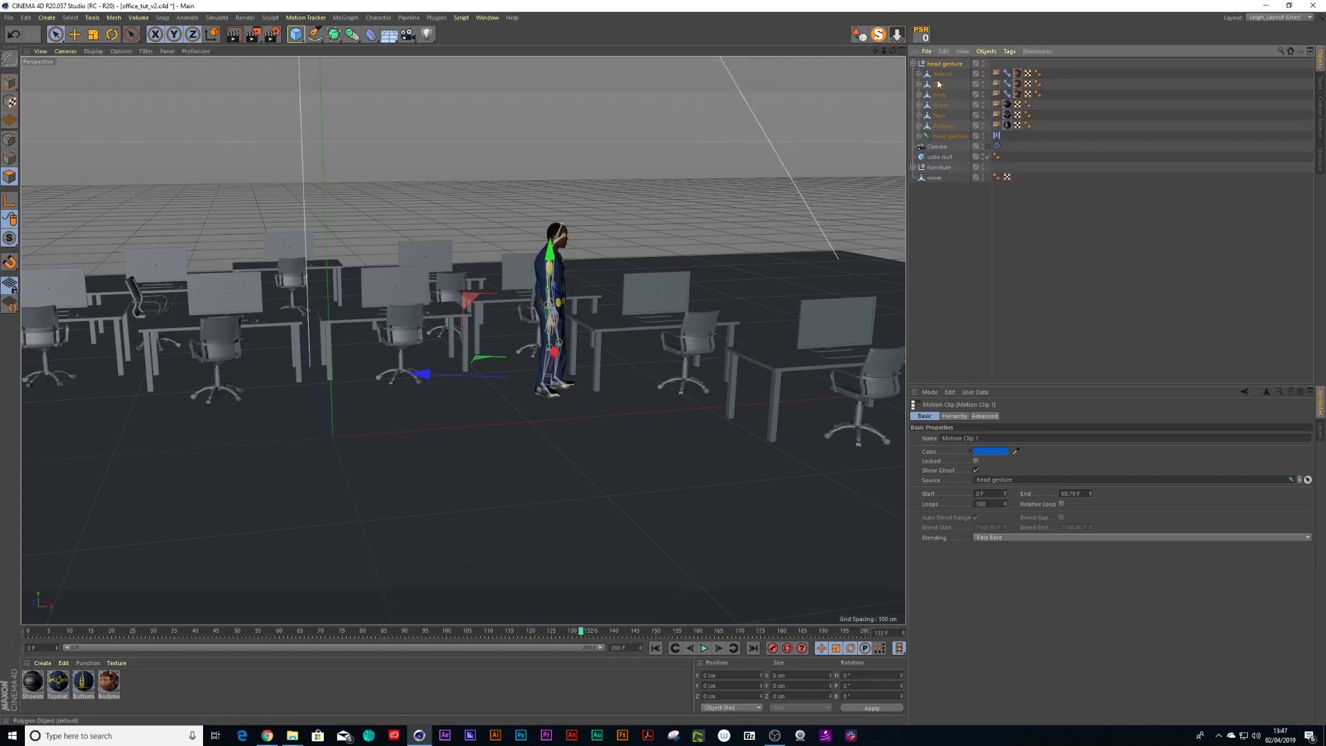
{"action": "left_click", "coordinate": [1018, 74]}
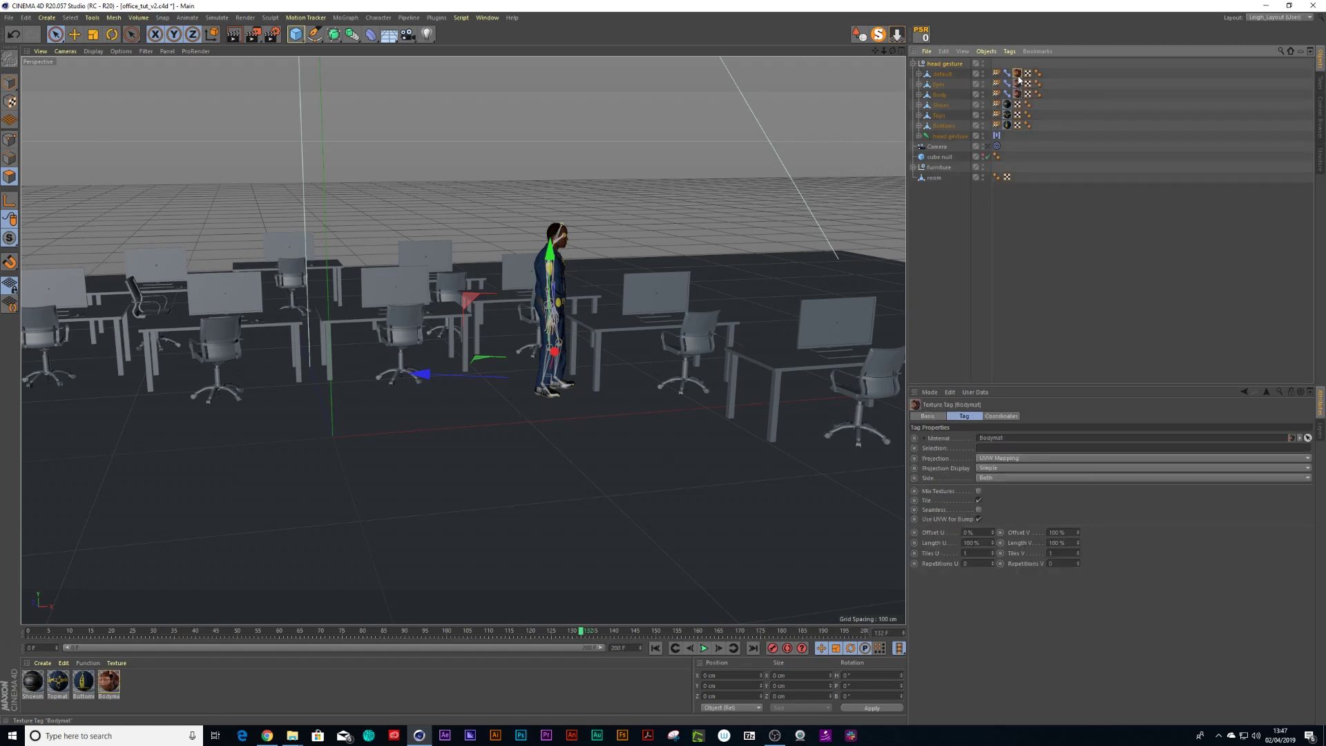
{"action": "key", "text": "Delete"}
{"action": "left_click", "coordinate": [1017, 84]}
{"action": "key", "text": "Delete"}
{"action": "left_click", "coordinate": [1018, 94]}
{"action": "key", "text": "Delete"}
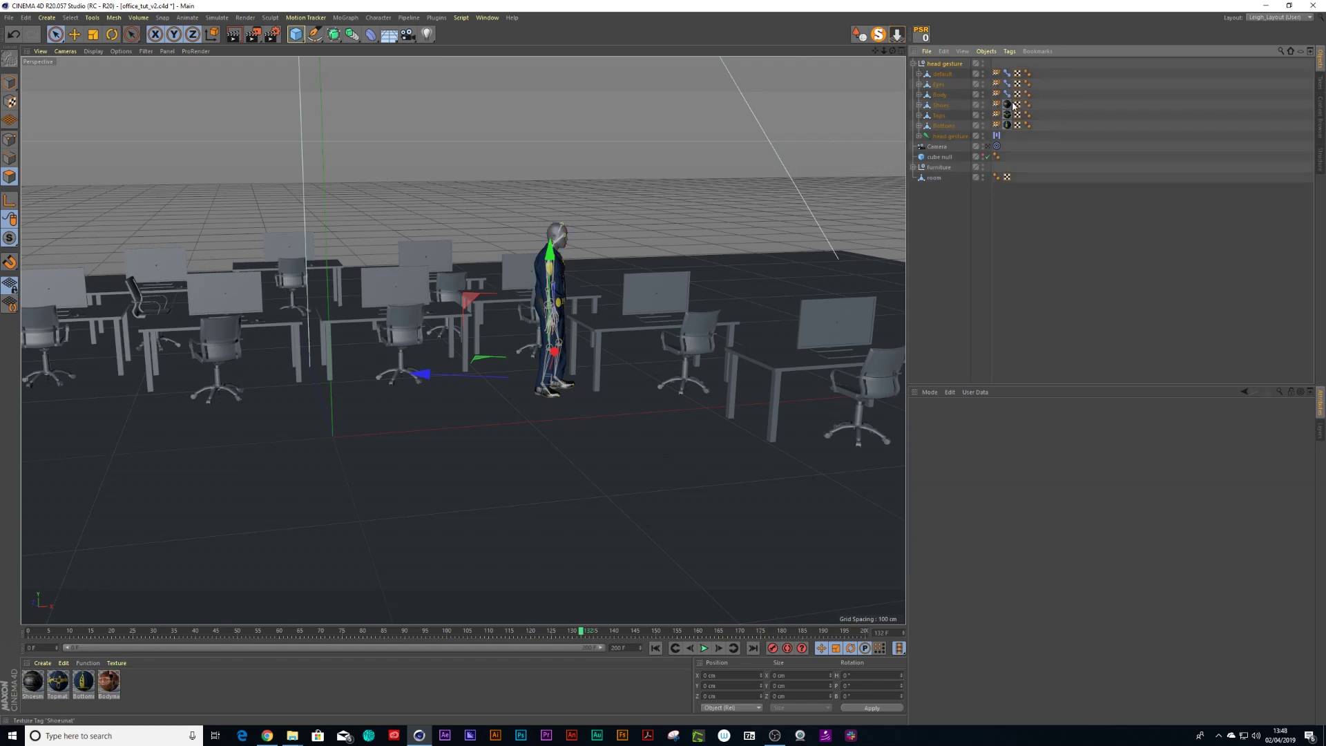
{"action": "left_click", "coordinate": [1009, 107]}
{"action": "key", "text": "Delete"}
{"action": "left_click", "coordinate": [1008, 117]}
{"action": "key", "text": "Delete"}
{"action": "left_click", "coordinate": [1008, 125]}
{"action": "key", "text": "Delete"}
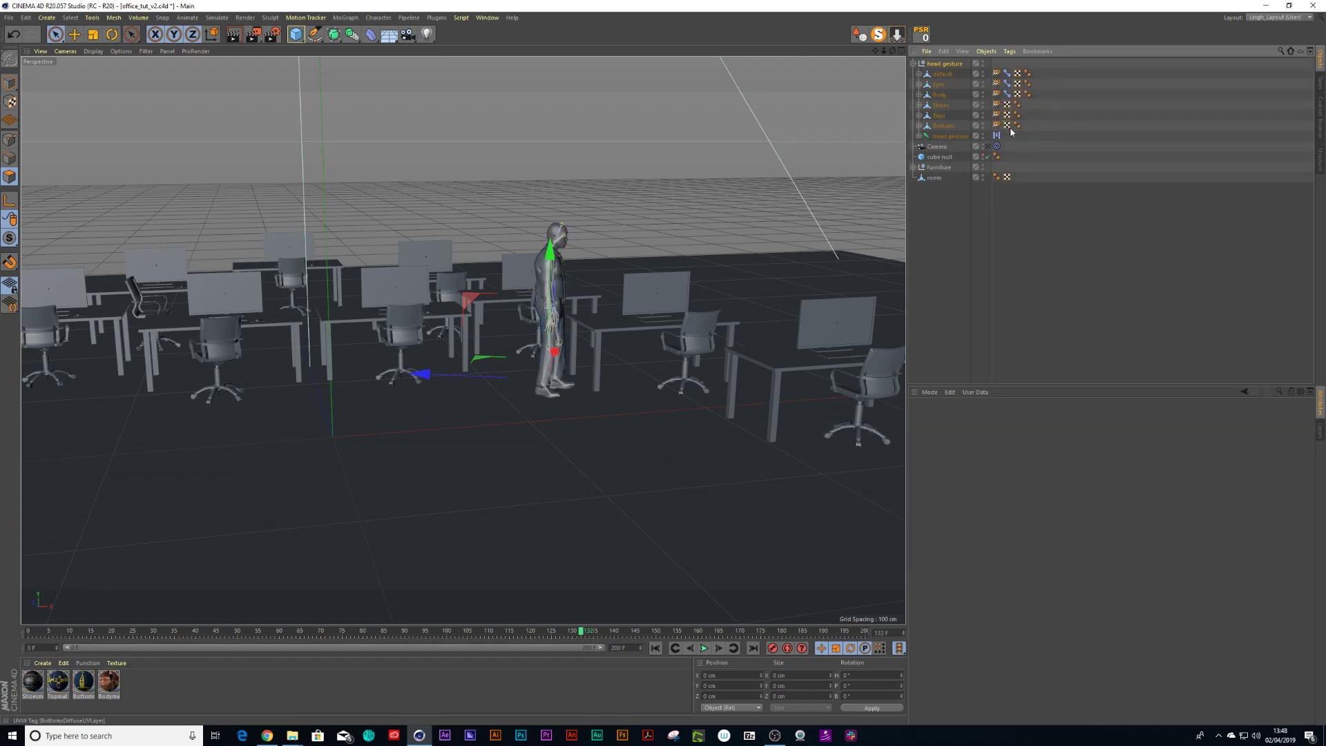
Delete the character's four leftover materials: body, bottom, top and shoes
{"action": "left_click", "coordinate": [110, 683]}
{"action": "key", "text": "Delete"}
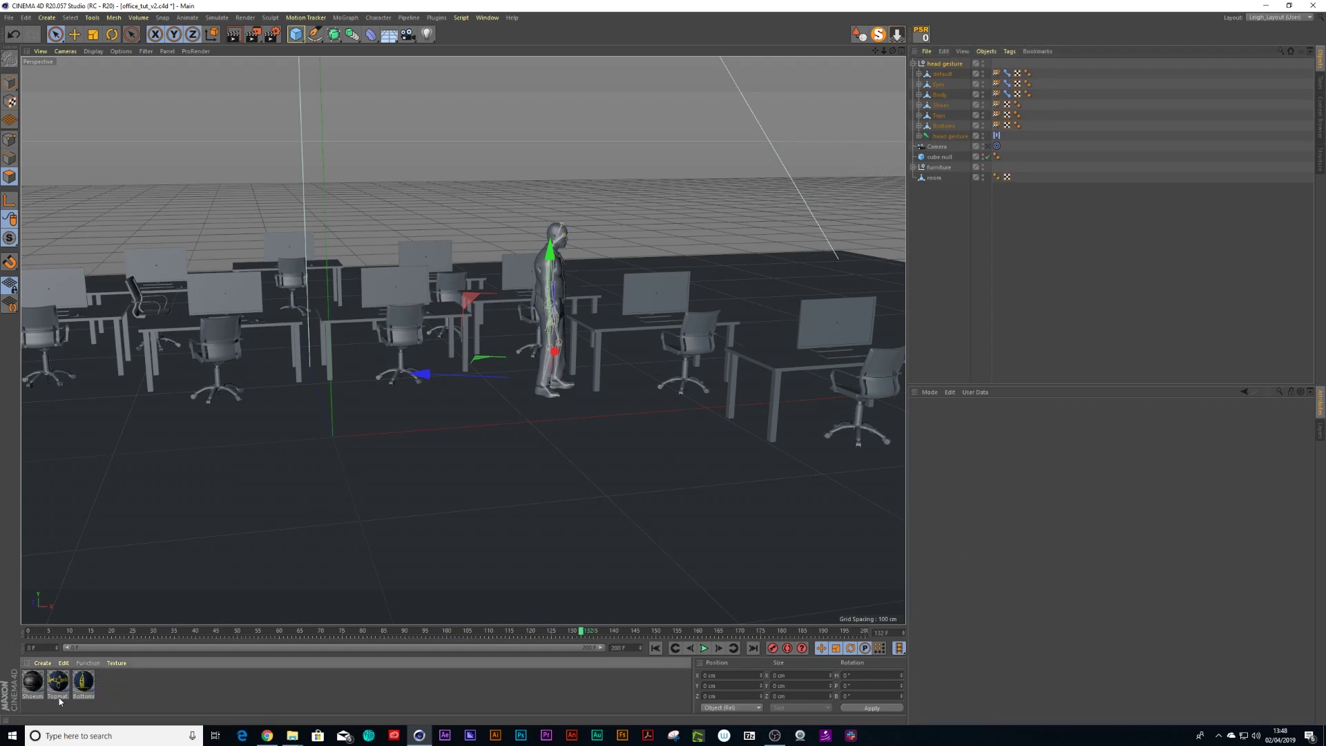
{"action": "left_click", "coordinate": [79, 686]}
{"action": "key", "text": "Delete"}
{"action": "left_click", "coordinate": [58, 685]}
{"action": "key", "text": "Delete"}
{"action": "left_click", "coordinate": [33, 684]}
{"action": "key", "text": "Delete"}
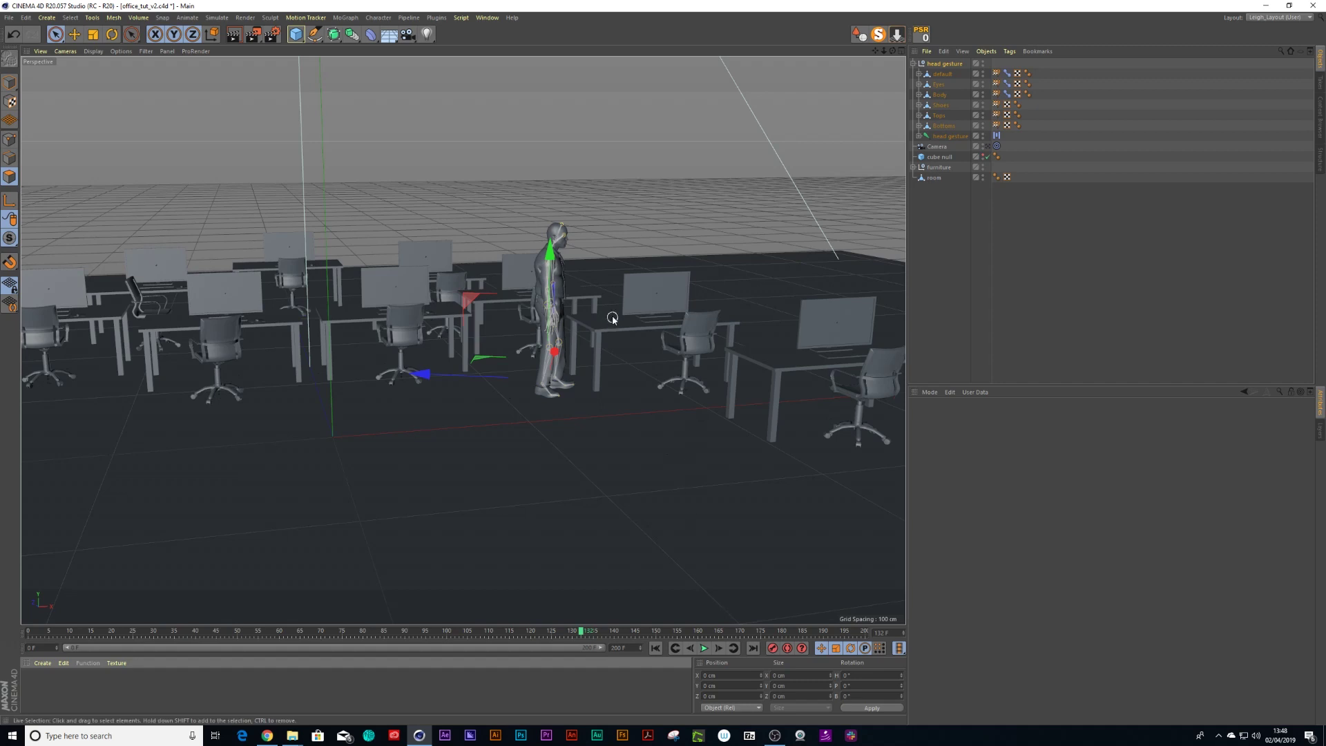
Merge the Sitting Gun Motion FBX file into the office scene with the import settings as offered
{"action": "mouse_move", "coordinate": [597, 318]}
{"action": "left_mouse_down", "text": "alt"}
{"action": "mouse_move", "coordinate": [507, 326]}
{"action": "mouse_move", "coordinate": [580, 333]}
{"action": "left_mouse_up", "text": "alt"}
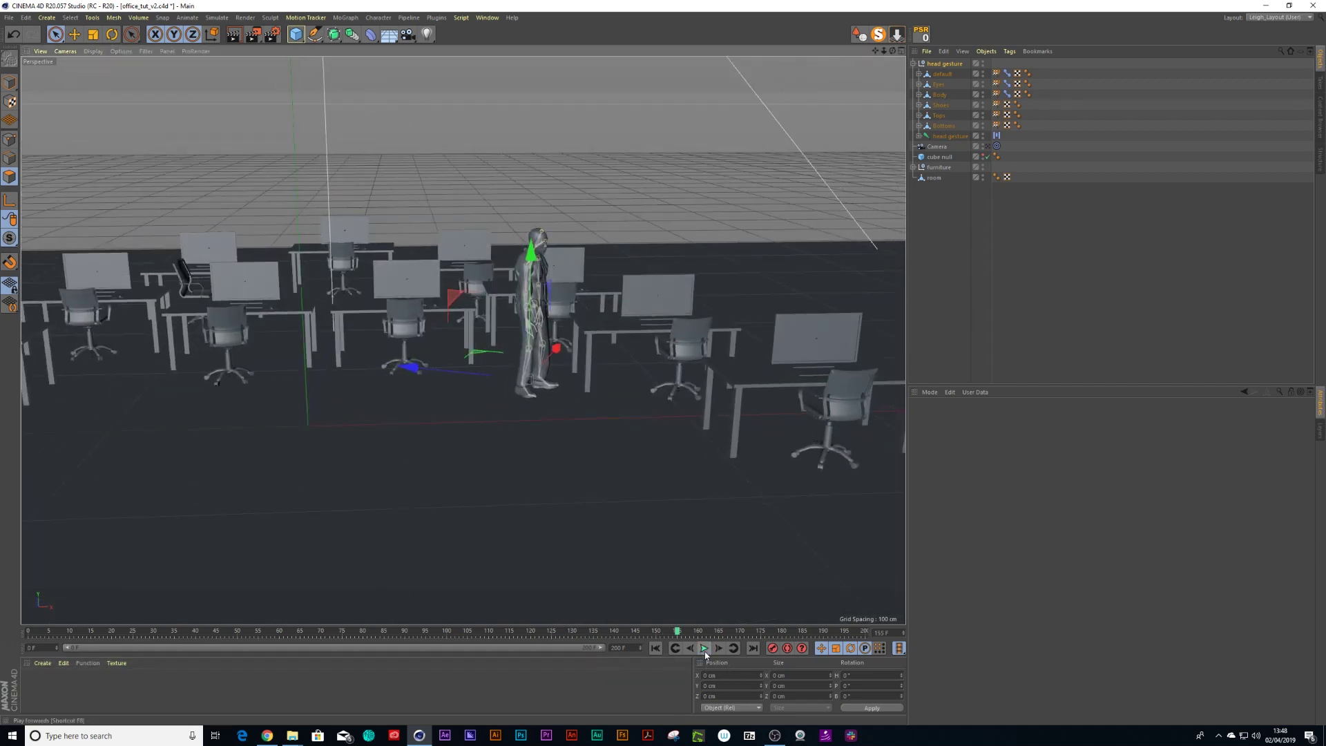
{"action": "left_click", "coordinate": [926, 52]}
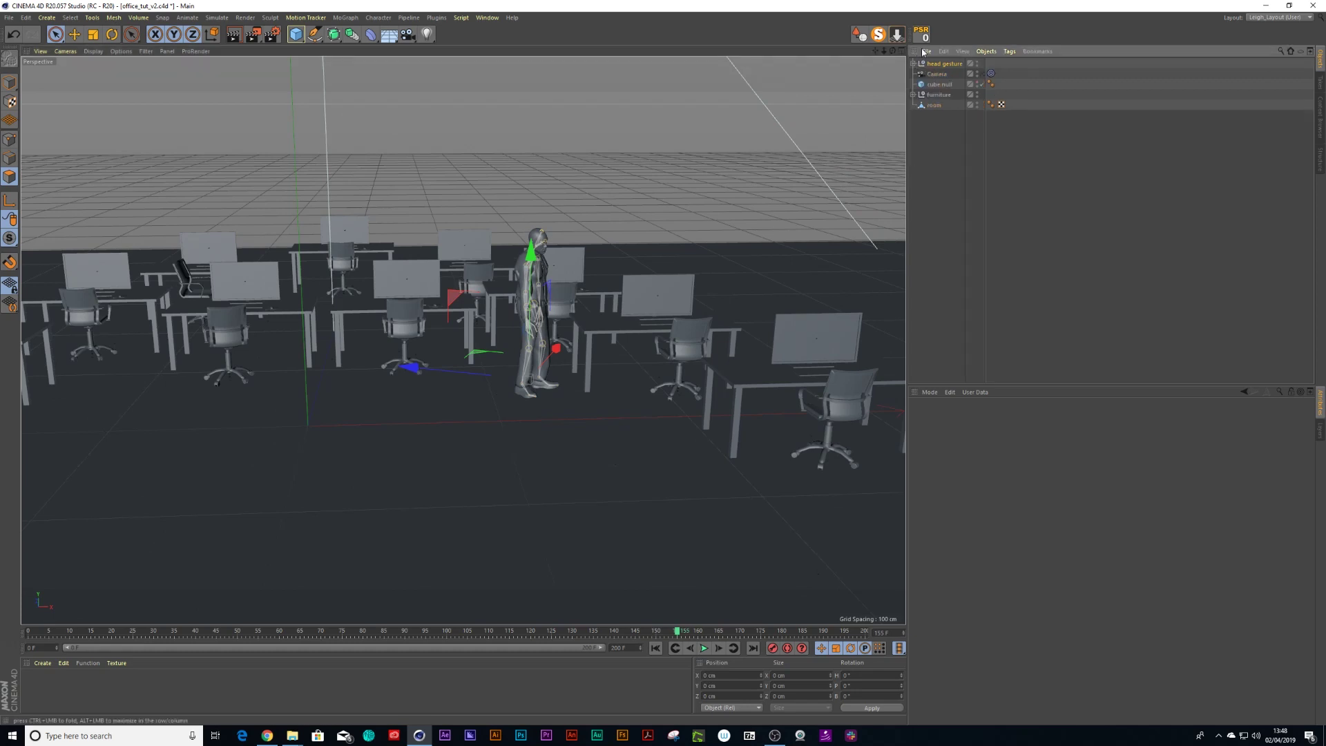
{"action": "left_click", "coordinate": [954, 67]}
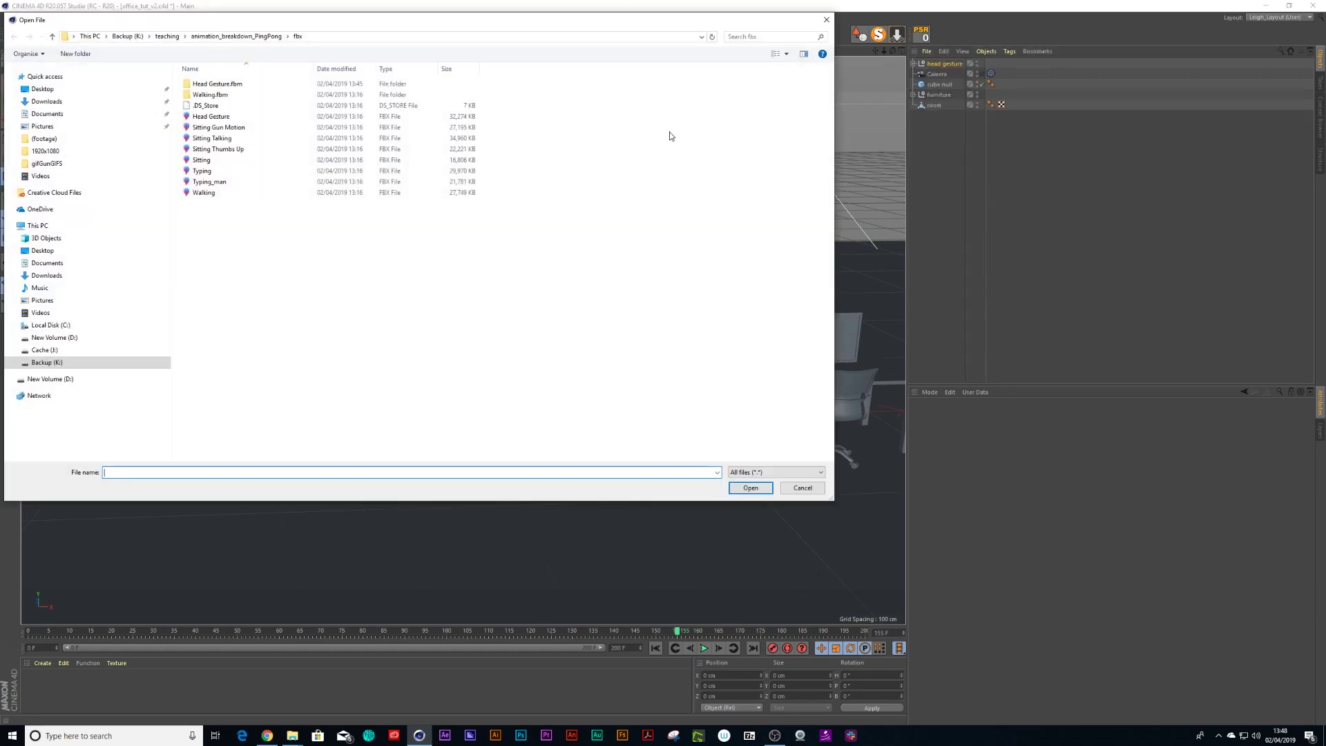
{"action": "left_click", "coordinate": [195, 127]}
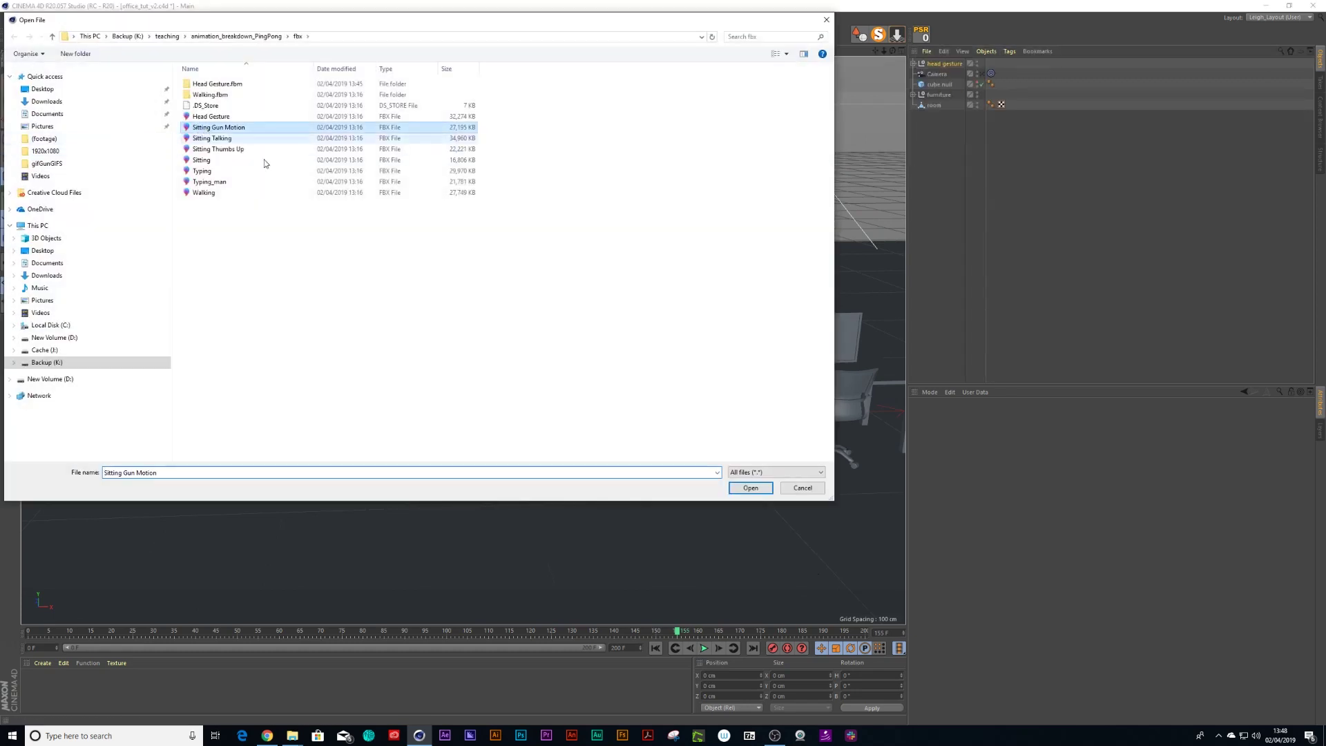
{"action": "left_click", "coordinate": [751, 487]}
{"action": "left_click", "coordinate": [731, 602]}
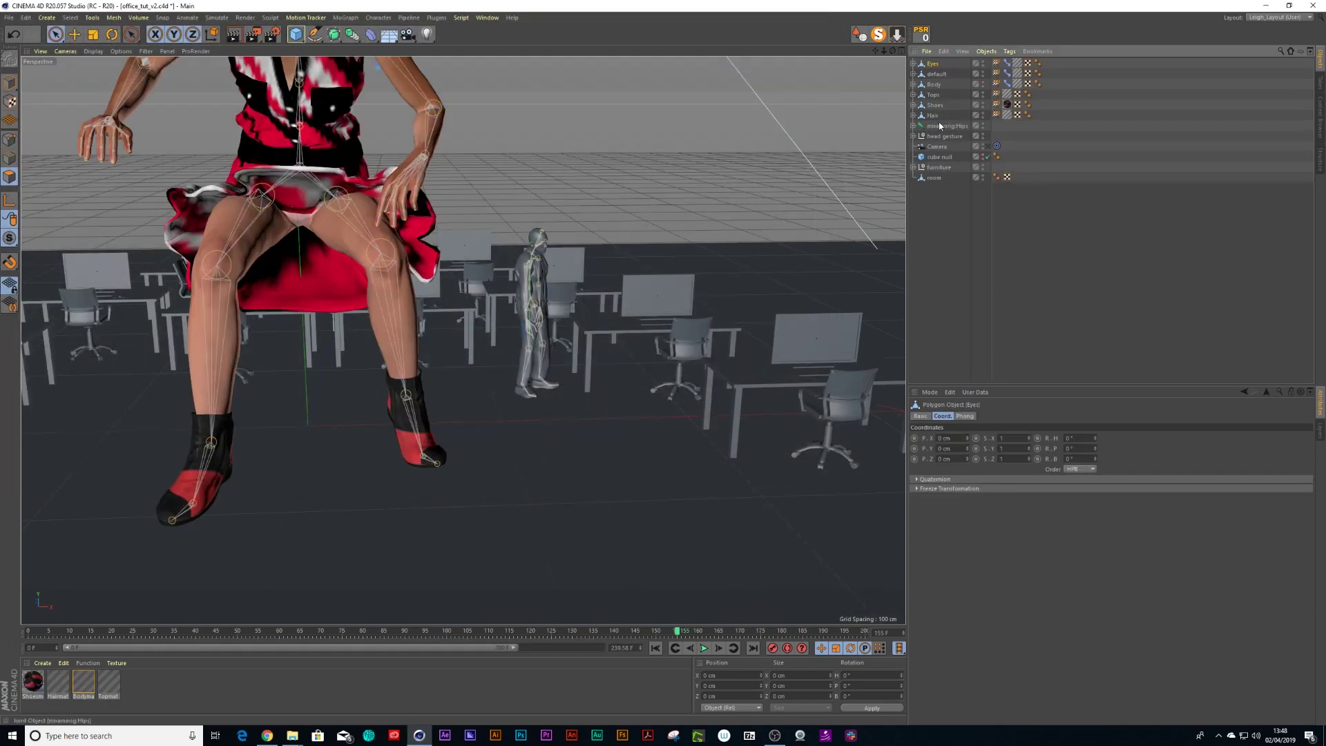
Group the imported character's meshes and mixamorig:Hips joint under a null named "sitting gun"
{"action": "left_click", "coordinate": [940, 136]}
{"action": "left_click", "coordinate": [940, 129], "text": "ctrl"}
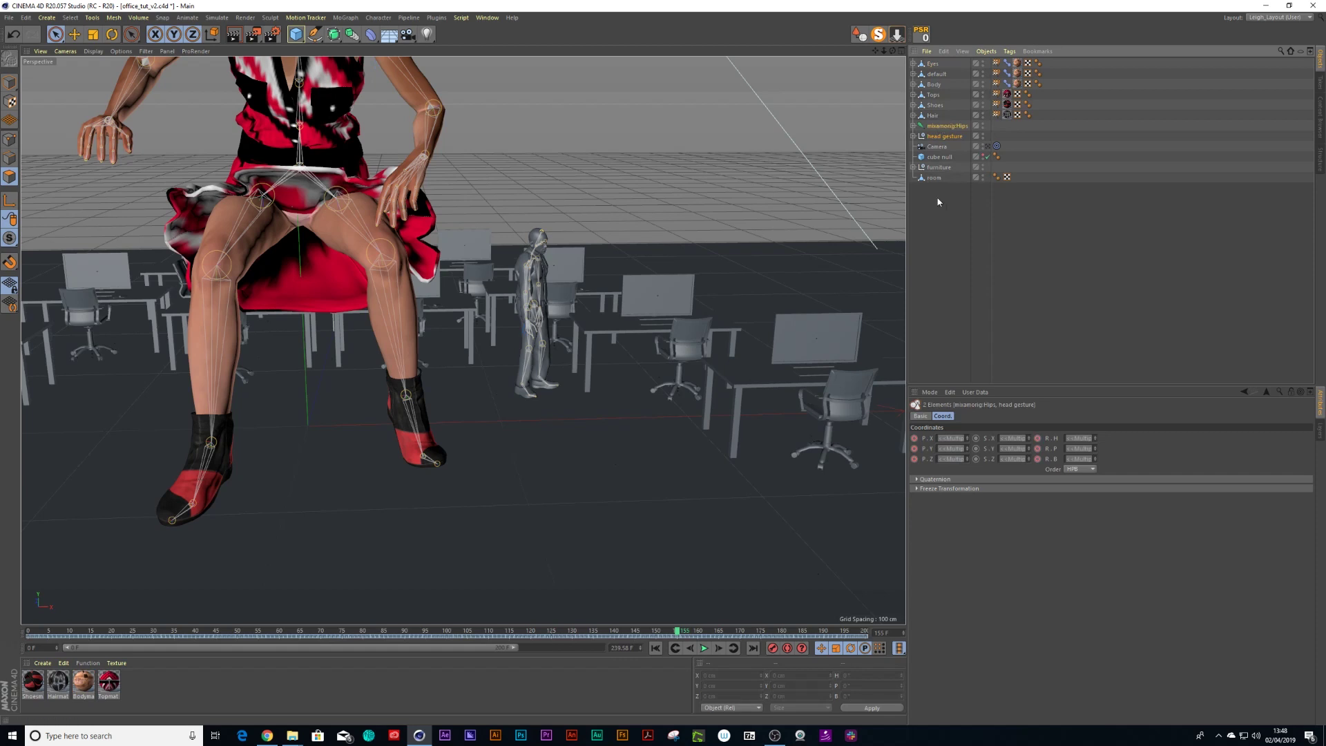
{"action": "left_click", "coordinate": [939, 126]}
{"action": "left_click", "coordinate": [933, 65], "text": "shift"}
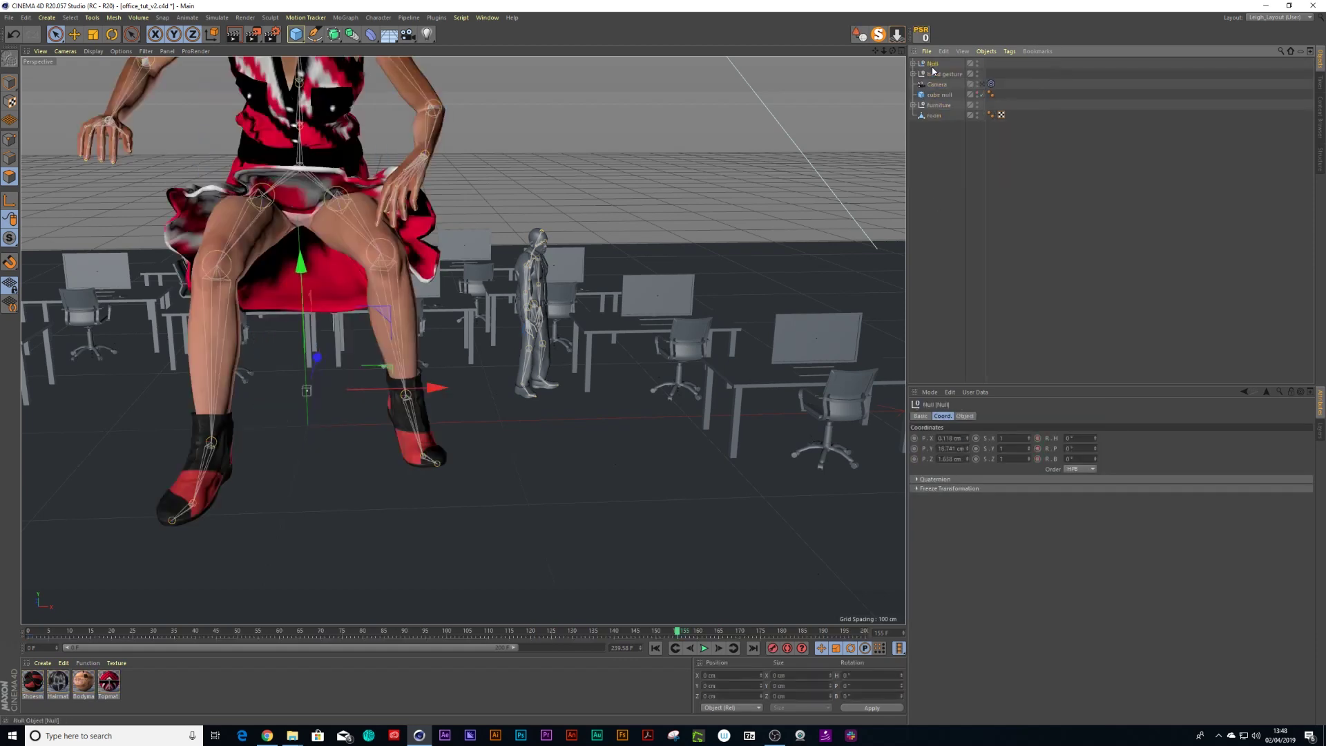
{"action": "double_click", "coordinate": [933, 65]}
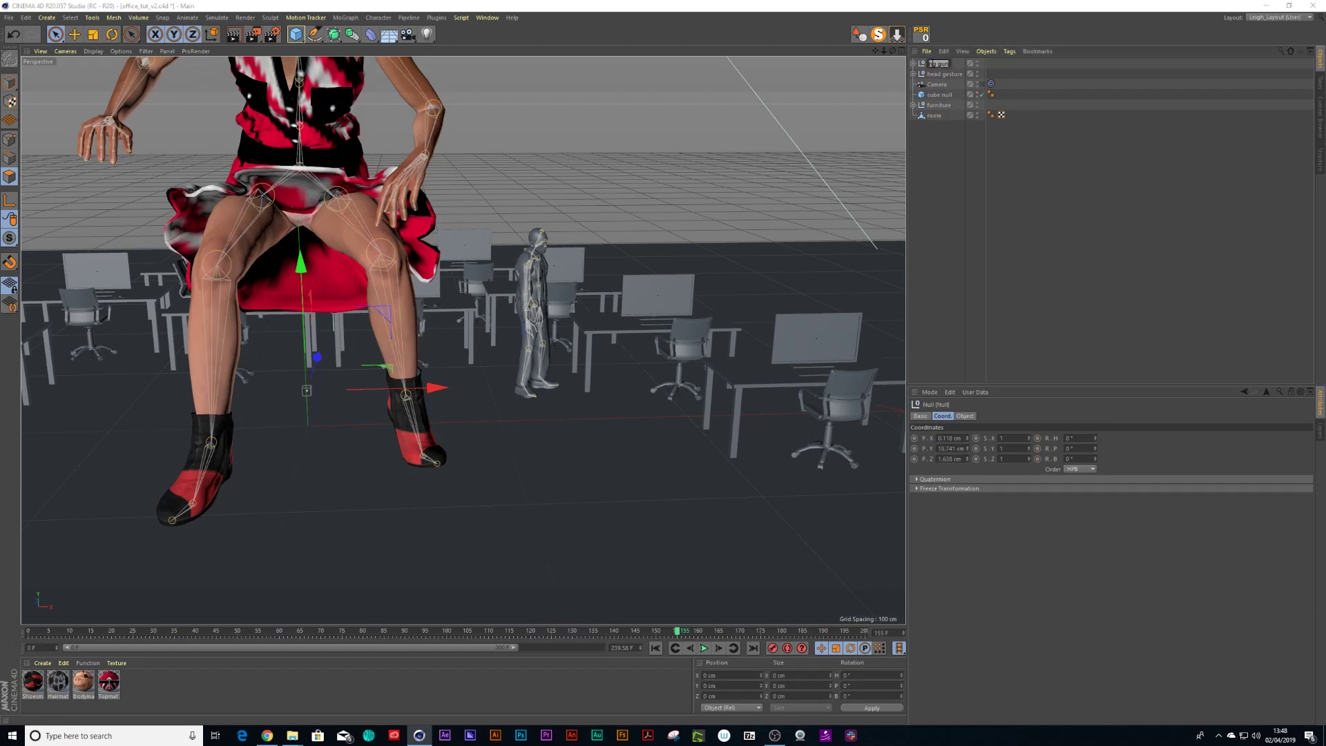
{"action": "left_click", "coordinate": [936, 157]}
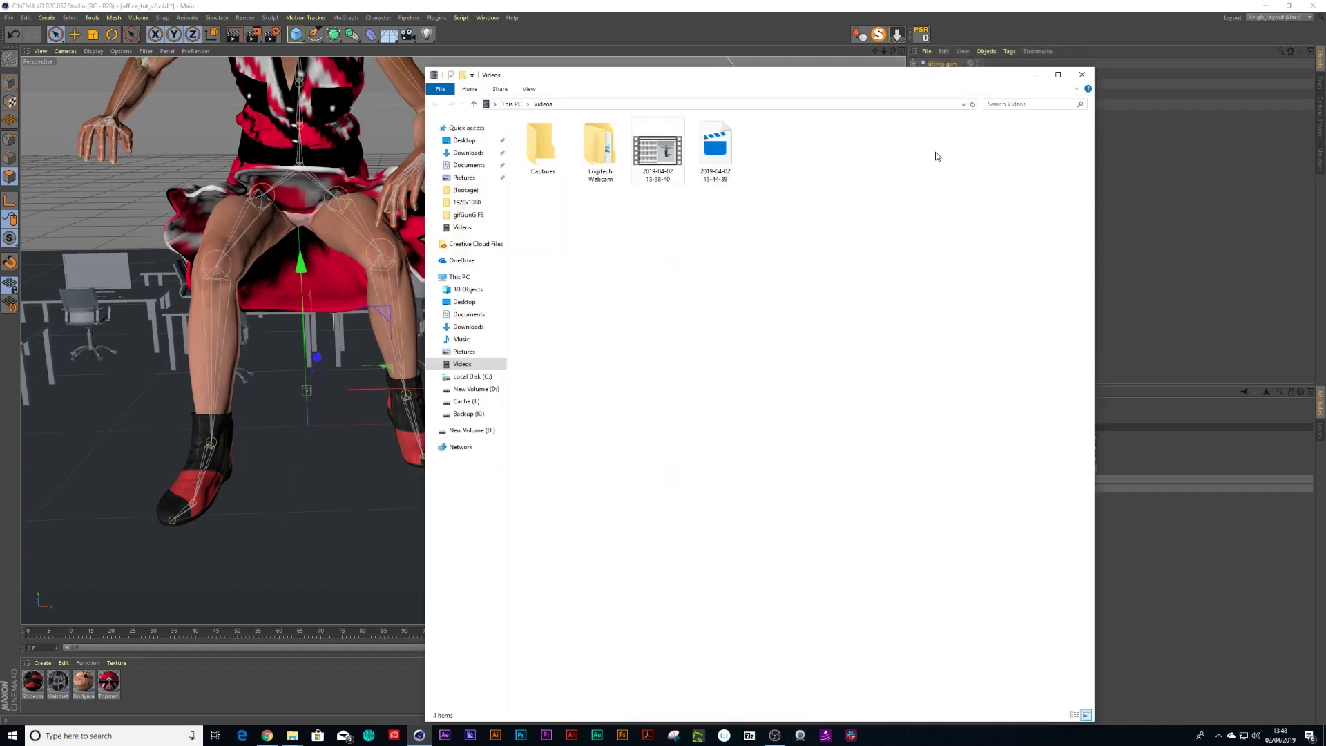
{"action": "left_click", "coordinate": [932, 66]}
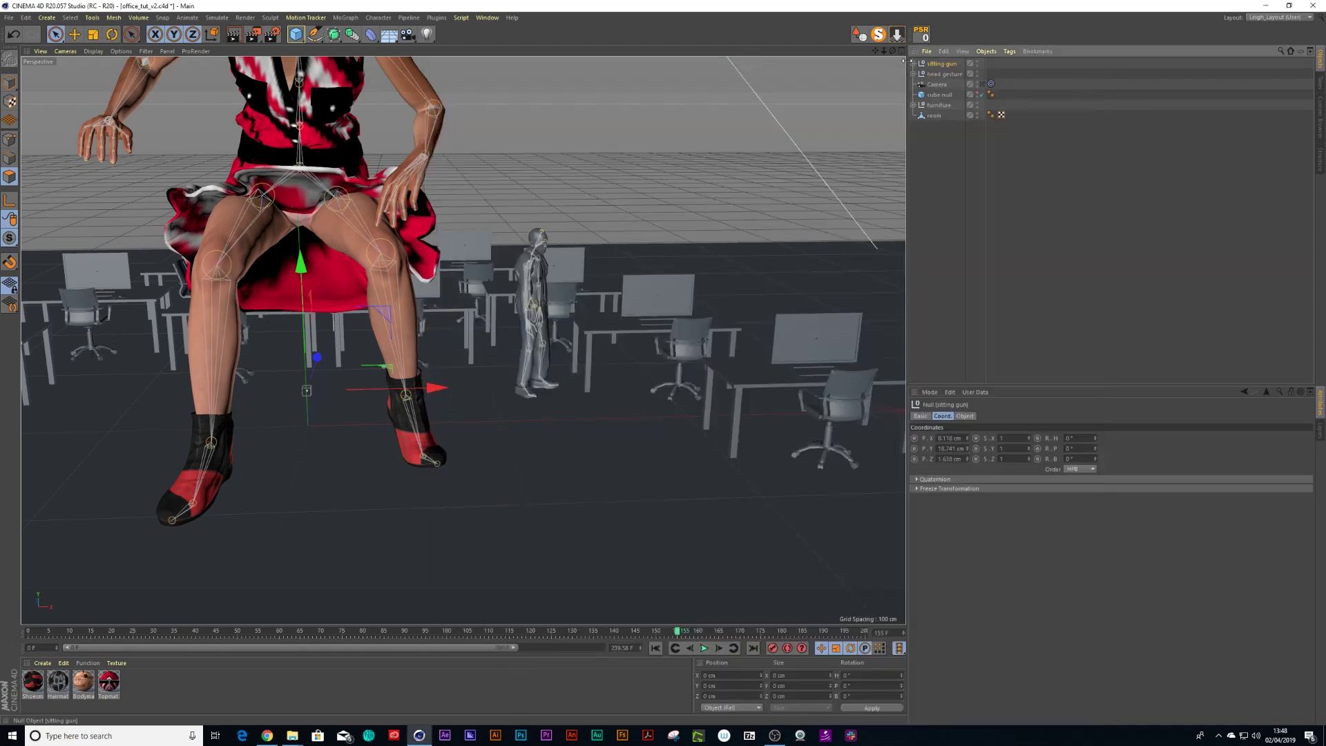
Convert the mixamorig:Hips joint's animation inside the sitting gun null into a motion clip named "sitting gun"
{"action": "left_click", "coordinate": [915, 64]}
{"action": "left_click", "coordinate": [943, 136]}
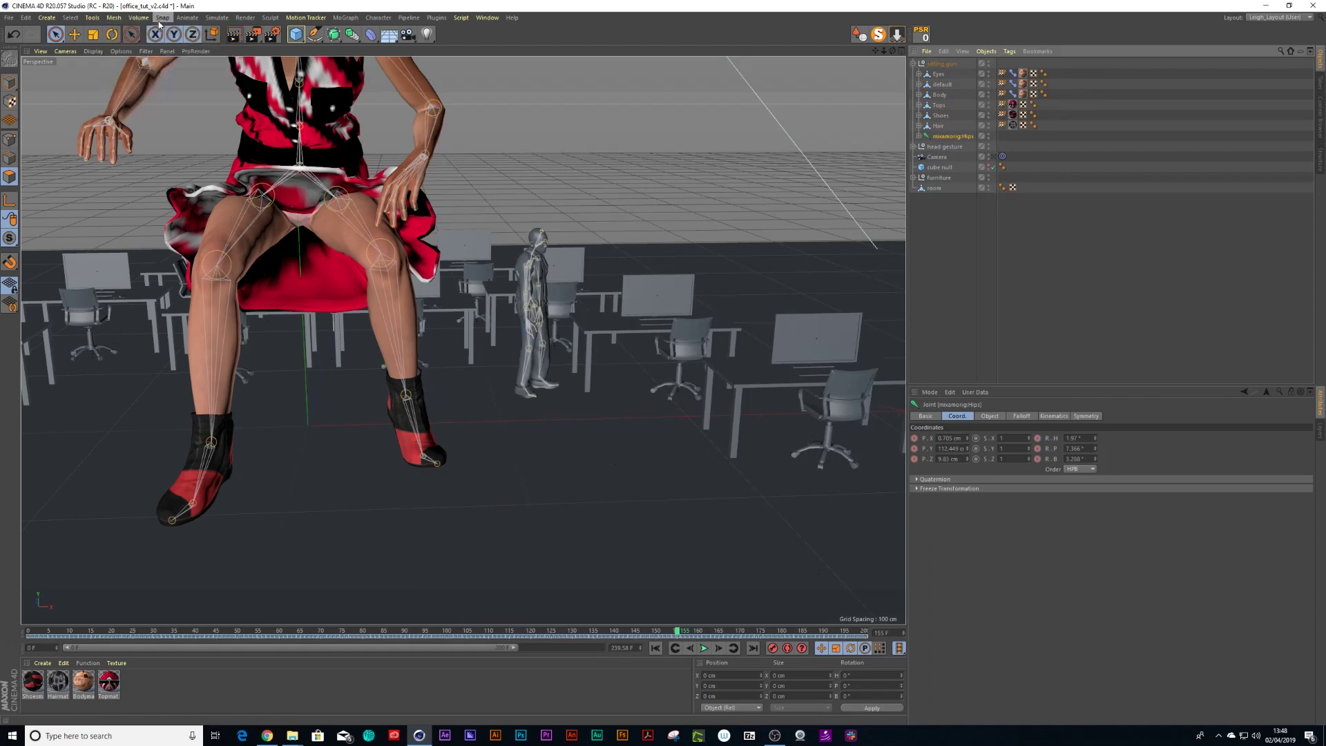
{"action": "left_click", "coordinate": [187, 17]}
{"action": "left_click", "coordinate": [246, 255]}
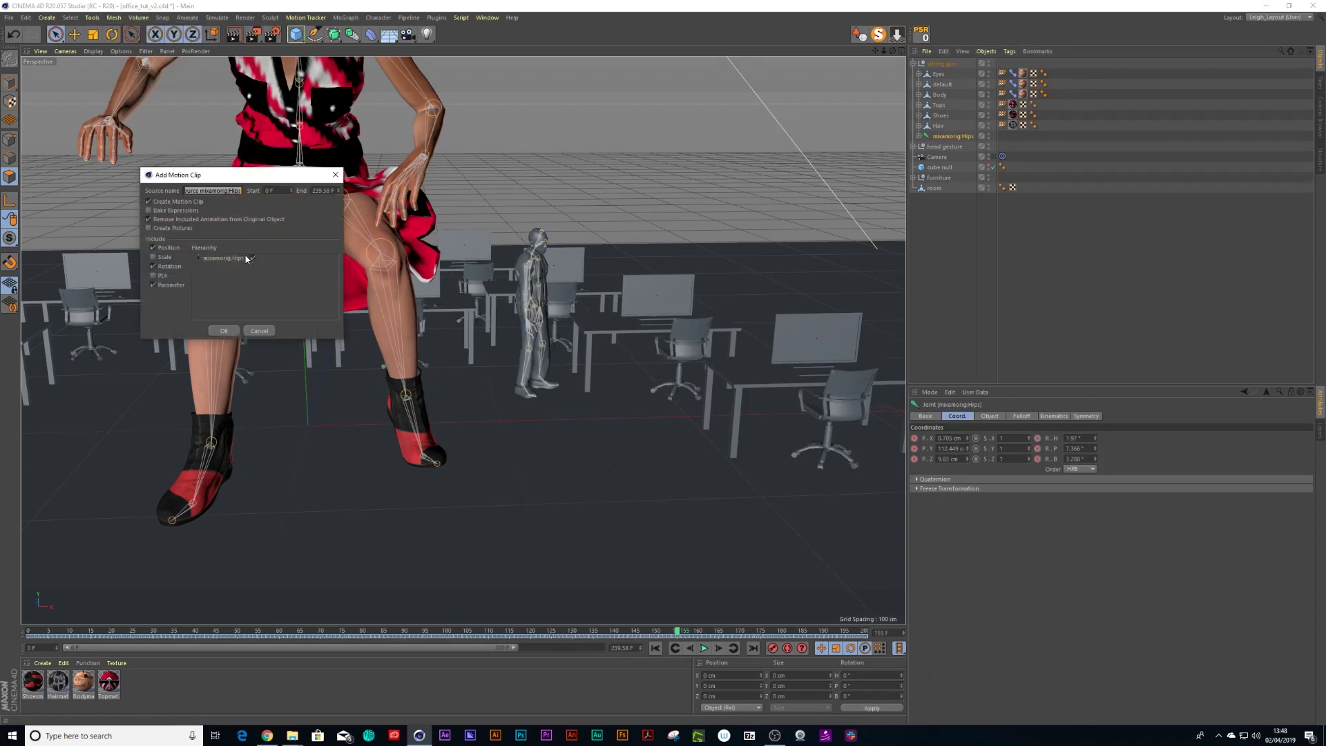
{"action": "type", "text": "sitting gun"}
{"action": "left_click", "coordinate": [230, 333]}
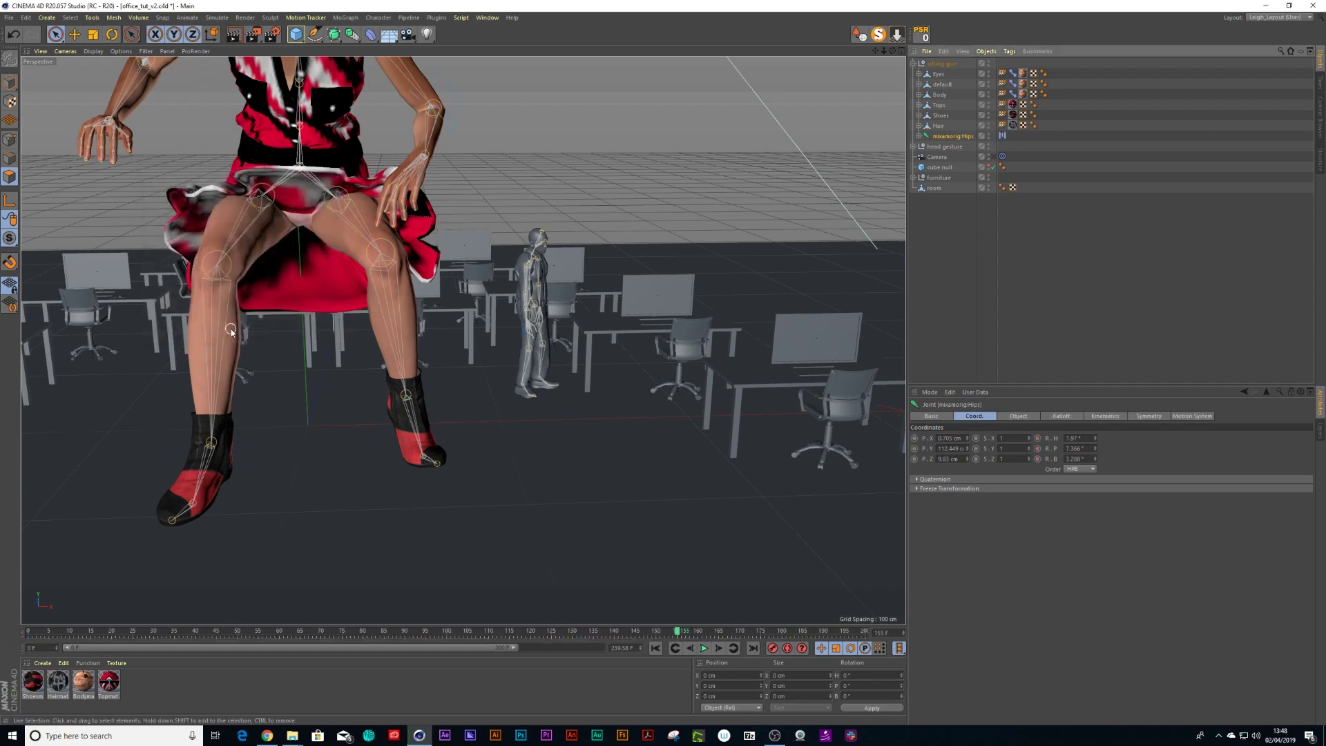
Show the timeline in Motion Mode and rename the mixamorig:Hips track to "sitting gun"
{"action": "key", "text": "shift+F3"}
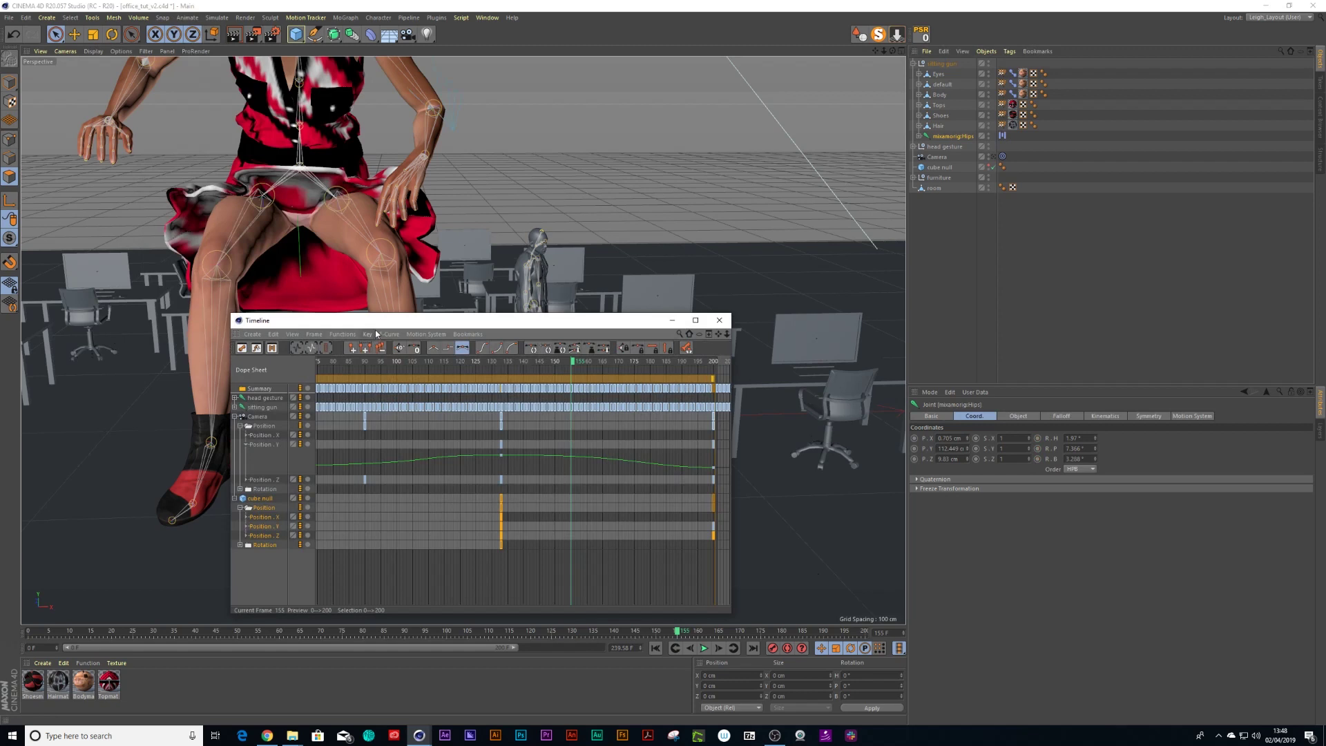
{"action": "left_click_drag", "start_coordinate": [376, 334], "coordinate": [420, 320]}
{"action": "left_click", "coordinate": [319, 337]}
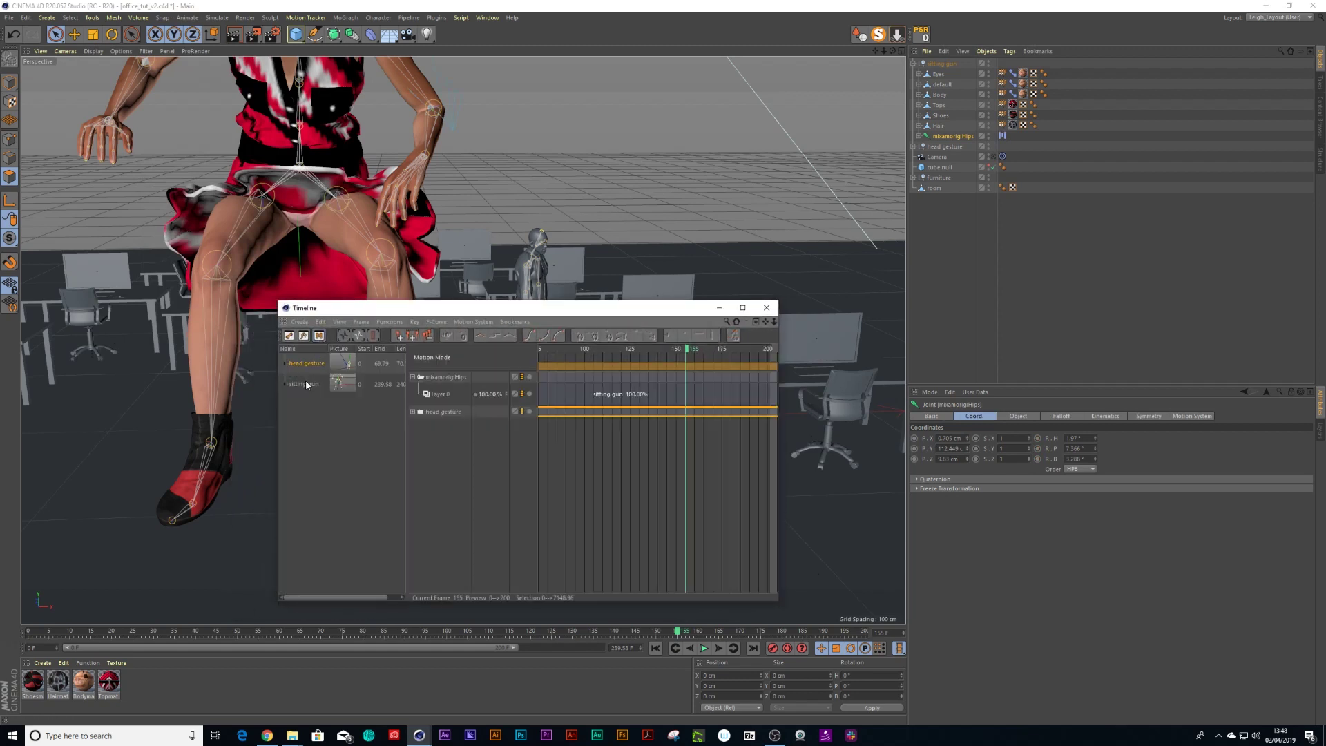
{"action": "double_click", "coordinate": [435, 379]}
{"action": "type", "text": "sitting gun"}
{"action": "key", "text": "Return"}
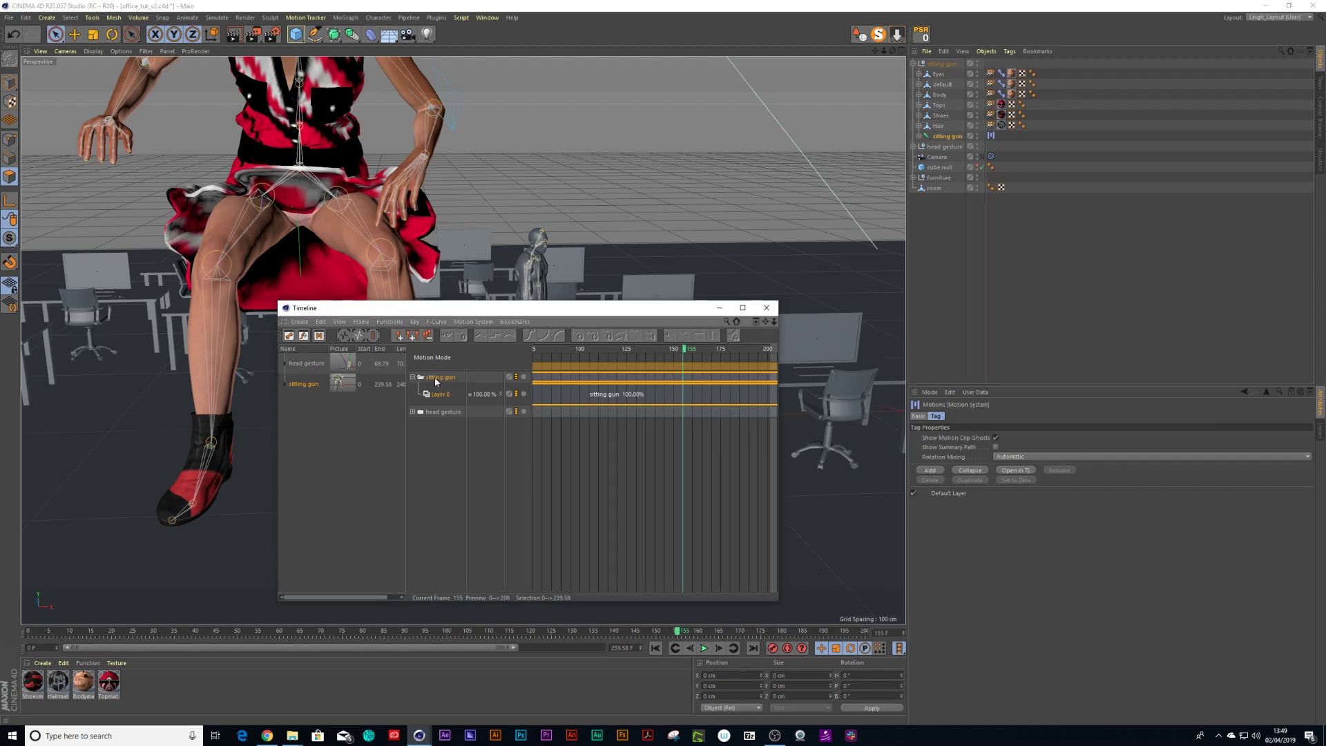
Close the timeline and try to scale the sitting gun joint to 0.5
{"action": "left_click", "coordinate": [767, 307]}
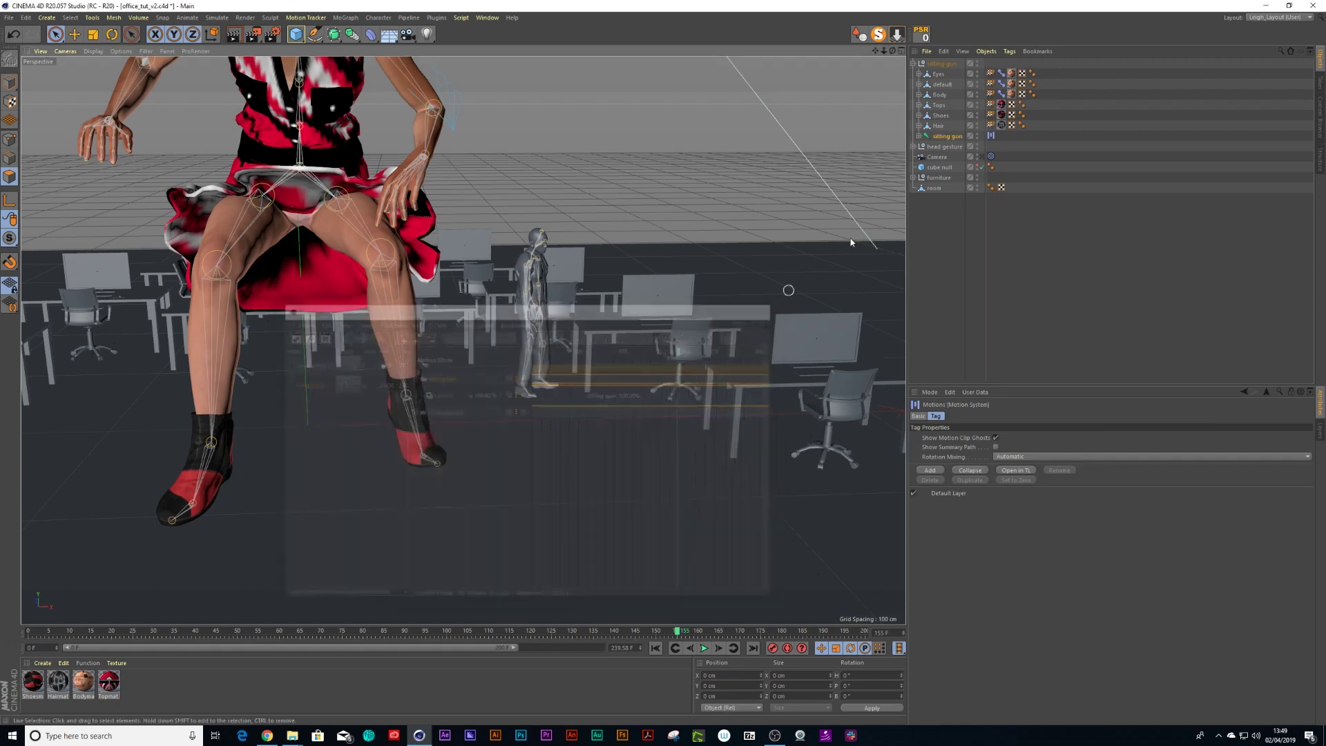
{"action": "left_click", "coordinate": [948, 136]}
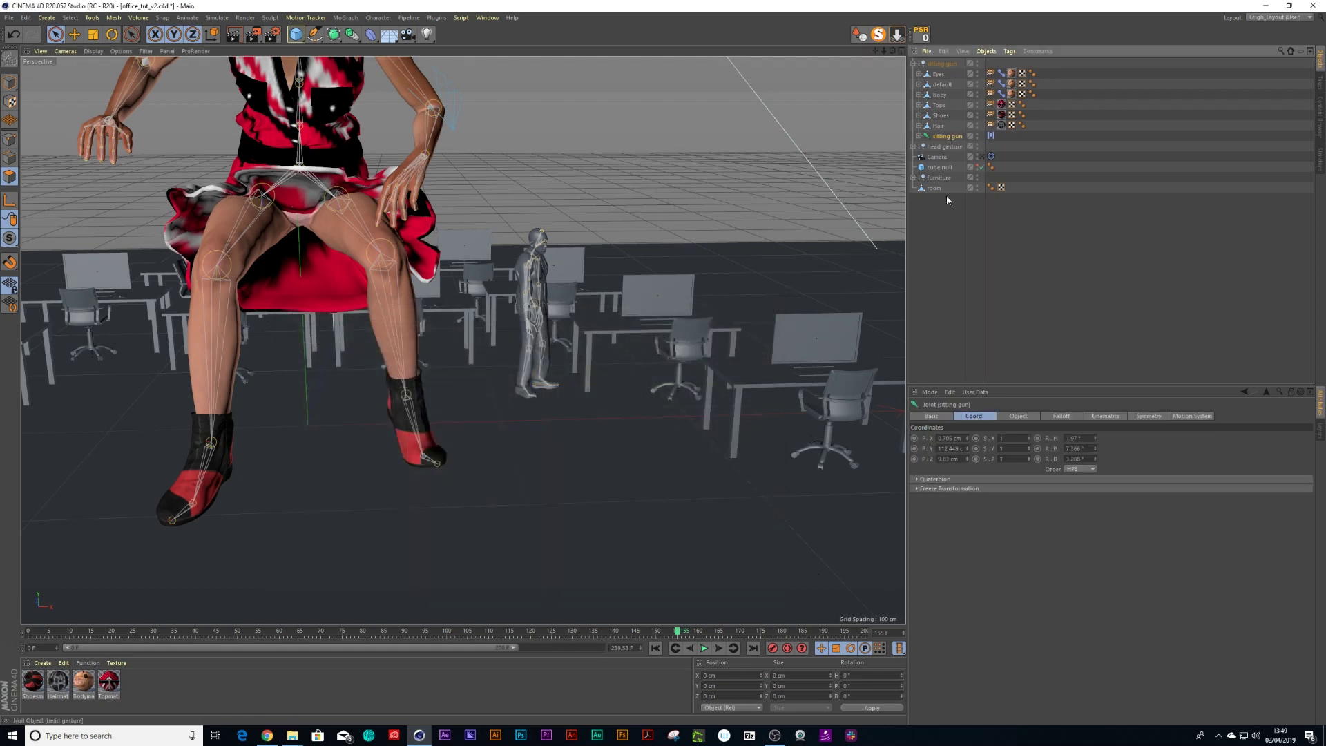
{"action": "left_click", "coordinate": [1001, 438]}
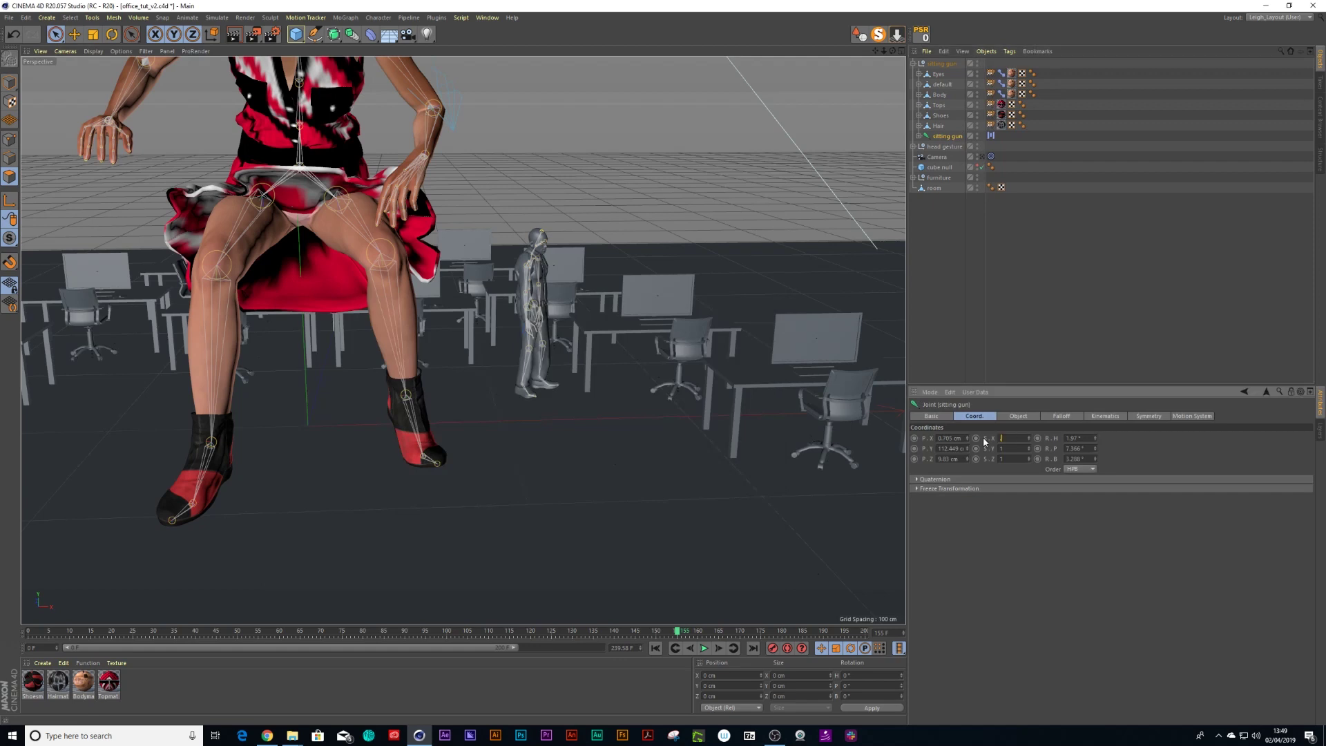
{"action": "type", "text": "0.5"}
{"action": "key", "text": "Return"}
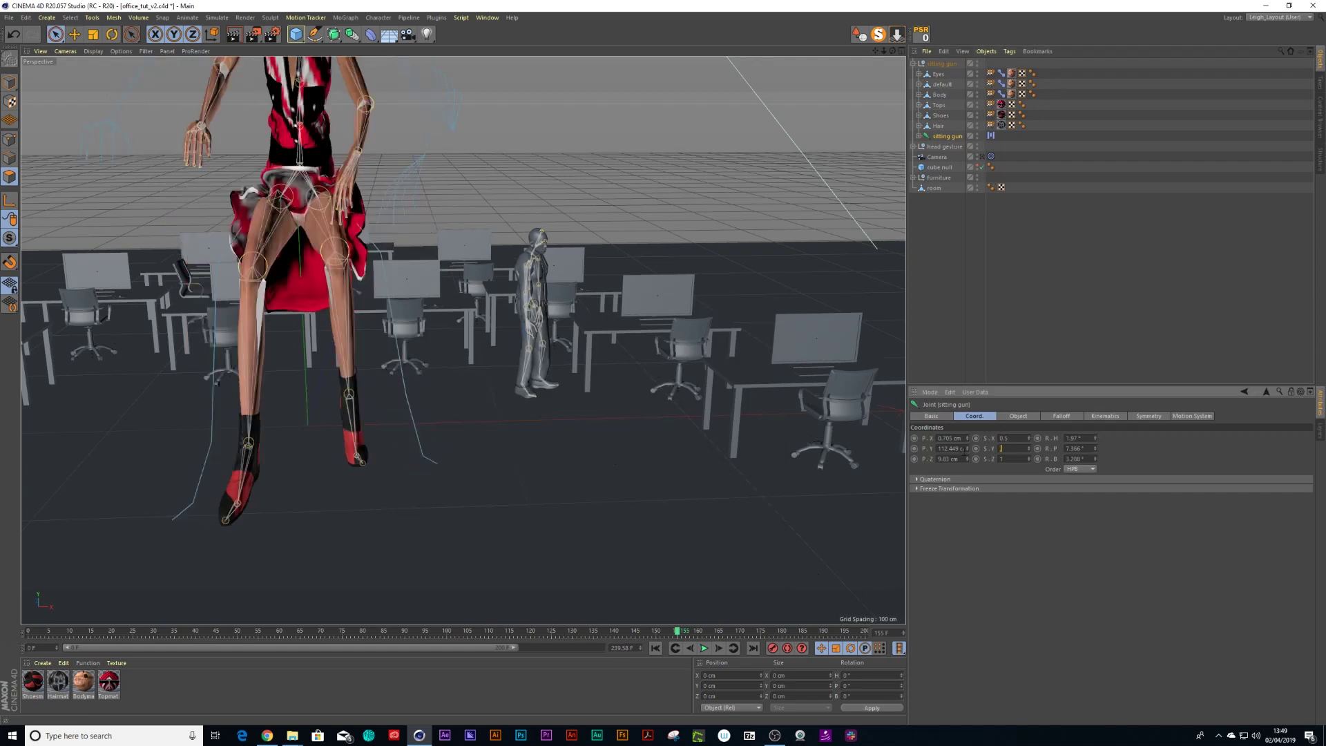
{"action": "type", "text": "0.5"}
{"action": "key", "text": "Return"}
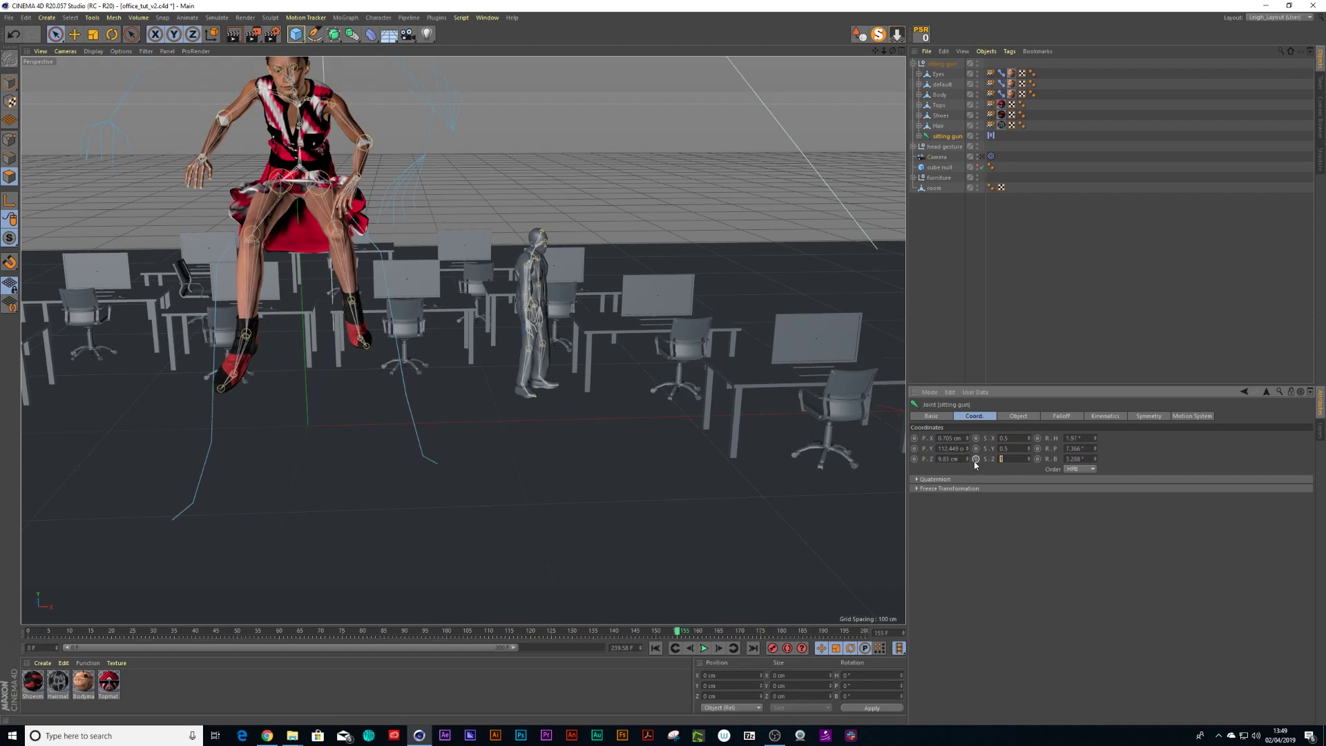
{"action": "key", "text": "ctrl+z"}
{"action": "key", "text": "ctrl+z"}
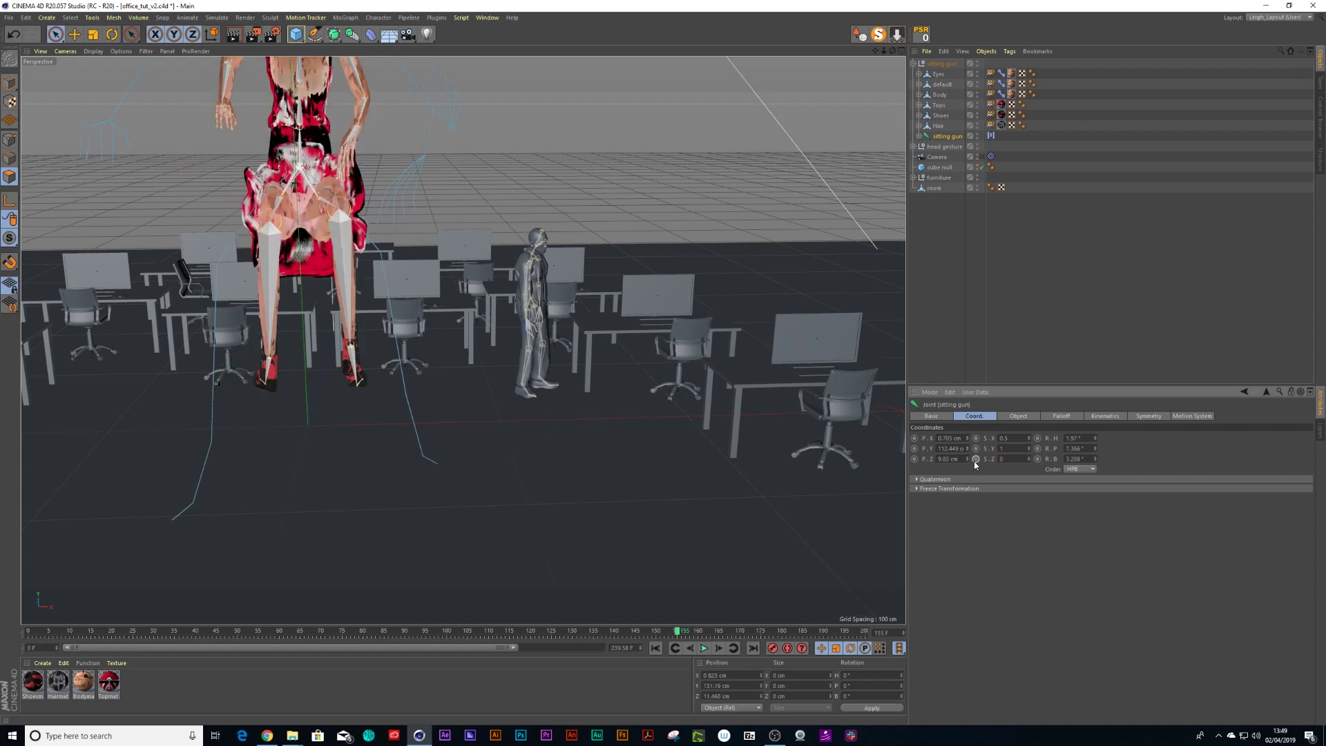
Collapse the sitting gun null and set its X, Y and Z scale to 0.5
{"action": "left_click", "coordinate": [914, 63]}
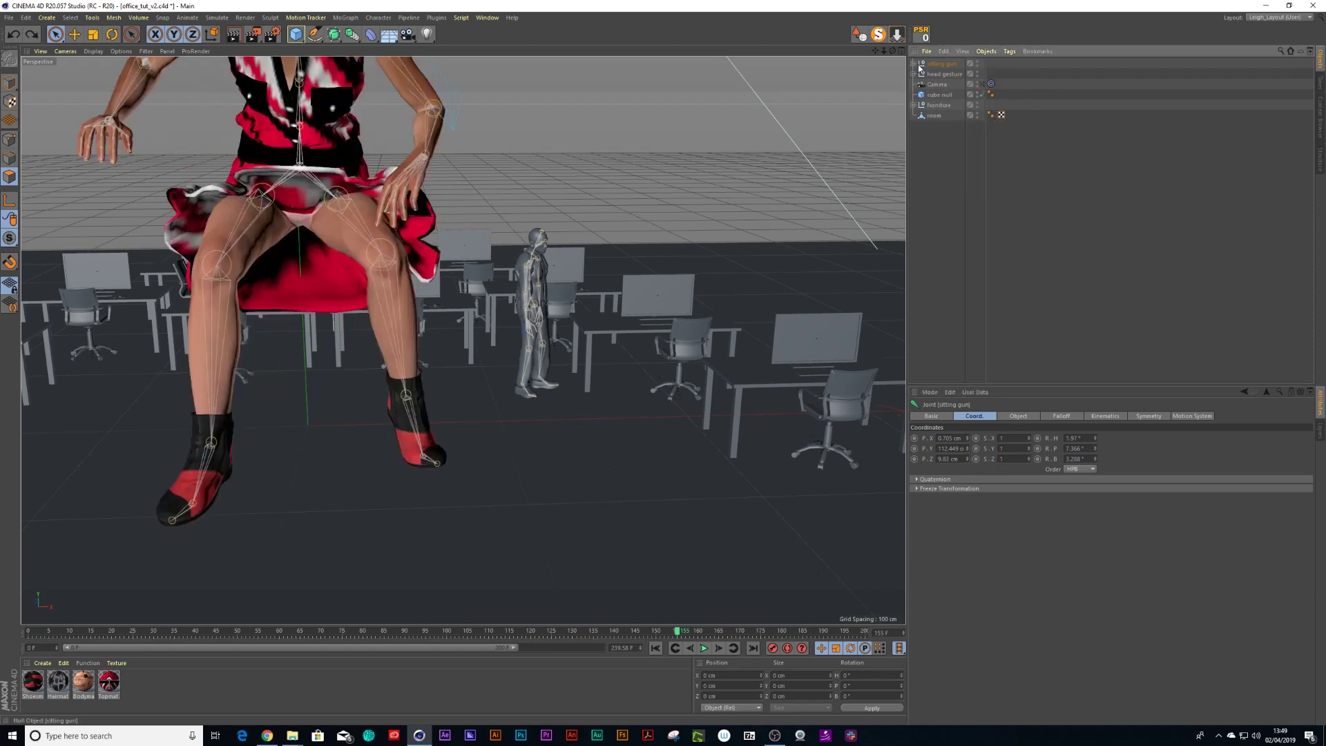
{"action": "left_click", "coordinate": [941, 63]}
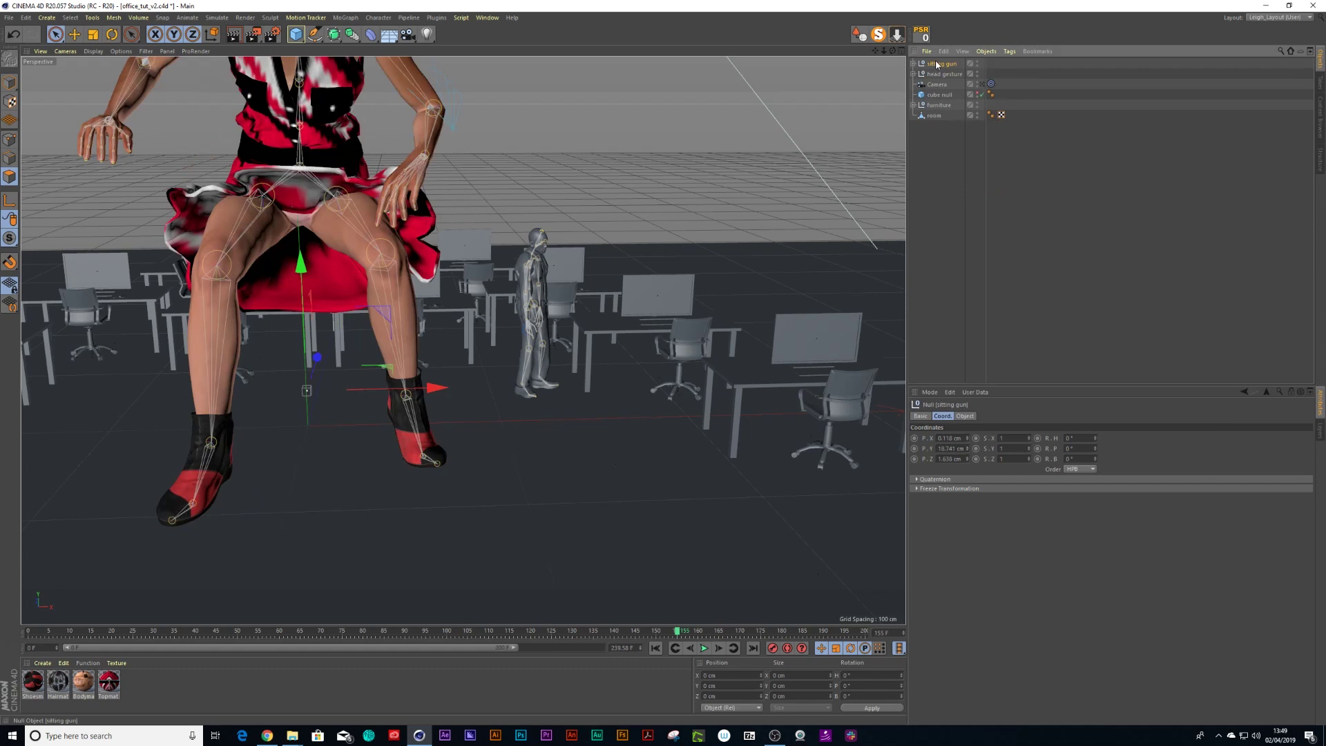
{"action": "double_click", "coordinate": [1002, 438]}
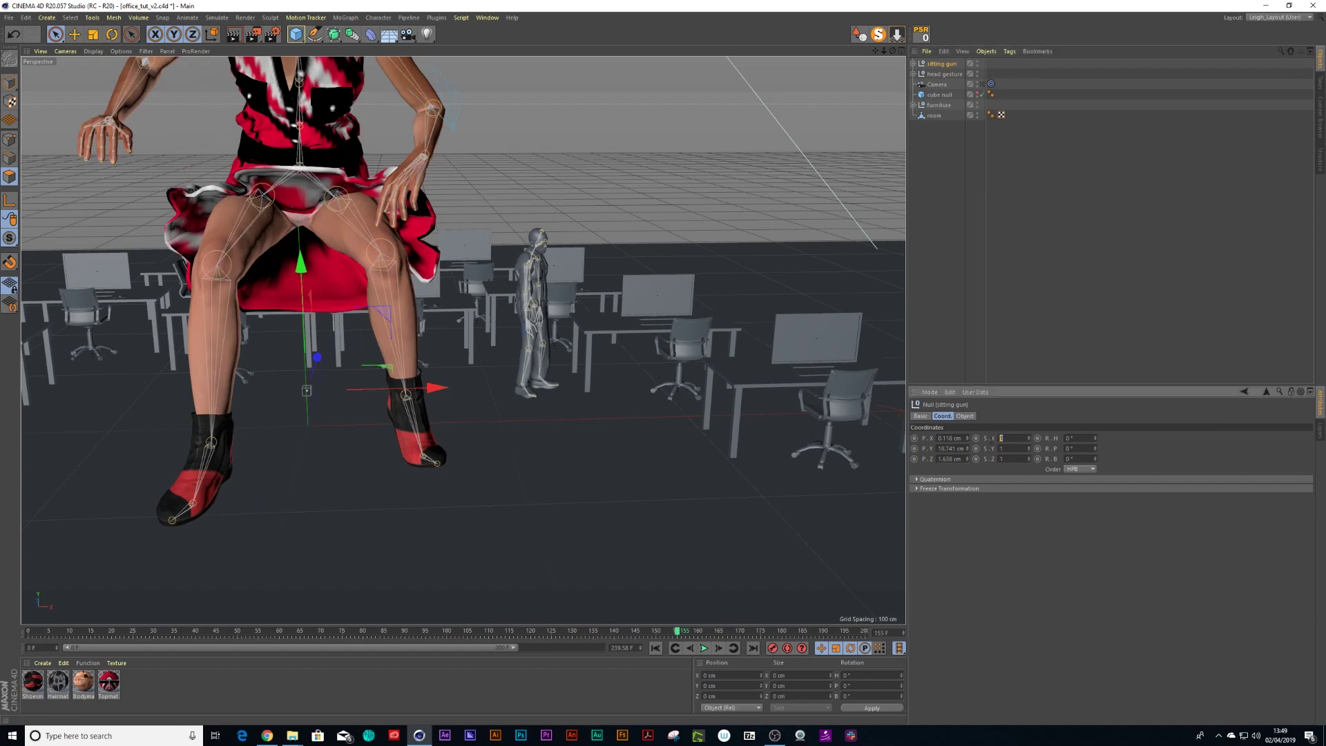
{"action": "type", "text": "0.5"}
{"action": "key", "text": "Return"}
{"action": "double_click", "coordinate": [1002, 448]}
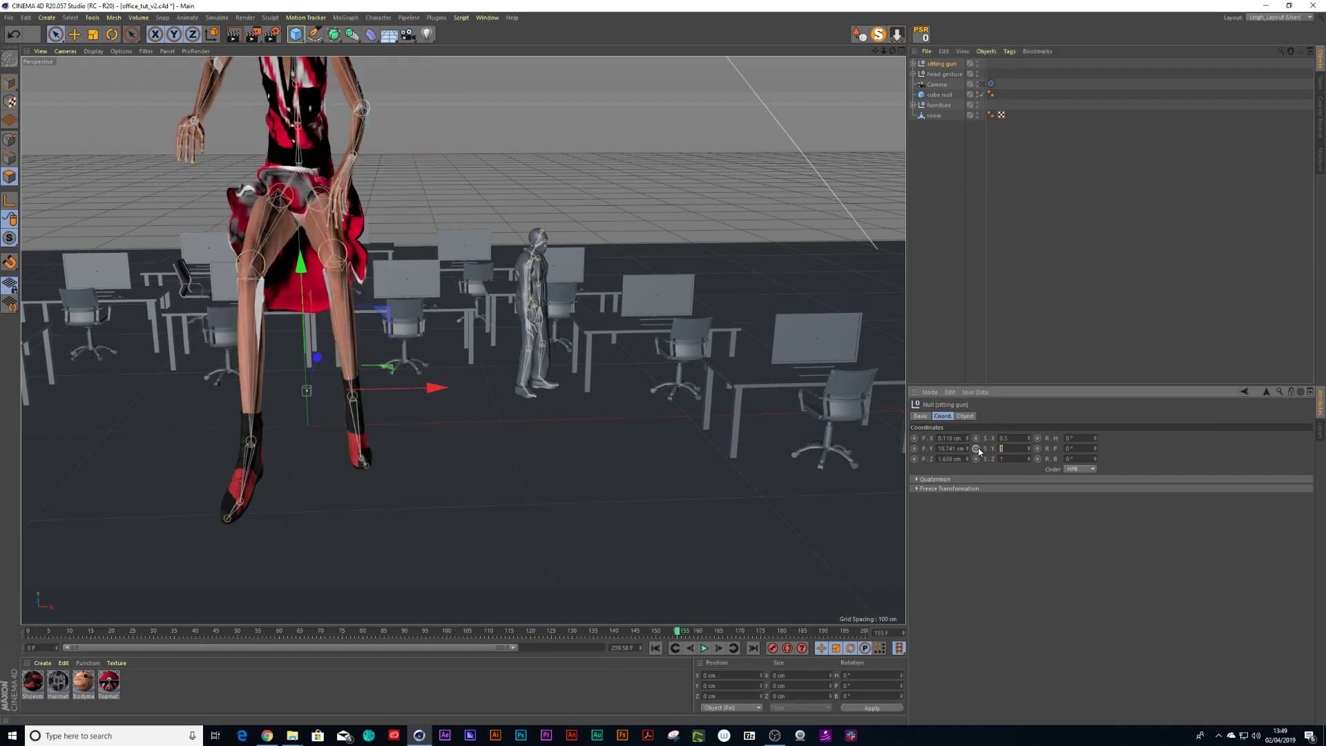
{"action": "type", "text": "0.5"}
{"action": "key", "text": "Return"}
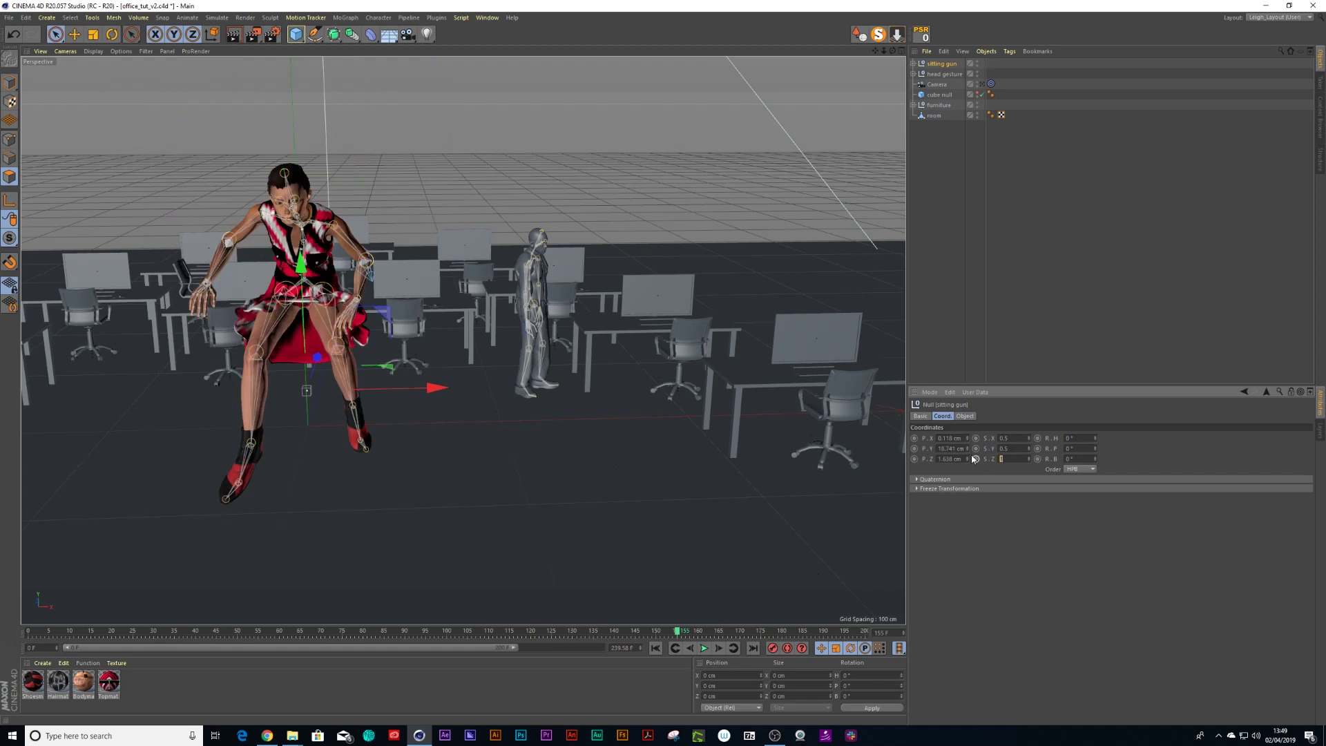
{"action": "key", "text": "Return"}
Move the sitting gun character to the desk at the near end of the row and rotate its heading to 180°
{"action": "mouse_move", "coordinate": [429, 361]}
{"action": "right_mouse_down", "text": "alt"}
{"action": "mouse_move", "coordinate": [434, 350]}
{"action": "mouse_move", "coordinate": [355, 431]}
{"action": "right_mouse_up", "text": "alt"}
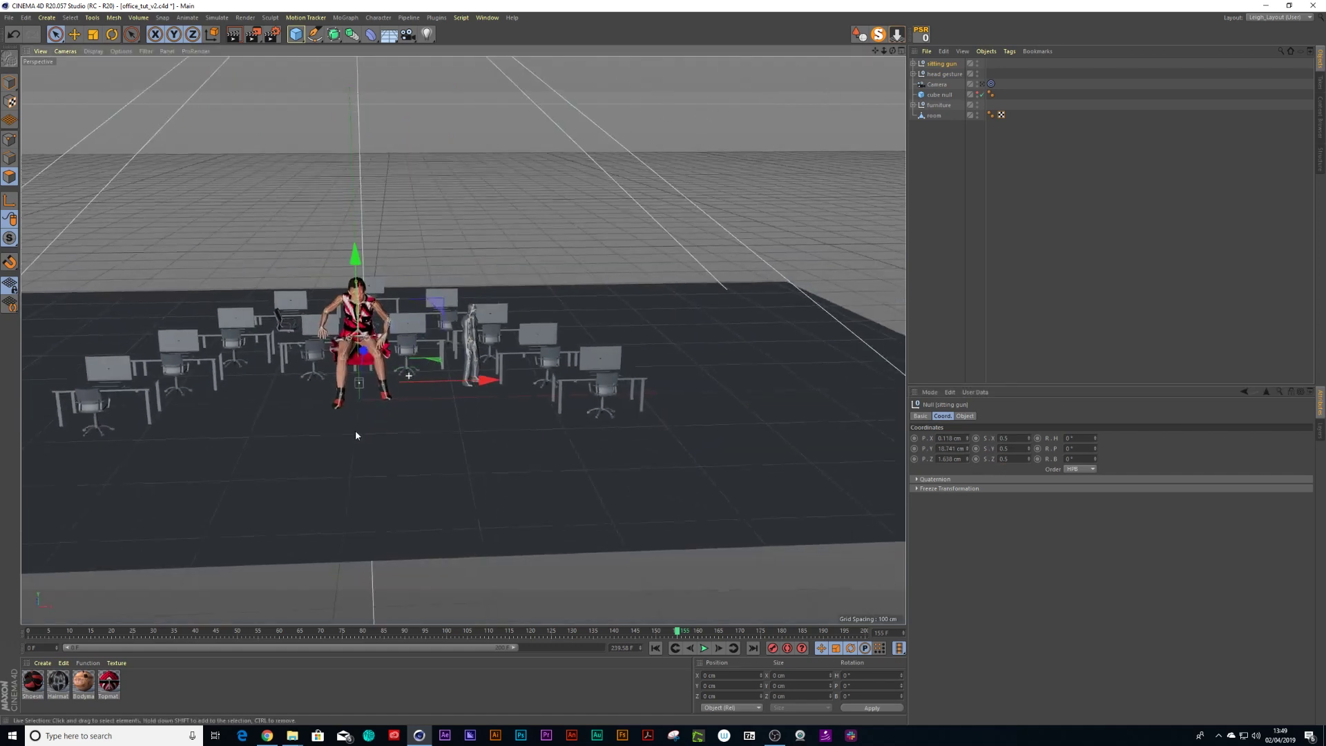
{"action": "mouse_move", "coordinate": [326, 431]}
{"action": "left_mouse_down", "text": "alt"}
{"action": "mouse_move", "coordinate": [456, 435]}
{"action": "mouse_move", "coordinate": [349, 456]}
{"action": "mouse_move", "coordinate": [397, 370]}
{"action": "left_mouse_up", "text": "alt"}
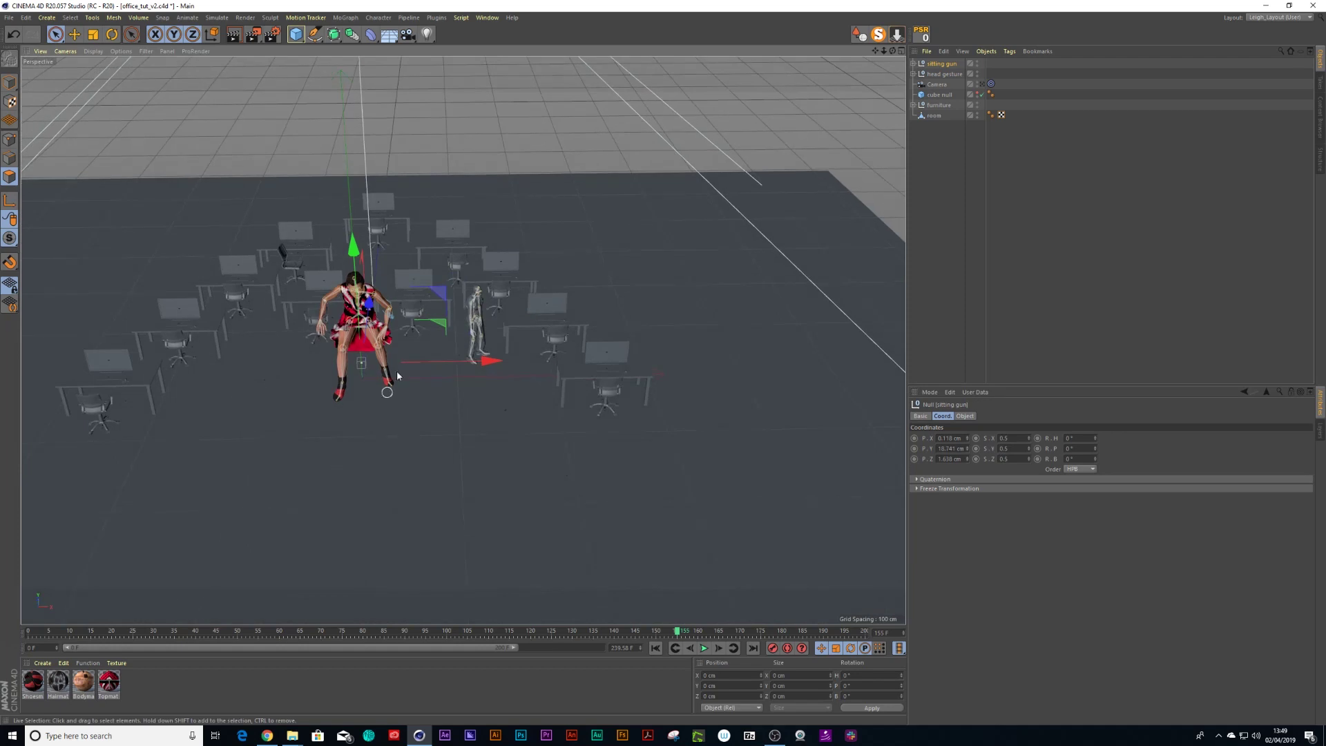
{"action": "left_click_drag", "start_coordinate": [439, 327], "coordinate": [212, 359]}
{"action": "scroll", "coordinate": [213, 359], "scroll_direction": "up", "scroll_amount": 2}
{"action": "middle_click_drag", "start_coordinate": [190, 361], "coordinate": [426, 385], "text": "alt"}
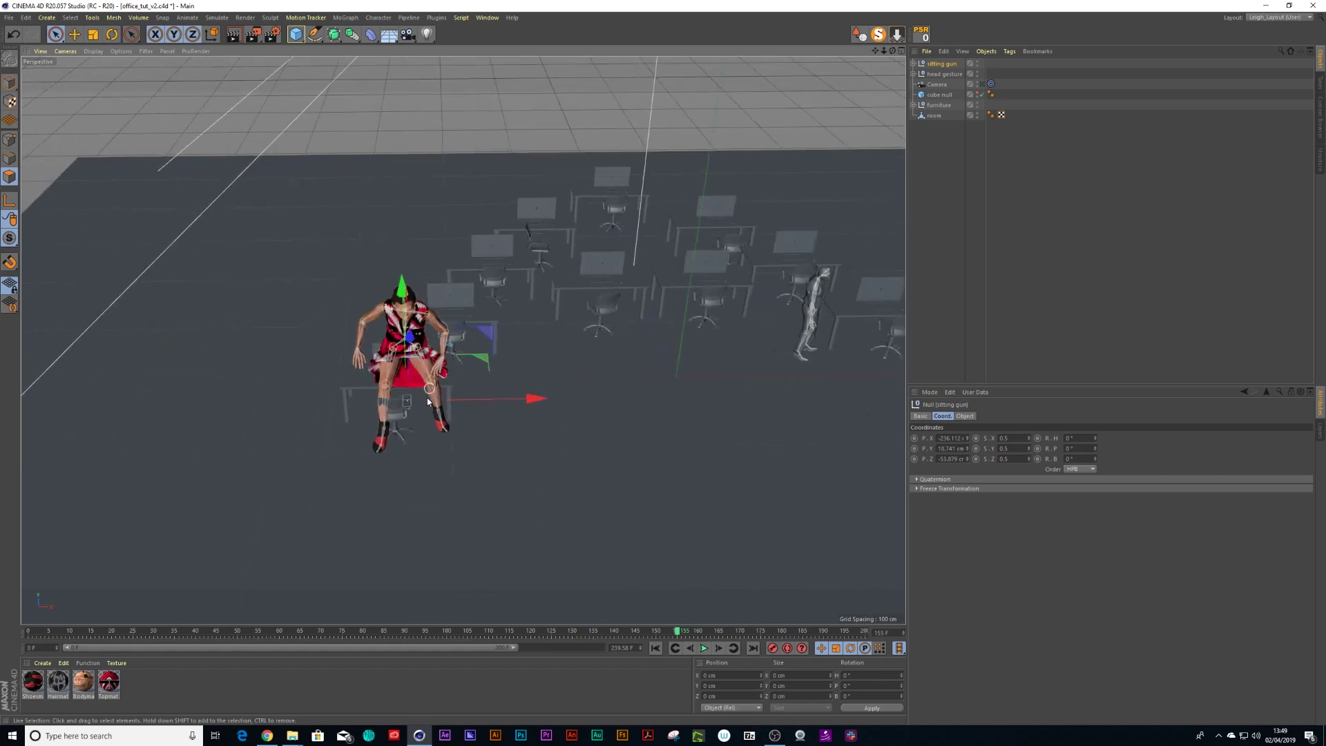
{"action": "key", "text": "r"}
{"action": "left_click_drag", "start_coordinate": [369, 449], "coordinate": [464, 334]}
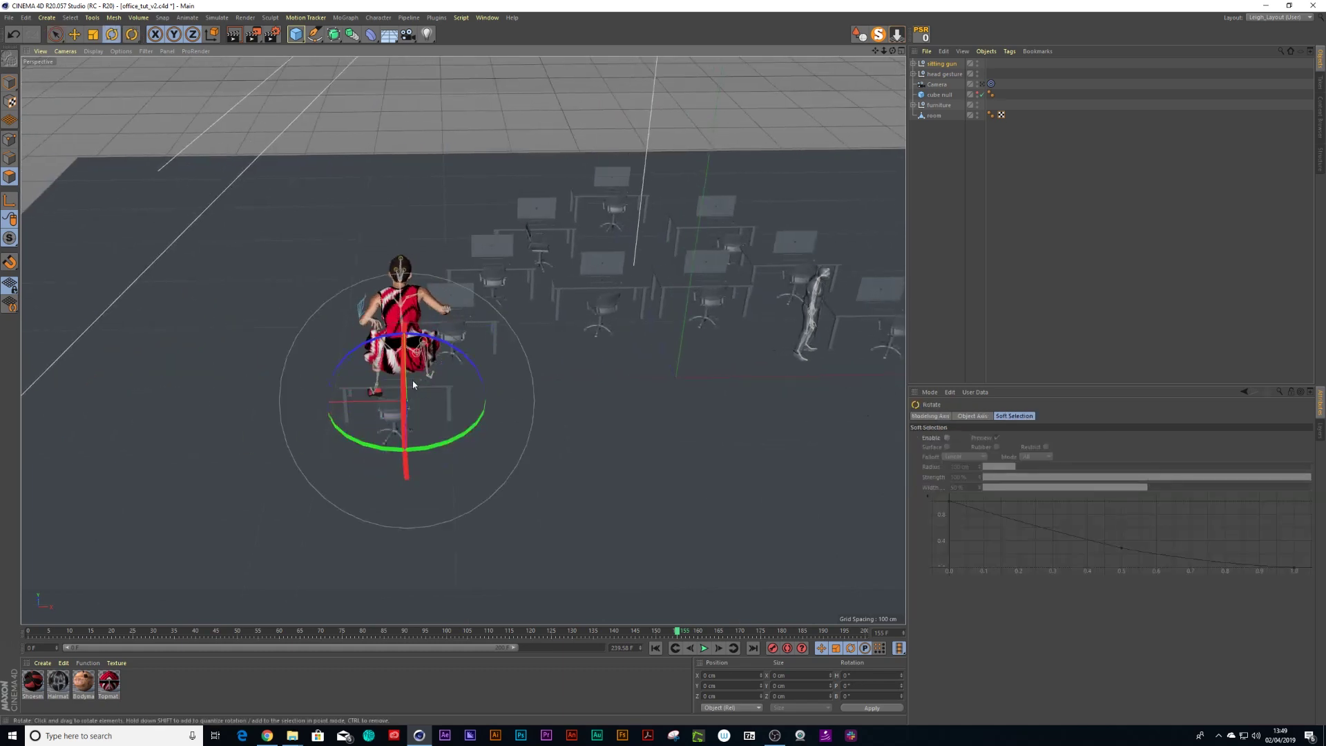
Shift the sitting gun character across the floor so it stands over the desk's office chair
{"action": "scroll", "coordinate": [403, 378], "scroll_direction": "up", "scroll_amount": 2}
{"action": "middle_click_drag", "start_coordinate": [402, 379], "coordinate": [408, 377], "text": "alt"}
{"action": "left_click_drag", "start_coordinate": [407, 376], "coordinate": [532, 415], "text": "alt"}
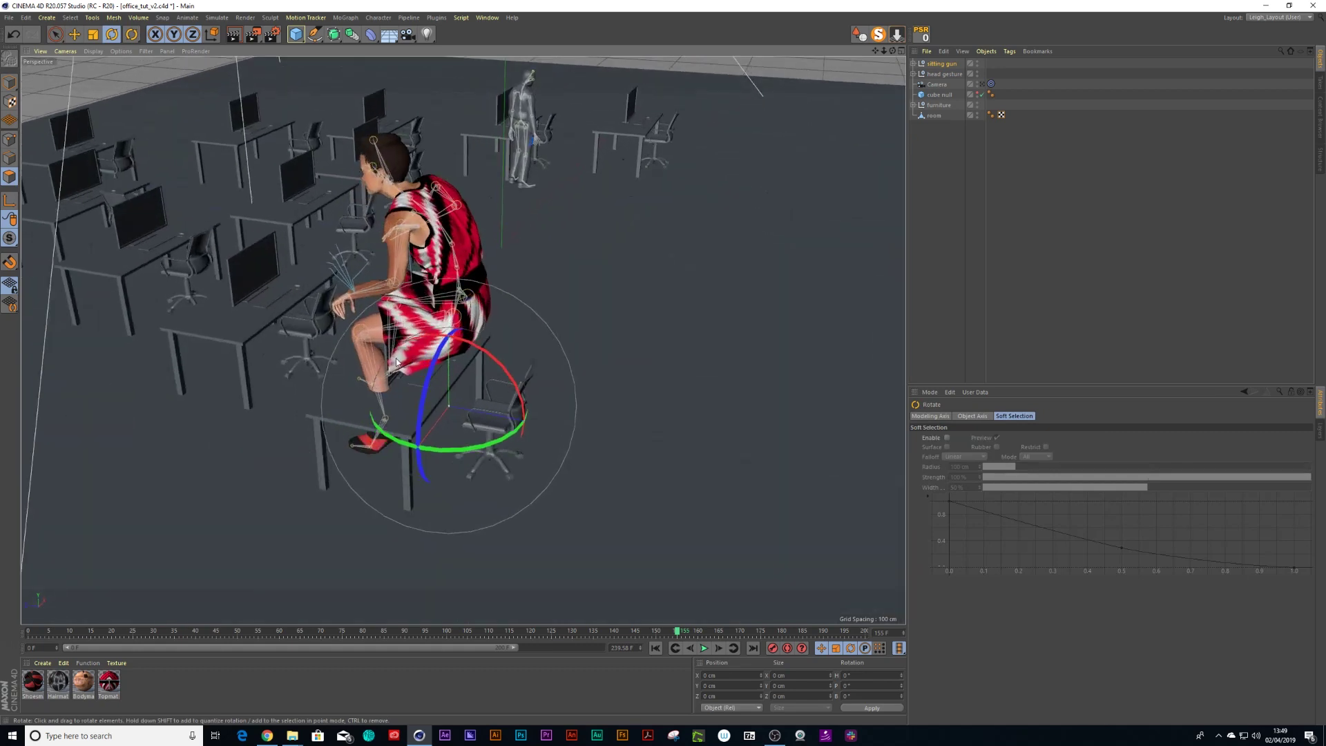
{"action": "key", "text": "space"}
{"action": "left_click_drag", "start_coordinate": [498, 464], "coordinate": [568, 530]}
{"action": "left_click_drag", "start_coordinate": [504, 431], "coordinate": [545, 373], "text": "alt"}
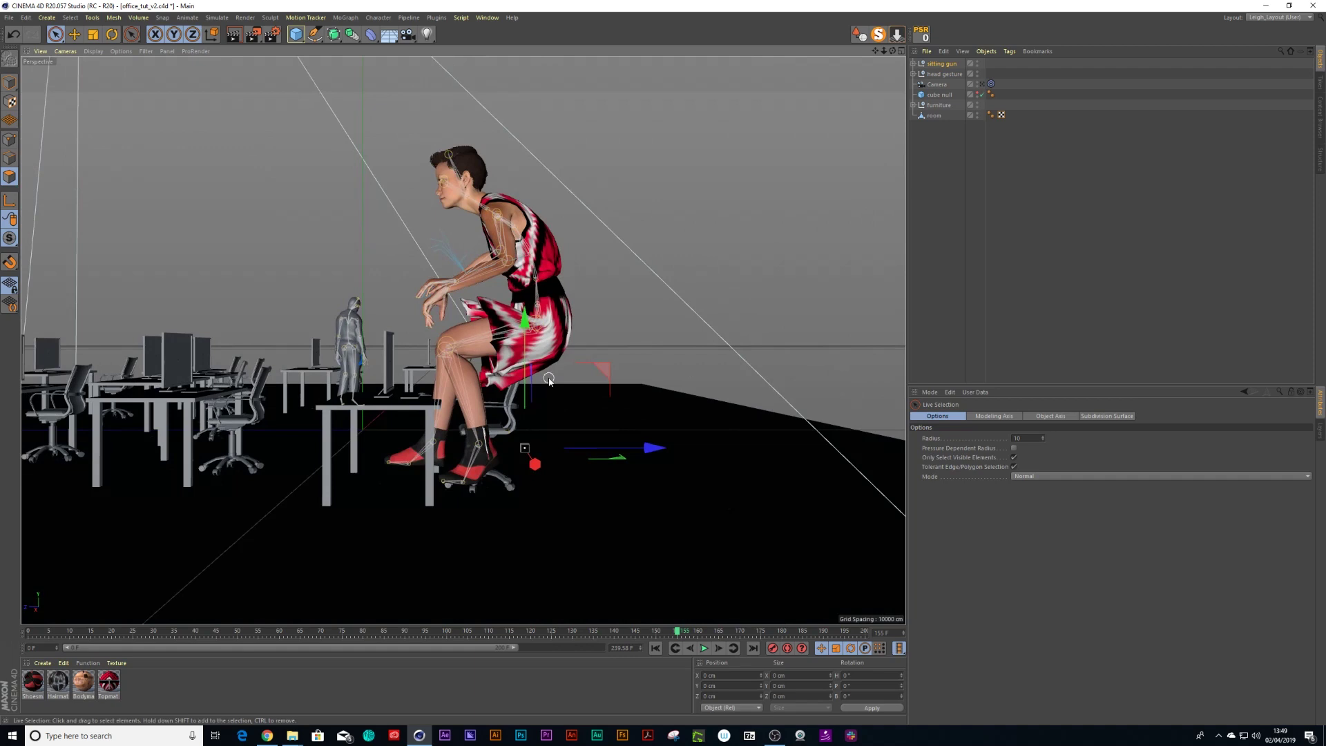
Set the sitting gun null's X, Y and Z scale to 0.2
{"action": "left_click", "coordinate": [943, 64]}
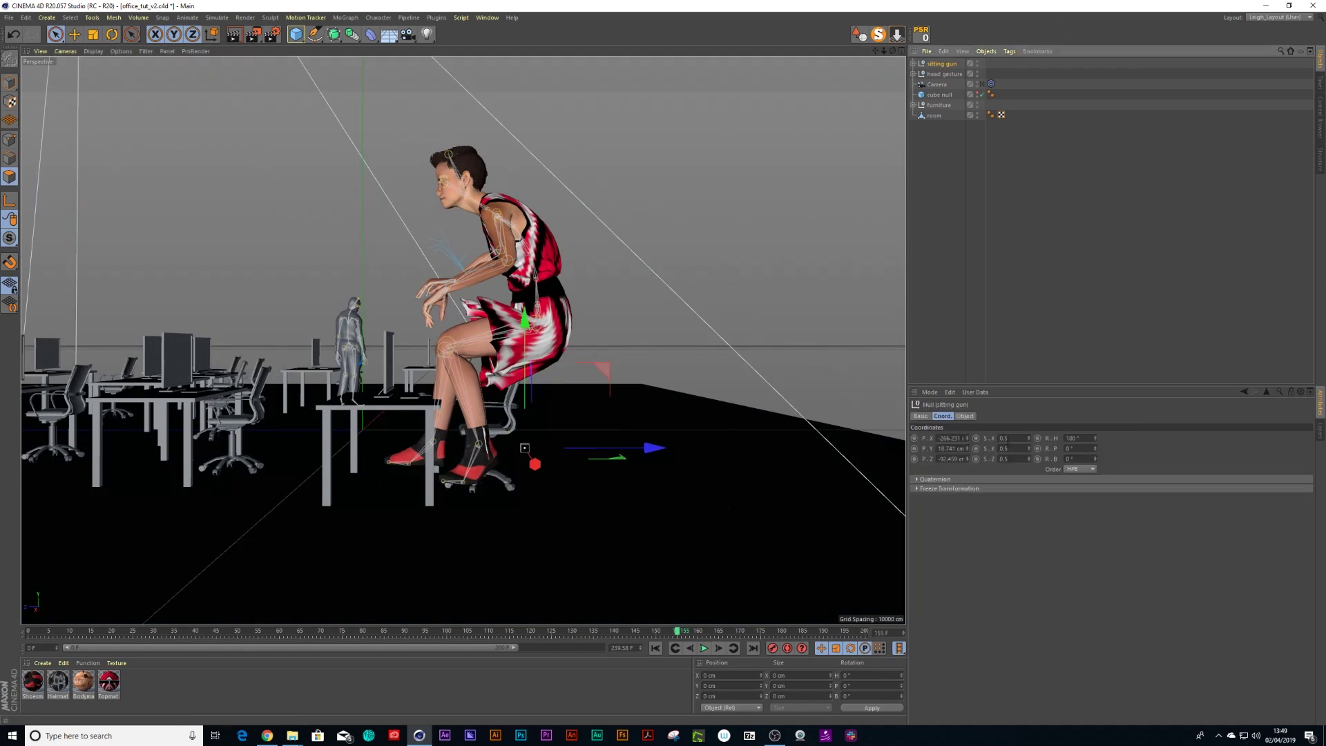
{"action": "left_click", "coordinate": [1005, 438]}
{"action": "type", "text": "0.2"}
{"action": "left_click", "coordinate": [1006, 448]}
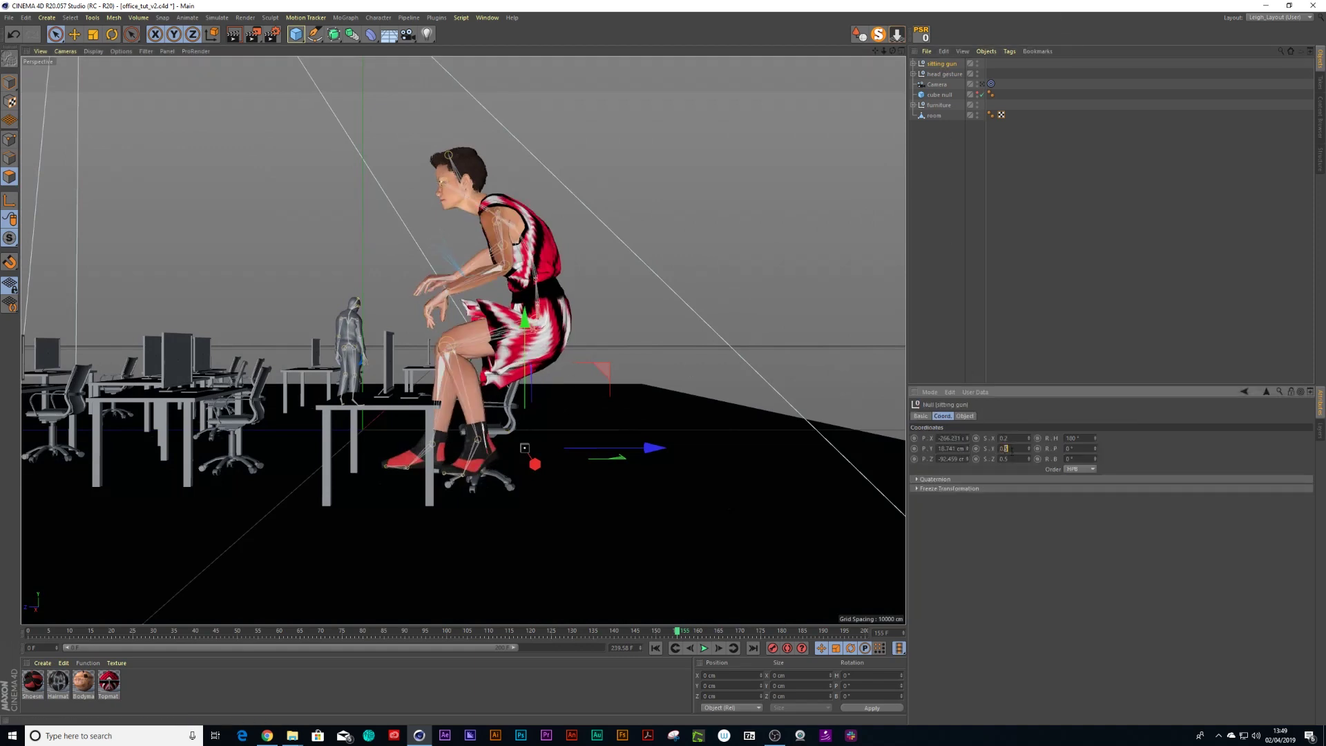
{"action": "type", "text": "0.2"}
{"action": "key", "text": "Return"}
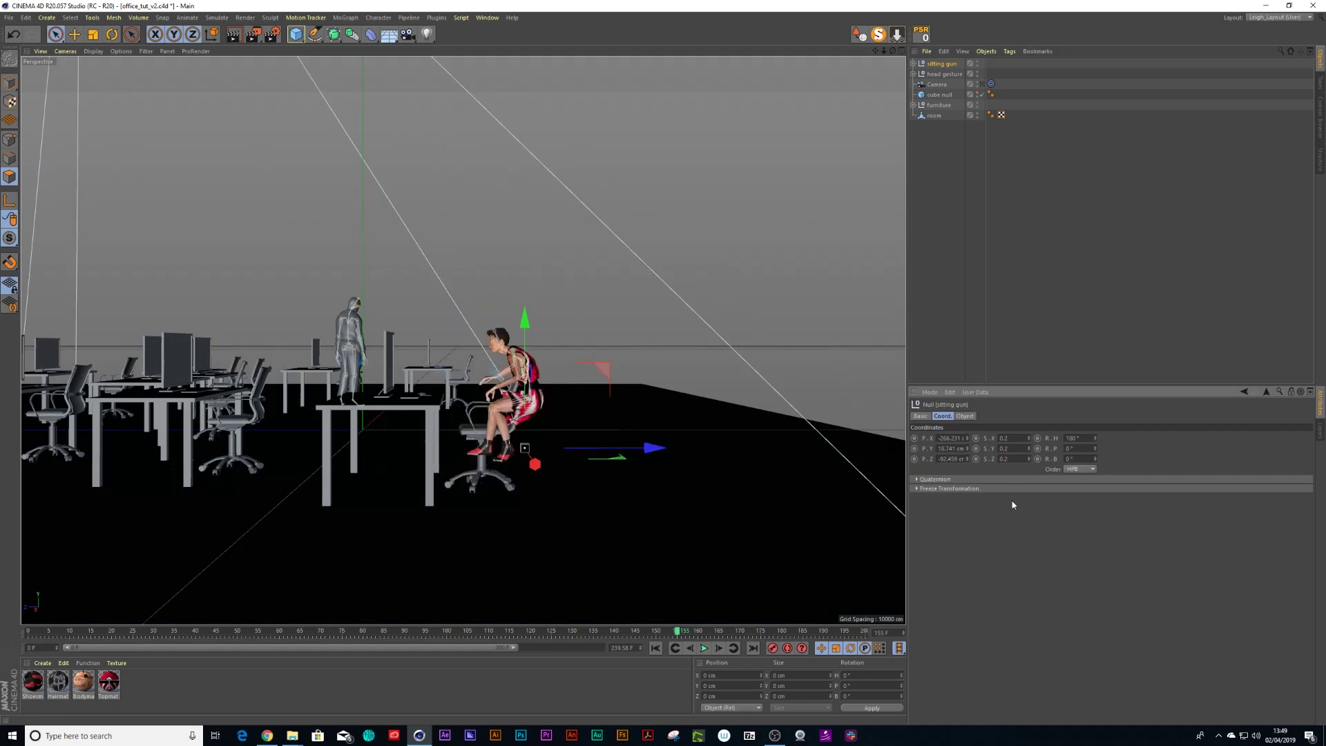
Set the sitting gun null's X, Y and Z scale to 0.35
{"action": "left_click", "coordinate": [1019, 437]}
{"action": "type", "text": "5"}
{"action": "key", "text": "Return"}
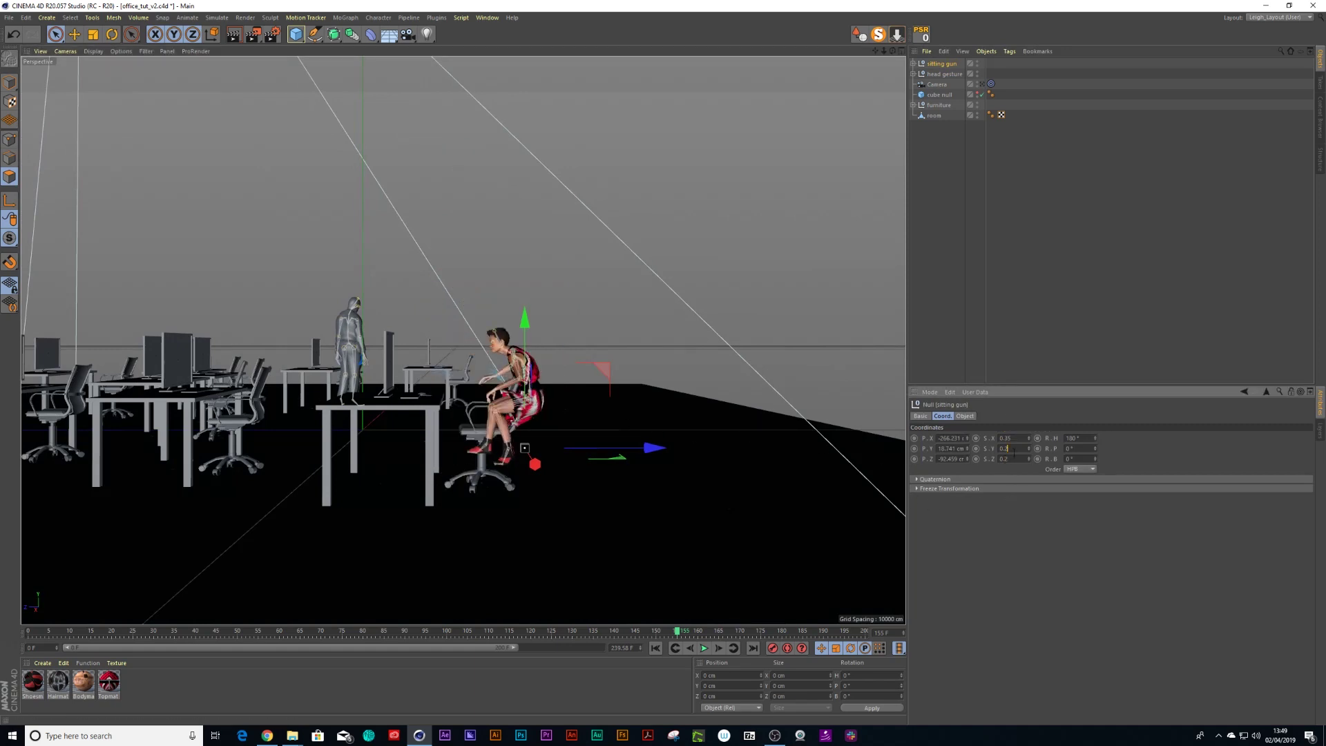
{"action": "left_click", "coordinate": [1014, 452]}
{"action": "type", "text": "0.35"}
{"action": "key", "text": "Return"}
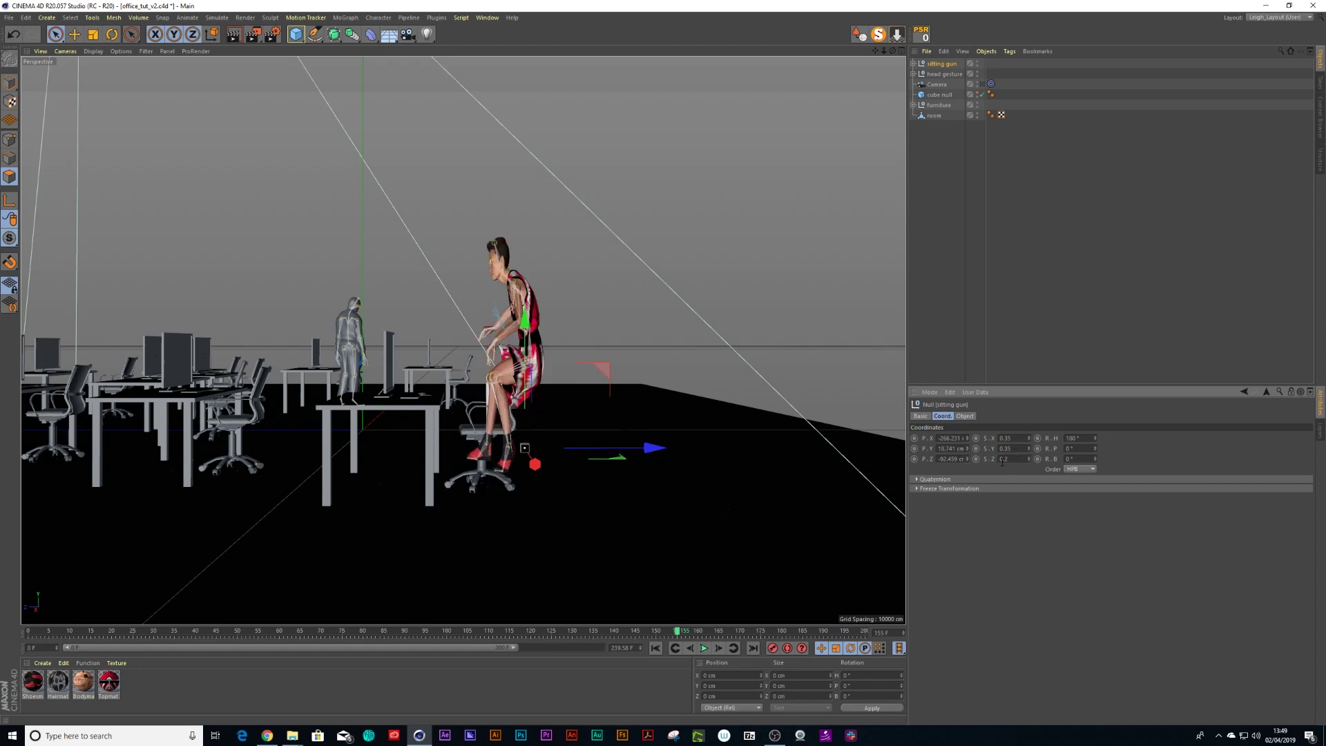
{"action": "key", "text": "Return"}
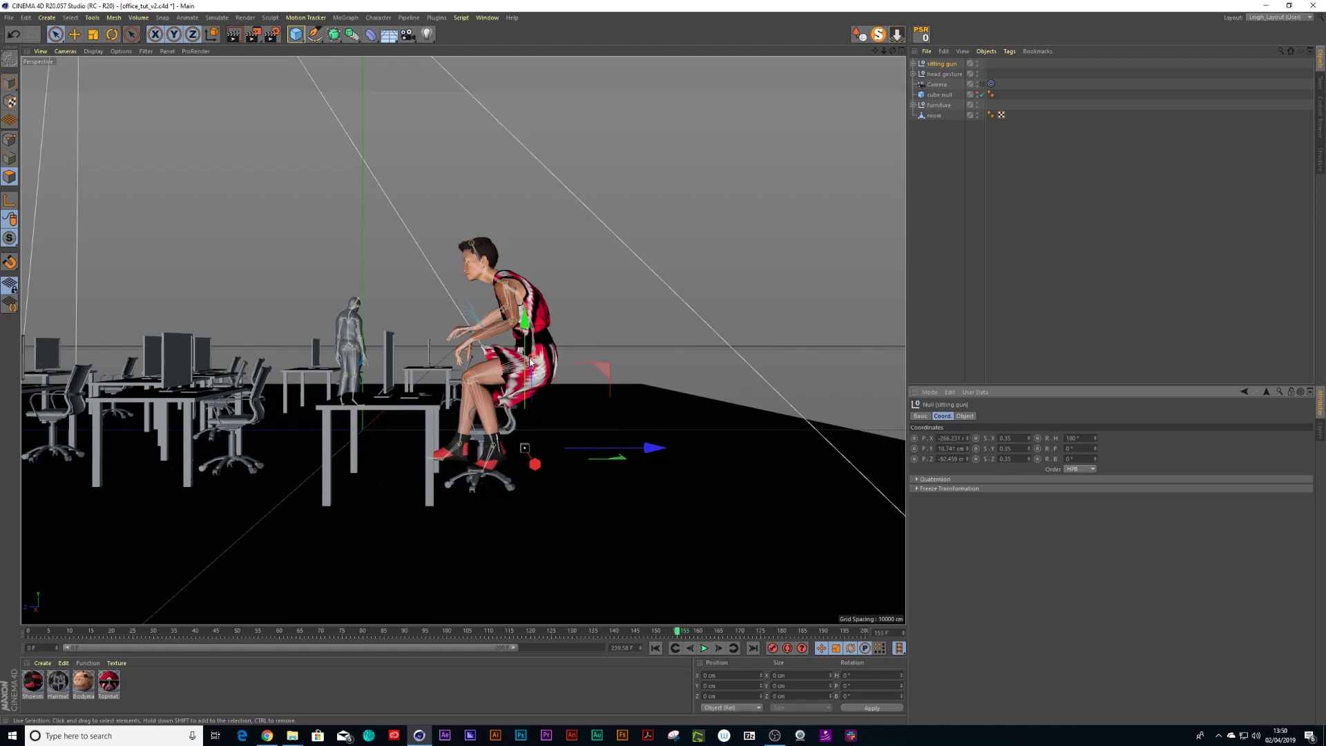
Lower the sitting gun character and align it lengthwise and sideways with the seat of the office chair
{"action": "left_click_drag", "start_coordinate": [526, 326], "coordinate": [527, 356]}
{"action": "scroll", "coordinate": [663, 511], "scroll_direction": "up", "scroll_amount": 4}
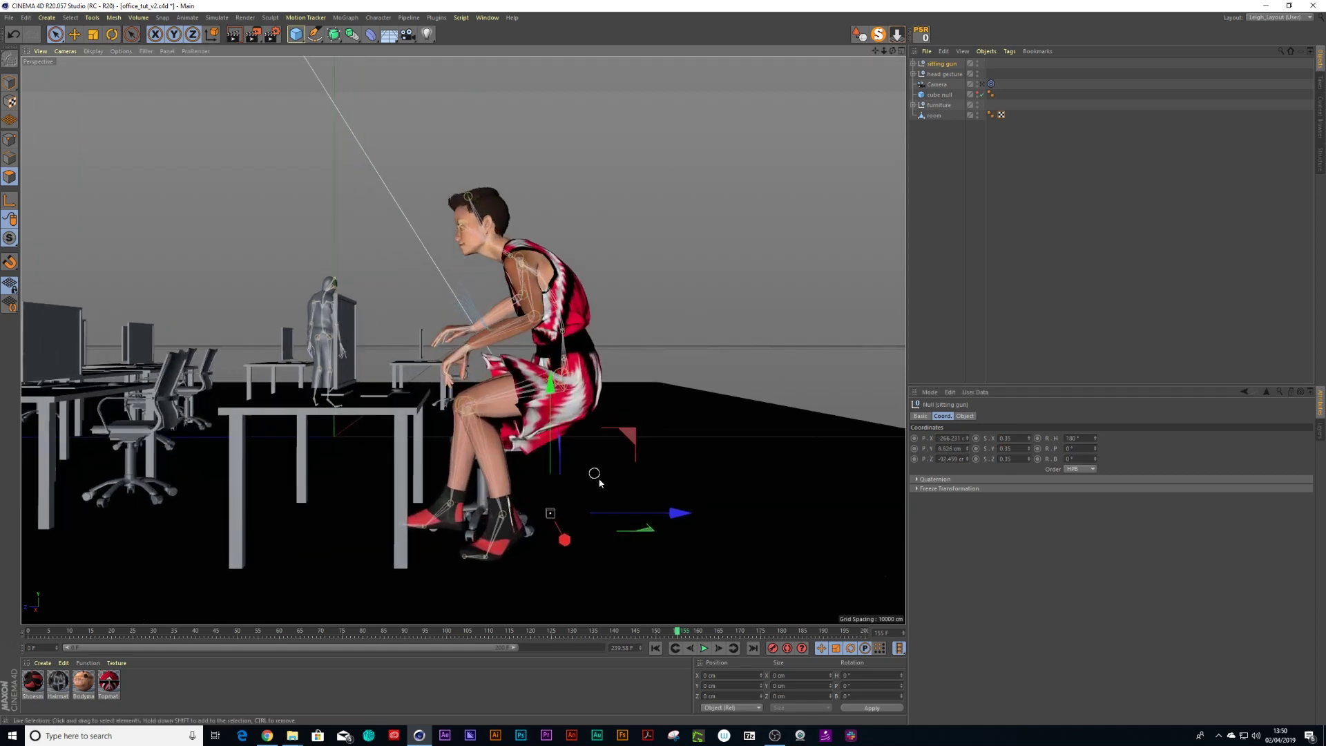
{"action": "left_click_drag", "start_coordinate": [680, 515], "coordinate": [631, 516]}
{"action": "left_click_drag", "start_coordinate": [614, 422], "coordinate": [474, 484], "text": "alt"}
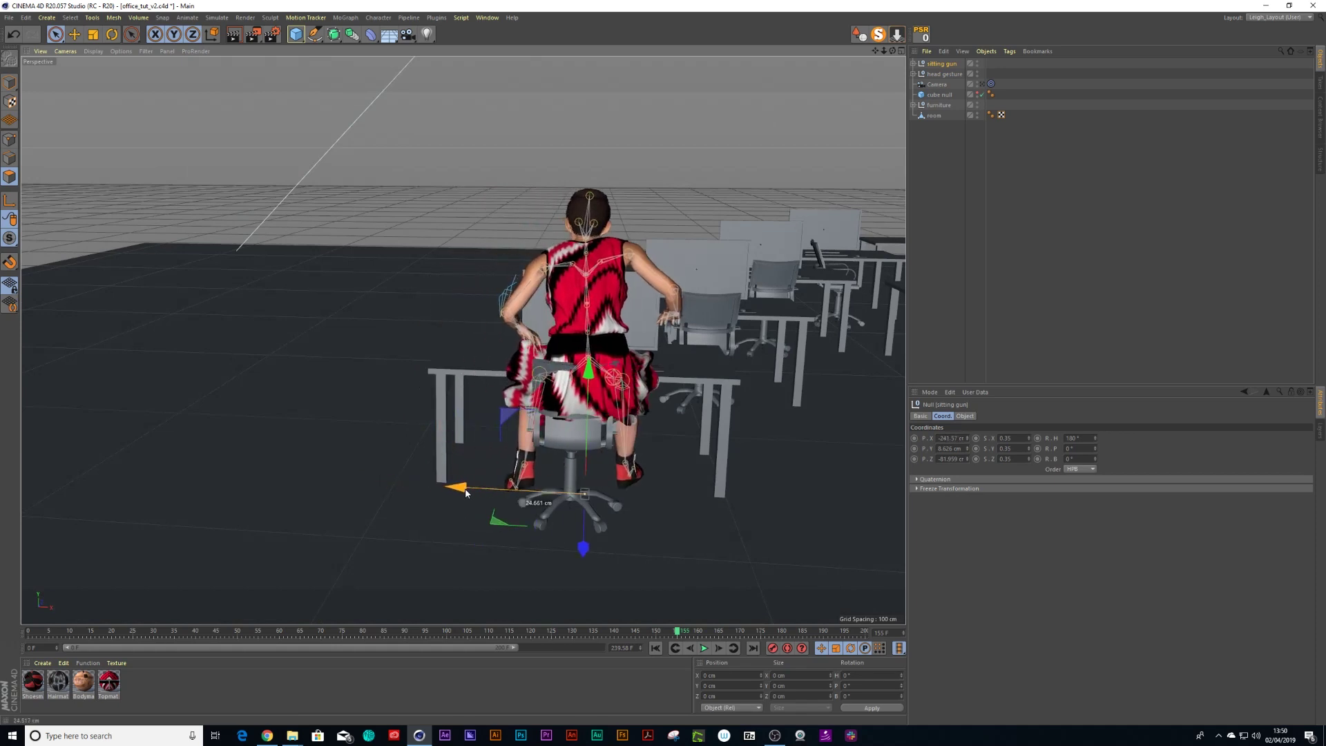
{"action": "left_click_drag", "start_coordinate": [507, 435], "coordinate": [629, 440], "text": "alt"}
{"action": "left_click_drag", "start_coordinate": [839, 435], "coordinate": [1055, 435]}
Set the sitting gun null's X, Y and Z scale to 0.3
{"action": "left_click", "coordinate": [1024, 437]}
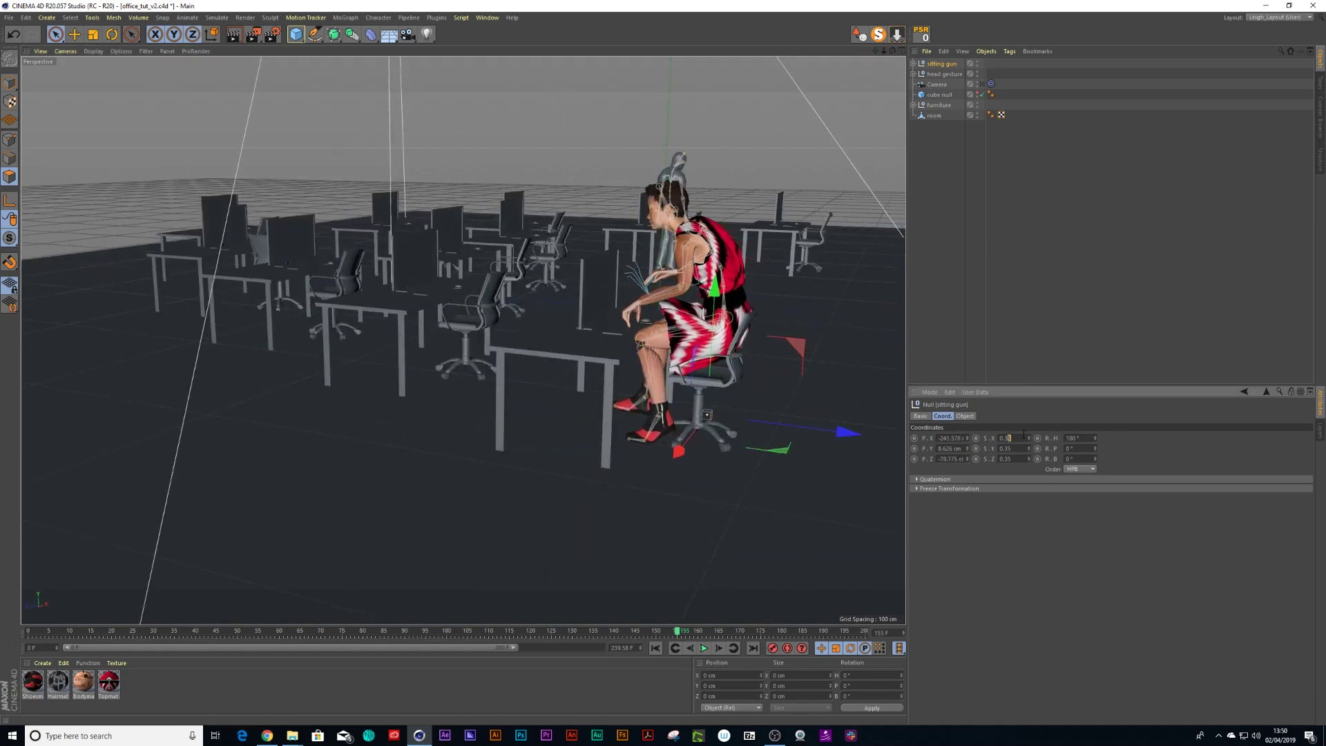
{"action": "key", "text": "BackSpace"}
{"action": "key", "text": "Return"}
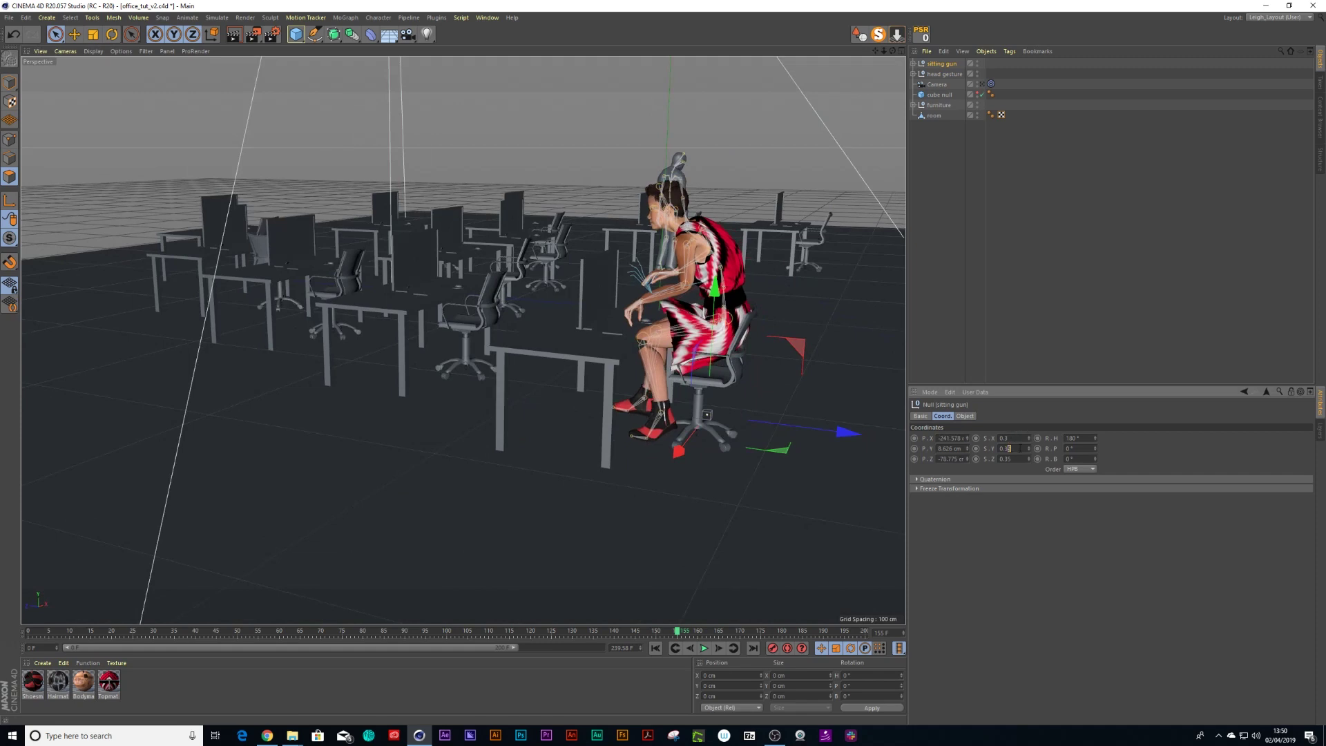
{"action": "key", "text": "Return"}
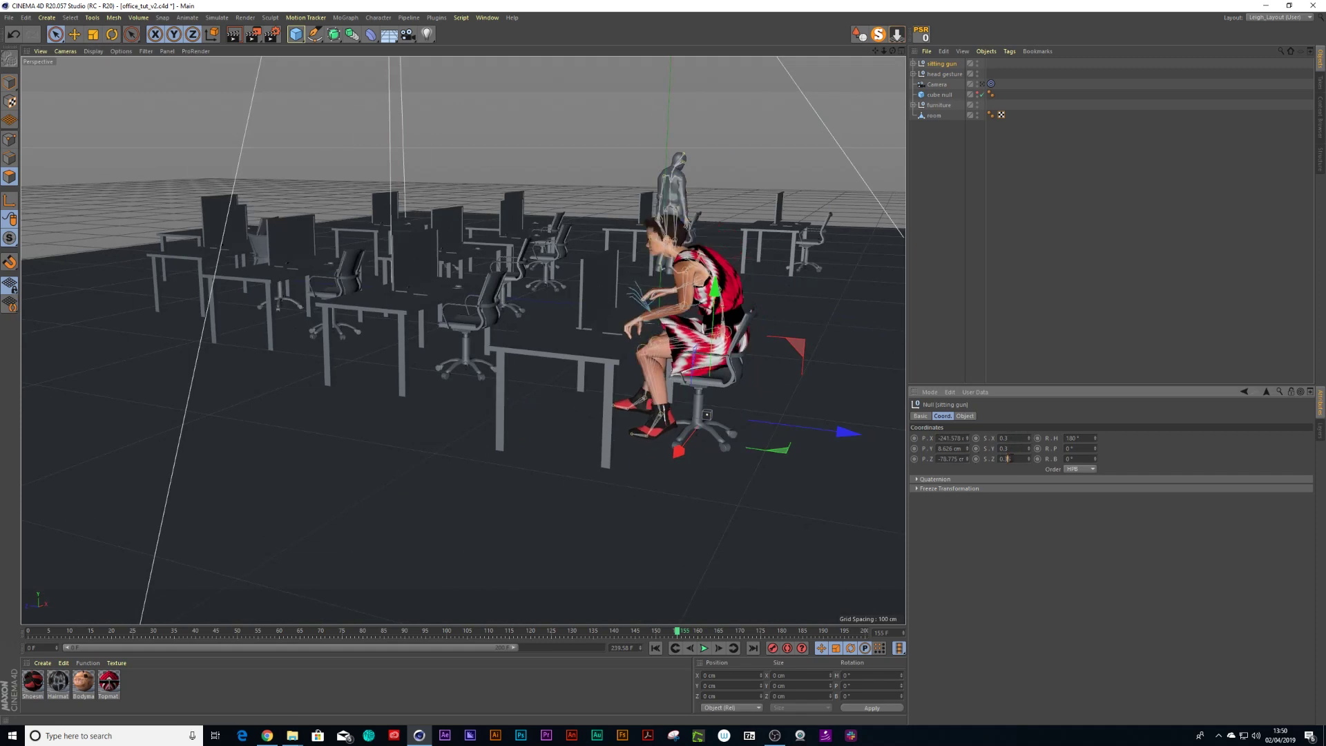
{"action": "key", "text": "Return"}
Play the animation to check how the seated character moves on the chair at the desk
{"action": "scroll", "coordinate": [749, 371], "scroll_direction": "up", "scroll_amount": 8}
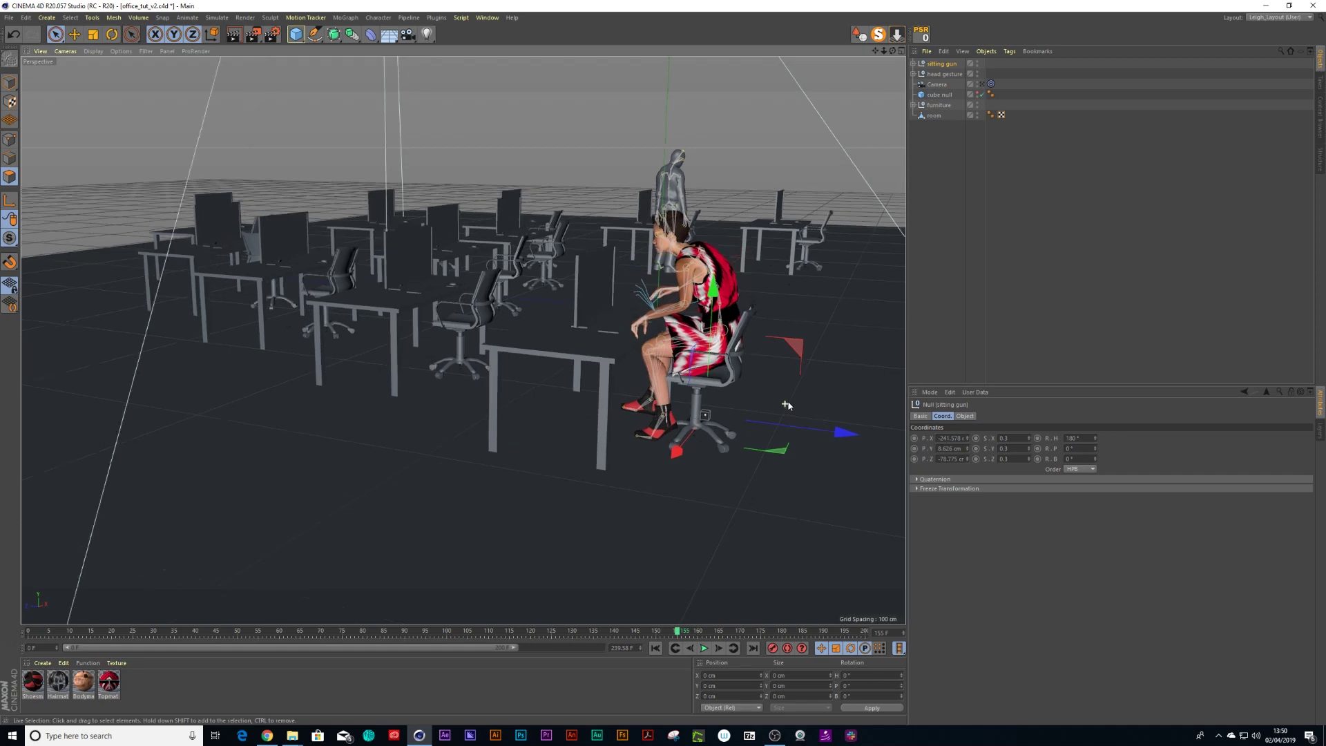
{"action": "mouse_move", "coordinate": [749, 371]}
{"action": "left_mouse_down", "text": "alt"}
{"action": "mouse_move", "coordinate": [787, 359]}
{"action": "mouse_move", "coordinate": [746, 364]}
{"action": "mouse_move", "coordinate": [742, 380]}
{"action": "left_mouse_up", "text": "alt"}
{"action": "left_click", "coordinate": [705, 649]}
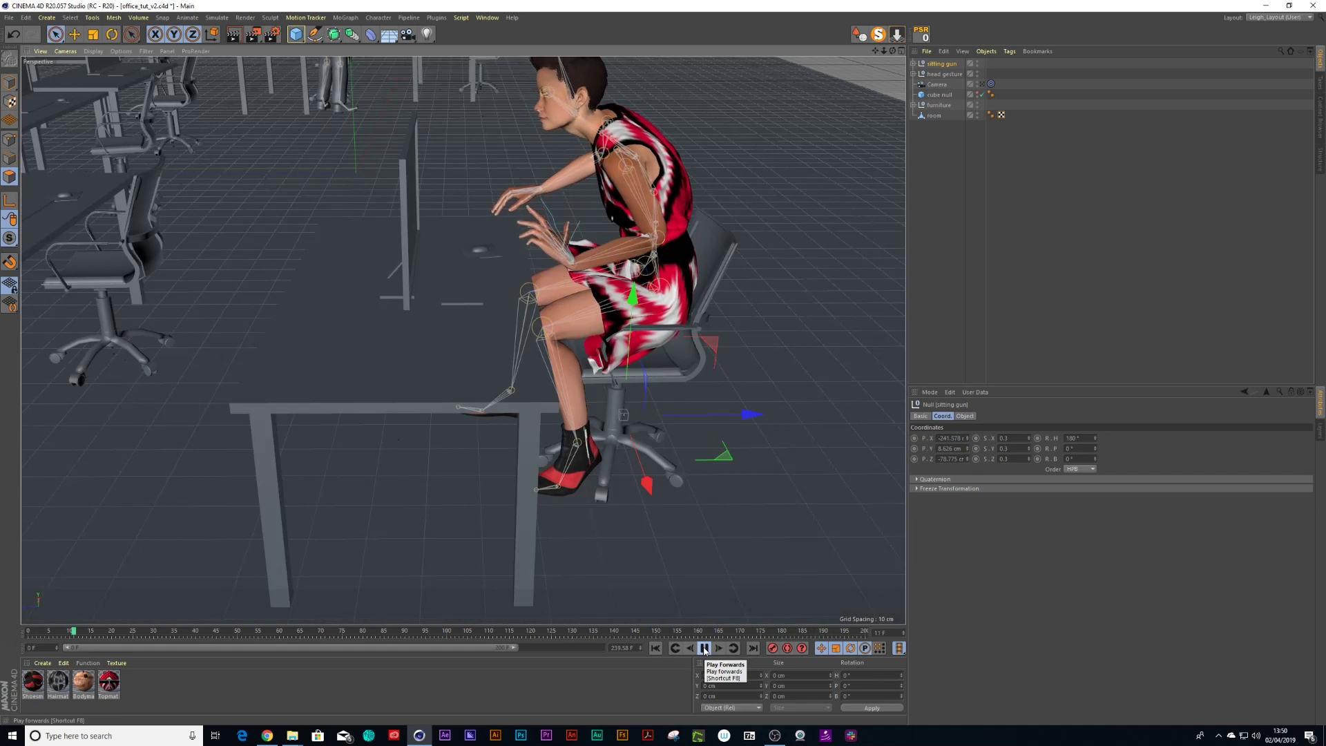
{"action": "left_click", "coordinate": [705, 648]}
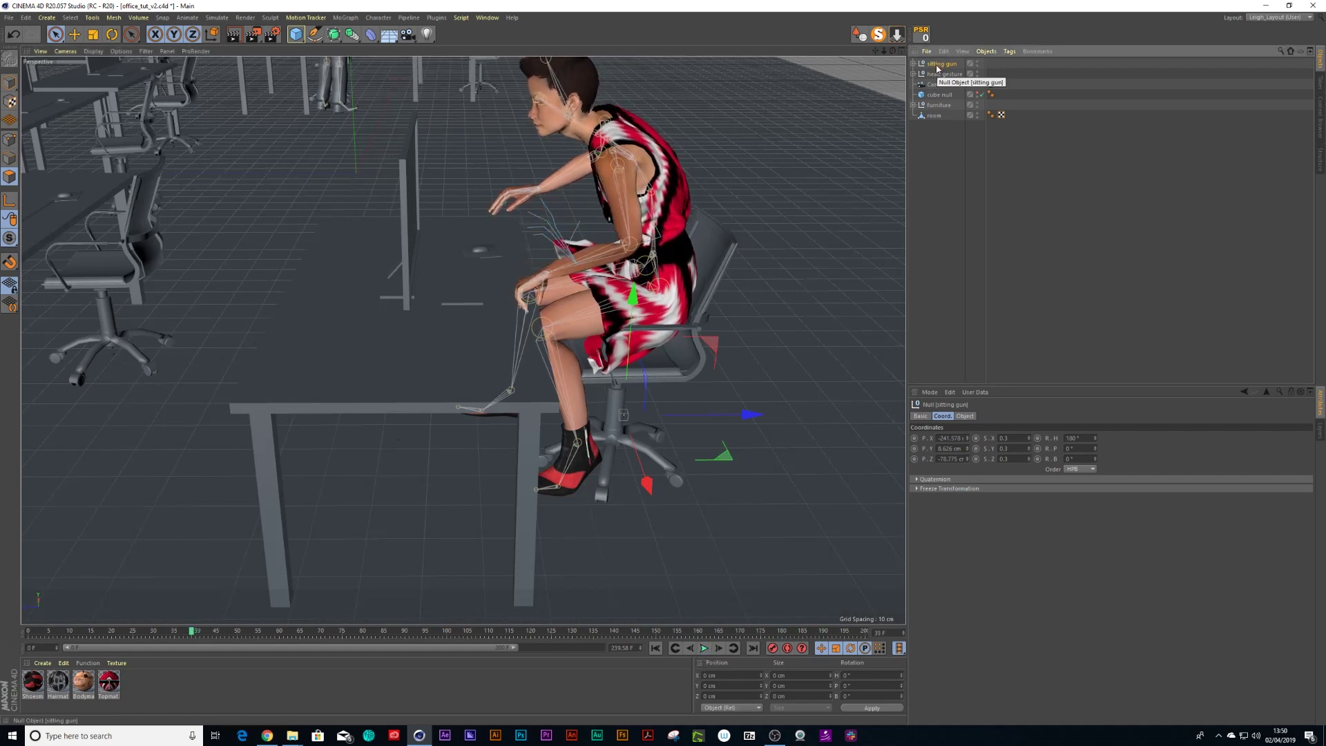
Set the sitting gun motion clip to 100 loops in the timeline's Motion Mode and close the timeline
{"action": "key", "text": "shift+F3"}
{"action": "left_click", "coordinate": [866, 83]}
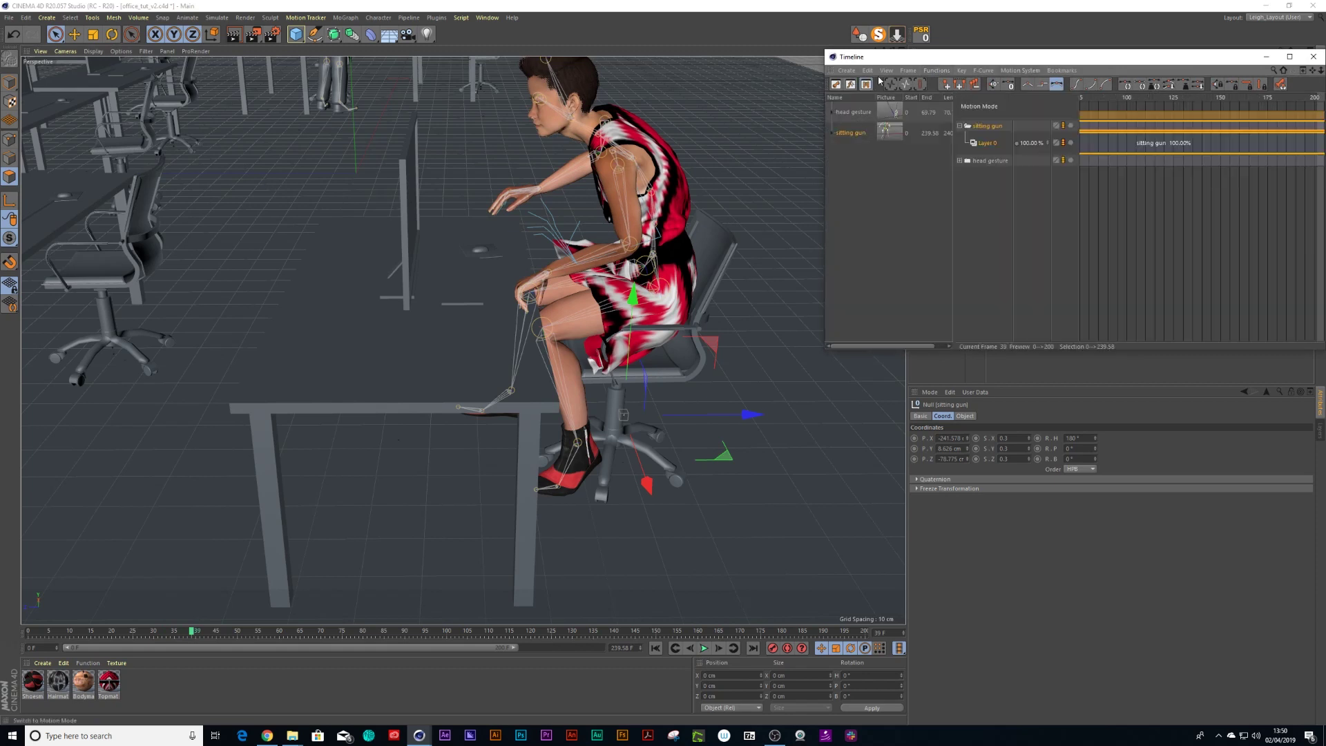
{"action": "left_click_drag", "start_coordinate": [981, 57], "coordinate": [474, 186]}
{"action": "left_click", "coordinate": [606, 211]}
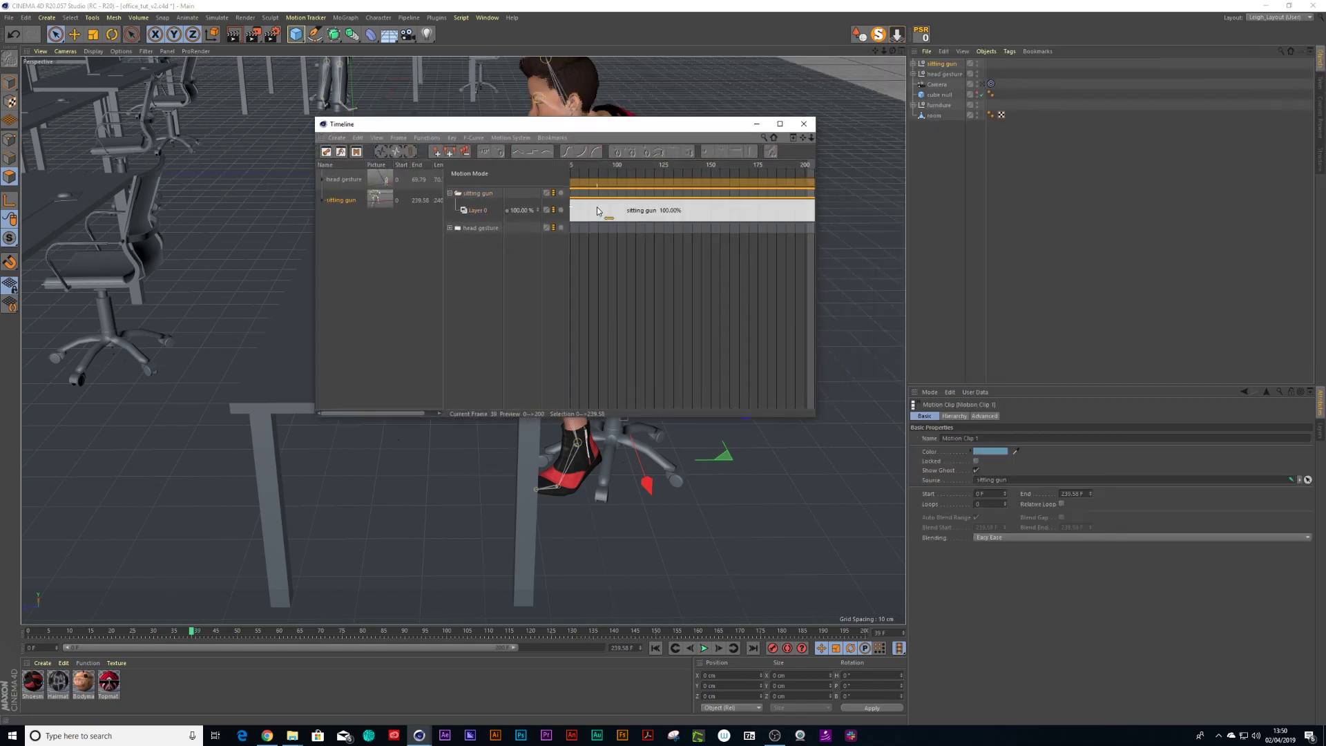
{"action": "left_click", "coordinate": [977, 504]}
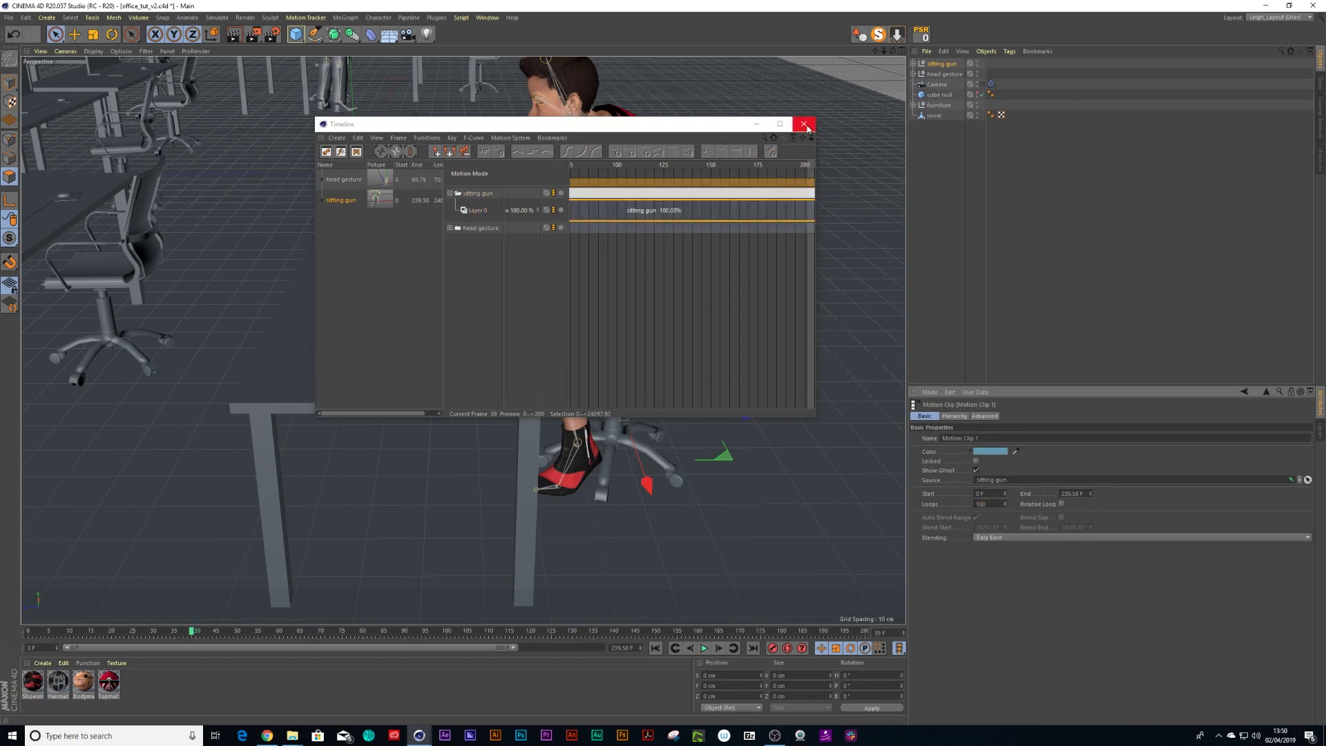
{"action": "left_click", "coordinate": [803, 124]}
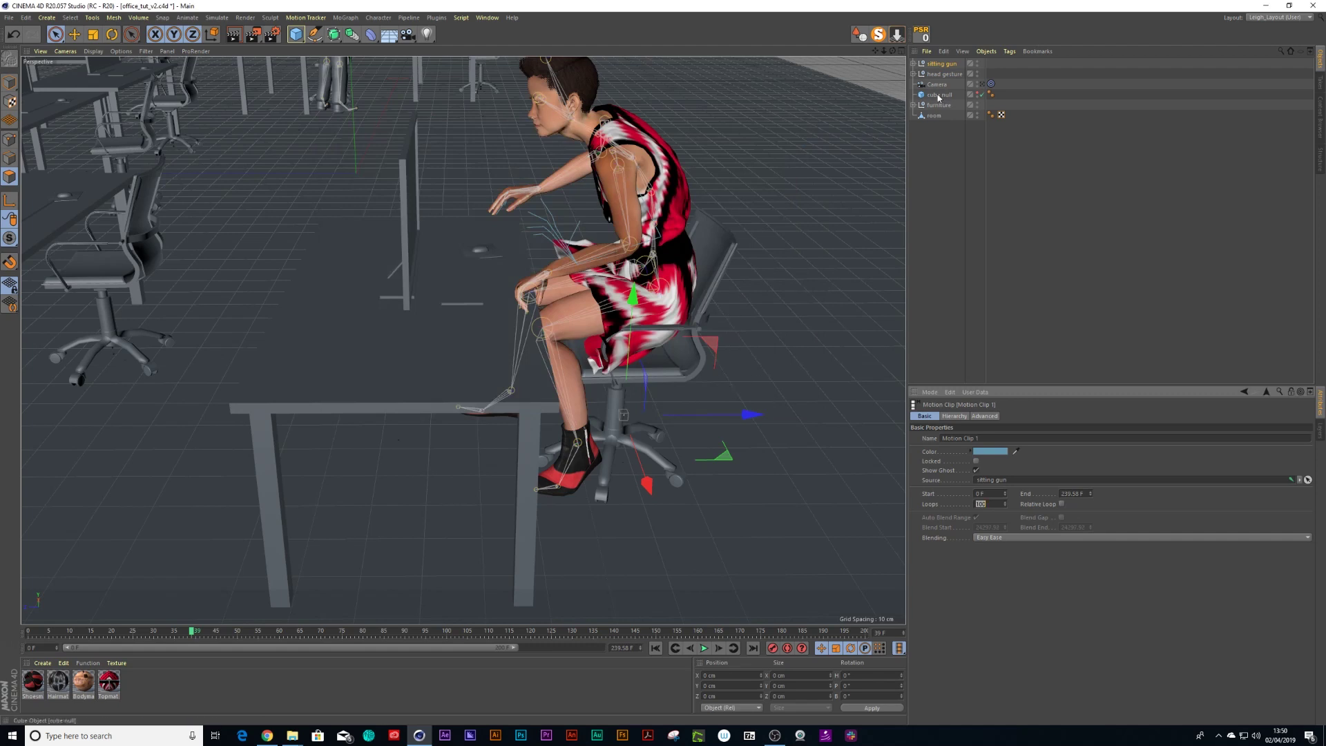
Set the sitting gun motion clip's loops to 3 and nudge the seated character slightly lengthwise on its office chair
{"action": "type", "text": "3"}
{"action": "key", "text": "Return"}
{"action": "left_click_drag", "start_coordinate": [639, 416], "coordinate": [593, 304], "text": "alt"}
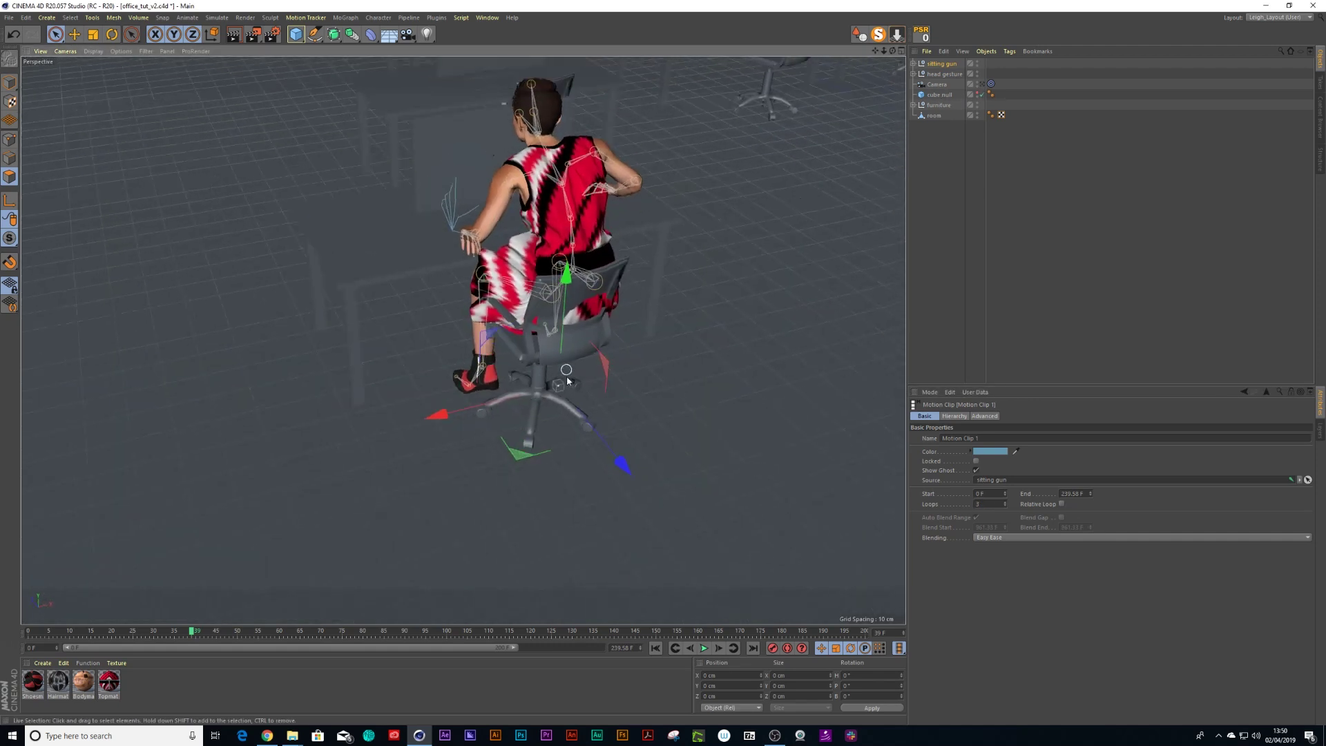
{"action": "left_click_drag", "start_coordinate": [622, 465], "coordinate": [619, 460]}
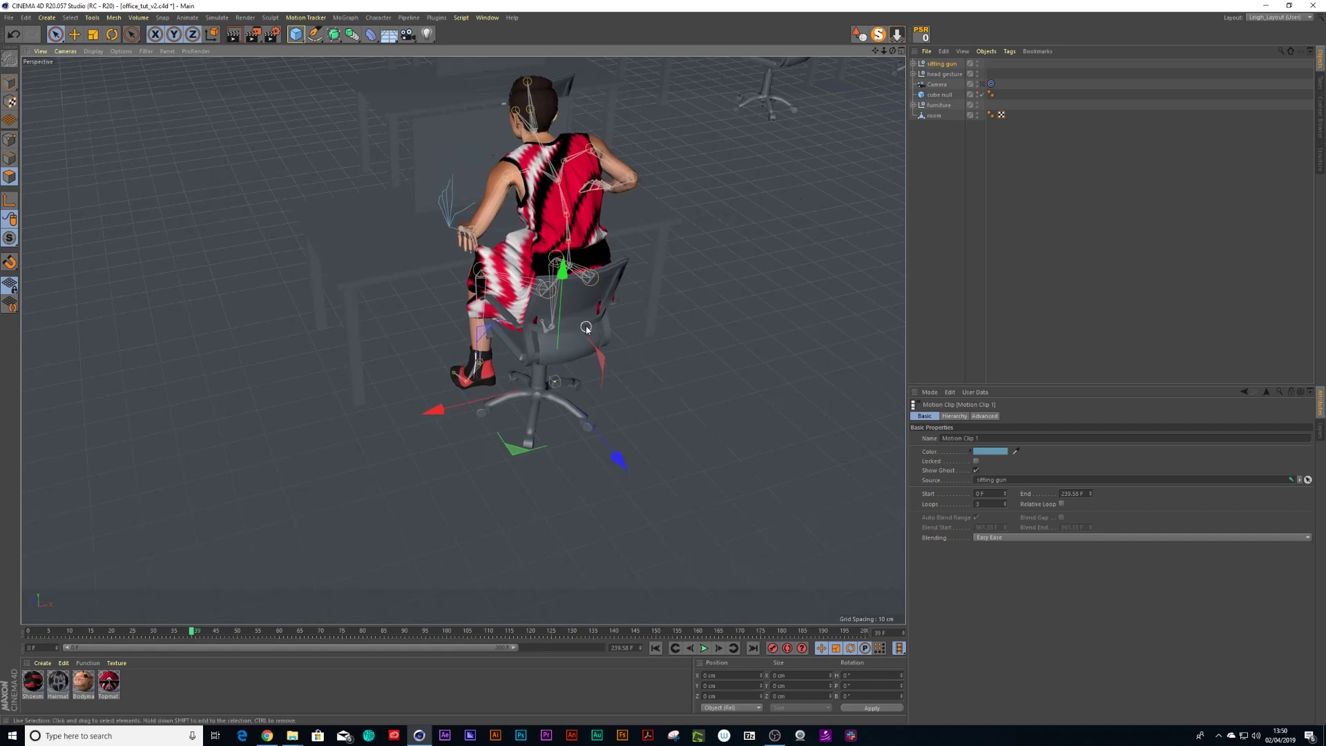
Remove the material tags from the sitting gun character's Eyes, default and Body meshes
{"action": "left_click_drag", "start_coordinate": [585, 328], "coordinate": [616, 316], "text": "alt"}
{"action": "right_click_drag", "start_coordinate": [616, 316], "coordinate": [486, 385], "text": "alt"}
{"action": "middle_click_drag", "start_coordinate": [586, 234], "coordinate": [478, 403], "text": "alt"}
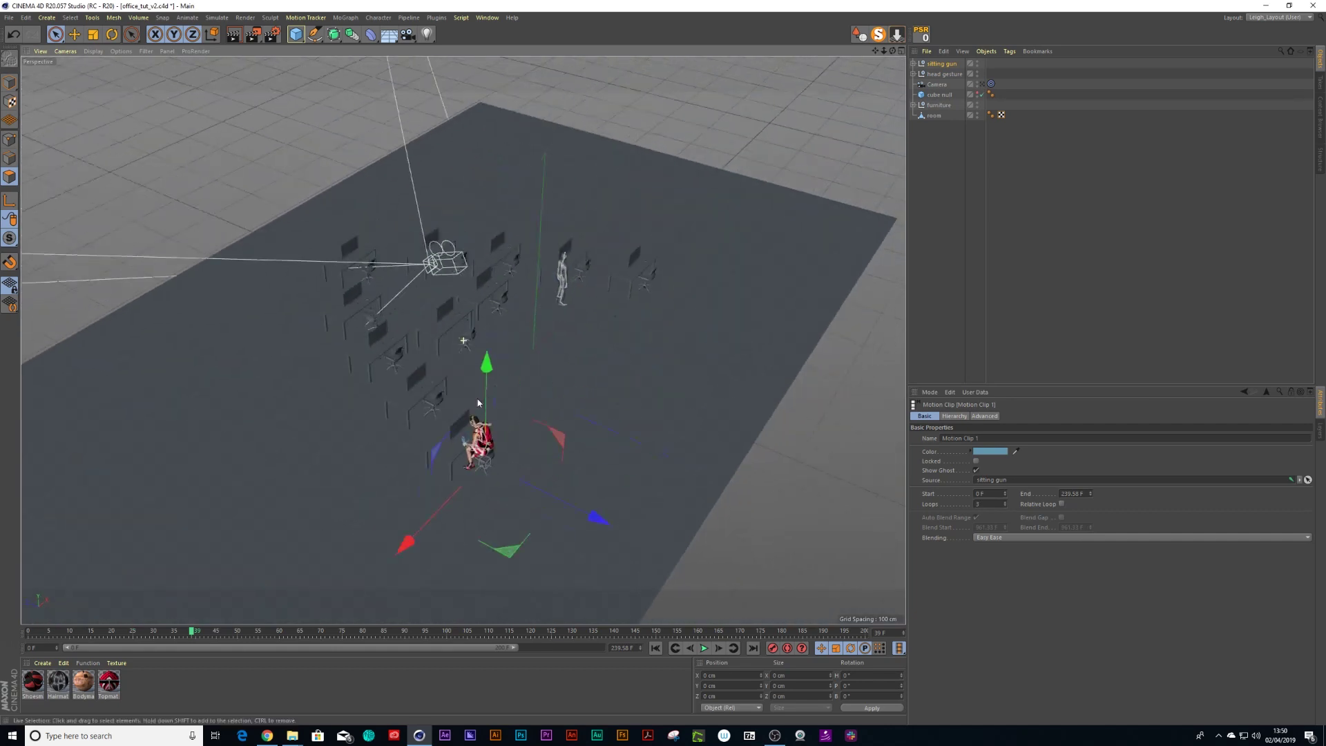
{"action": "right_click_drag", "start_coordinate": [478, 403], "coordinate": [479, 407], "text": "alt"}
{"action": "left_click", "coordinate": [914, 65]}
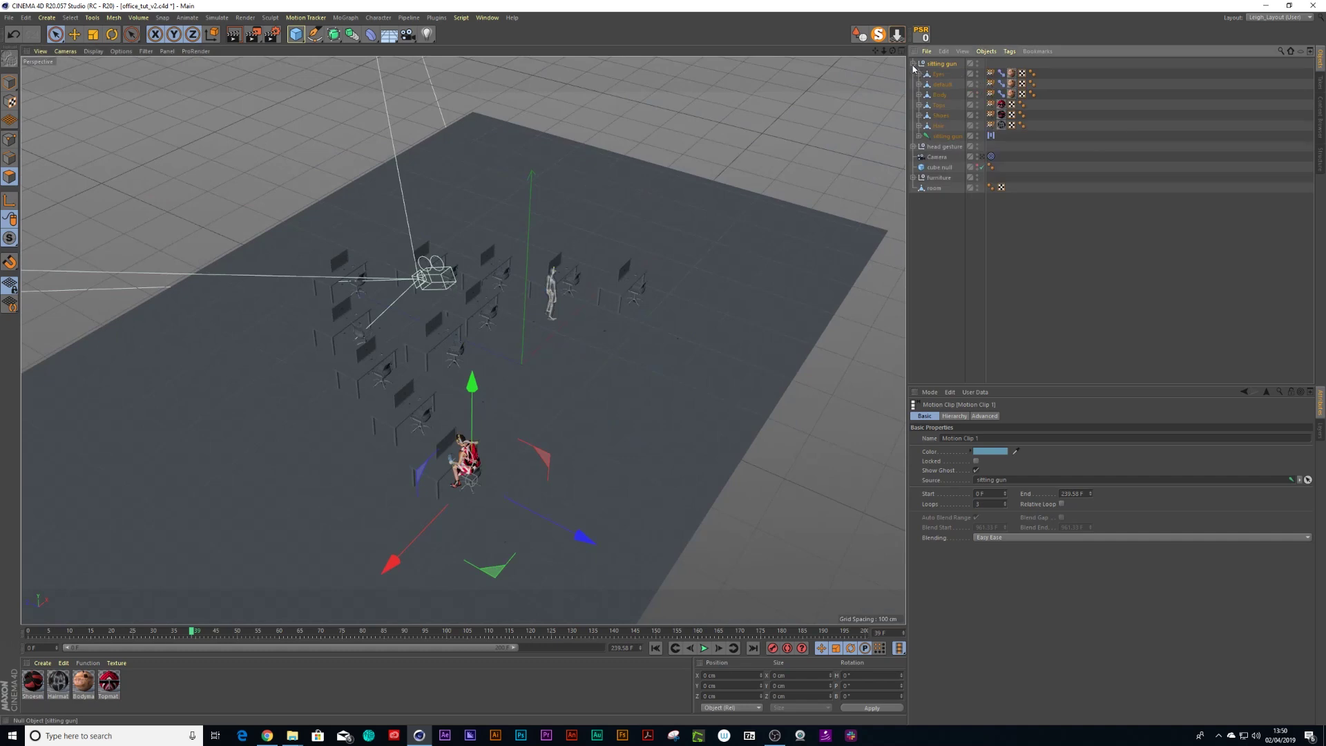
{"action": "left_click", "coordinate": [1012, 74]}
{"action": "key", "text": "Delete"}
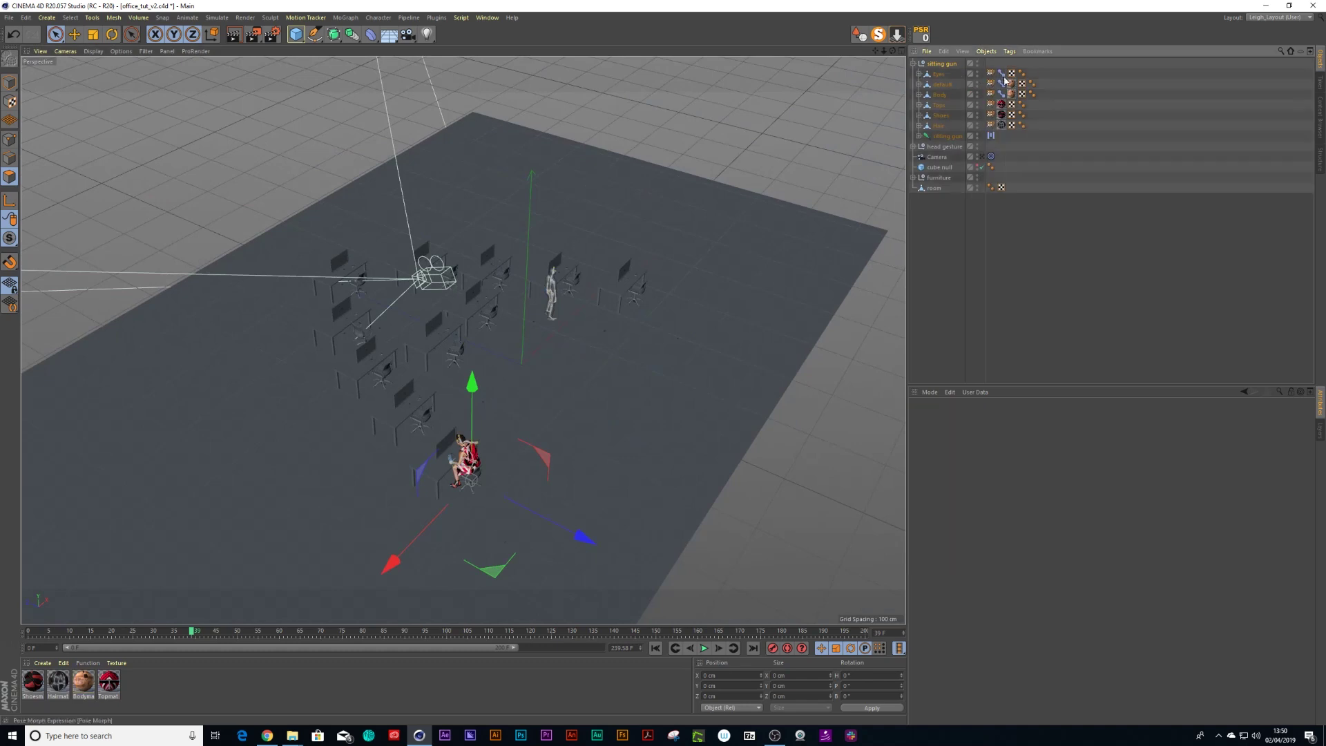
{"action": "left_click", "coordinate": [1012, 84]}
{"action": "key", "text": "Delete"}
{"action": "left_click", "coordinate": [1012, 95]}
{"action": "key", "text": "Delete"}
Remove the material tags from the sitting gun character's Tops, Shoes and Hair meshes and delete all its leftover materials
{"action": "left_click", "coordinate": [1002, 105]}
{"action": "key", "text": "Delete"}
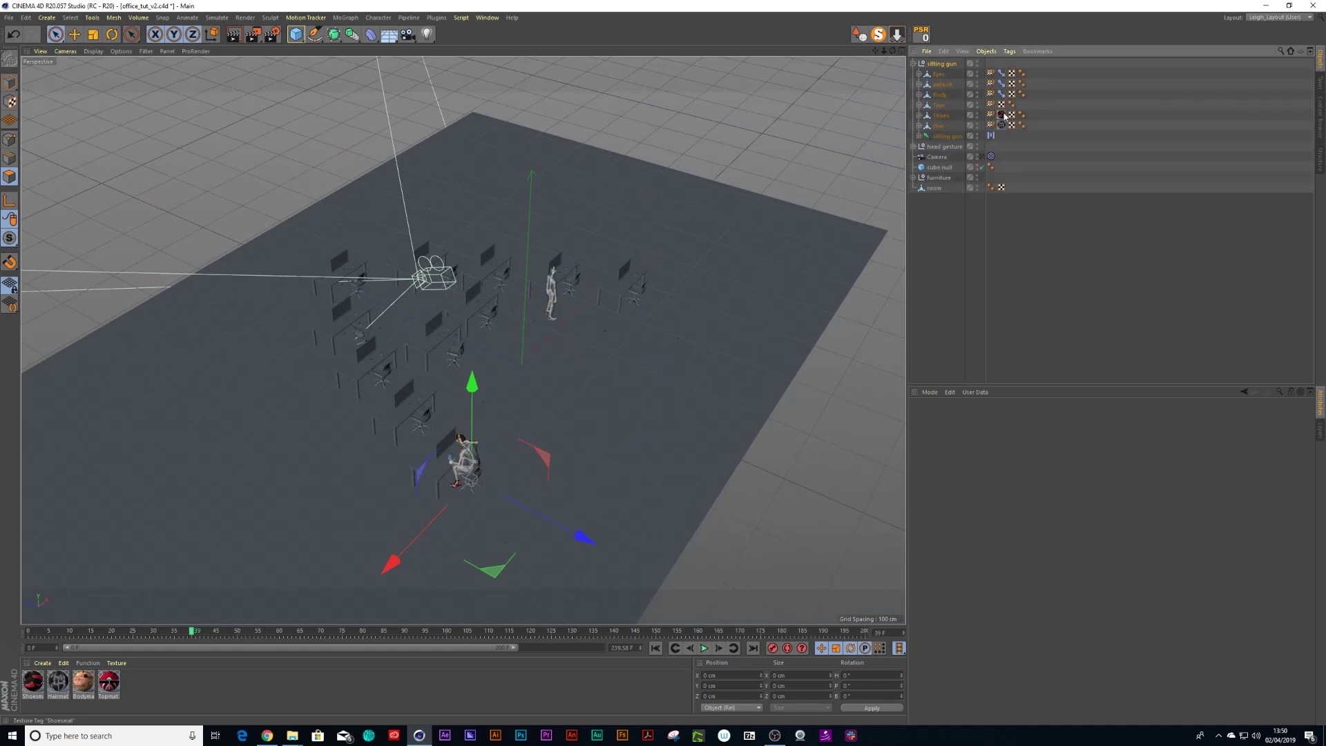
{"action": "left_click", "coordinate": [1003, 116]}
{"action": "key", "text": "Delete"}
{"action": "left_click", "coordinate": [1003, 126]}
{"action": "key", "text": "Delete"}
{"action": "left_click_drag", "start_coordinate": [143, 688], "coordinate": [31, 684]}
{"action": "key", "text": "Delete"}
Merge the Sitting Talking FBX file into the office scene, accepting the default FBX import settings
{"action": "right_click_drag", "start_coordinate": [430, 418], "coordinate": [496, 418], "text": "alt"}
{"action": "left_click_drag", "start_coordinate": [495, 435], "coordinate": [413, 449], "text": "alt"}
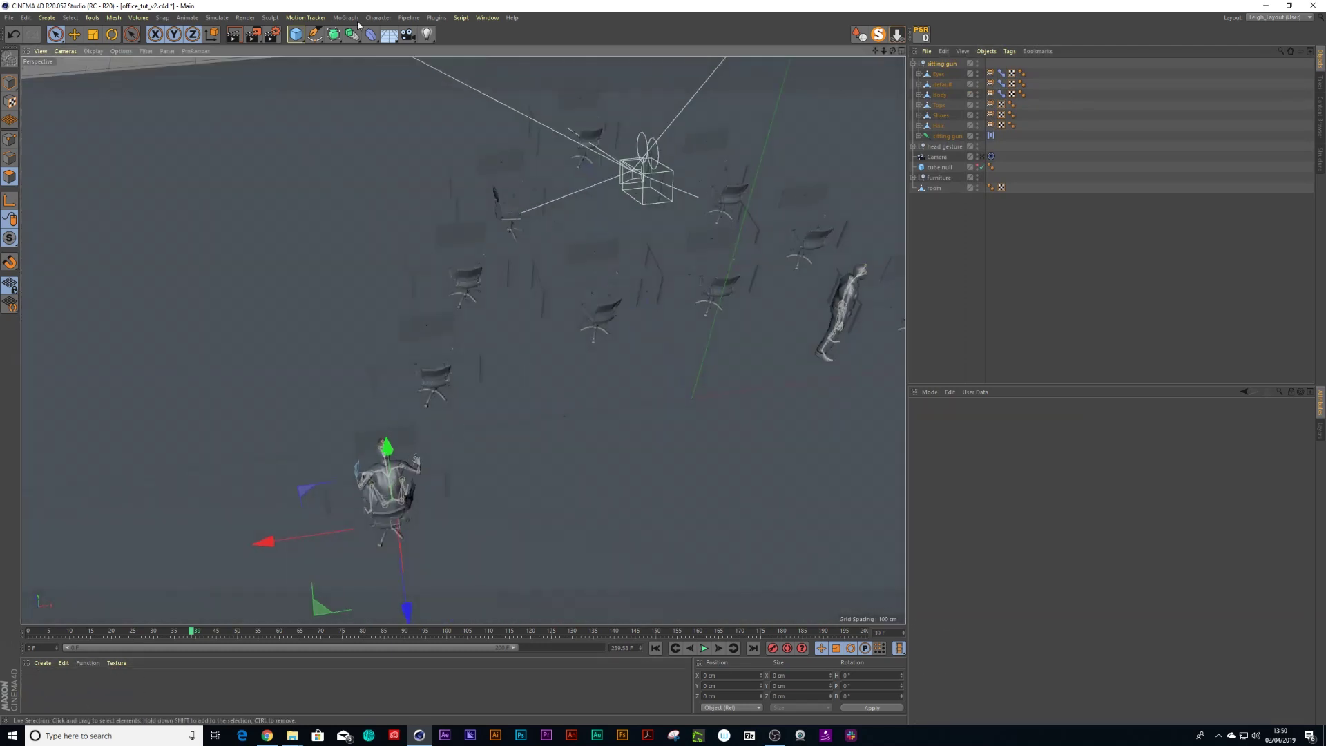
{"action": "left_click", "coordinate": [926, 52]}
{"action": "left_click", "coordinate": [954, 64]}
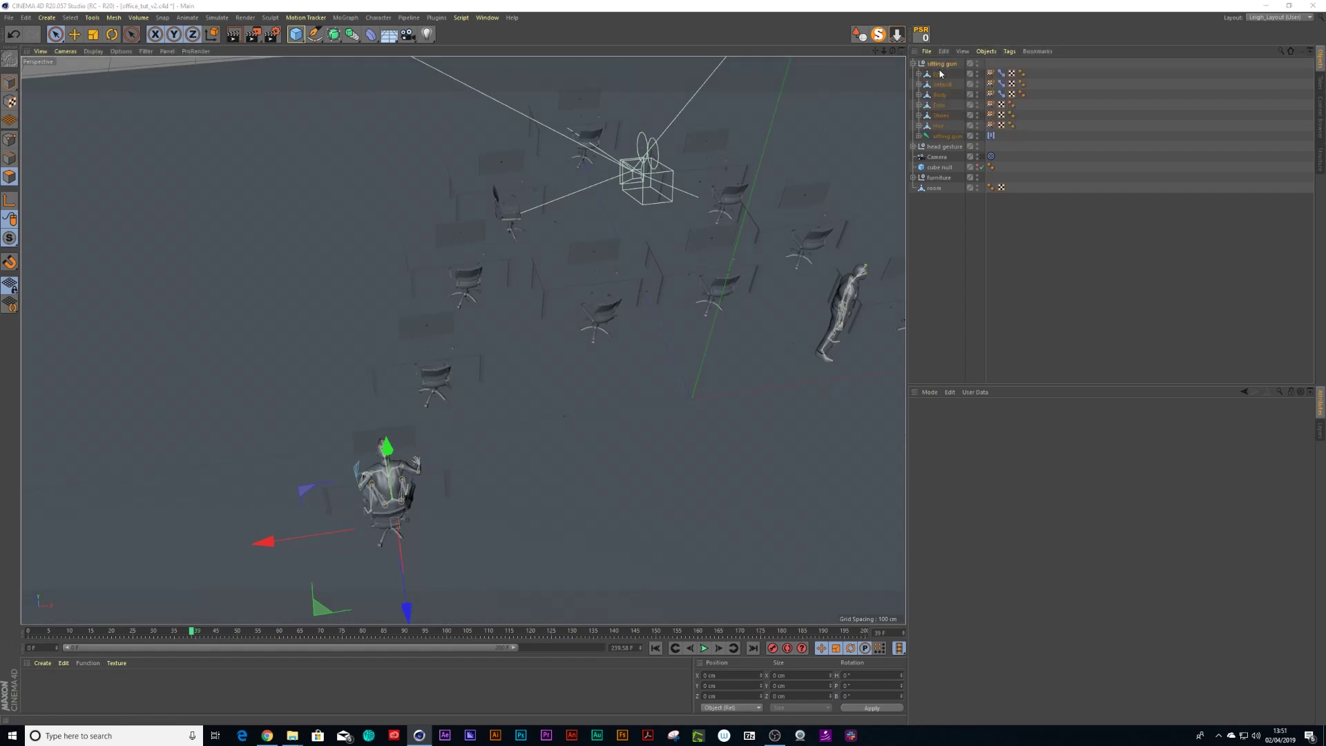
{"action": "left_click", "coordinate": [207, 149]}
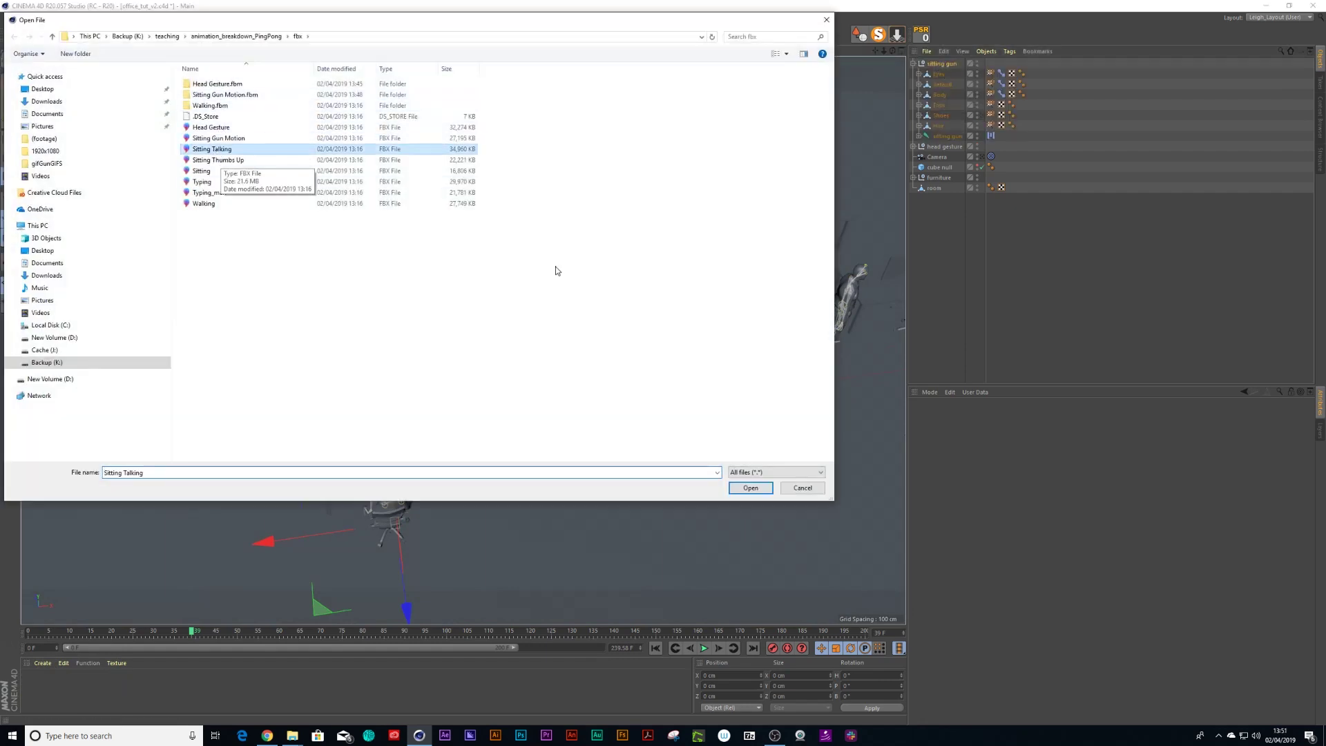
{"action": "left_click", "coordinate": [751, 487]}
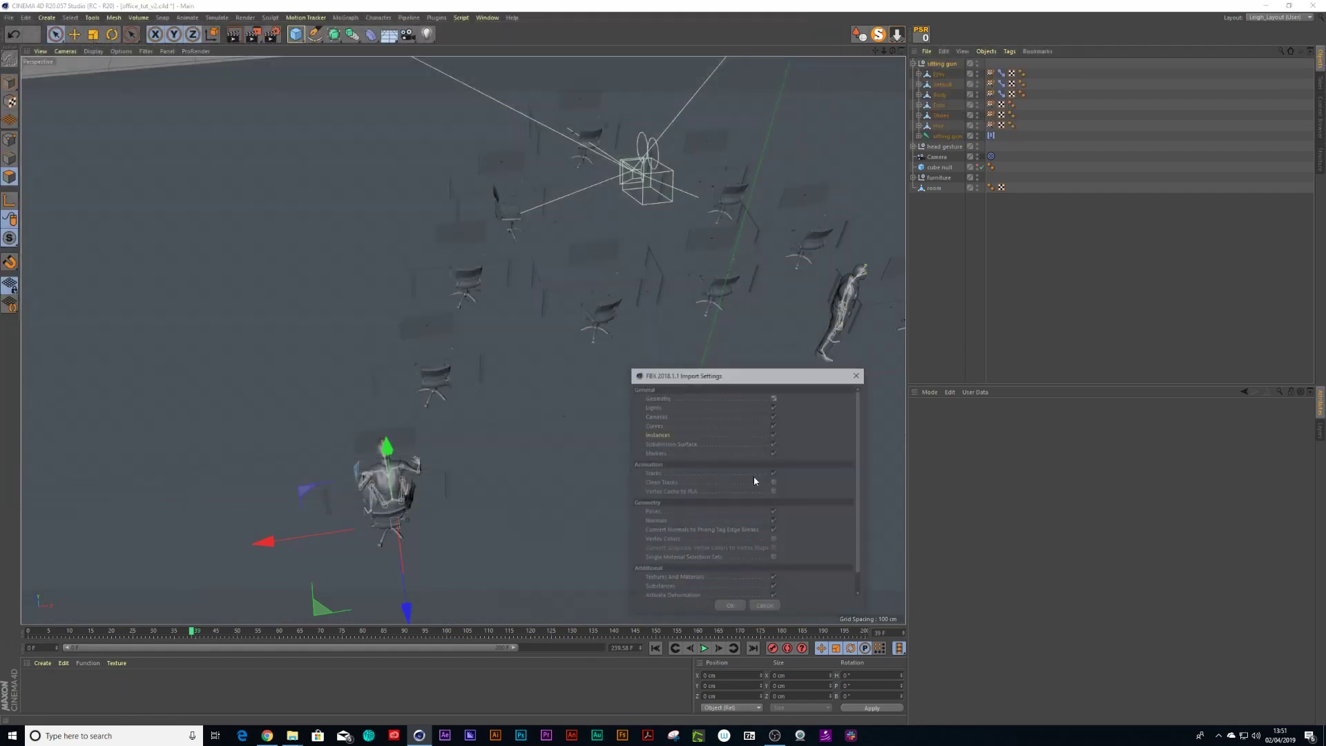
{"action": "left_click", "coordinate": [729, 608]}
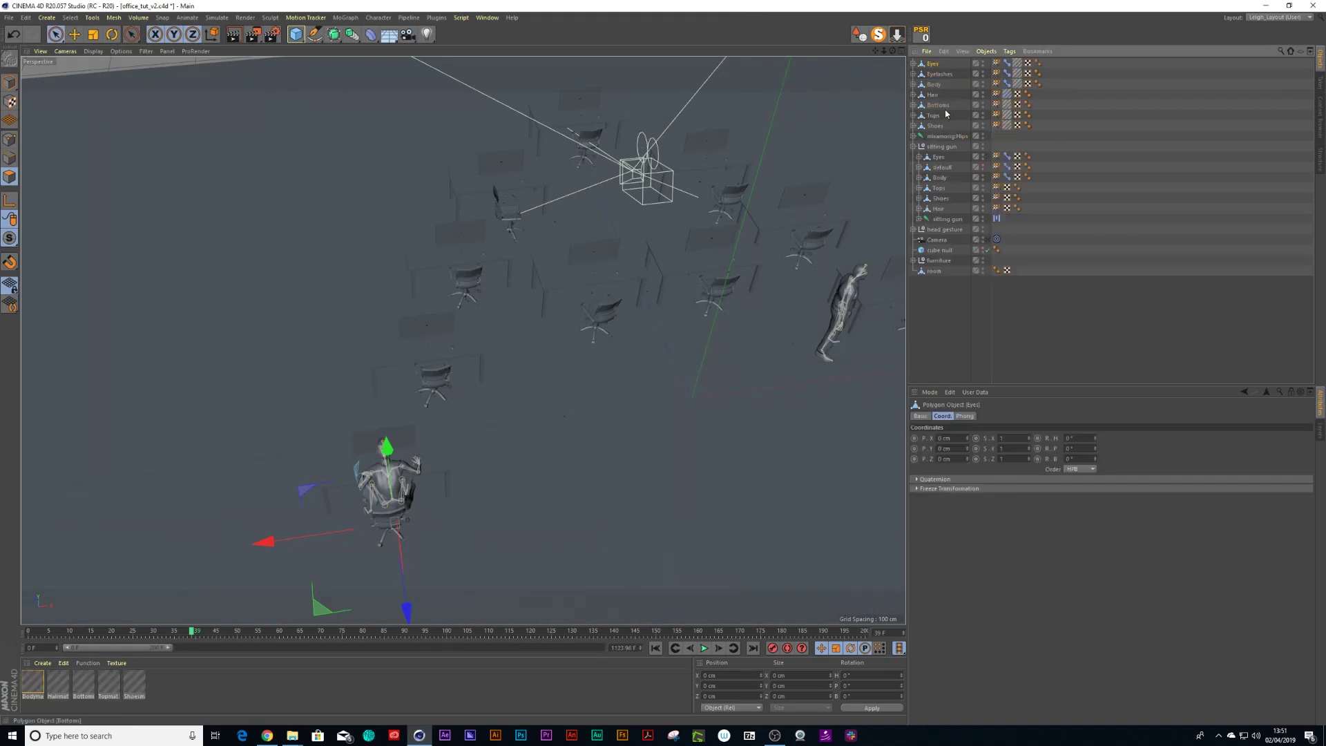
Group the imported meshes from Eyes to Shoes and the mixamorig:Hips joint under a null named "sitting talking"
{"action": "left_click", "coordinate": [914, 146]}
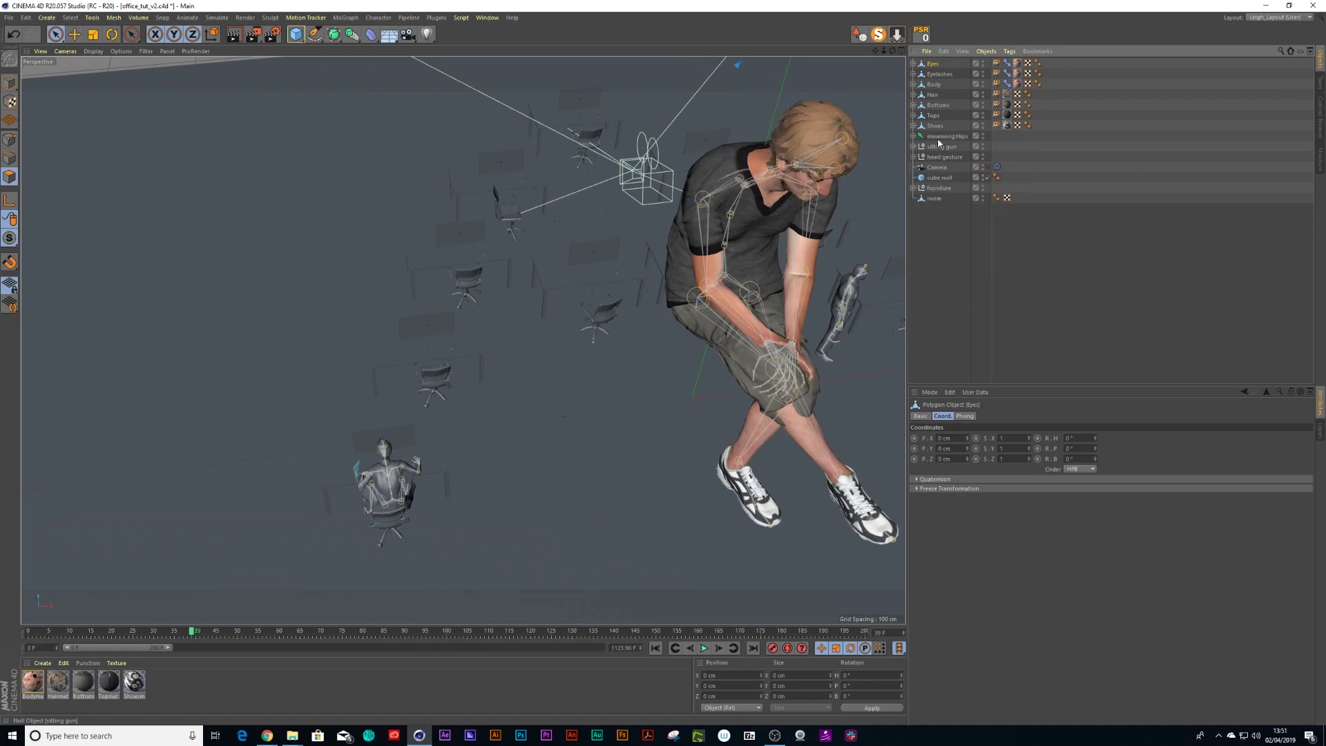
{"action": "left_click", "coordinate": [939, 137]}
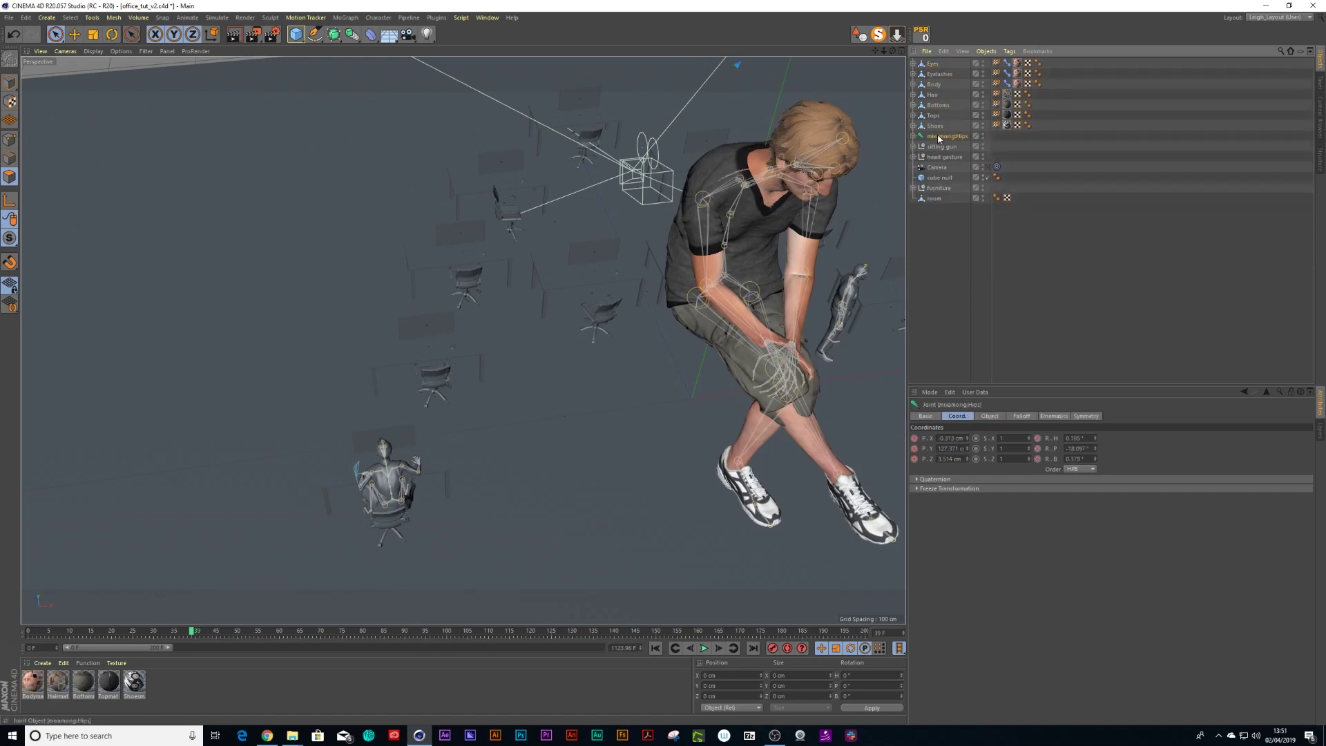
{"action": "left_click", "coordinate": [933, 64], "text": "shift"}
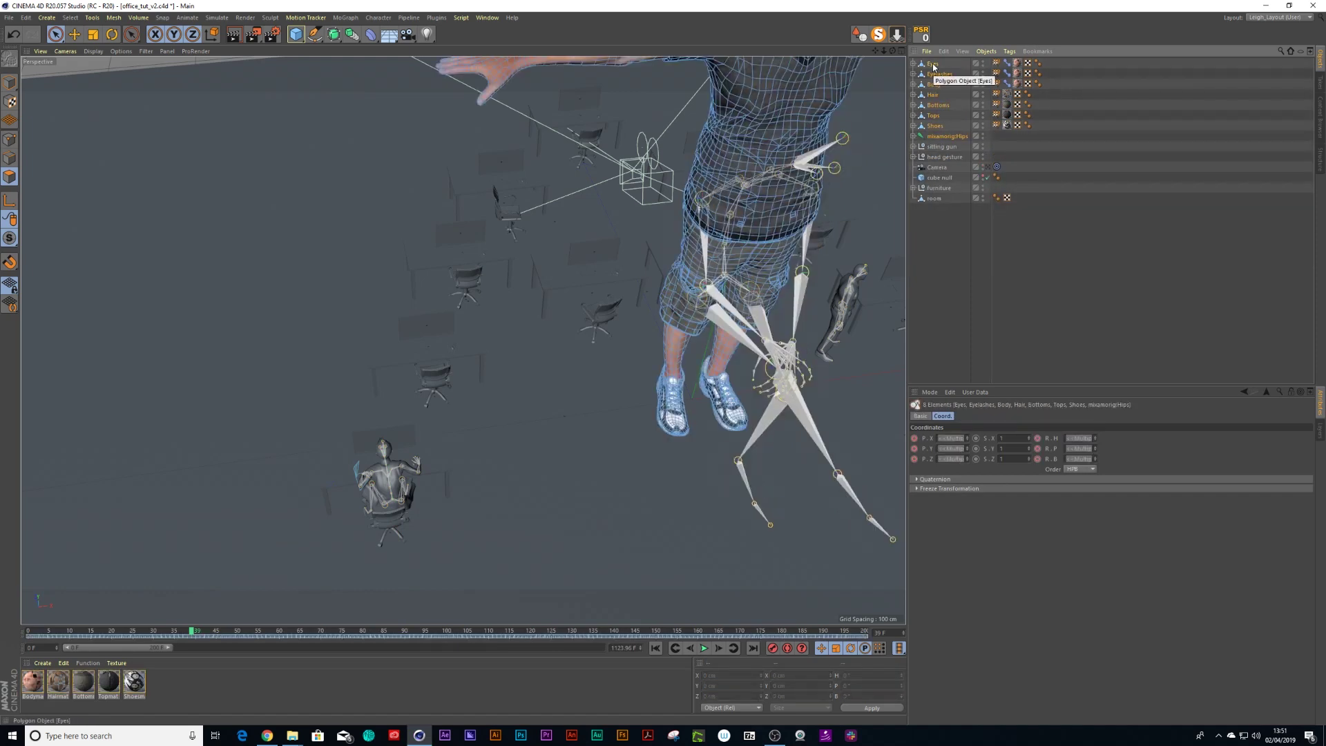
{"action": "key", "text": "alt+g"}
{"action": "double_click", "coordinate": [933, 63]}
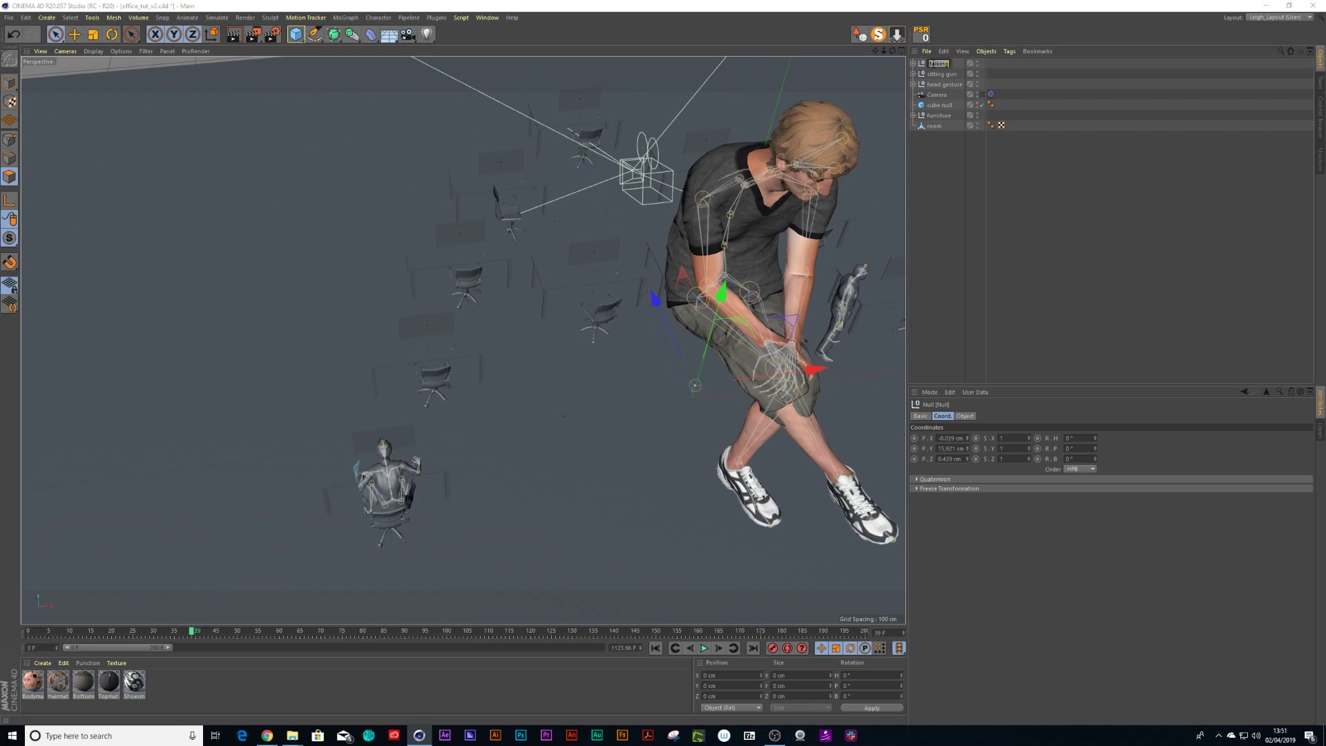
Convert the sitting talking character's mixamorig:Hips animation into a motion clip with the source name "sitting talking"
{"action": "left_click", "coordinate": [912, 65]}
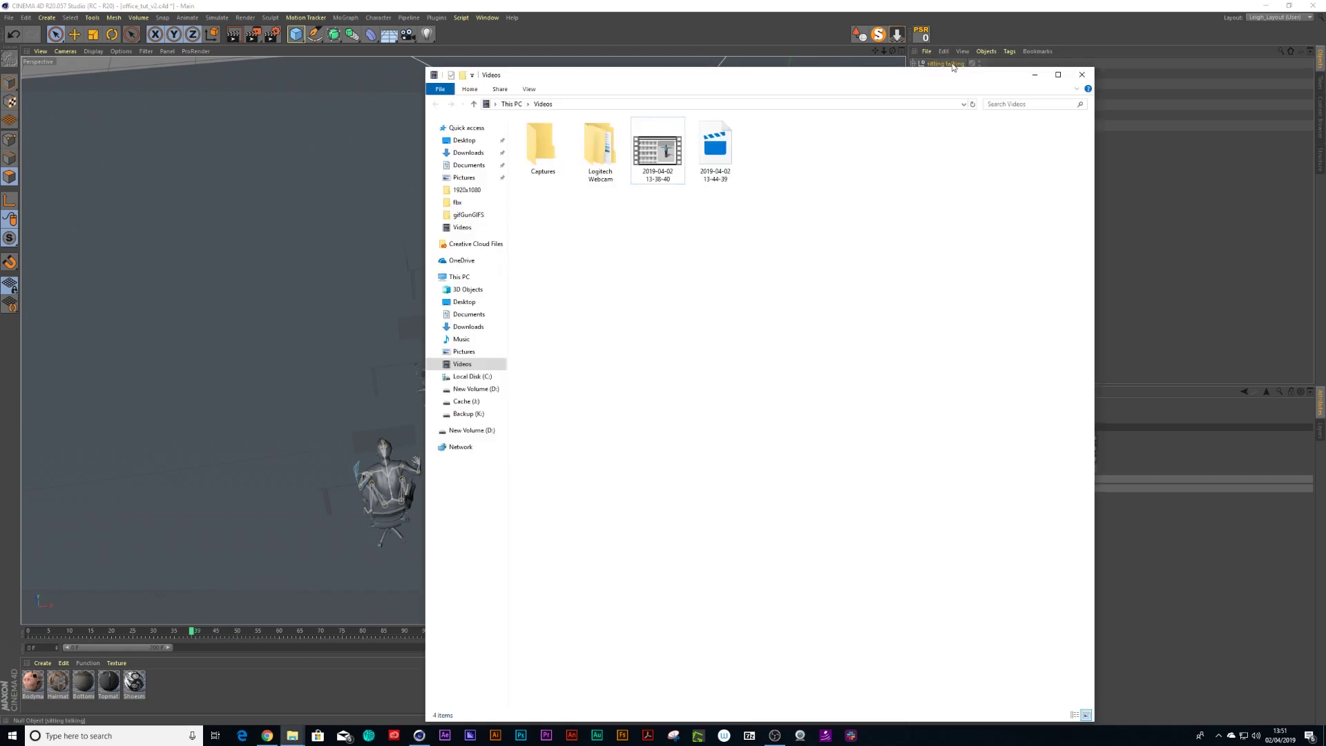
{"action": "left_click", "coordinate": [1036, 72]}
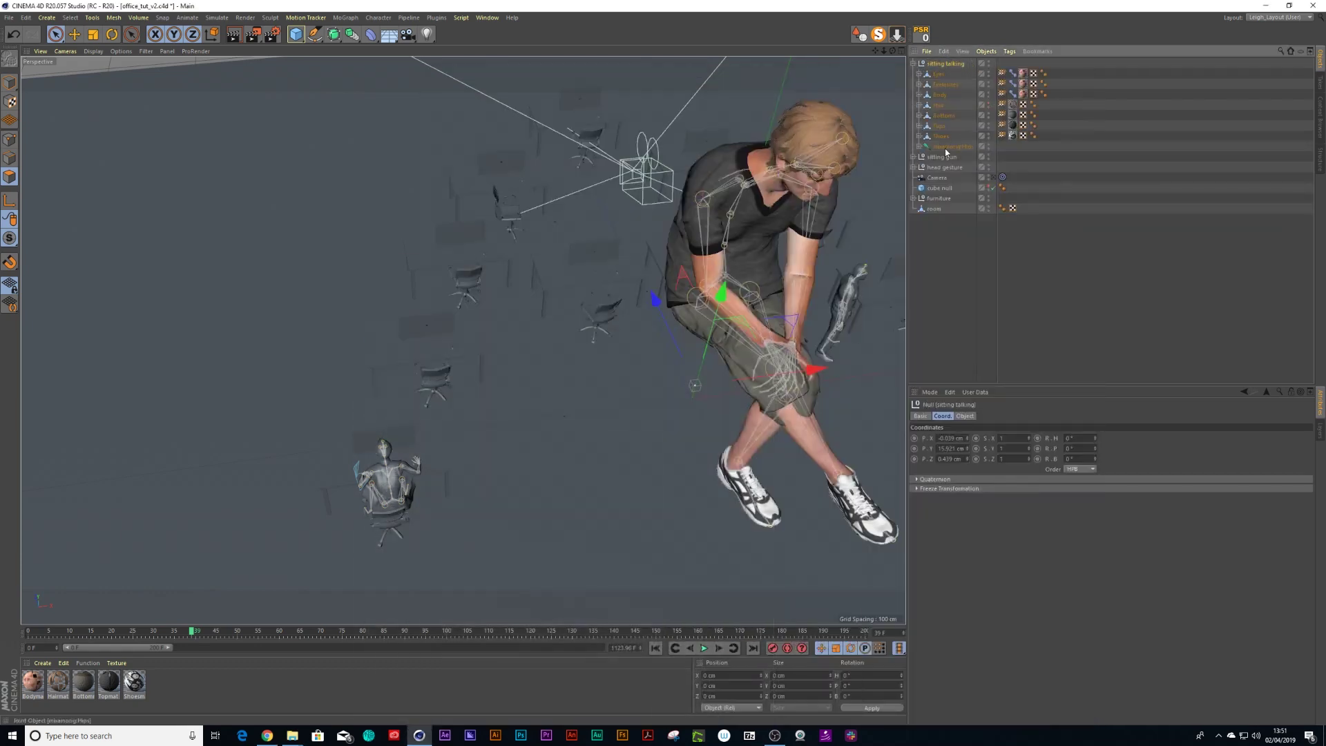
{"action": "left_click", "coordinate": [948, 148]}
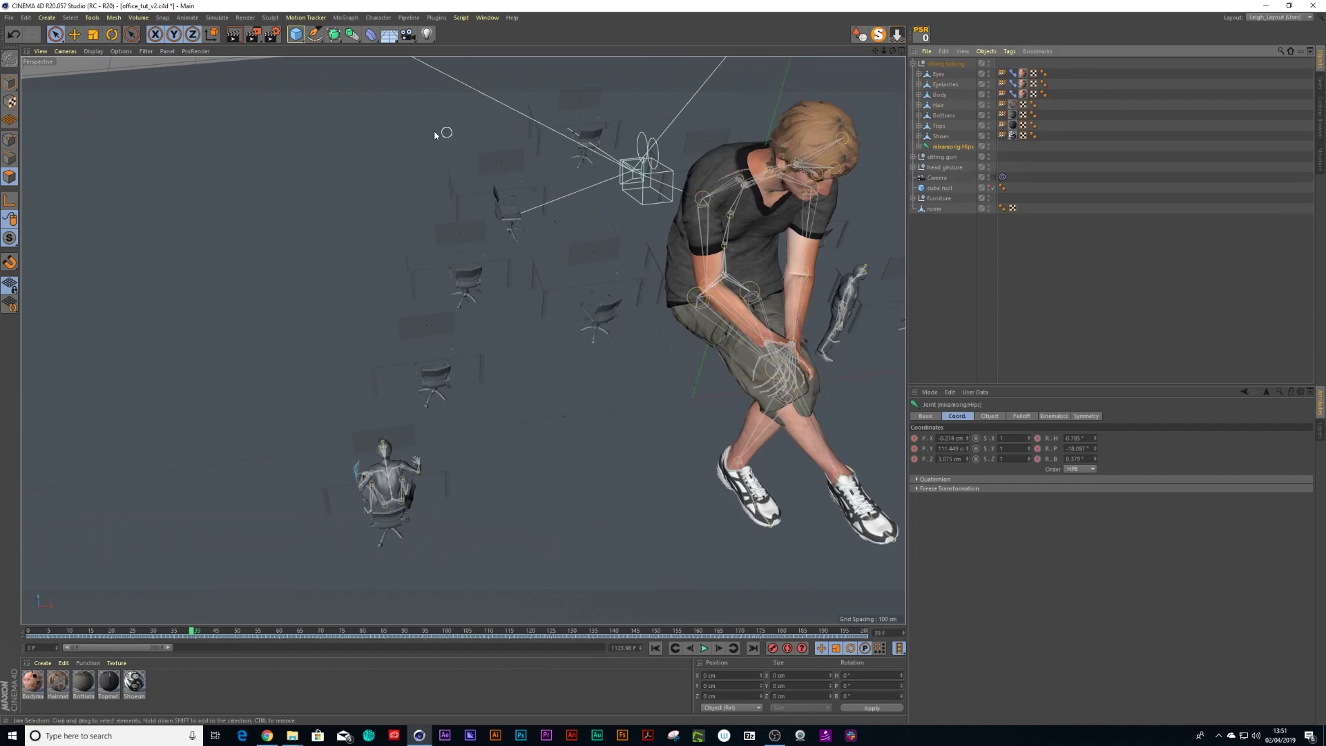
{"action": "left_click", "coordinate": [245, 18]}
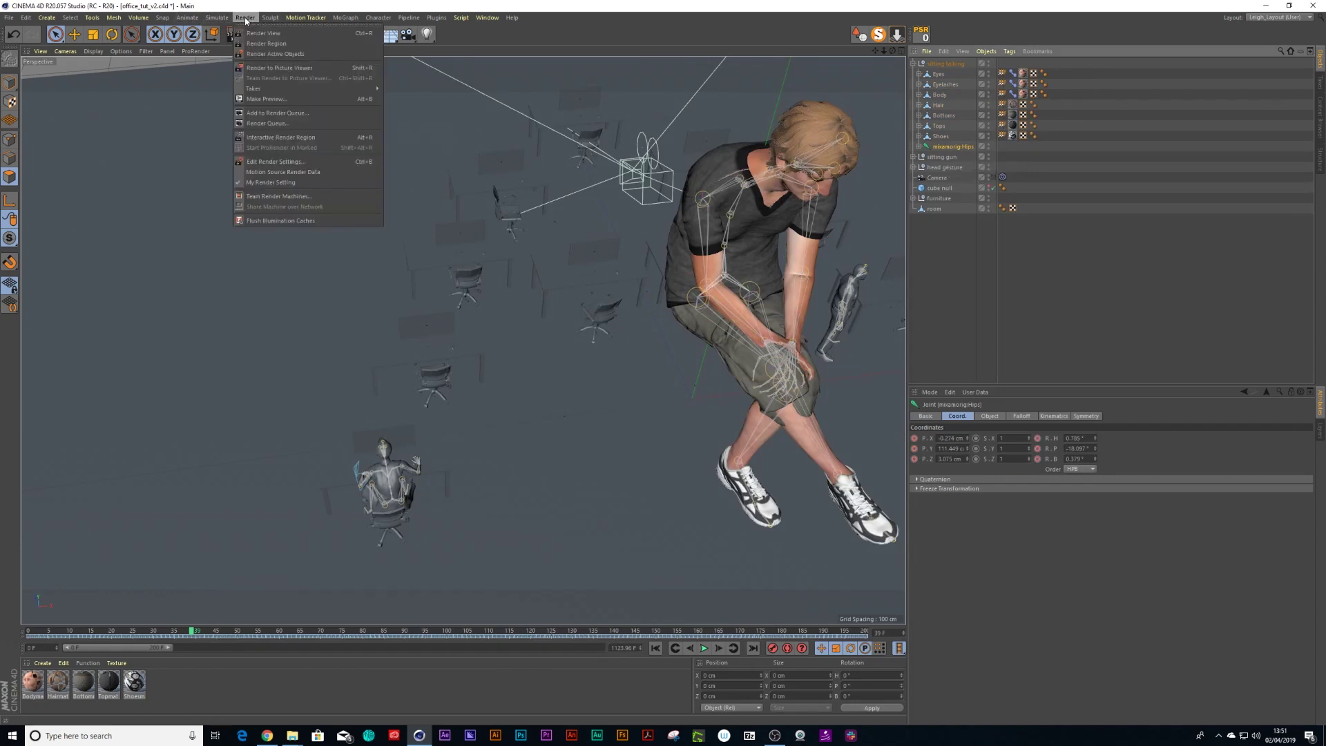
{"action": "mouse_move", "coordinate": [213, 24]}
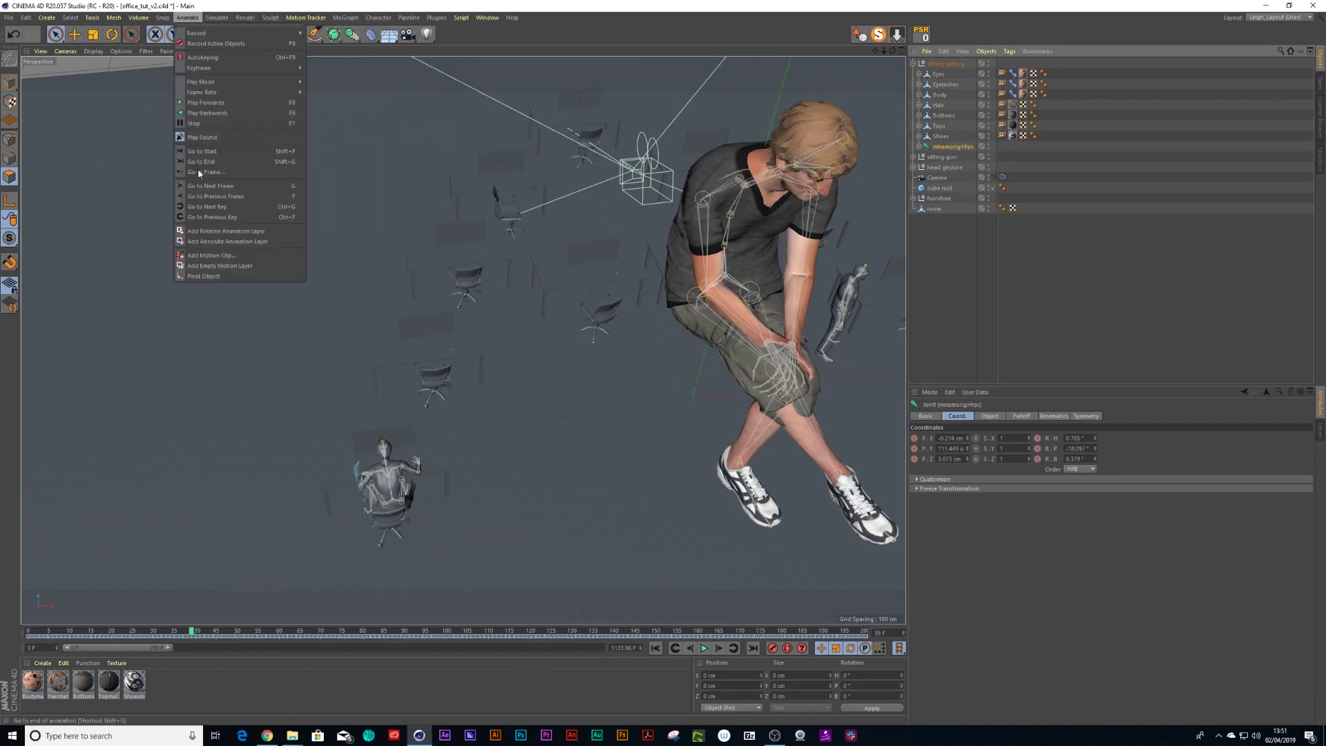
{"action": "left_click", "coordinate": [205, 255]}
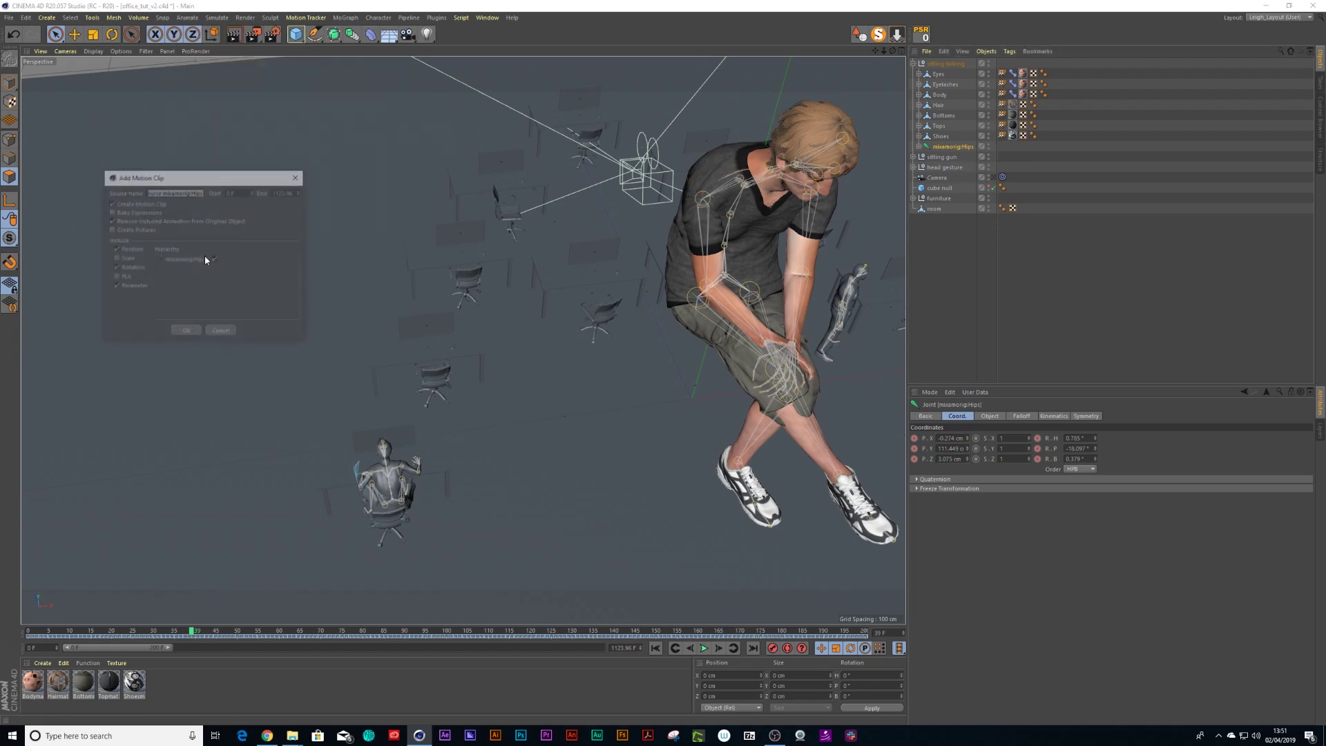
{"action": "type", "text": "sitting talking"}
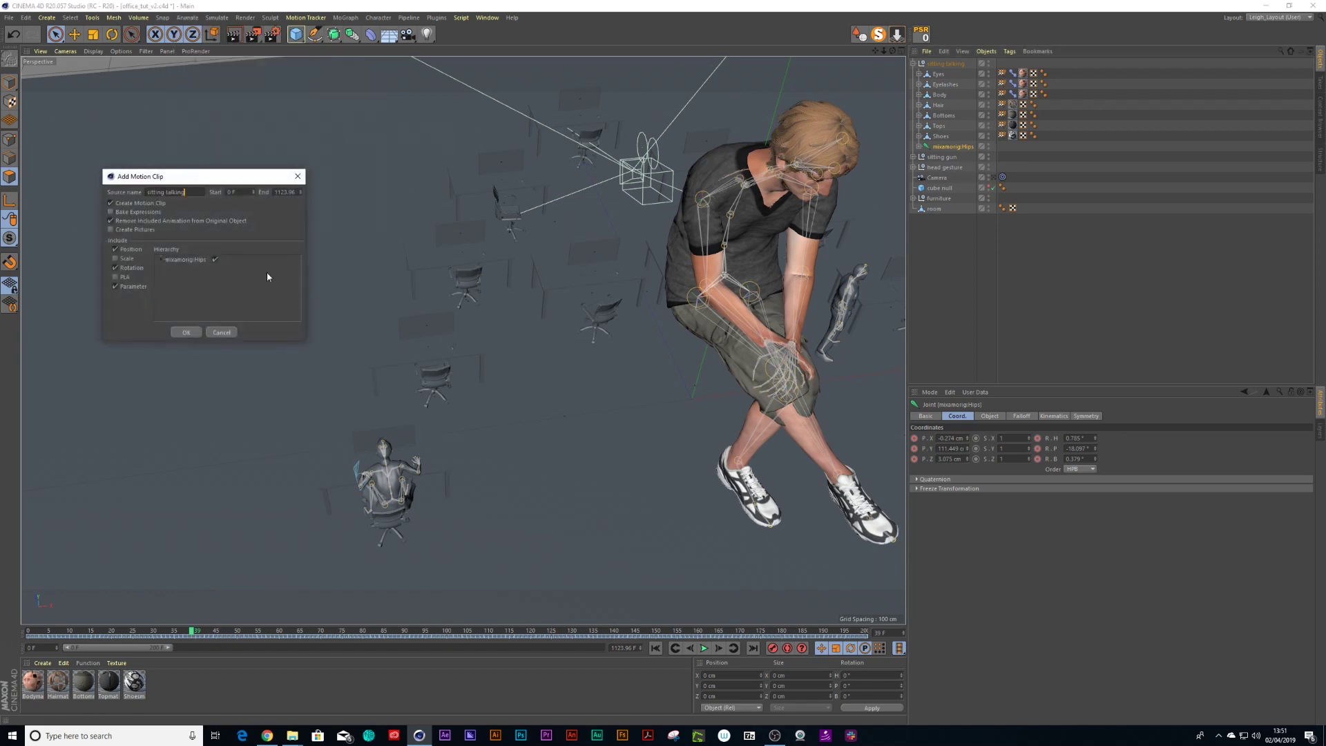
{"action": "left_click", "coordinate": [183, 335]}
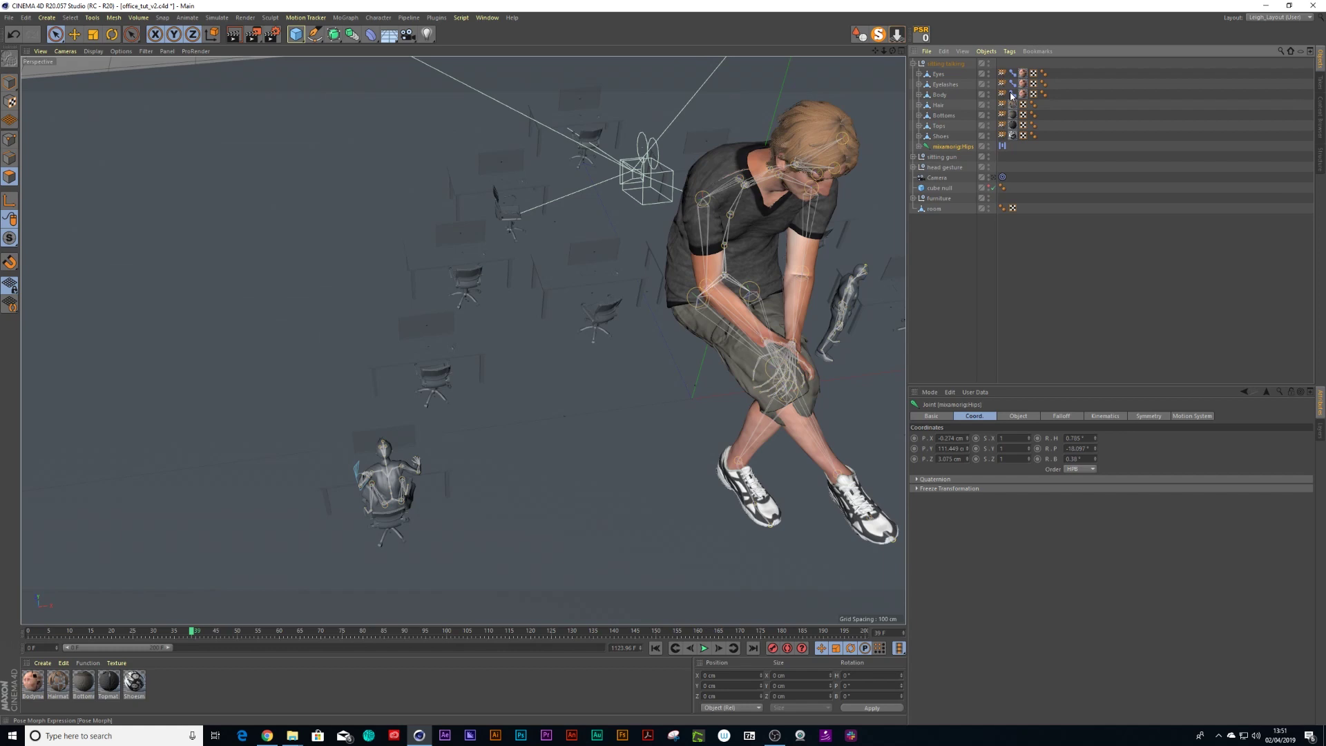
Rename the mixamorig:Hips entry to "sitting talking" in the timeline's Motion Mode and close the timeline
{"action": "key", "text": "shift+F3"}
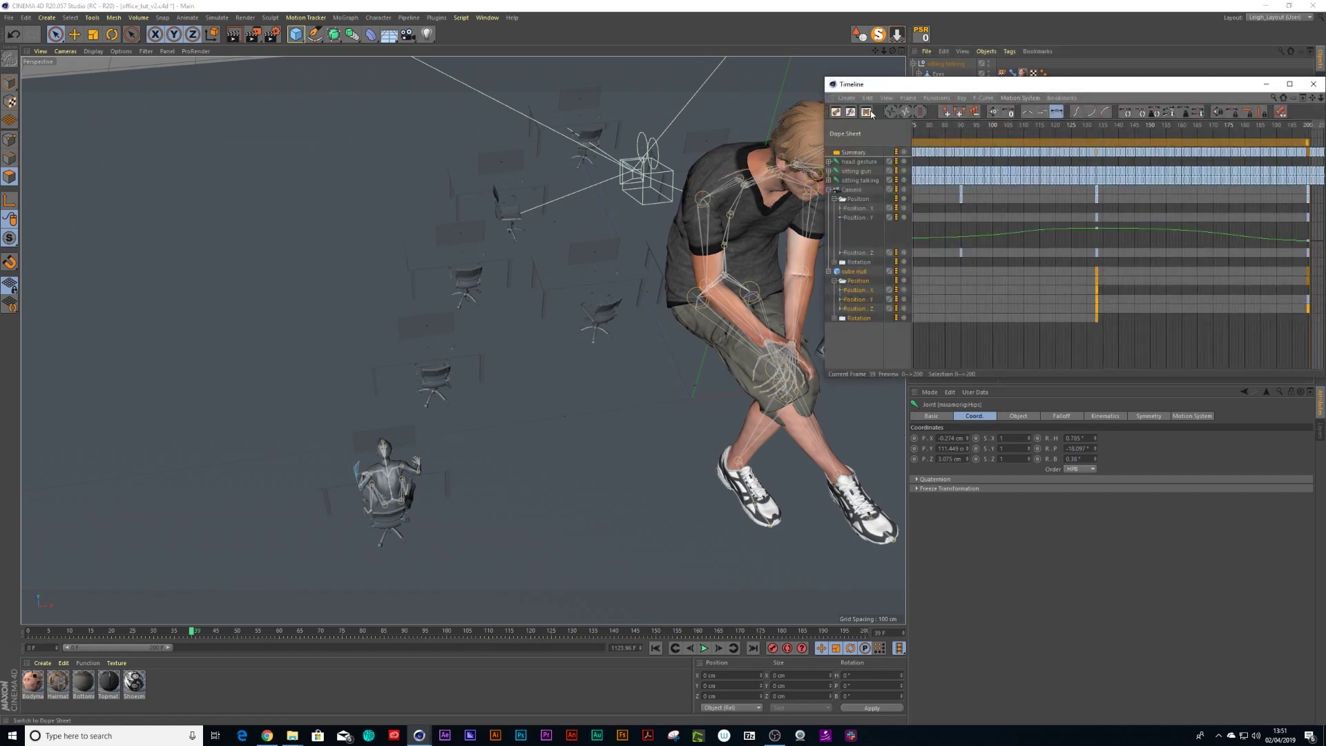
{"action": "left_click", "coordinate": [867, 112]}
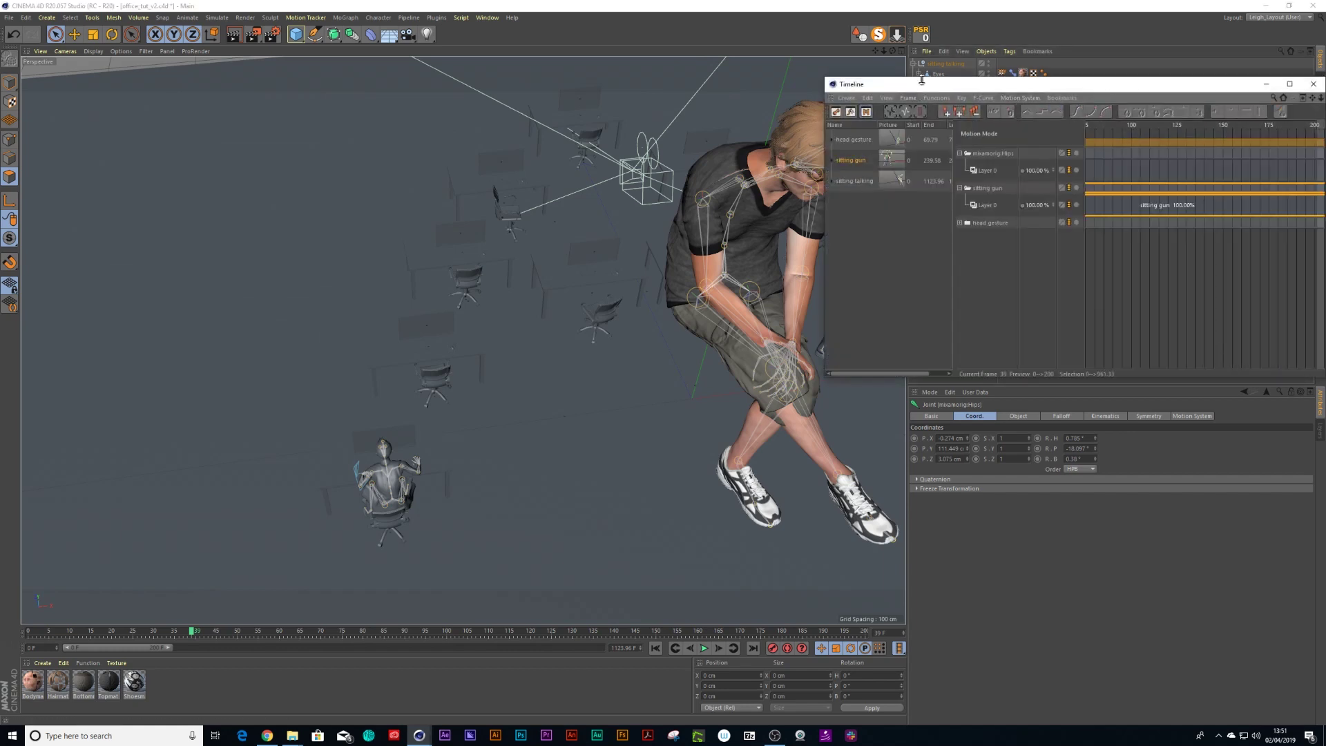
{"action": "left_click_drag", "start_coordinate": [922, 83], "coordinate": [464, 136]}
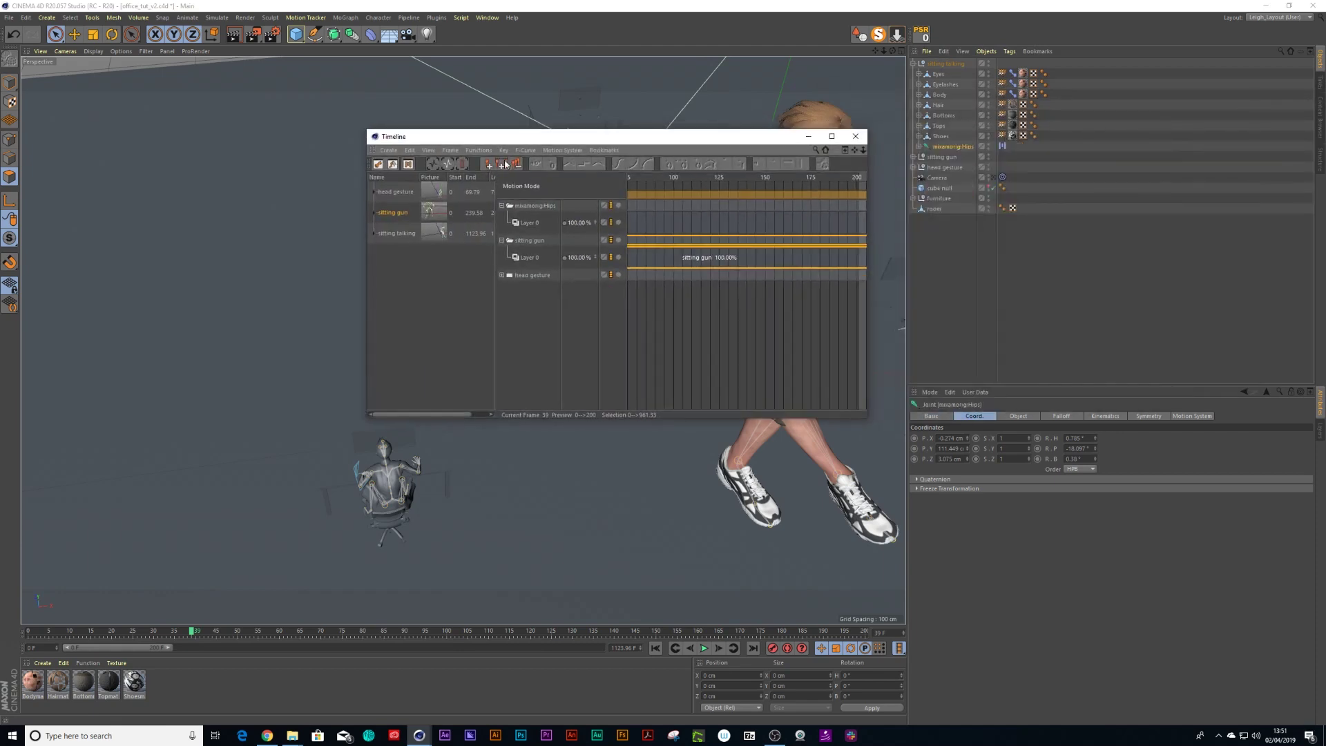
{"action": "left_click", "coordinate": [532, 209]}
{"action": "double_click", "coordinate": [533, 208]}
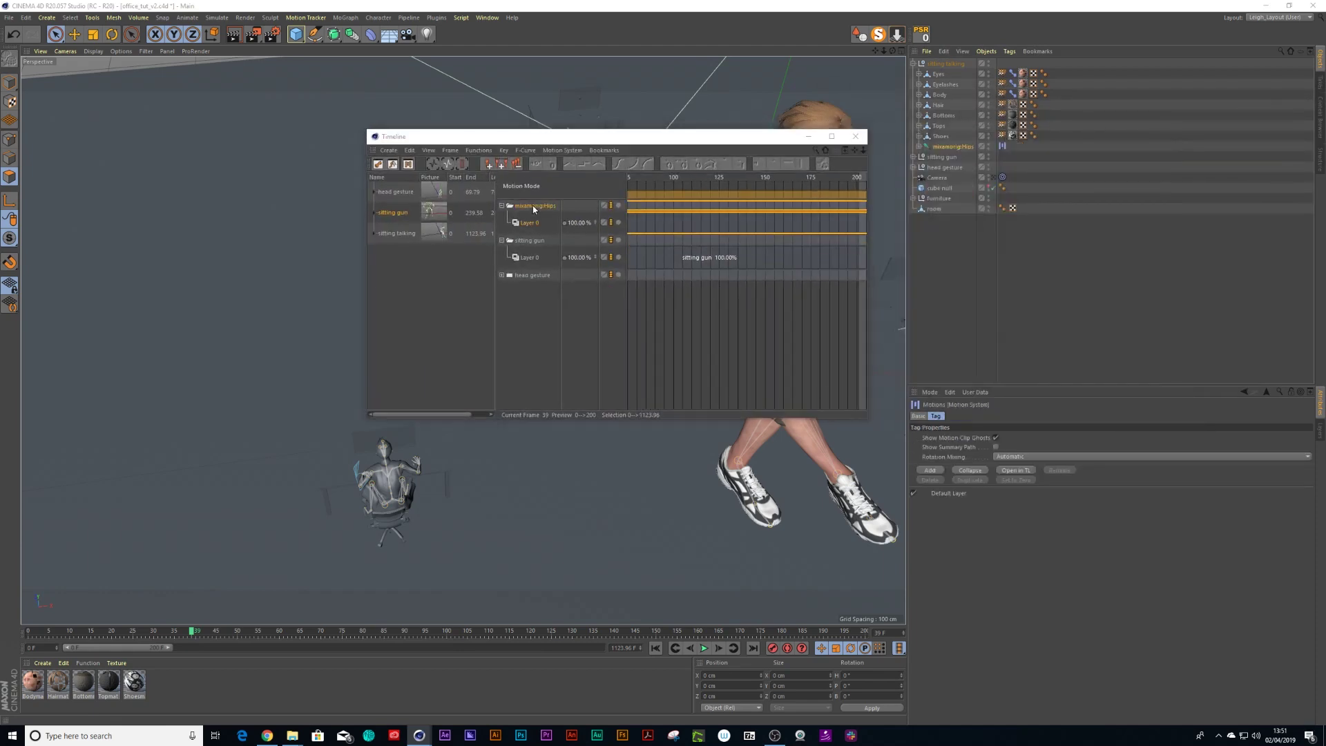
{"action": "type", "text": "sitting talking"}
{"action": "key", "text": "Return"}
{"action": "left_click", "coordinate": [854, 136]}
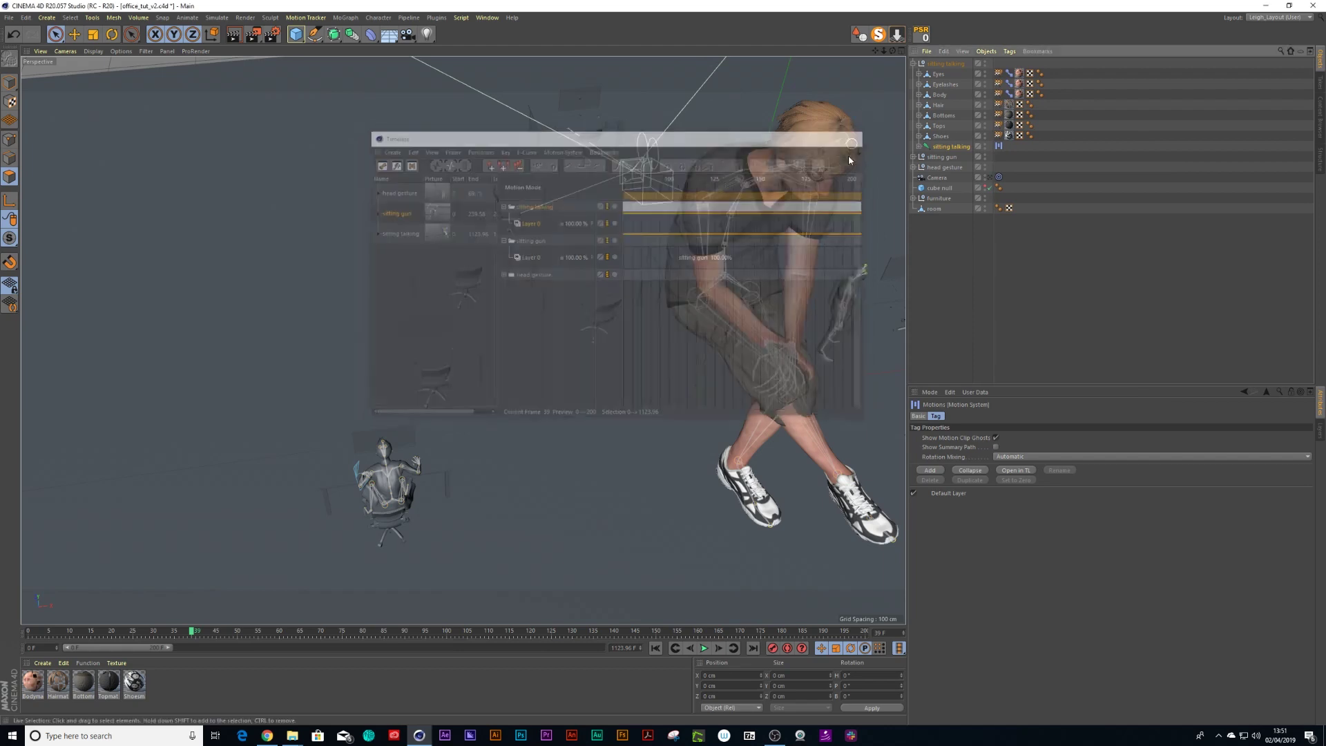
Set the sitting talking null's X, Y and Z scale to 0.5
{"action": "left_click_drag", "start_coordinate": [800, 242], "coordinate": [732, 303], "text": "alt"}
{"action": "left_click", "coordinate": [914, 64]}
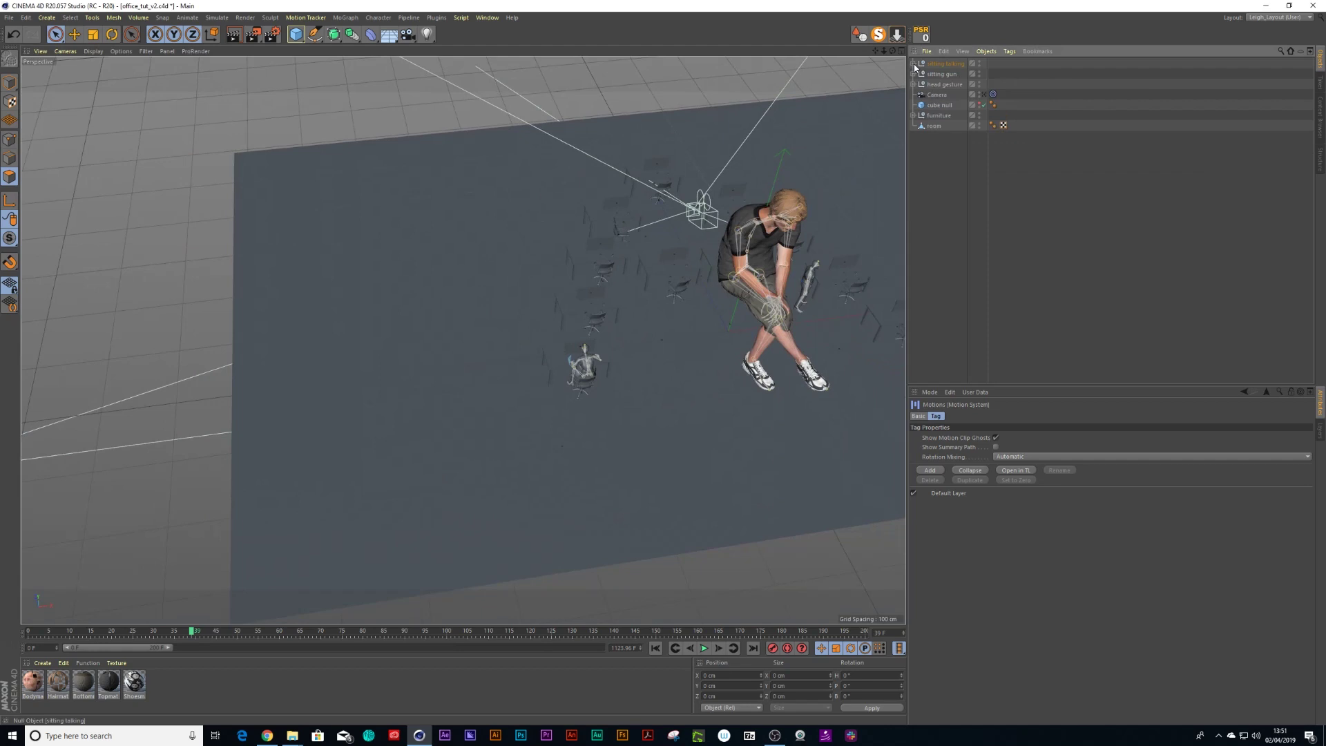
{"action": "left_click", "coordinate": [941, 64]}
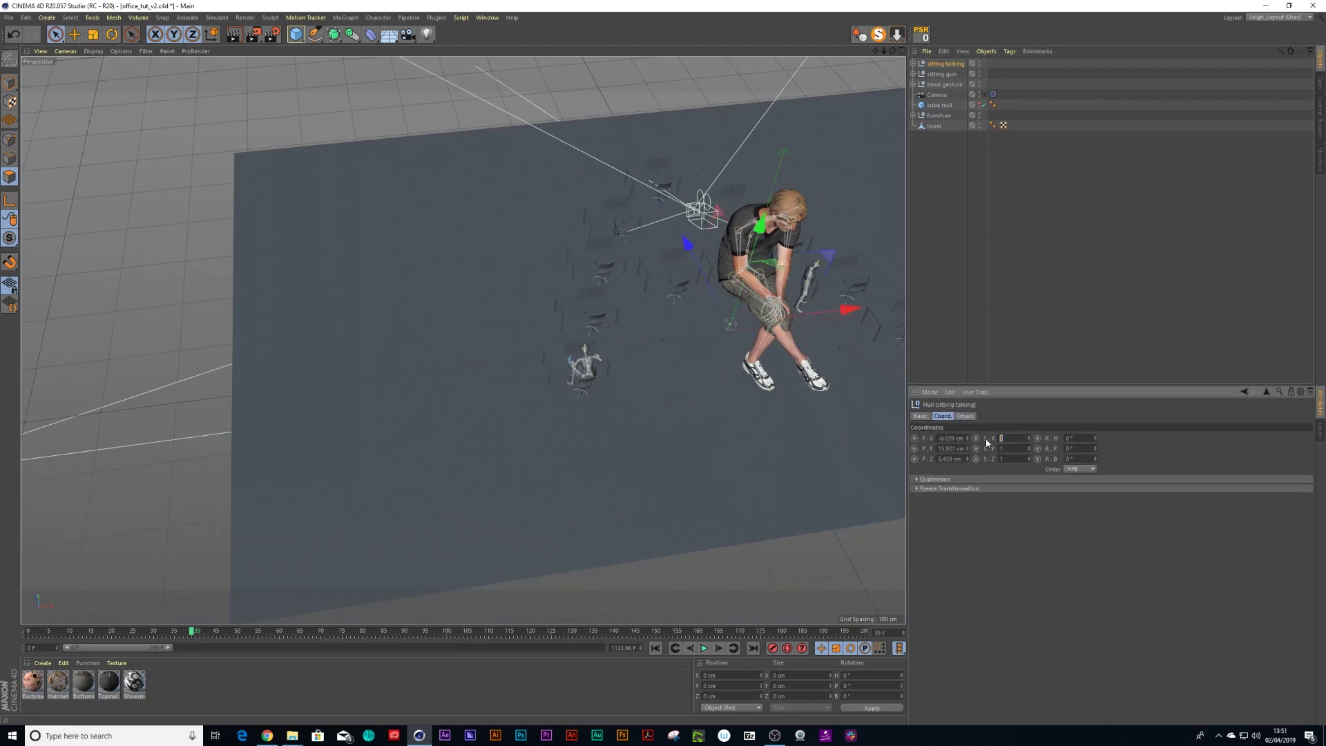
{"action": "type", "text": "0.5"}
{"action": "key", "text": "Return"}
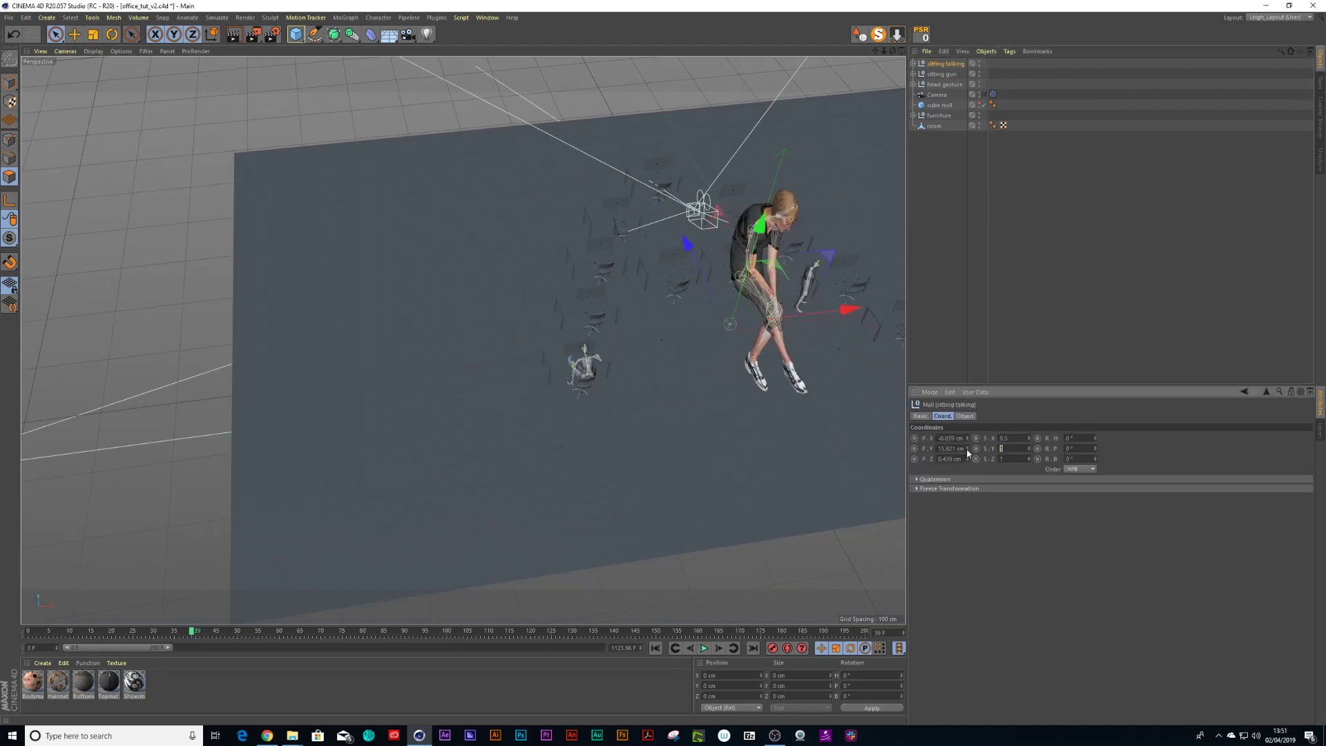
{"action": "type", "text": "0.5"}
{"action": "key", "text": "Return"}
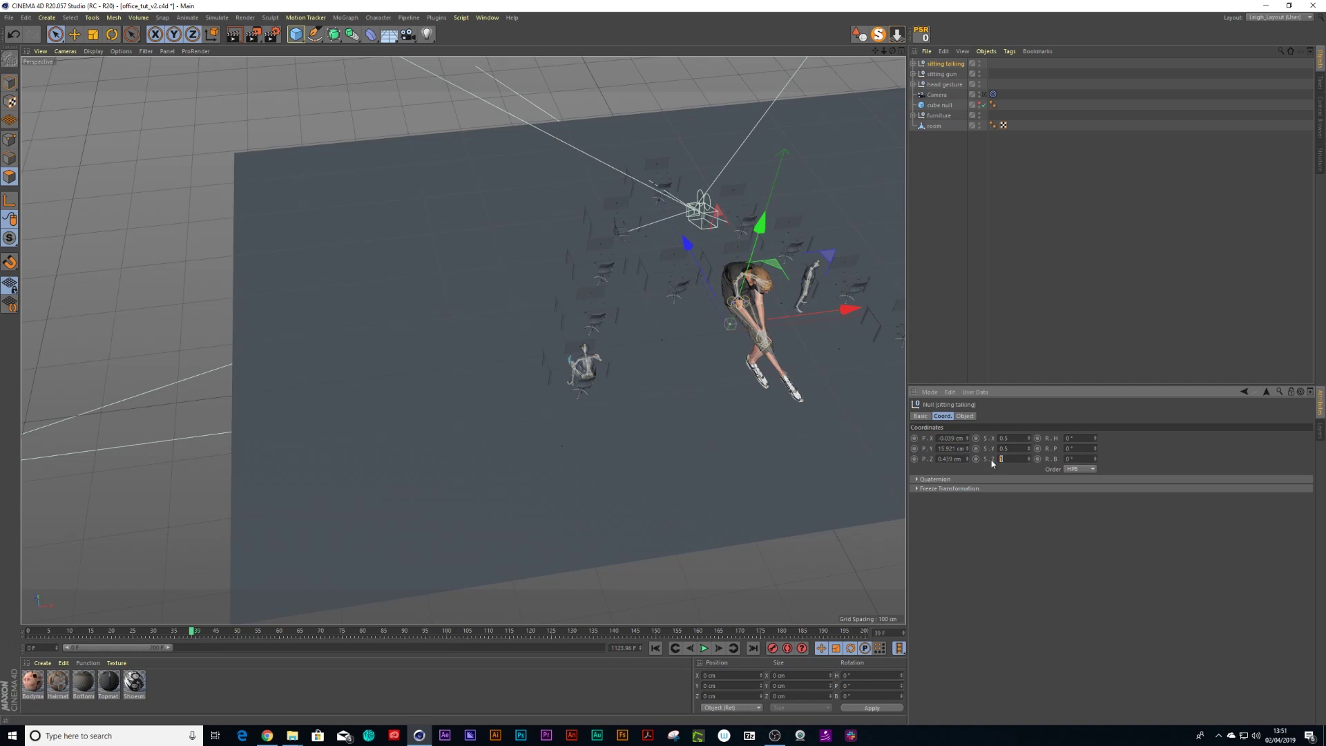
{"action": "key", "text": "Return"}
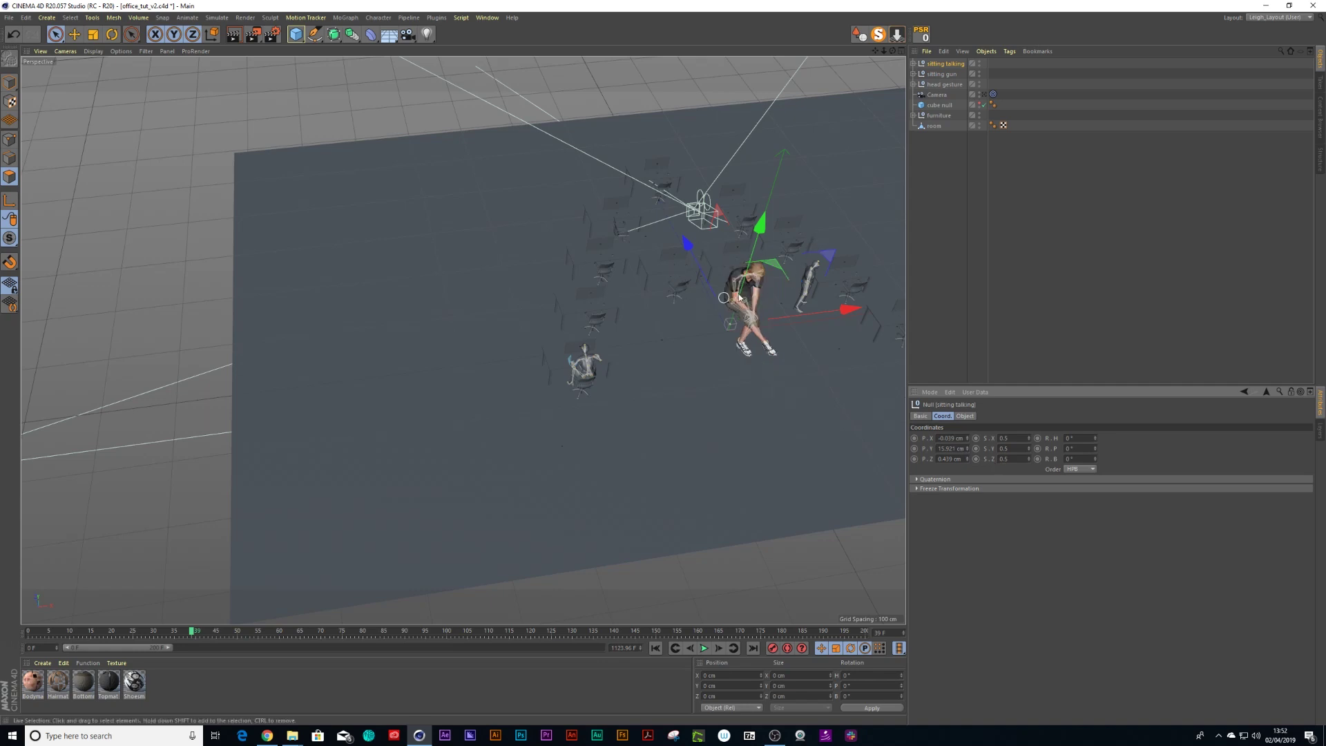
Move the sitting talking null across the floor to a desk chair, at about X -121.7 cm and Z 219.9 cm
{"action": "left_click_drag", "start_coordinate": [772, 275], "coordinate": [645, 242]}
{"action": "scroll", "coordinate": [659, 208], "scroll_direction": "up", "scroll_amount": 3}
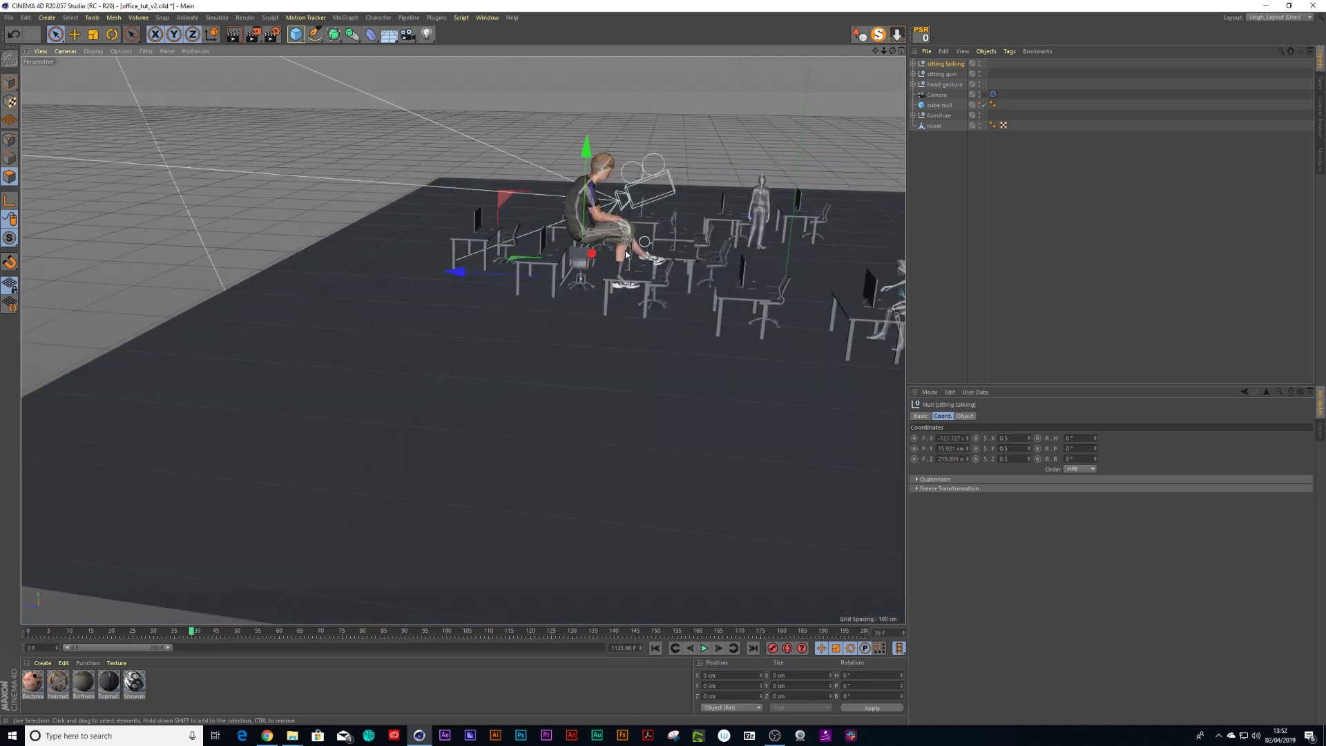
{"action": "scroll", "coordinate": [667, 240], "scroll_direction": "up", "scroll_amount": 3}
{"action": "scroll", "coordinate": [667, 240], "scroll_direction": "up", "scroll_amount": 2}
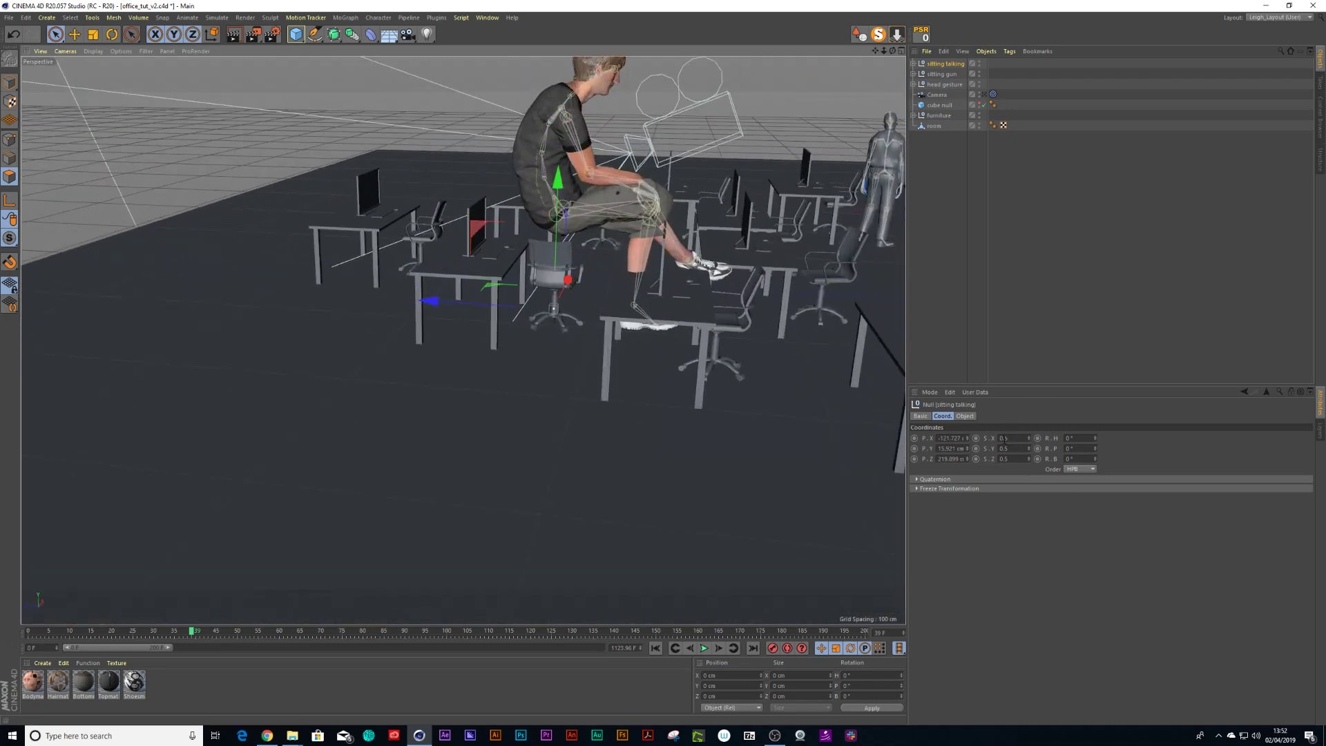
Set the sitting talking null's X, Y and Z scale to 0.3
{"action": "left_click", "coordinate": [1005, 438]}
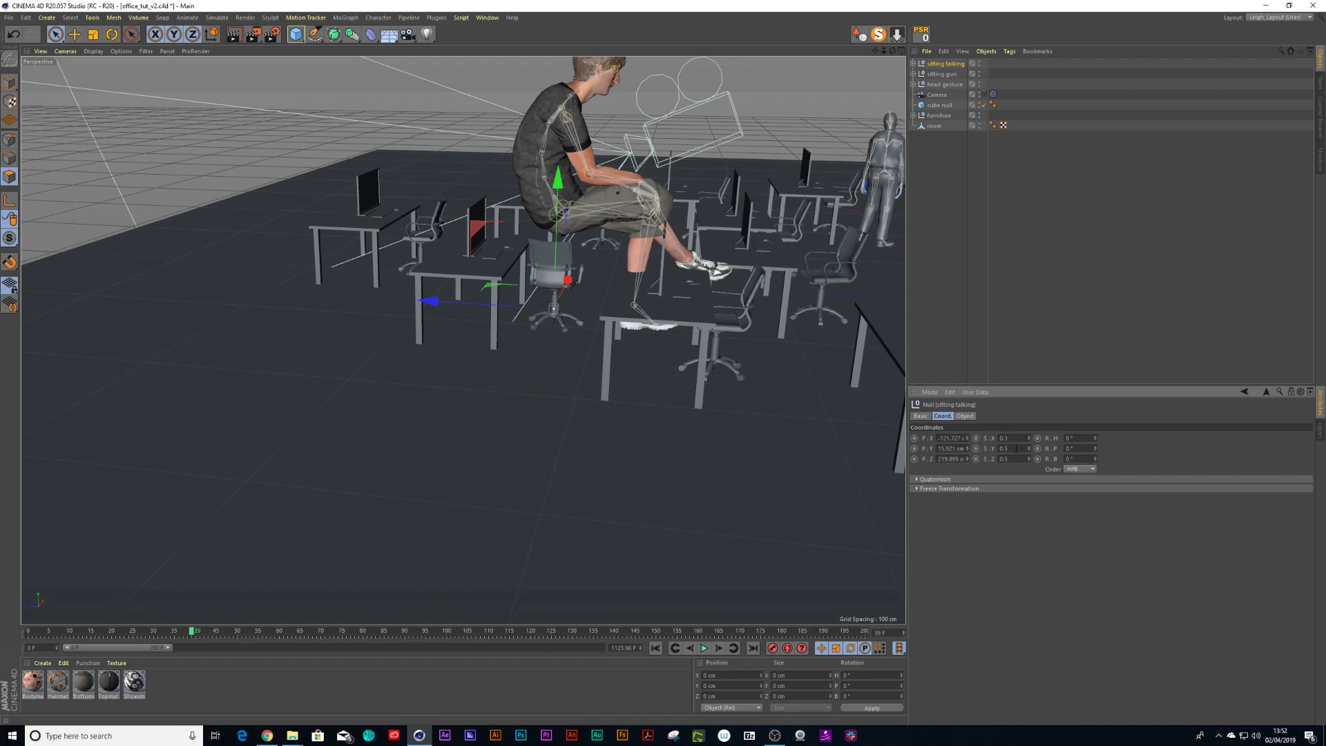
{"action": "type", "text": "0.30"}
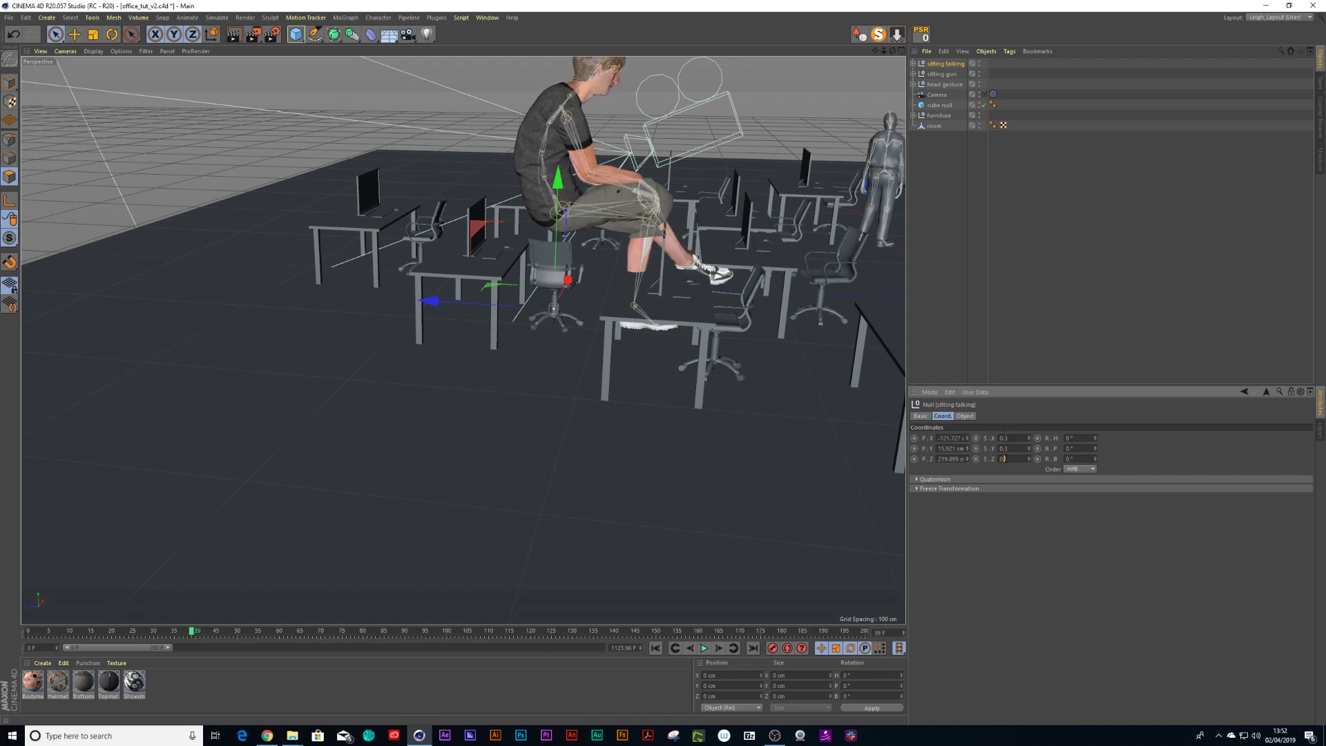
{"action": "type", "text": ".3"}
{"action": "key", "text": "Return"}
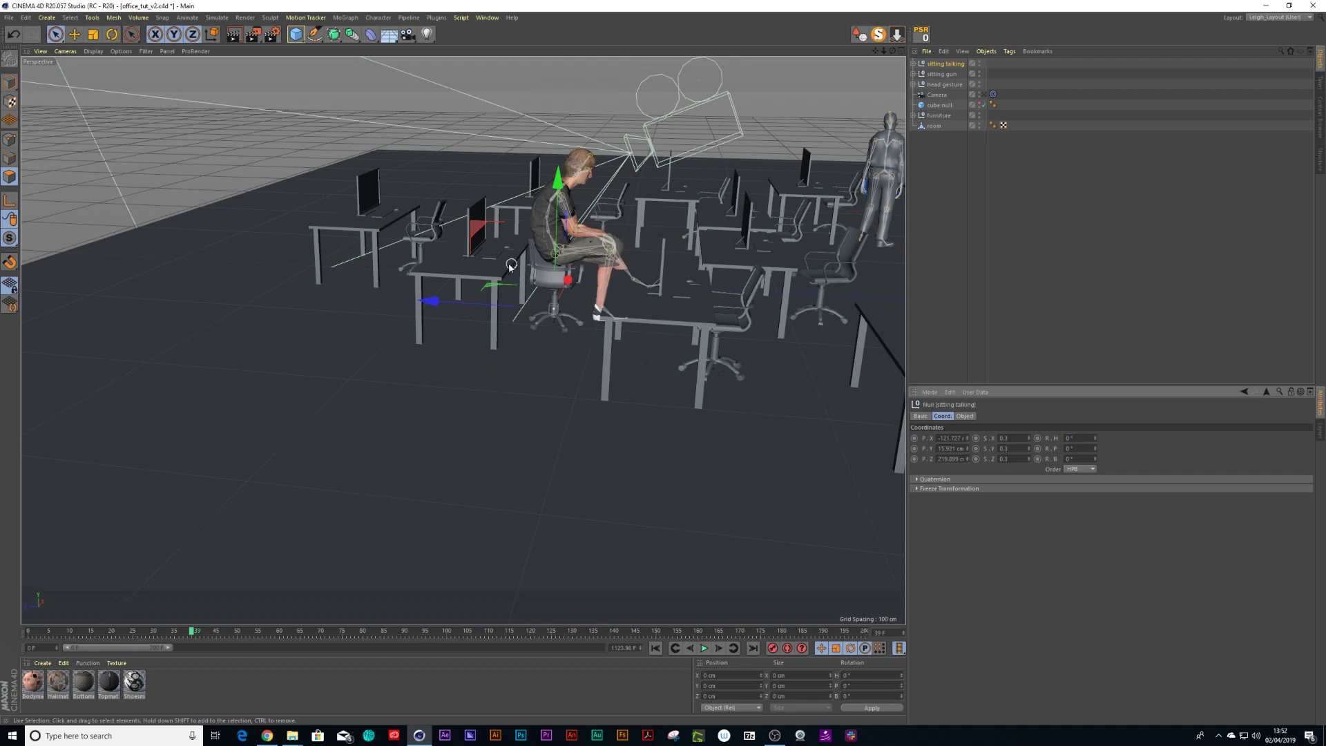
Slide the sitting talking character along the X axis to about -96.9 cm so it lines up with the desk chair
{"action": "right_click_drag", "start_coordinate": [509, 268], "coordinate": [557, 264], "text": "alt"}
{"action": "left_click_drag", "start_coordinate": [573, 255], "coordinate": [488, 278], "text": "alt"}
{"action": "right_click_drag", "start_coordinate": [504, 281], "coordinate": [567, 273], "text": "alt"}
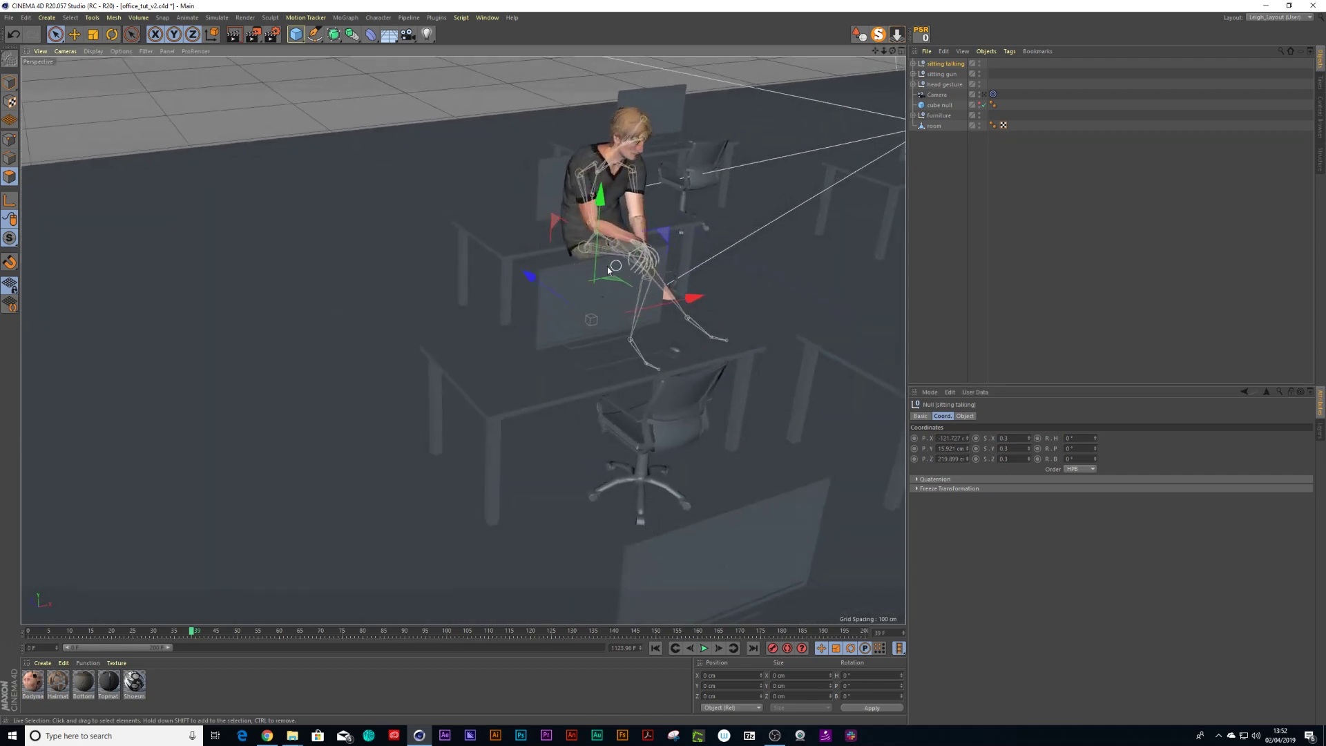
{"action": "left_click_drag", "start_coordinate": [609, 270], "coordinate": [606, 295], "text": "alt"}
{"action": "middle_click_drag", "start_coordinate": [779, 306], "coordinate": [602, 307], "text": "alt"}
{"action": "left_click_drag", "start_coordinate": [669, 309], "coordinate": [700, 335]}
{"action": "scroll", "coordinate": [674, 304], "scroll_direction": "up", "scroll_amount": 3}
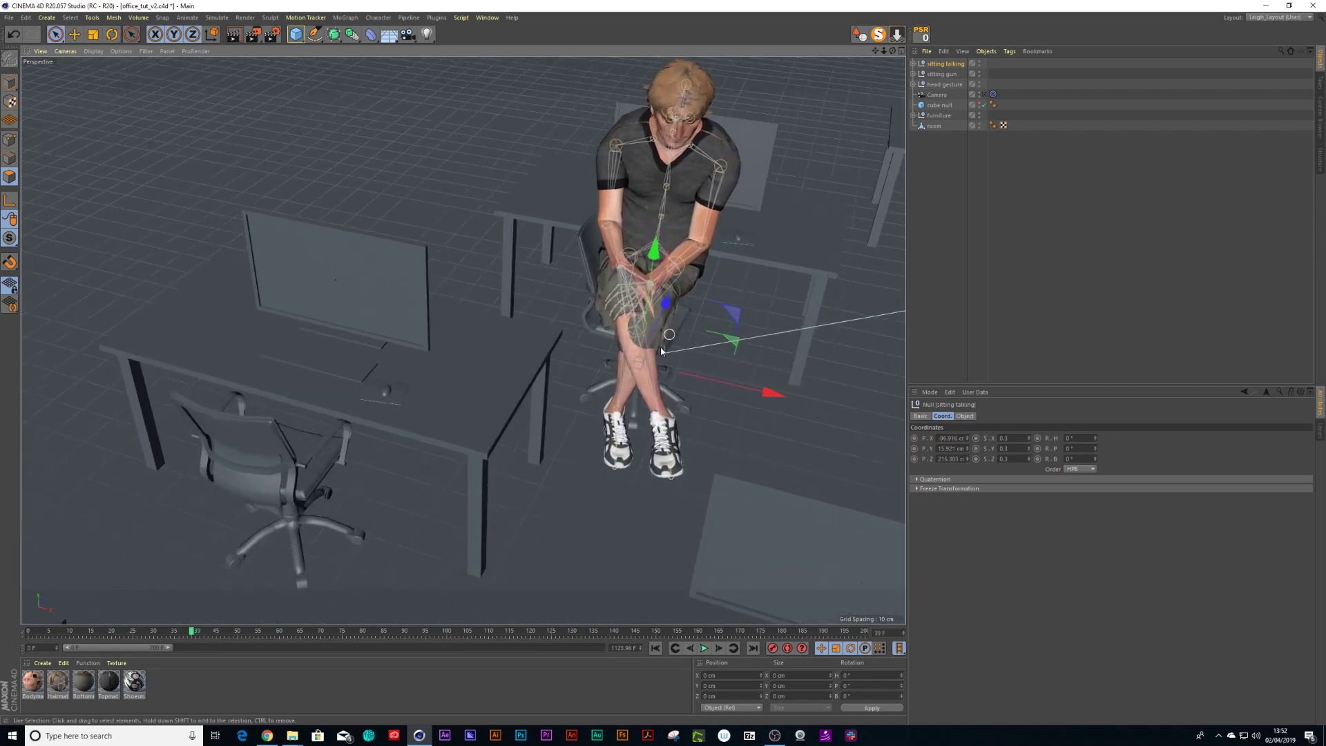
Fine-tune the sitting talking character's placement on the chair and raise it about 4 cm so it rests on the seat
{"action": "key", "text": "r"}
{"action": "left_click_drag", "start_coordinate": [591, 403], "coordinate": [721, 273]}
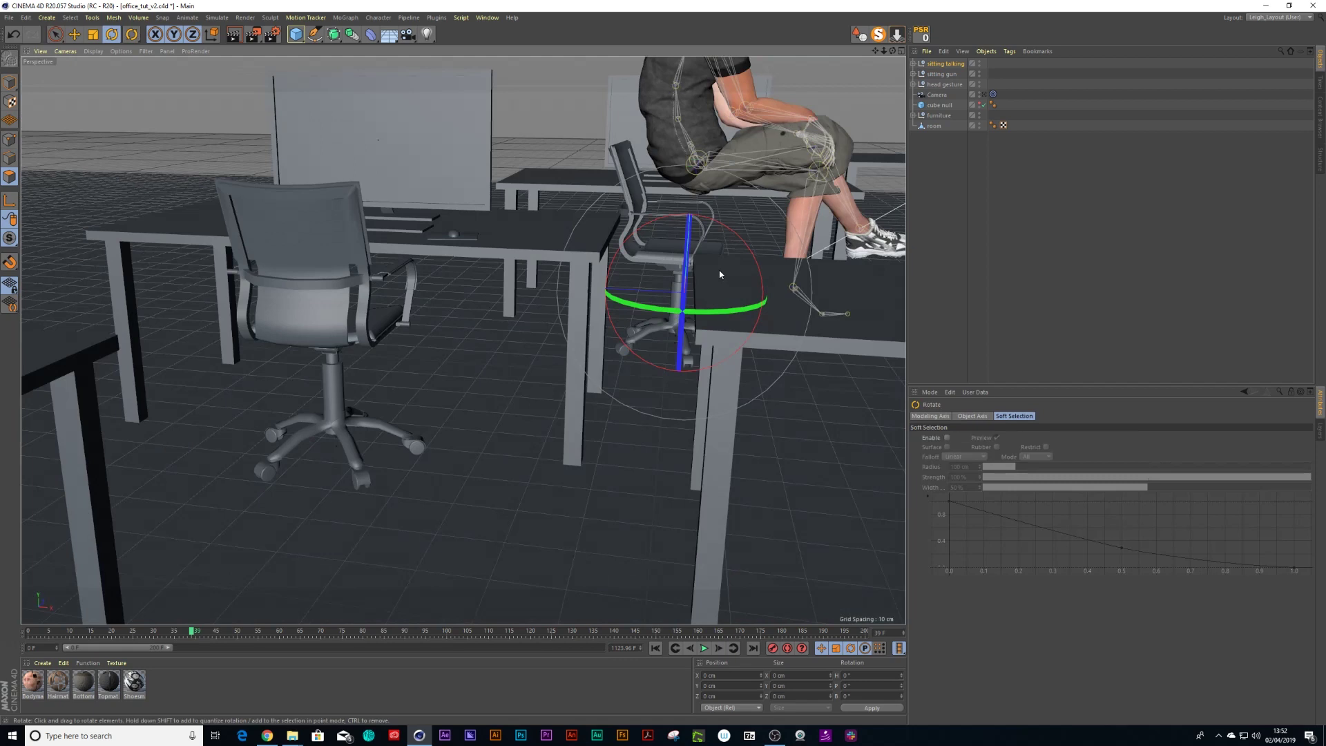
{"action": "key", "text": "space"}
{"action": "left_click_drag", "start_coordinate": [692, 174], "coordinate": [558, 294]}
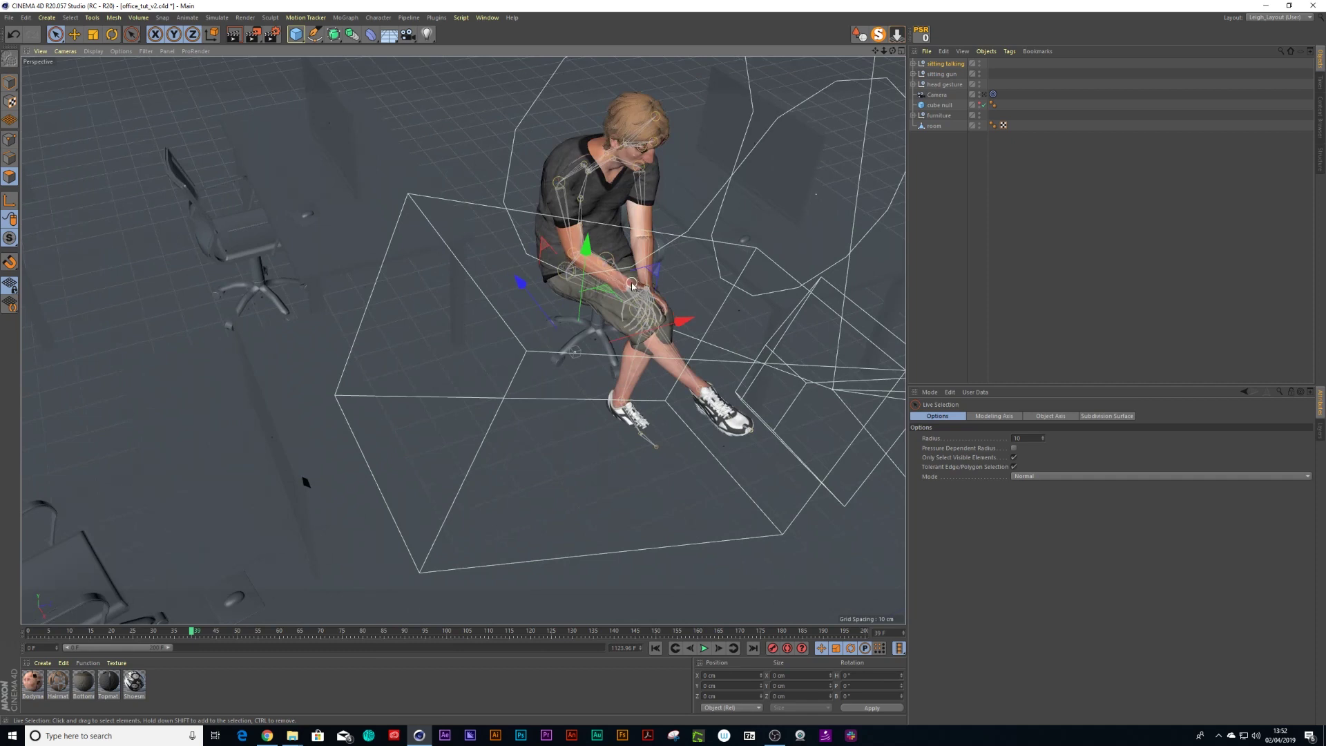
{"action": "left_click_drag", "start_coordinate": [612, 298], "coordinate": [695, 328], "text": "alt"}
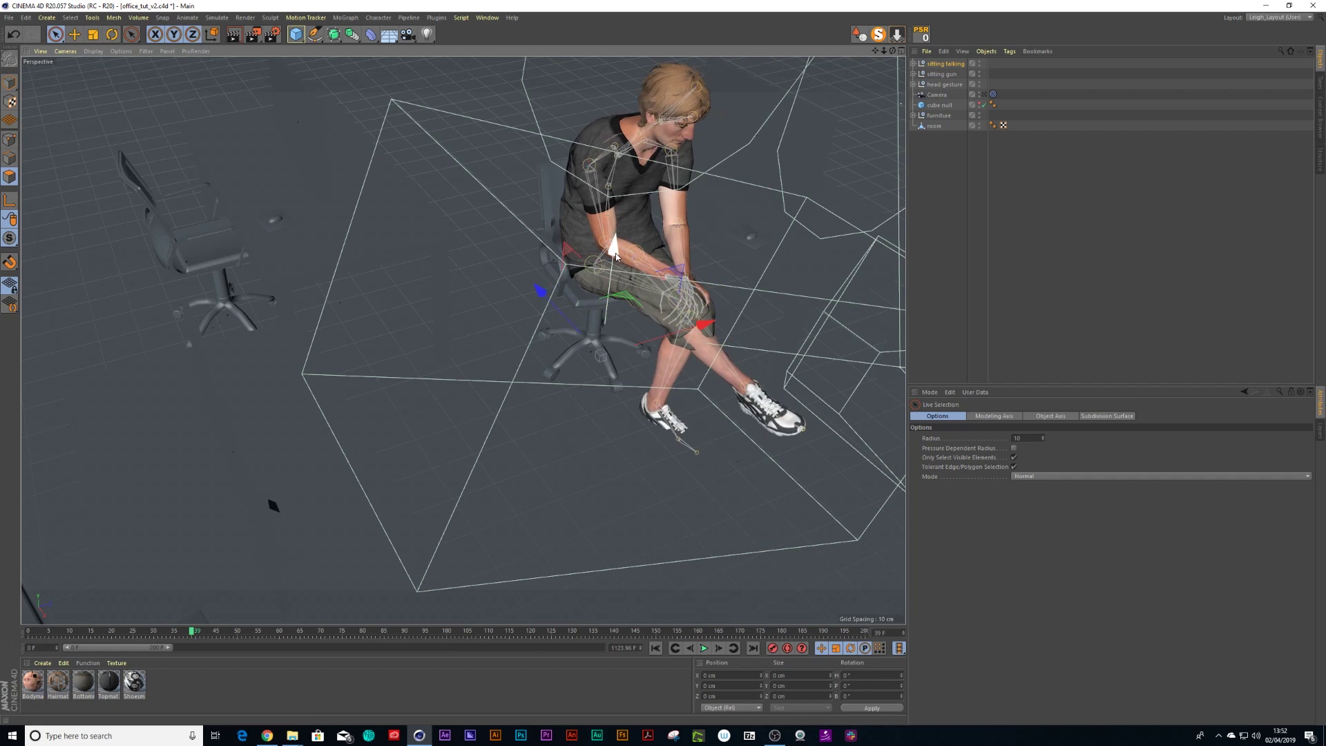
{"action": "left_click_drag", "start_coordinate": [616, 252], "coordinate": [677, 269]}
{"action": "left_click_drag", "start_coordinate": [574, 293], "coordinate": [595, 259]}
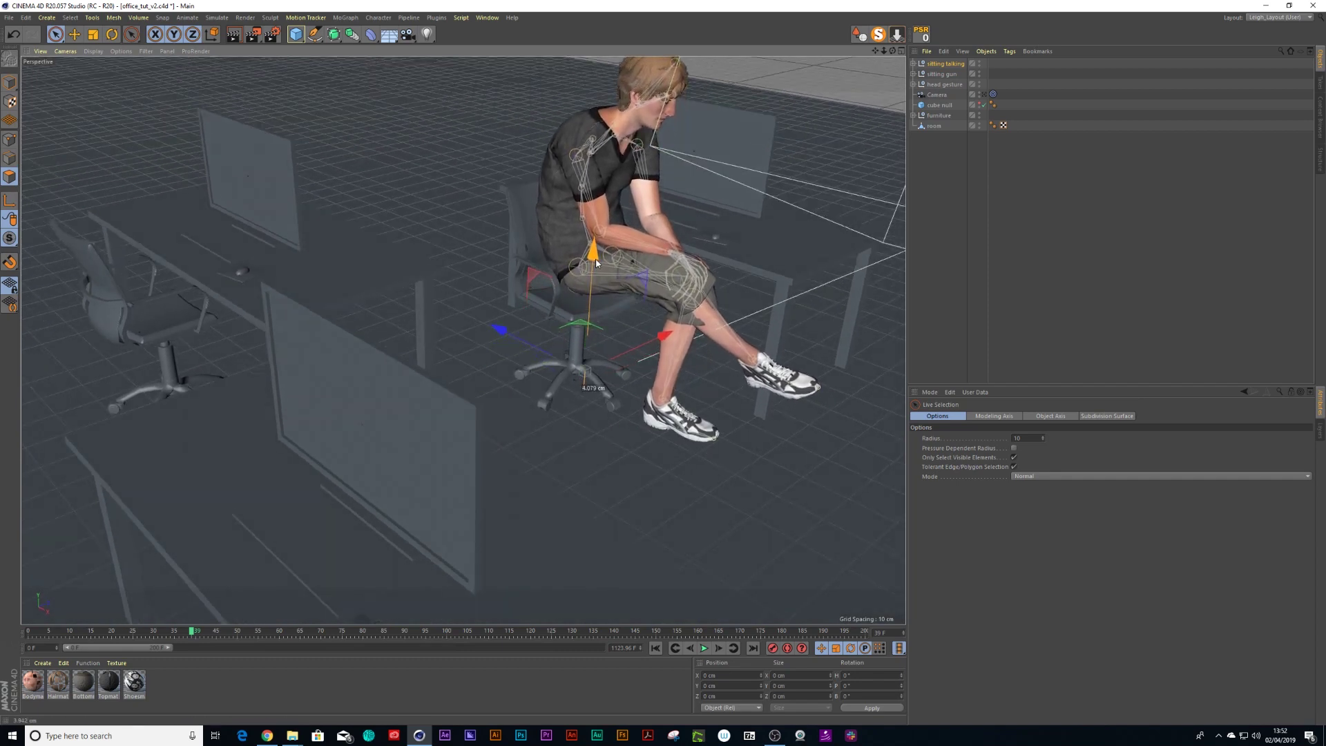
Play and stop the animation to check the seated sitting talking character
{"action": "scroll", "coordinate": [621, 283], "scroll_direction": "down", "scroll_amount": 10}
{"action": "left_click", "coordinate": [705, 648]}
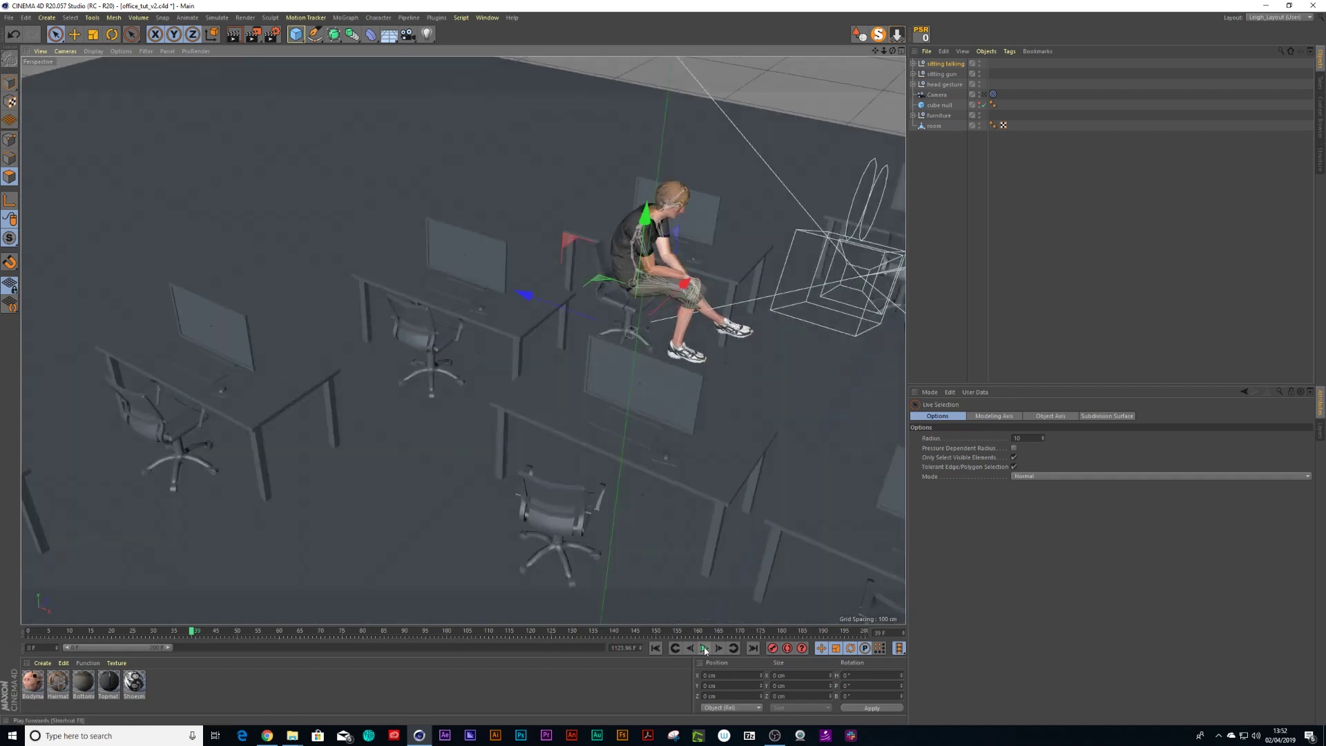
{"action": "left_click", "coordinate": [705, 648]}
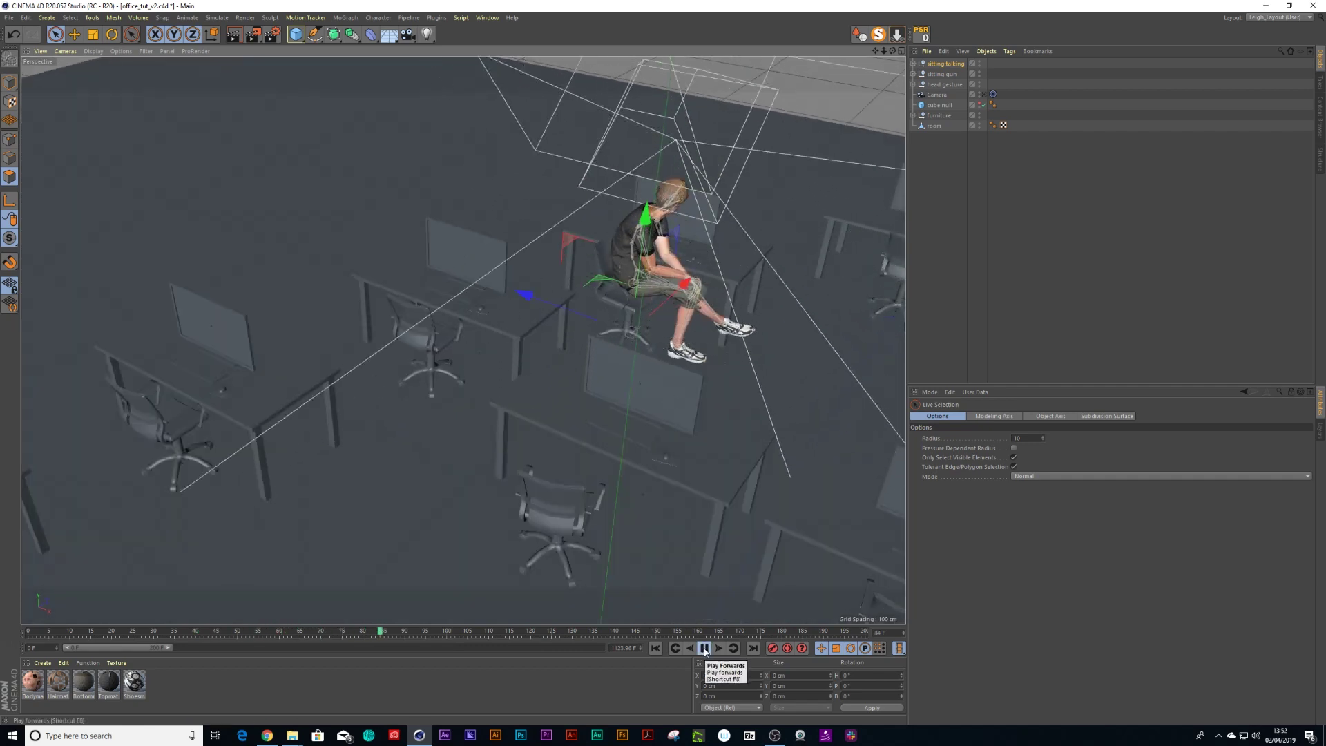
Merge the Sitting Thumbs Up FBX file into the scene with the offered import settings
{"action": "left_click", "coordinate": [925, 52]}
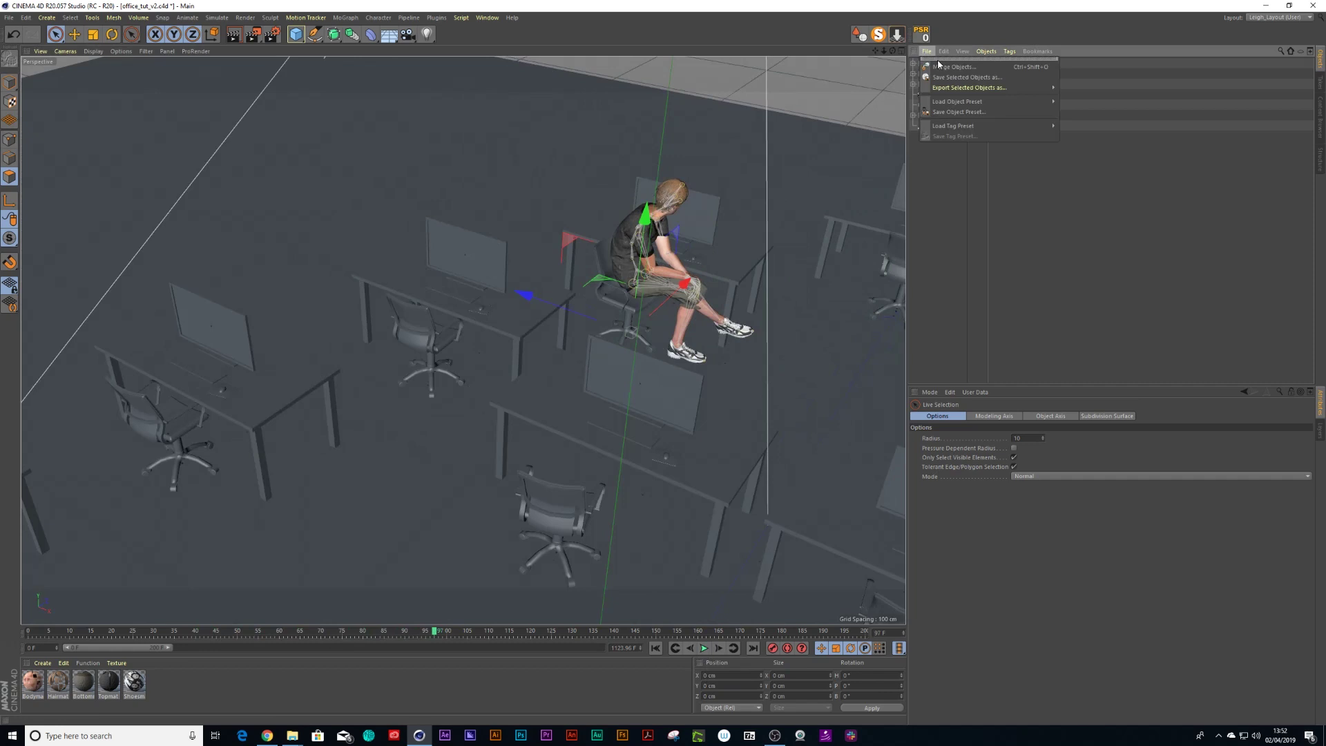
{"action": "left_click", "coordinate": [940, 65]}
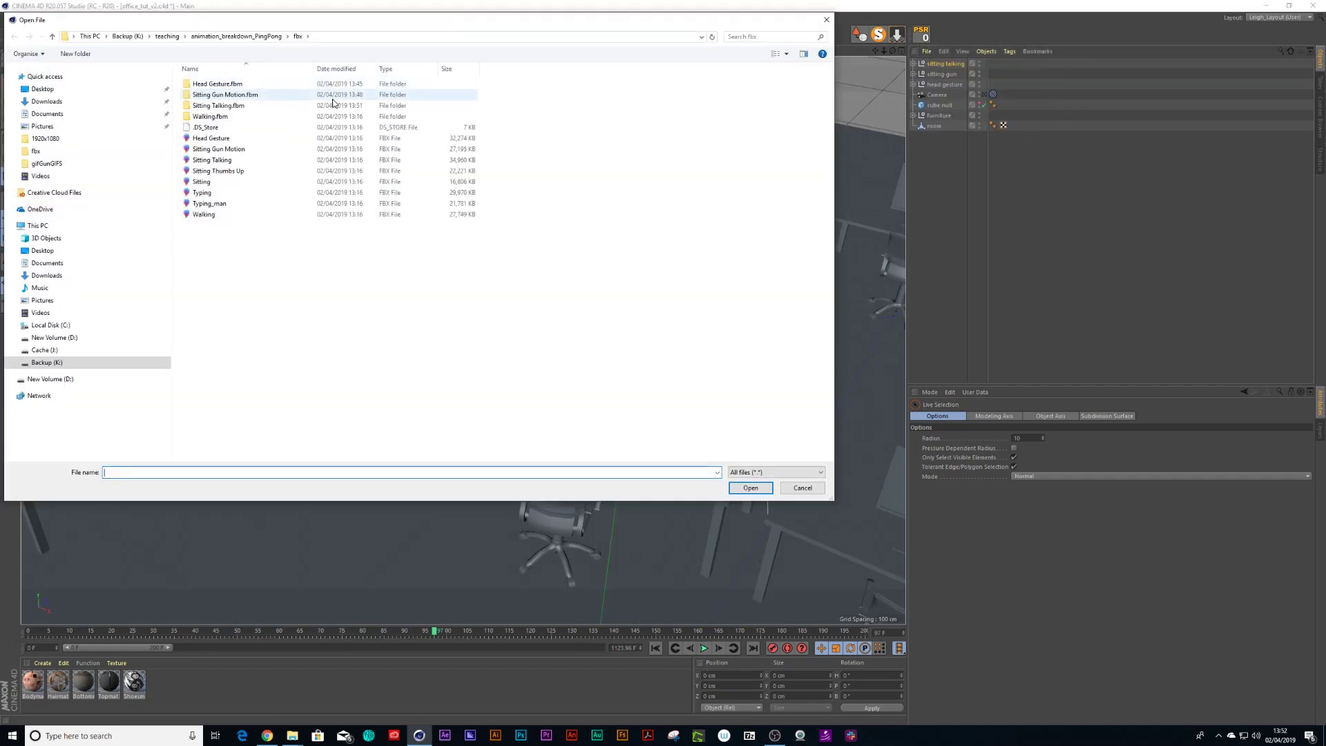
{"action": "left_click", "coordinate": [218, 172]}
{"action": "left_click", "coordinate": [750, 488]}
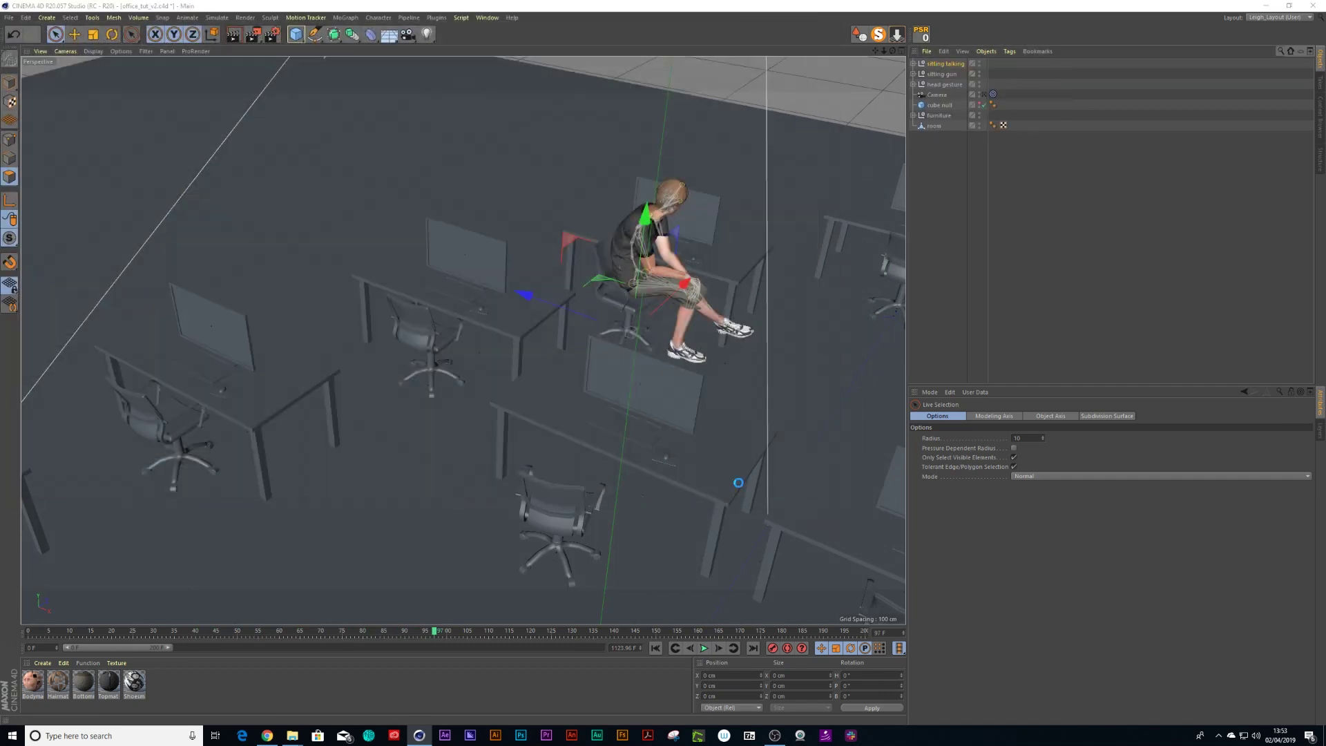
{"action": "left_click", "coordinate": [724, 599]}
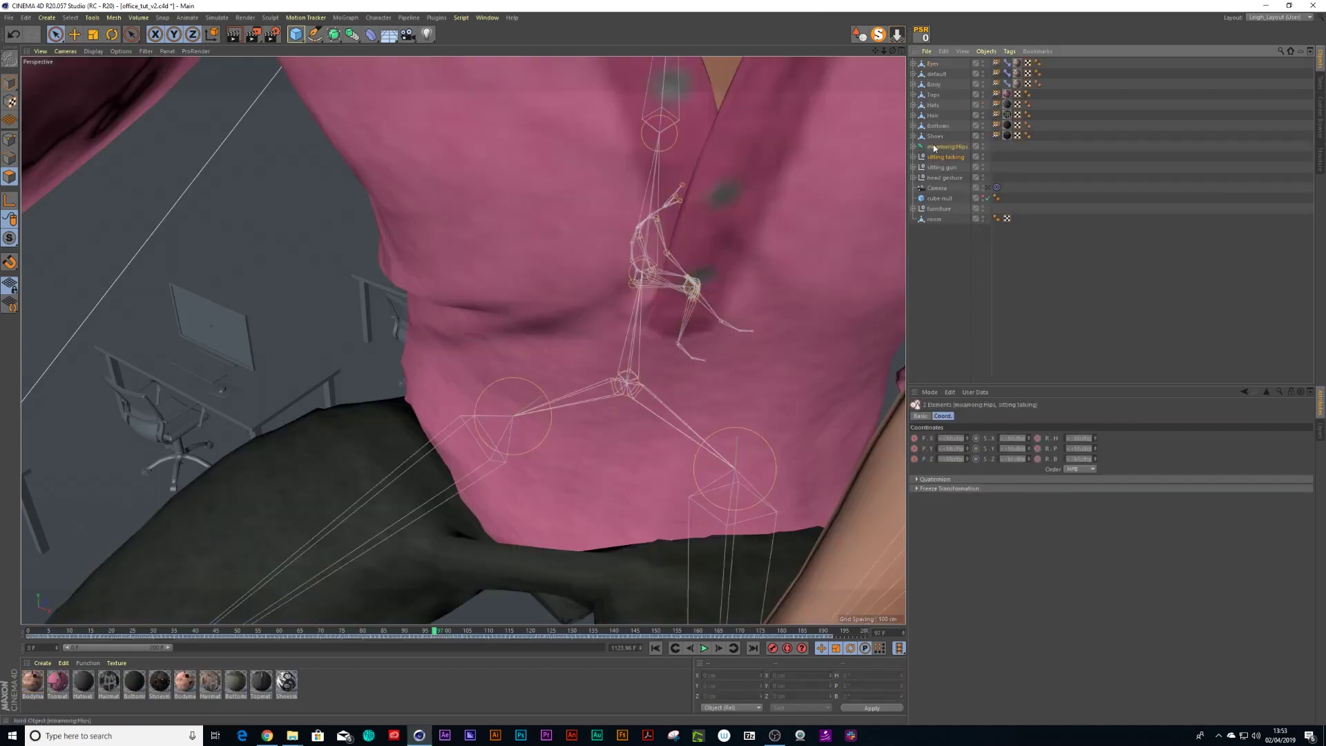
Group the imported meshes from Eyes to Shoes and the mixamorig:Hips joint under a null named "sitting thumbs"
{"action": "left_click", "coordinate": [935, 146], "text": "shift"}
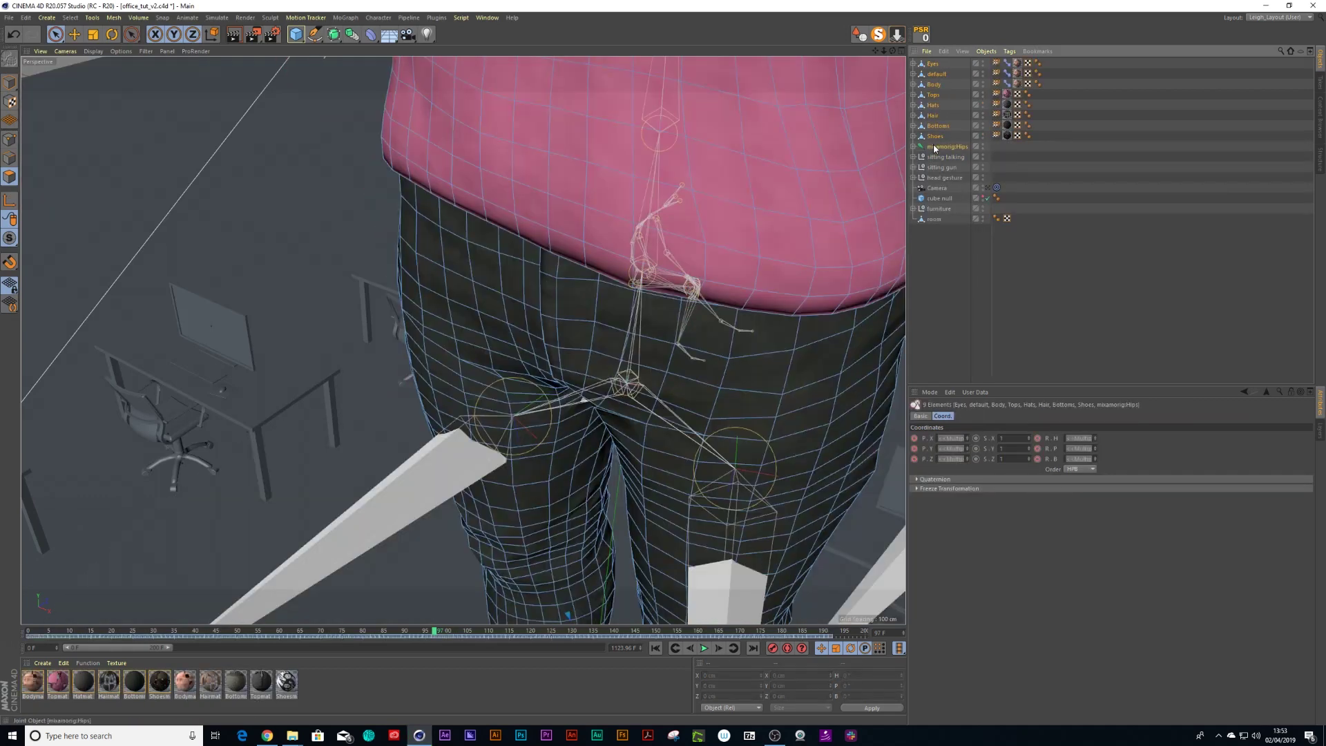
{"action": "key", "text": "alt+g"}
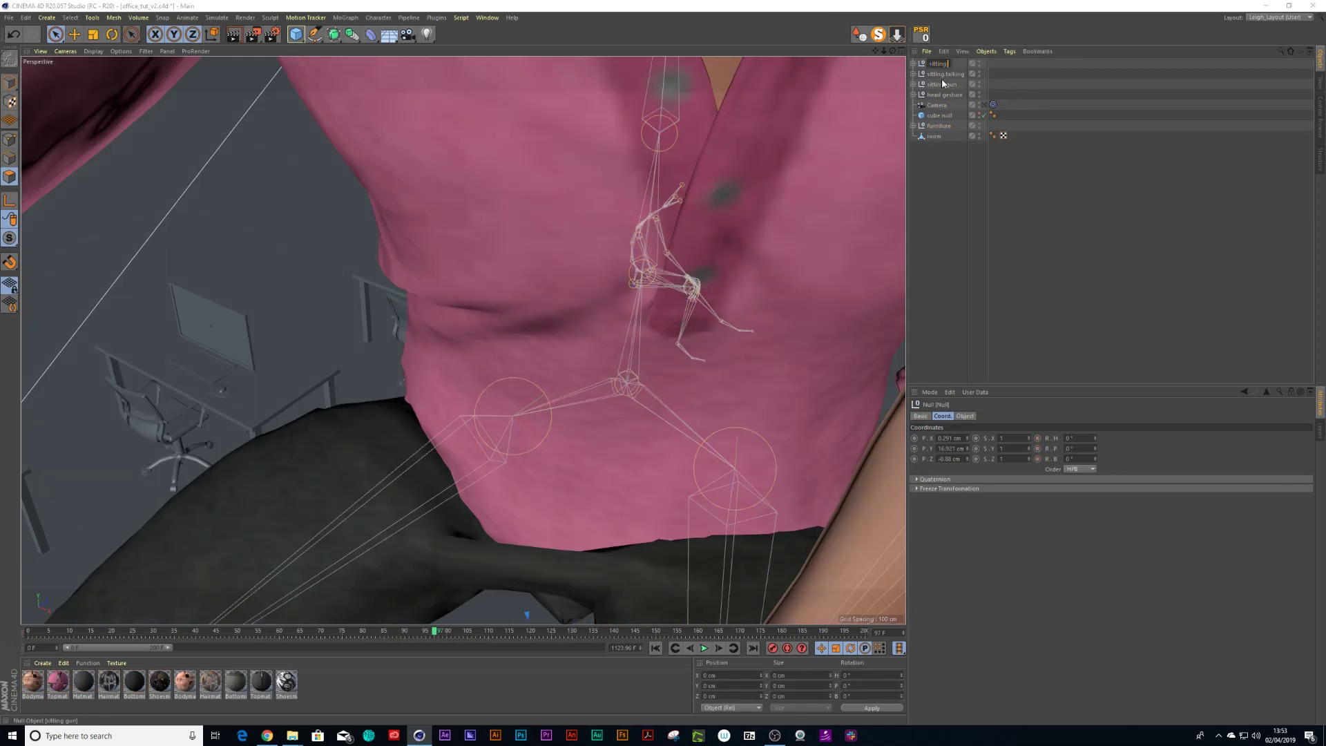
{"action": "key", "text": "ctrl+a"}
{"action": "key", "text": "Return"}
Convert the sitting thumbs character's mixamorig:Hips animation into a motion clip with the source name "sitting thumbs"
{"action": "left_click", "coordinate": [914, 64]}
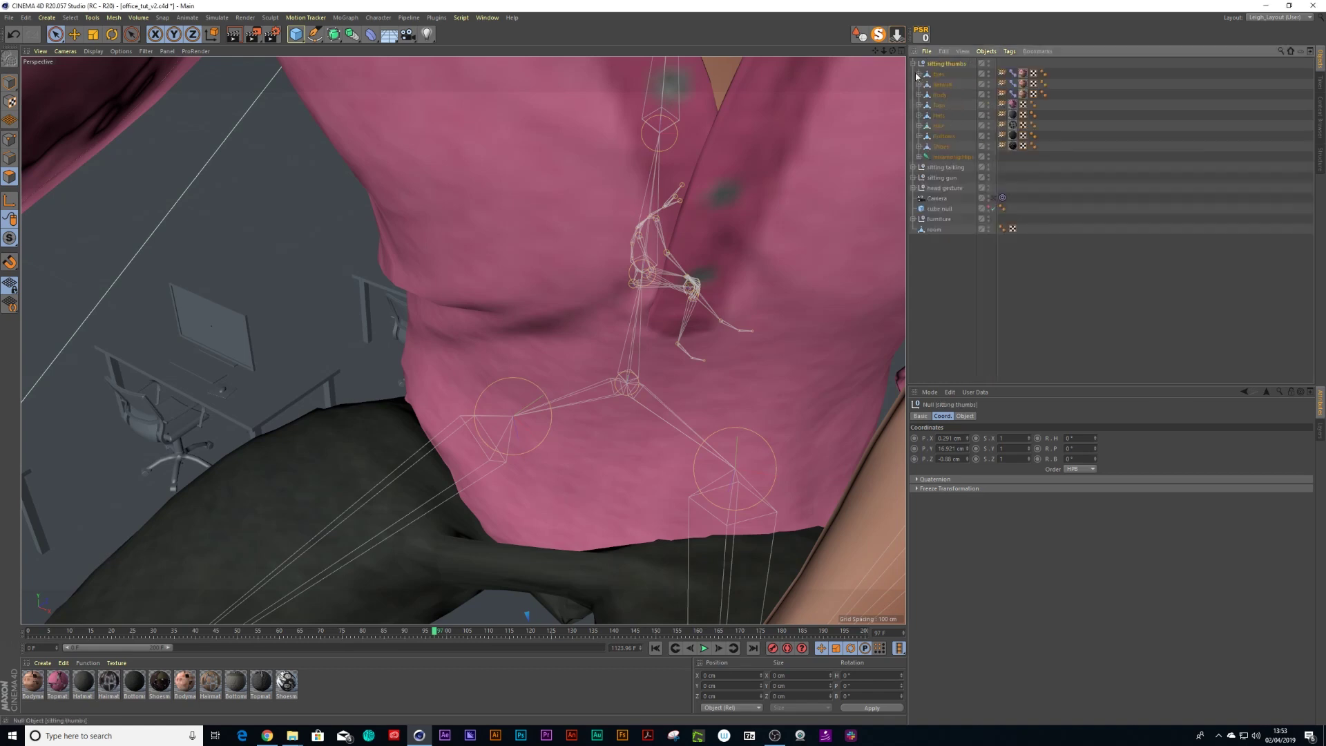
{"action": "left_click", "coordinate": [940, 157]}
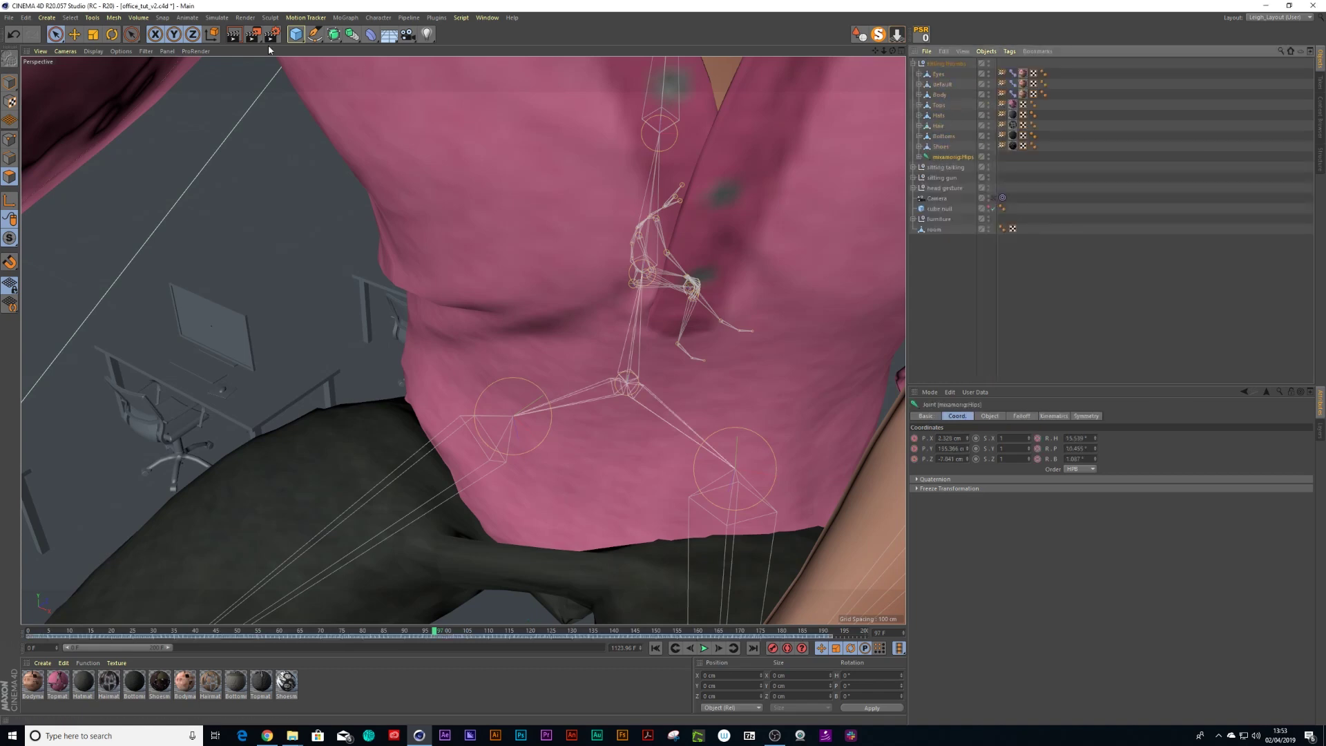
{"action": "left_click", "coordinate": [187, 17]}
{"action": "left_click", "coordinate": [208, 255]}
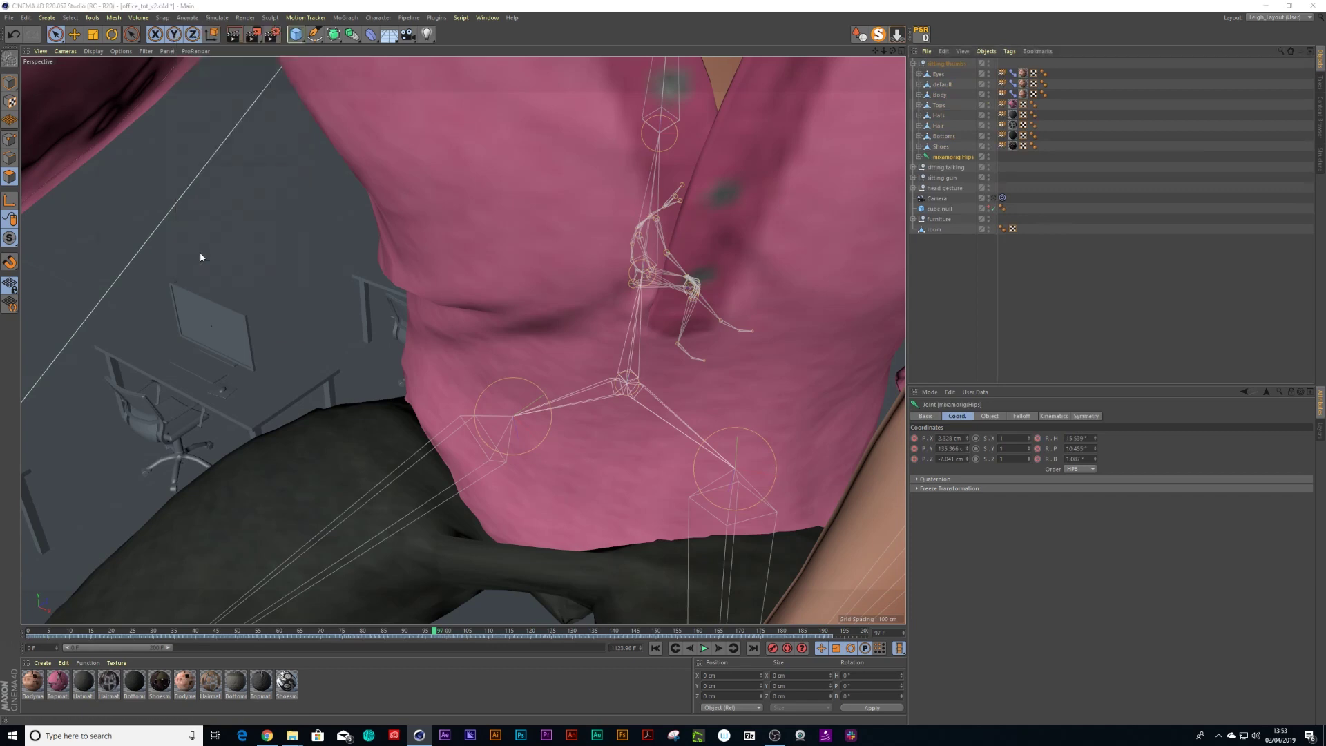
{"action": "type", "text": "sitting thumbs"}
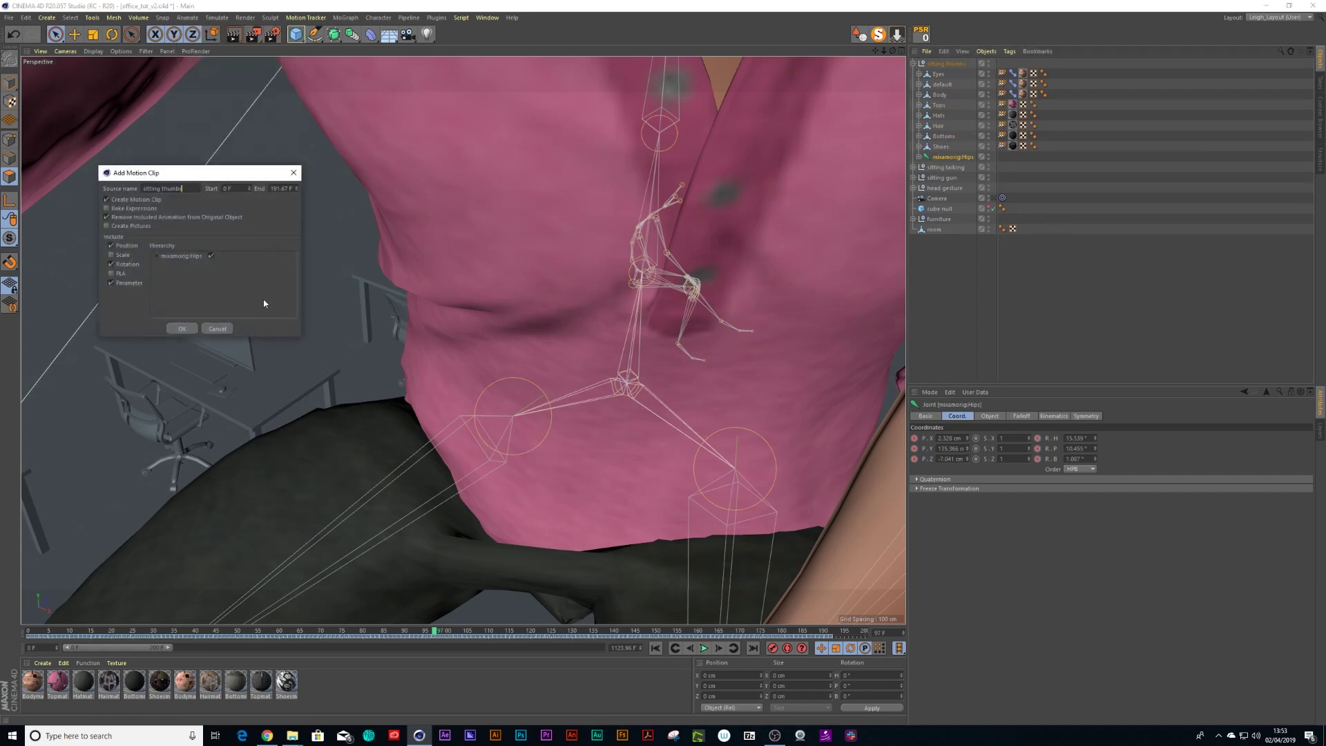
{"action": "left_click", "coordinate": [181, 329]}
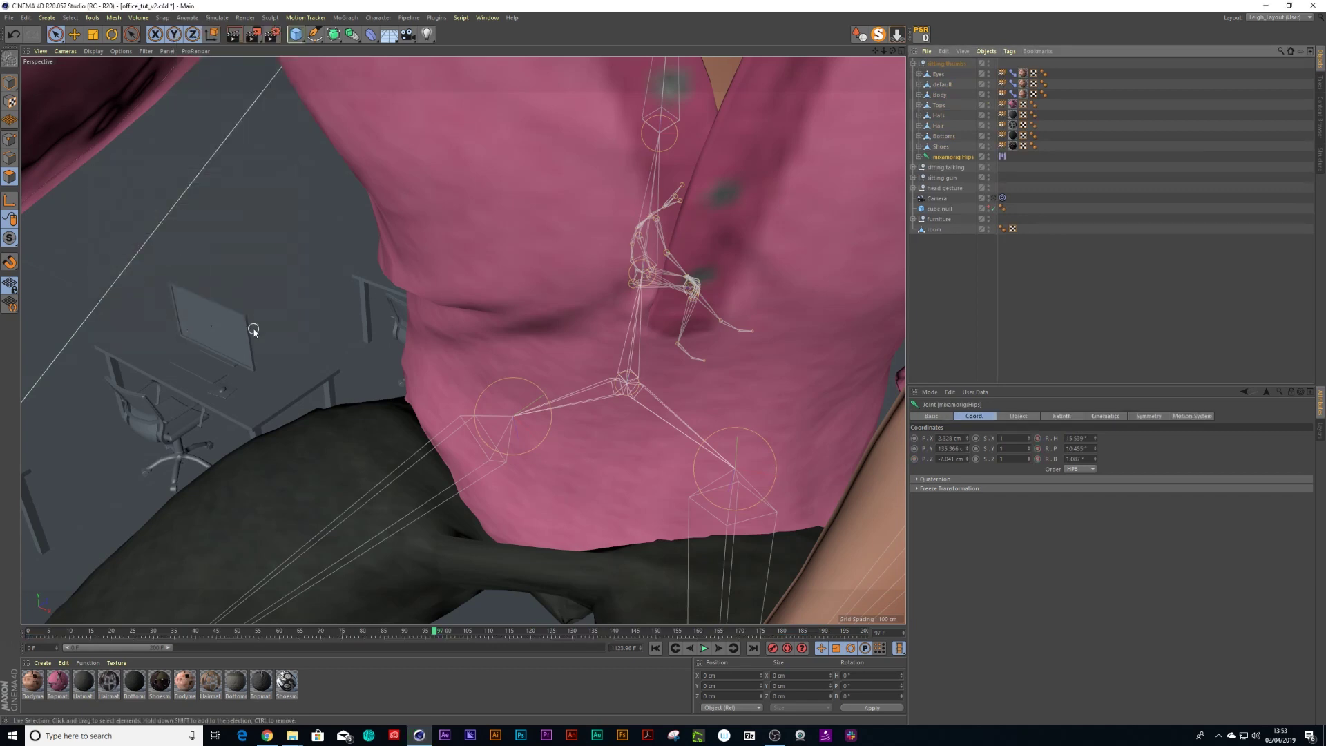
Rename the mixamorig:Hips entry to "sitting thumbs" in the timeline's Motion Mode
{"action": "key", "text": "shift+F3"}
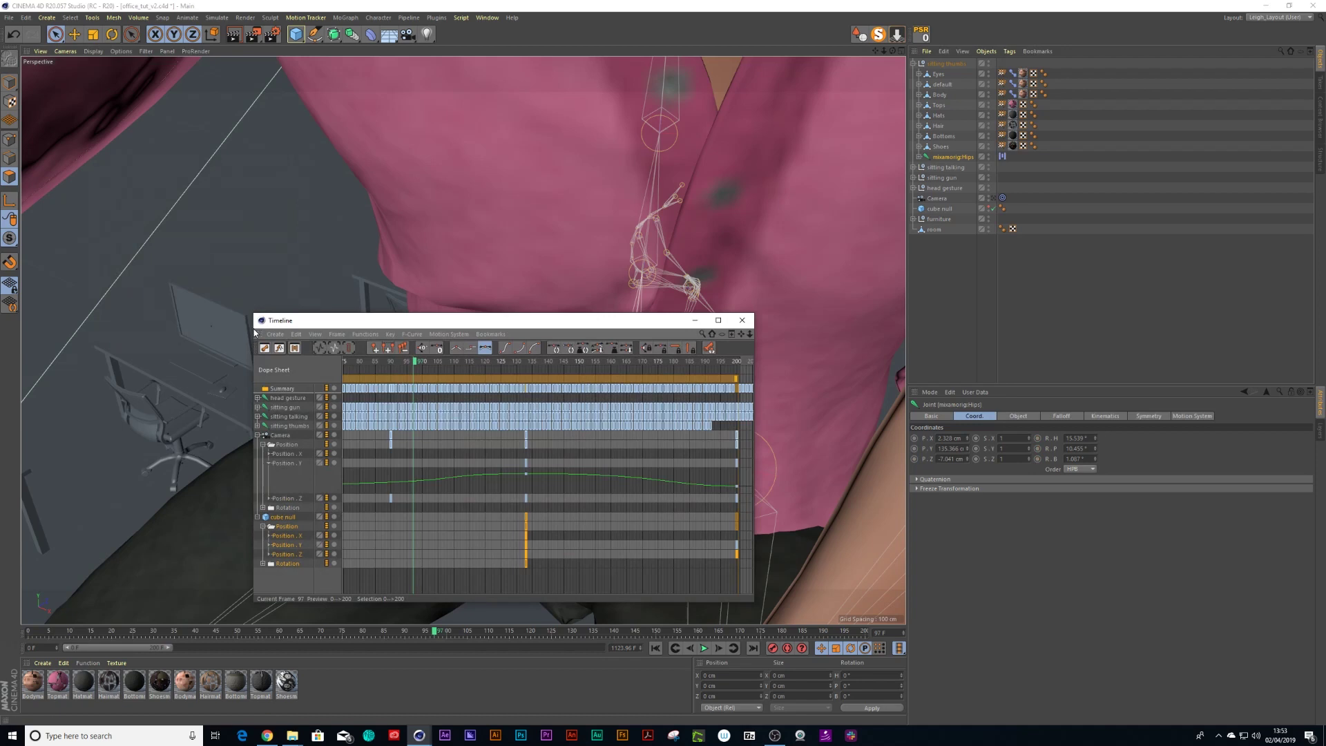
{"action": "left_click", "coordinate": [295, 349]}
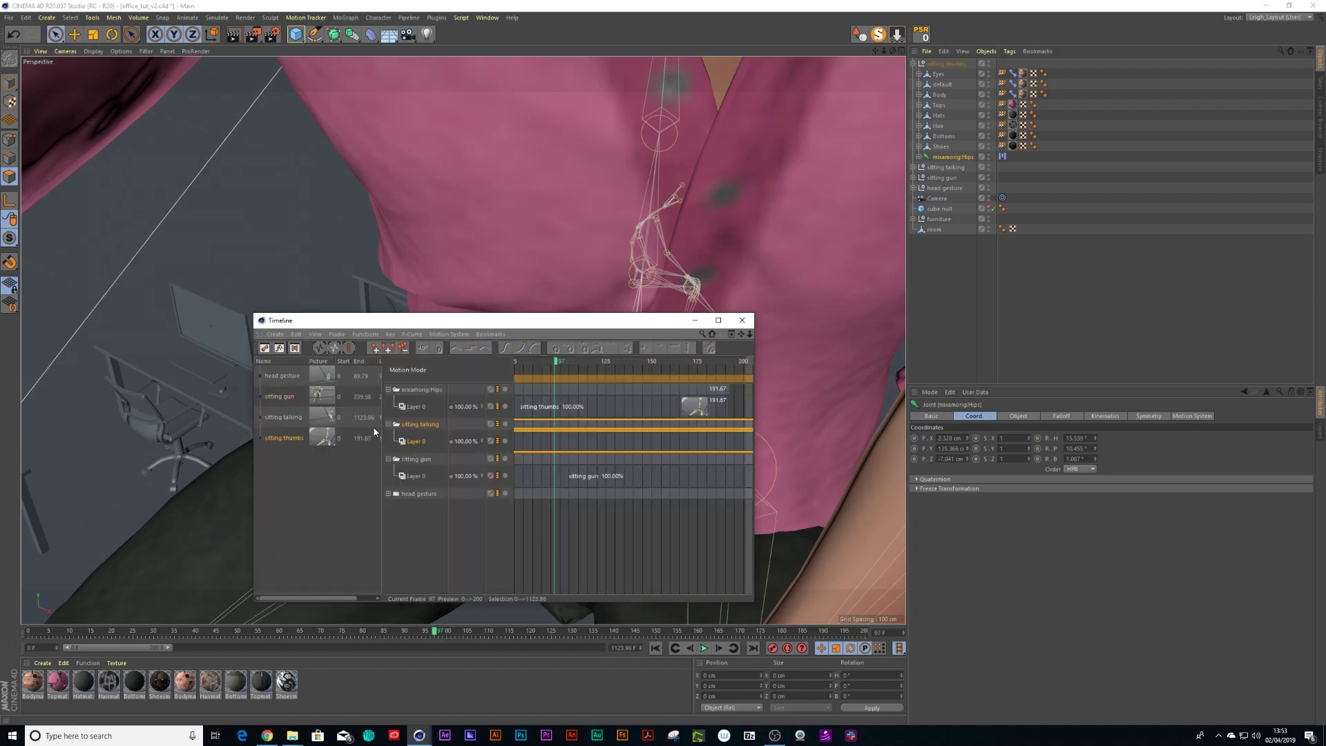
{"action": "double_click", "coordinate": [422, 391]}
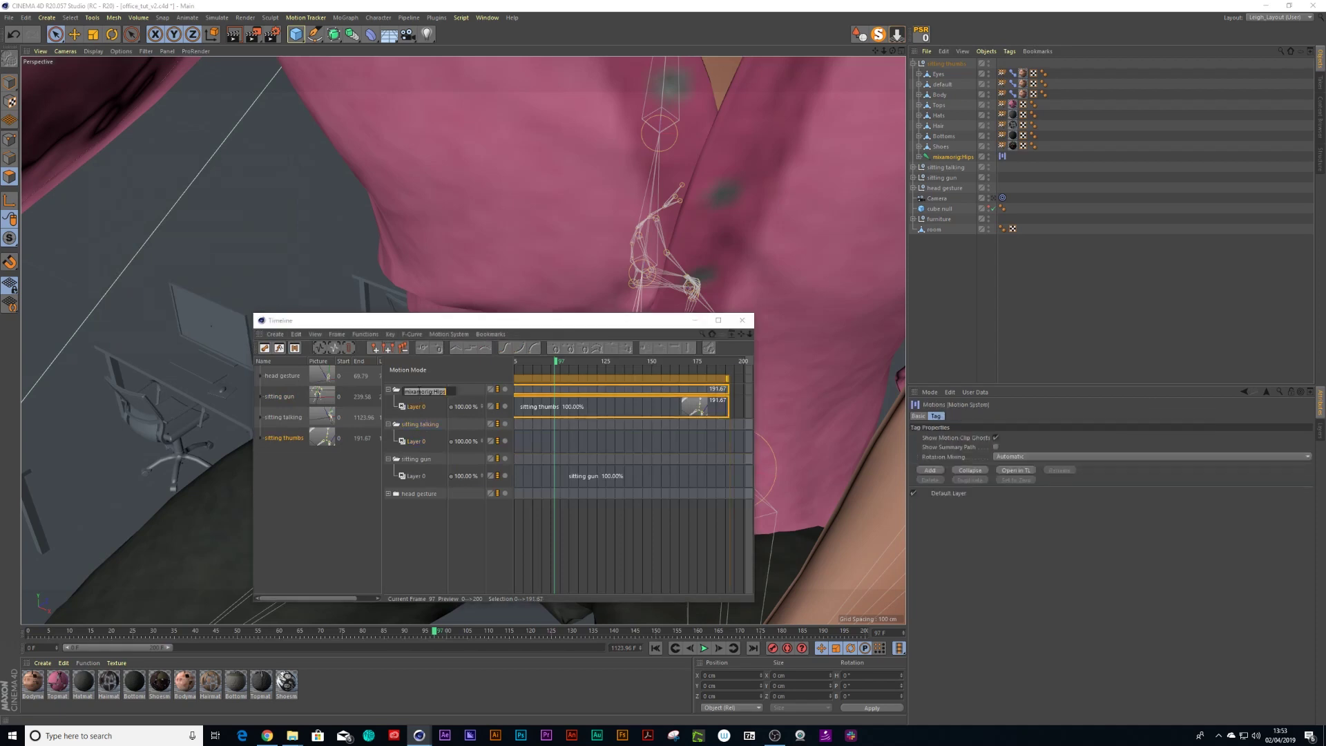
{"action": "type", "text": "sitting thumbs"}
{"action": "key", "text": "Return"}
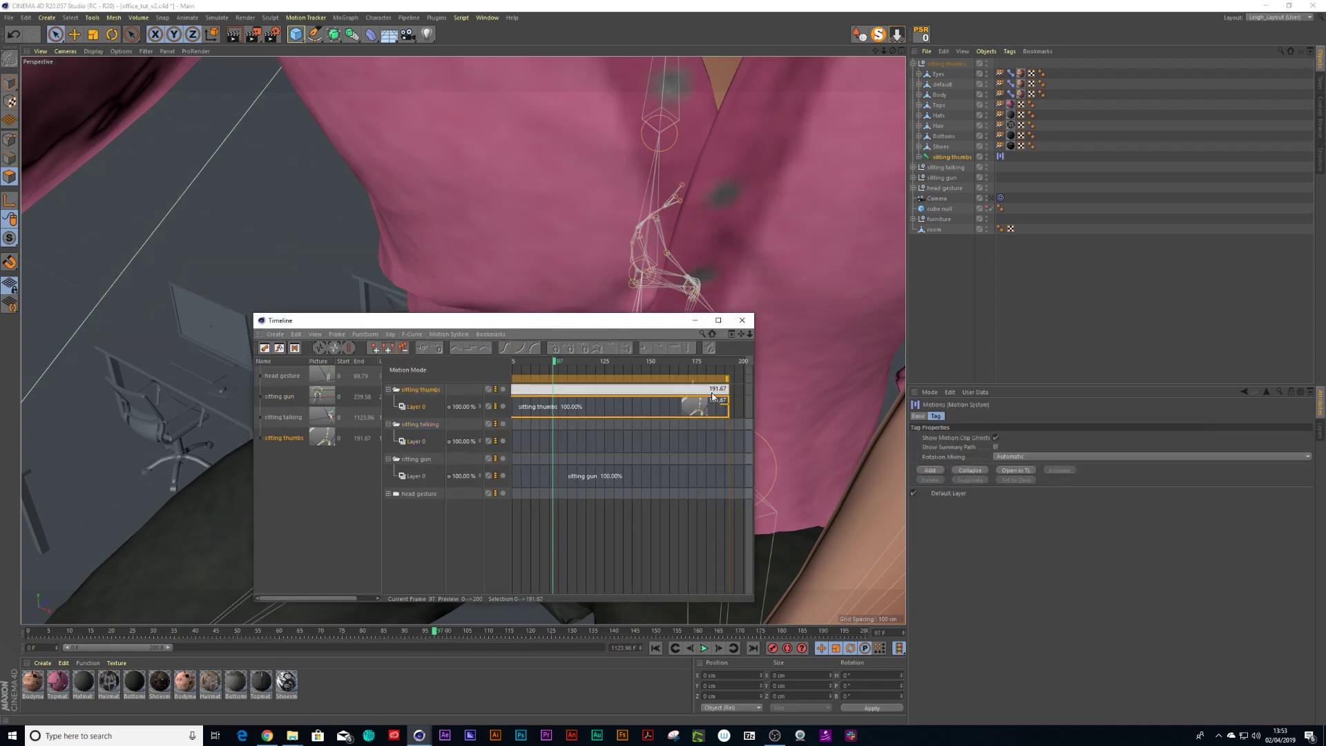
Set the sitting thumbs motion clip's loops to 100 and close the timeline
{"action": "left_click", "coordinate": [642, 408]}
{"action": "left_click", "coordinate": [642, 408]}
{"action": "left_click_drag", "start_coordinate": [621, 322], "coordinate": [593, 309]}
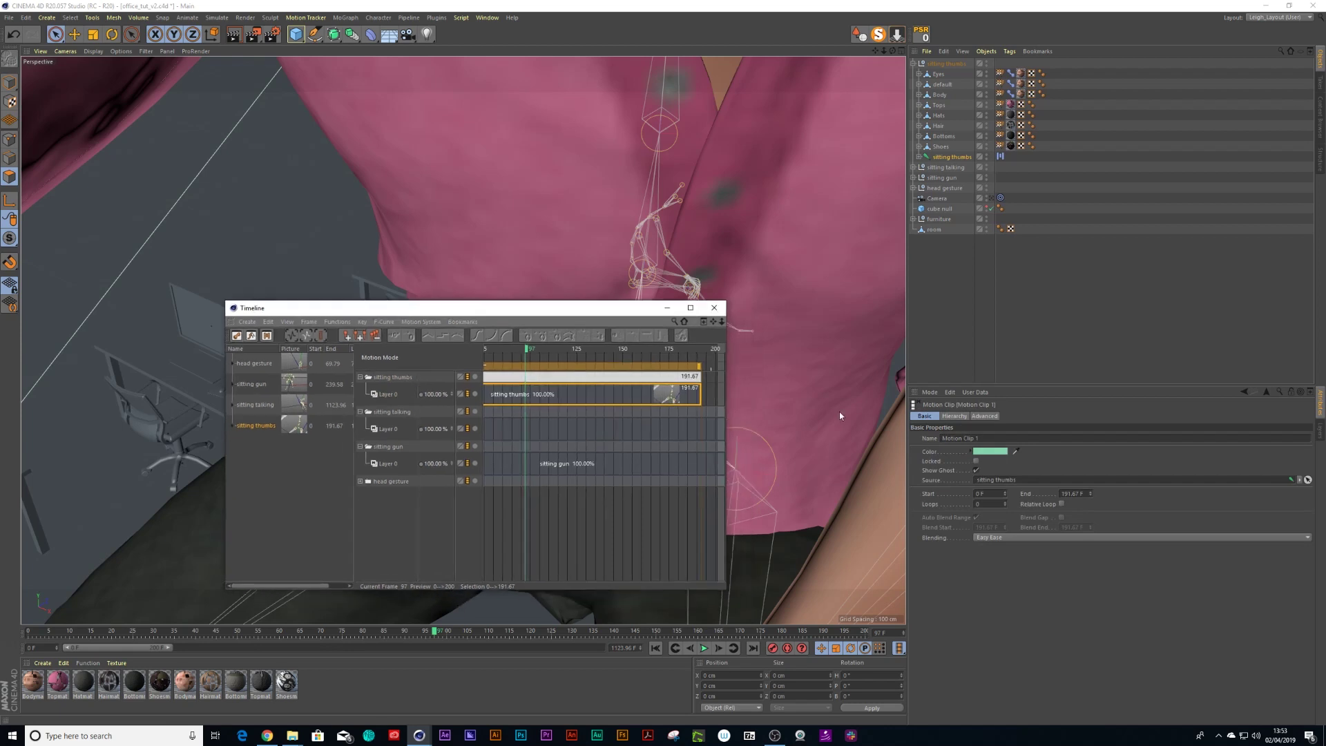
{"action": "left_click", "coordinate": [989, 503]}
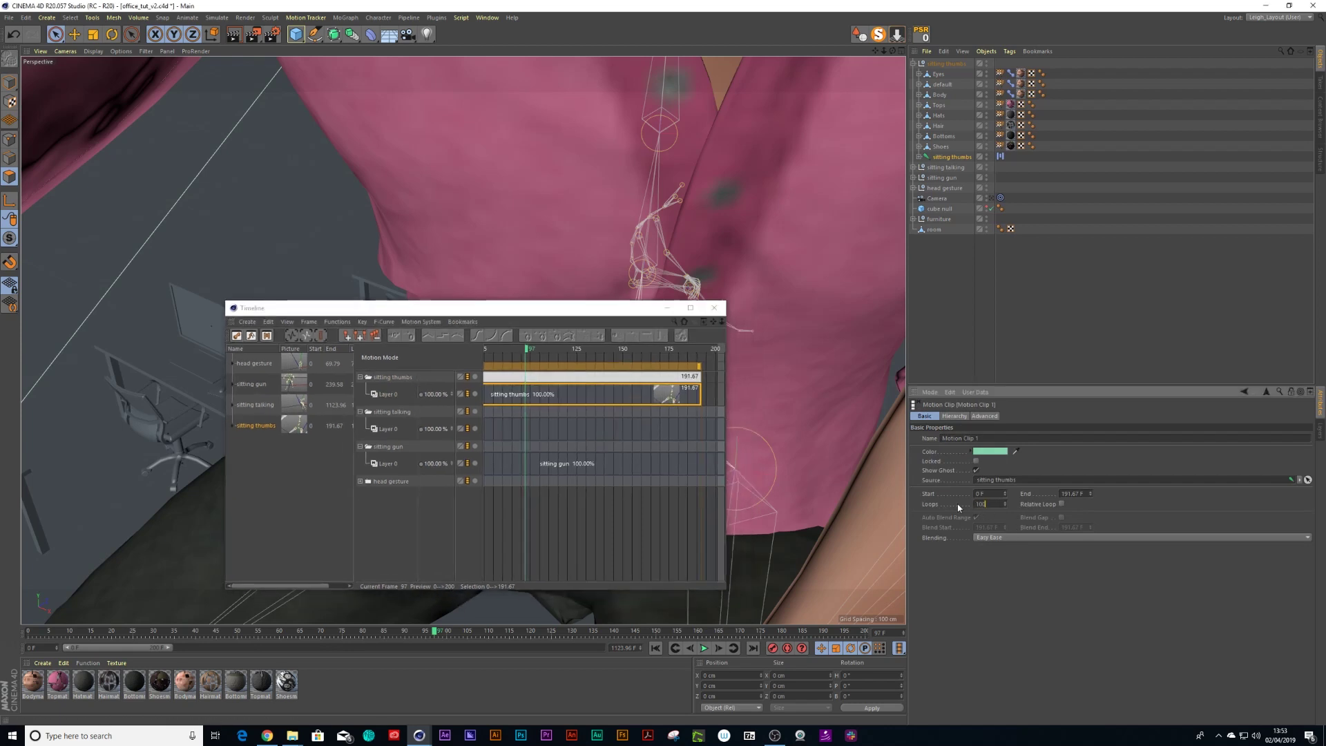
{"action": "key", "text": "Return"}
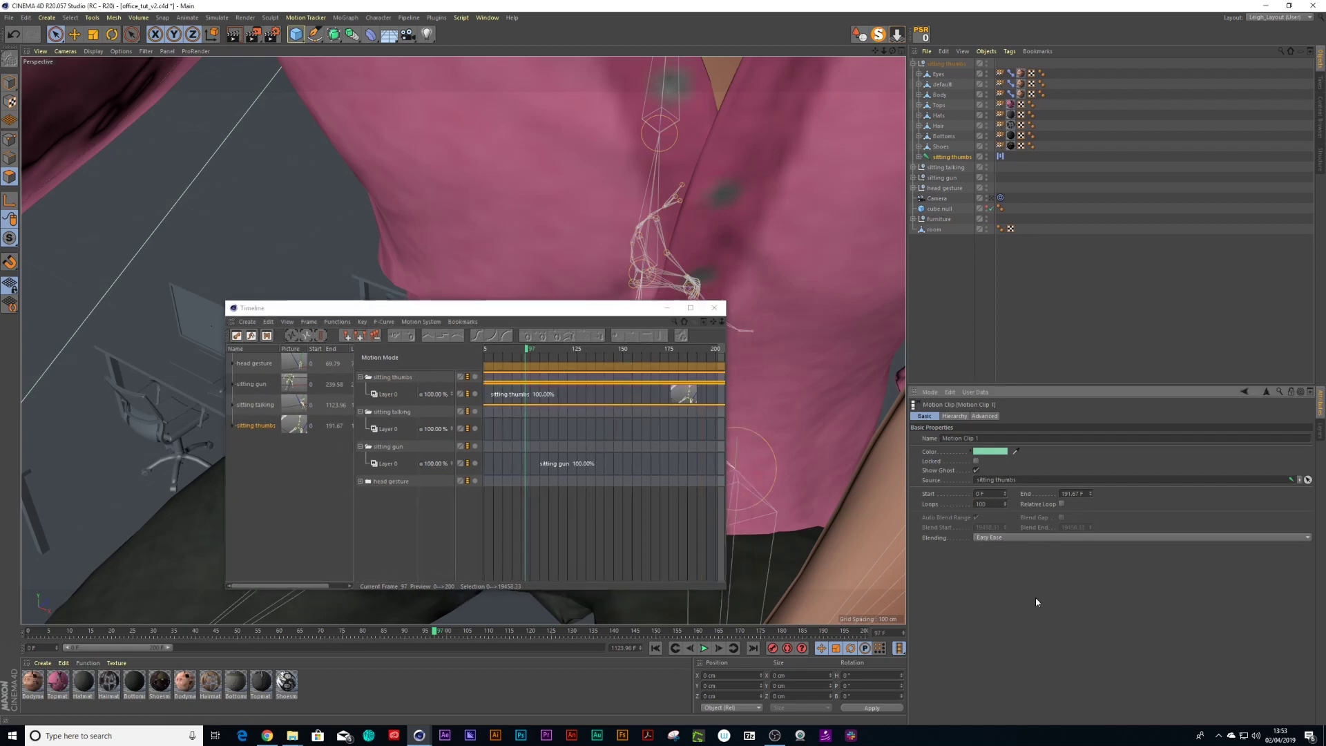
{"action": "left_click", "coordinate": [714, 308]}
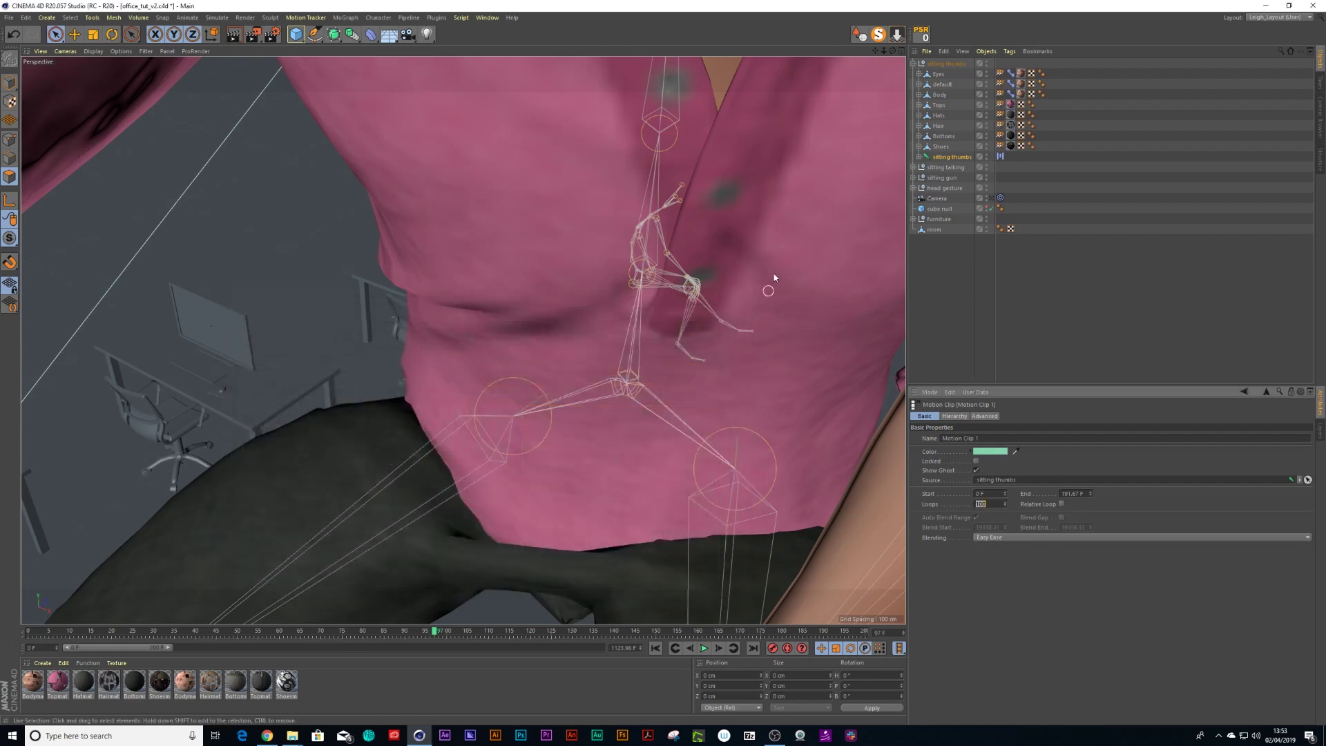
Collapse the sitting thumbs group and move it sideways to an X position of about 91.7 cm
{"action": "left_click", "coordinate": [914, 63]}
{"action": "left_click", "coordinate": [929, 63]}
{"action": "scroll", "coordinate": [684, 226], "scroll_direction": "down", "scroll_amount": 10}
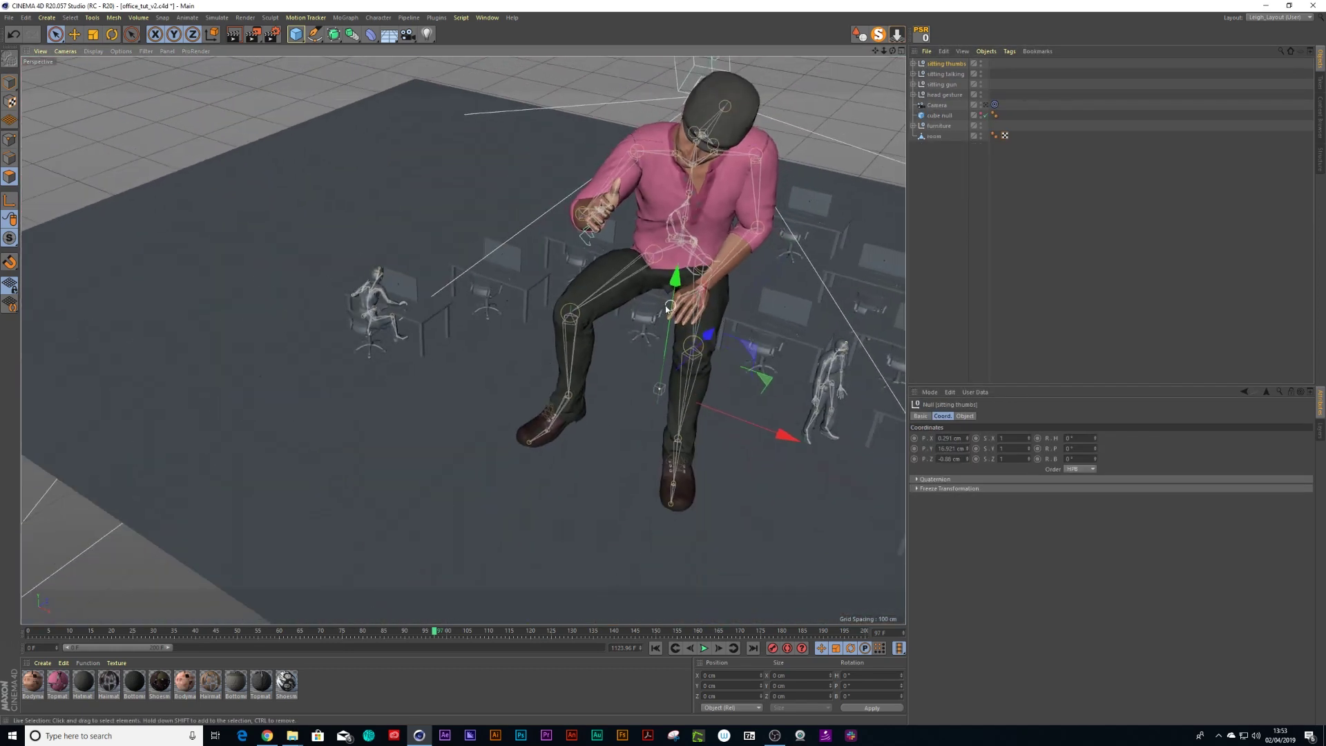
{"action": "left_click_drag", "start_coordinate": [671, 307], "coordinate": [592, 308], "text": "alt"}
{"action": "scroll", "coordinate": [590, 319], "scroll_direction": "down", "scroll_amount": 2}
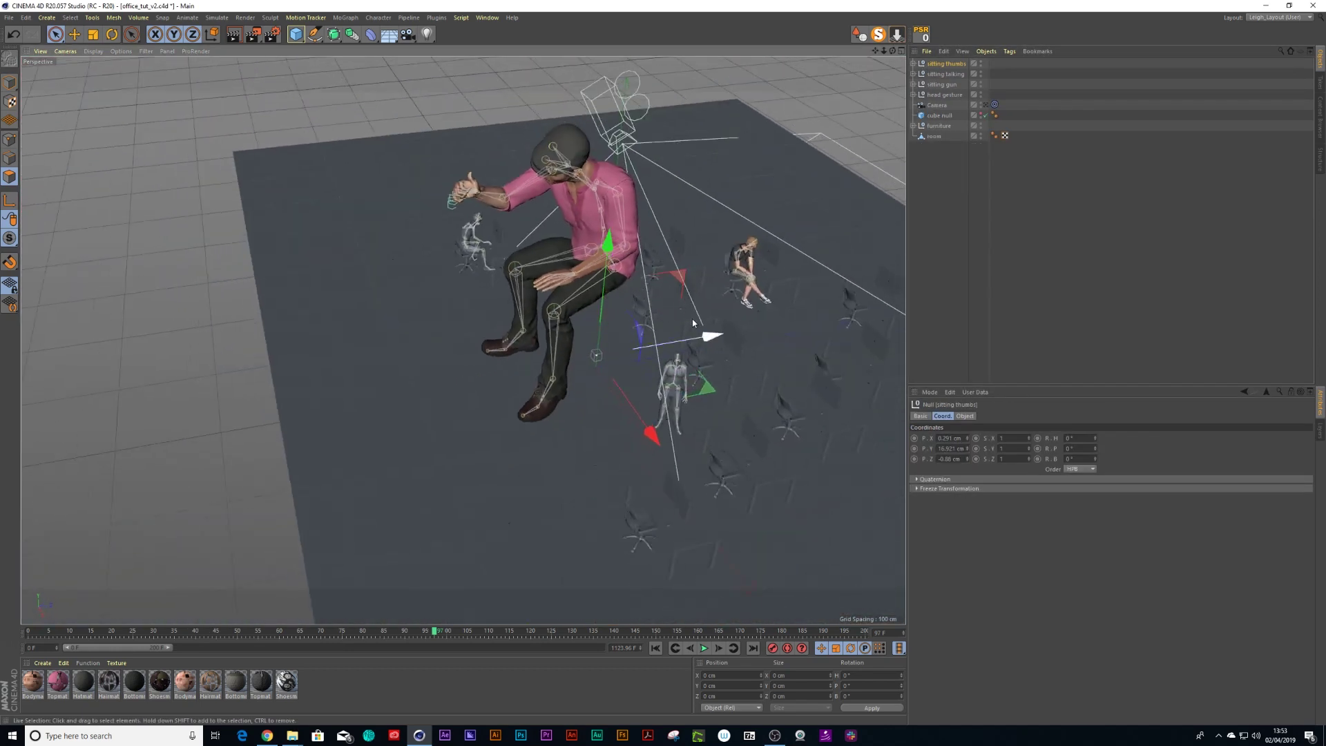
{"action": "left_click", "coordinate": [901, 50]}
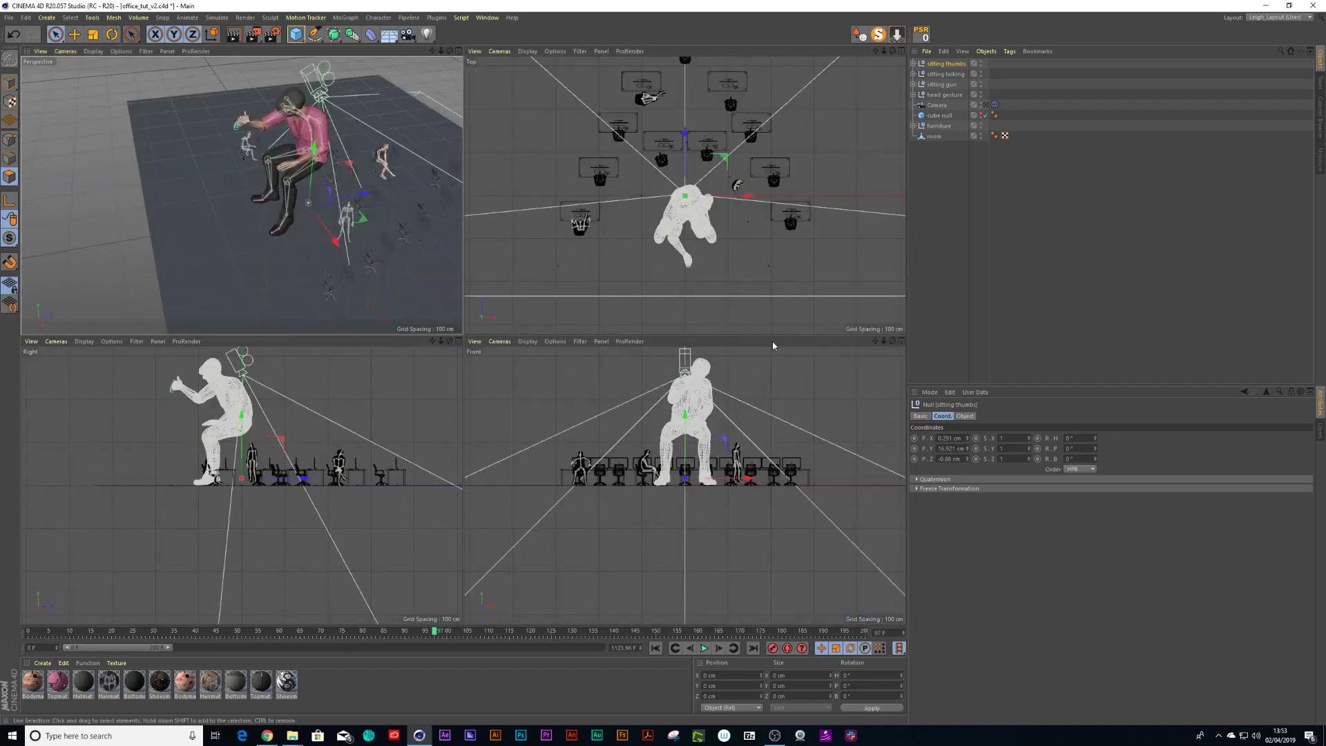
{"action": "left_click_drag", "start_coordinate": [725, 442], "coordinate": [764, 443]}
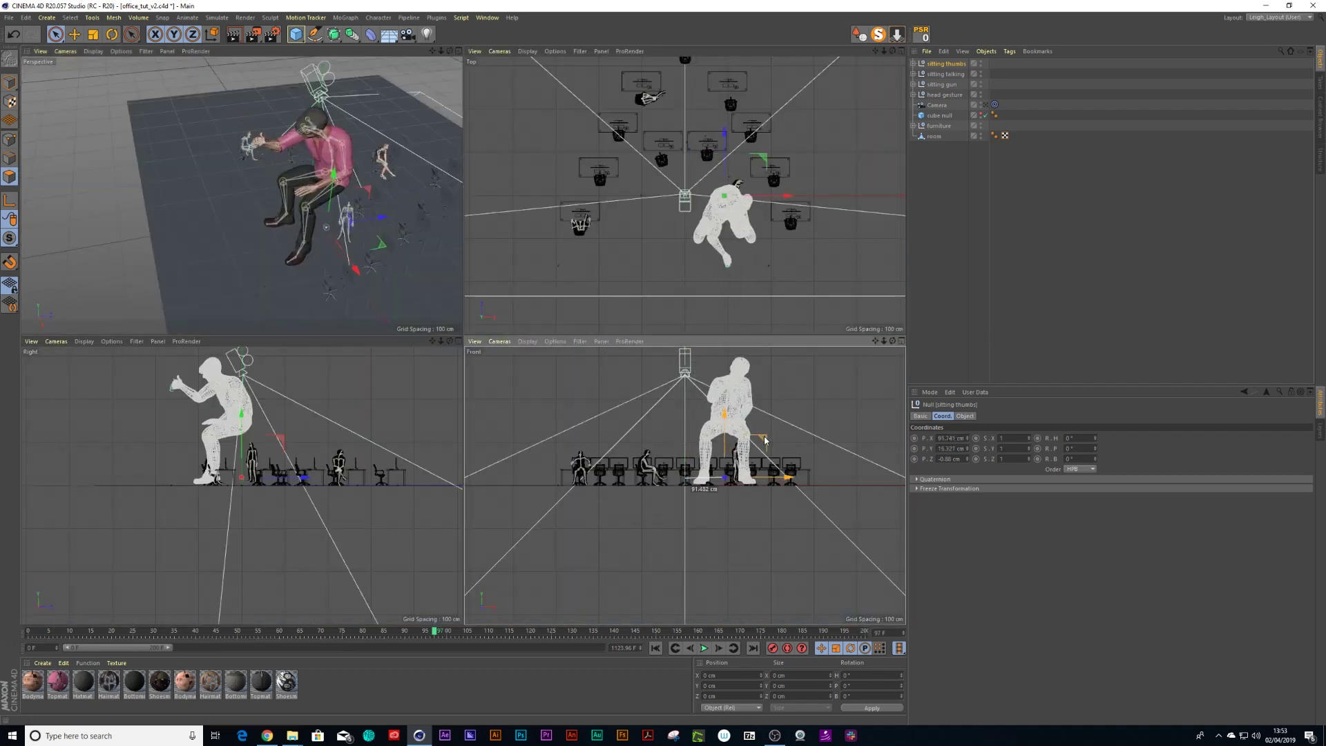
Scale the sitting thumbs null to 0.3 on the X, Y and Z axes
{"action": "type", "text": "0.3"}
{"action": "key", "text": "Return"}
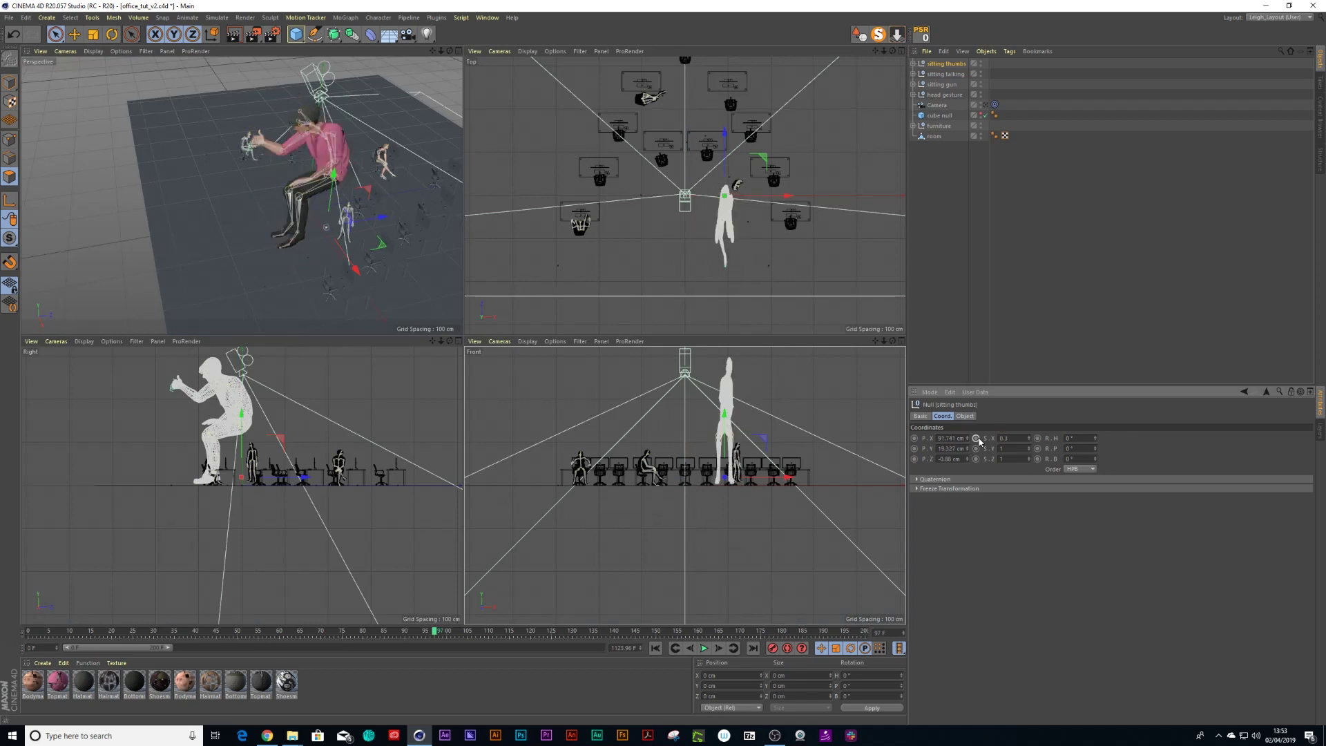
{"action": "type", "text": "0.3"}
{"action": "key", "text": "Return"}
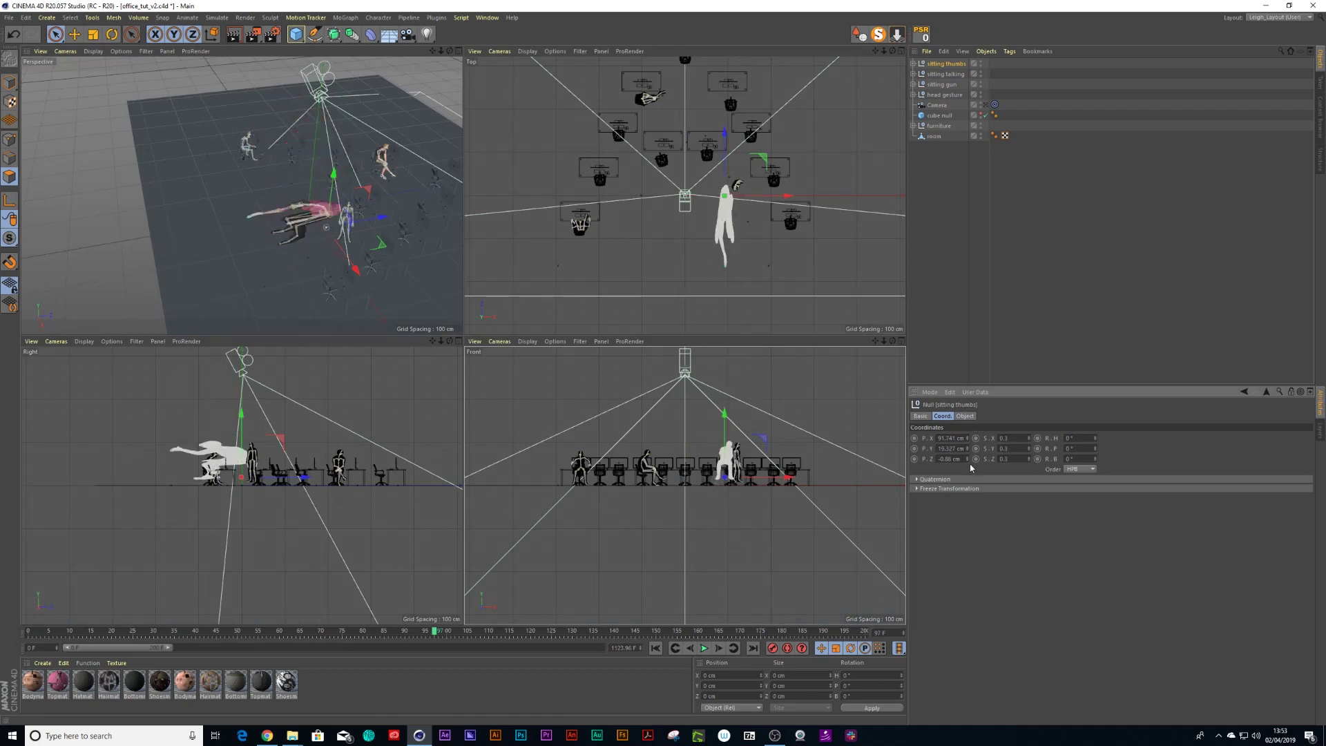
{"action": "key", "text": "Return"}
{"action": "scroll", "coordinate": [756, 446], "scroll_direction": "up", "scroll_amount": 3}
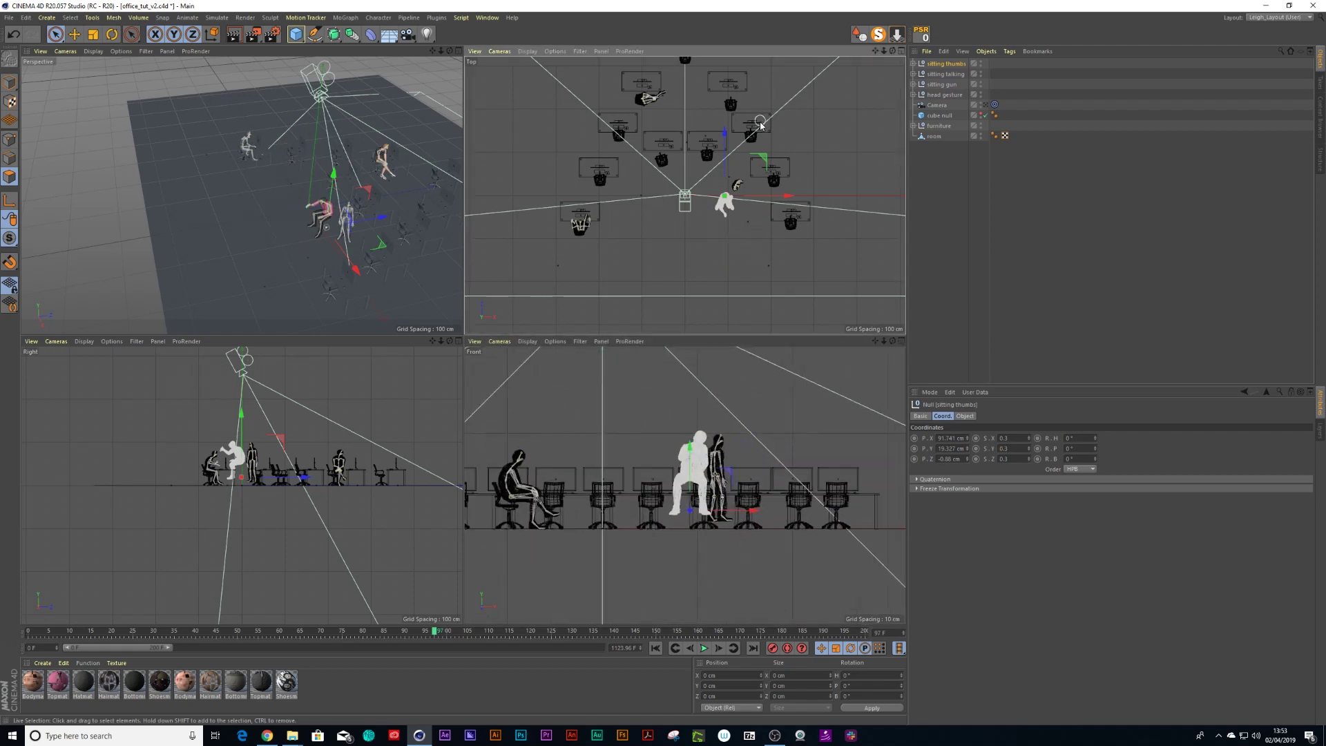
Place the sitting thumbs character at a far desk's chair, turned to a heading of about -78°, and lower it to floor level
{"action": "left_click_drag", "start_coordinate": [724, 203], "coordinate": [725, 99]}
{"action": "scroll", "coordinate": [724, 99], "scroll_direction": "up", "scroll_amount": 8}
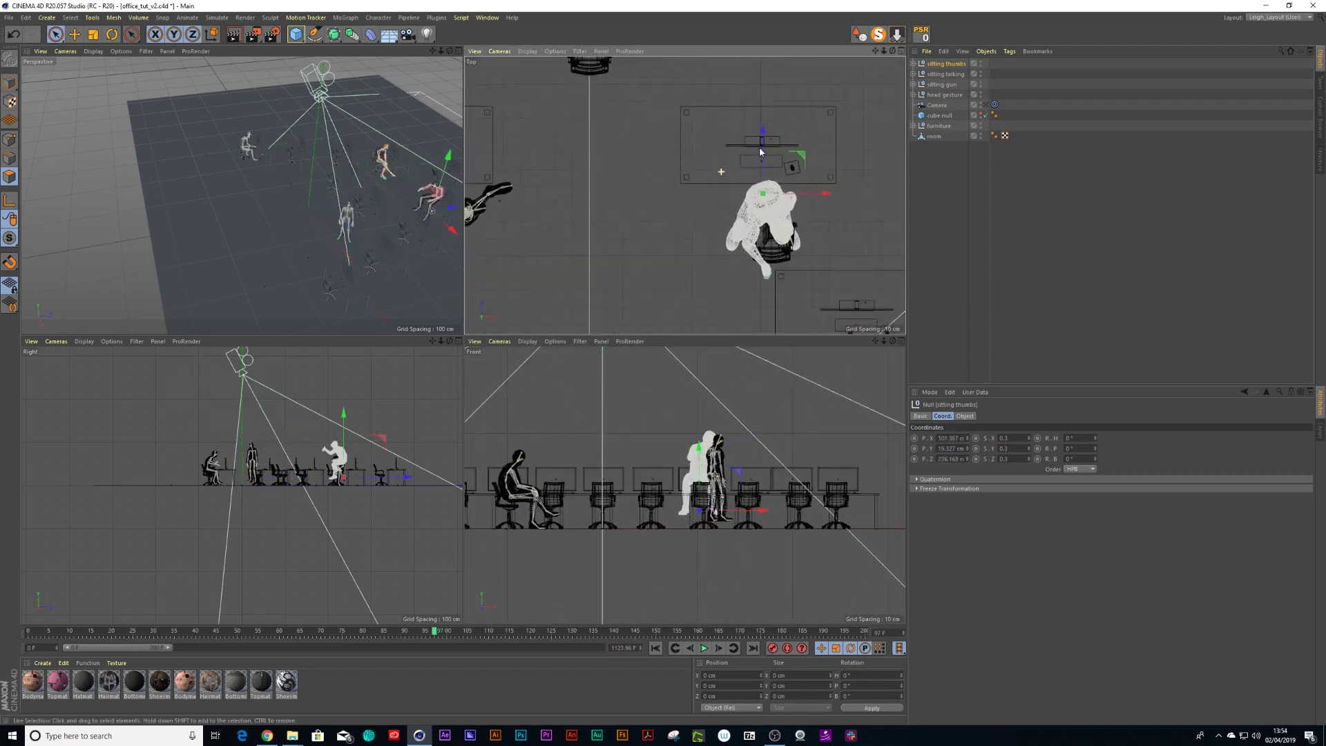
{"action": "key", "text": "r"}
{"action": "left_click_drag", "start_coordinate": [806, 222], "coordinate": [832, 256]}
{"action": "key", "text": "space"}
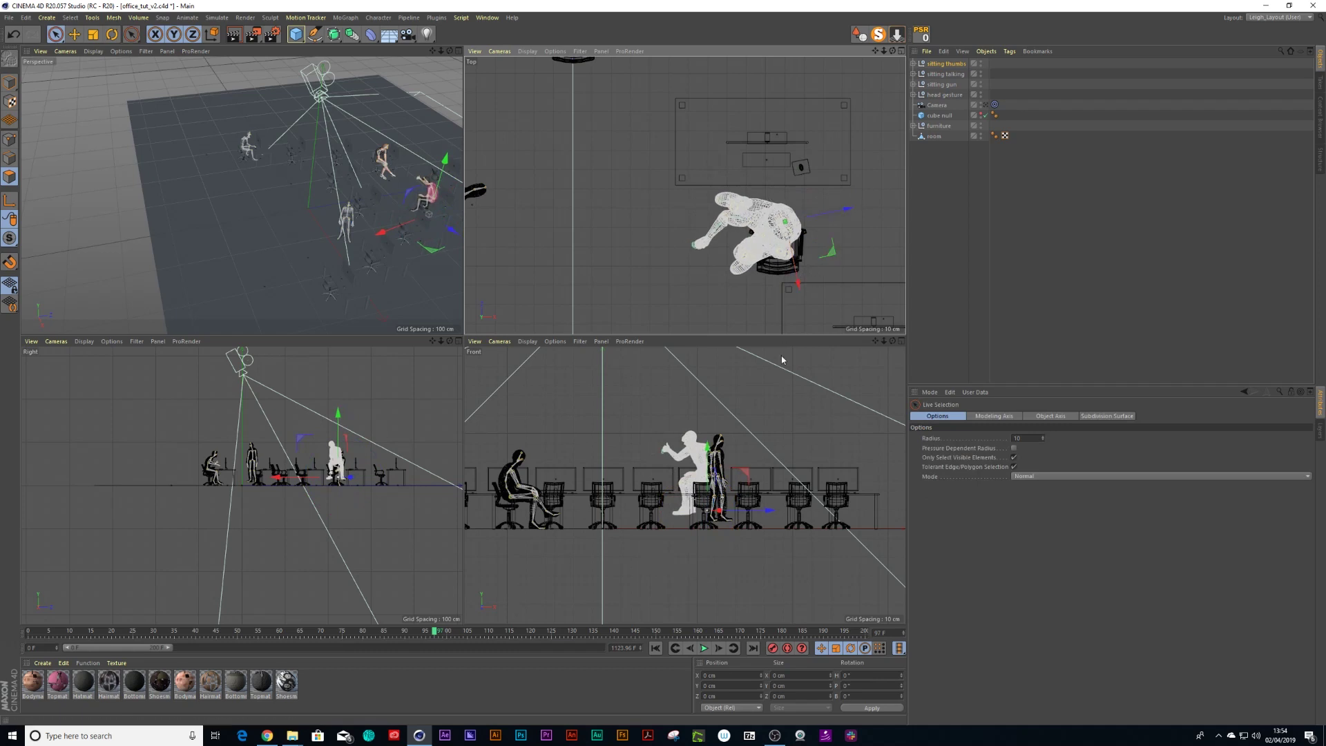
{"action": "scroll", "coordinate": [713, 468], "scroll_direction": "up", "scroll_amount": 3}
{"action": "left_click_drag", "start_coordinate": [714, 469], "coordinate": [714, 500]}
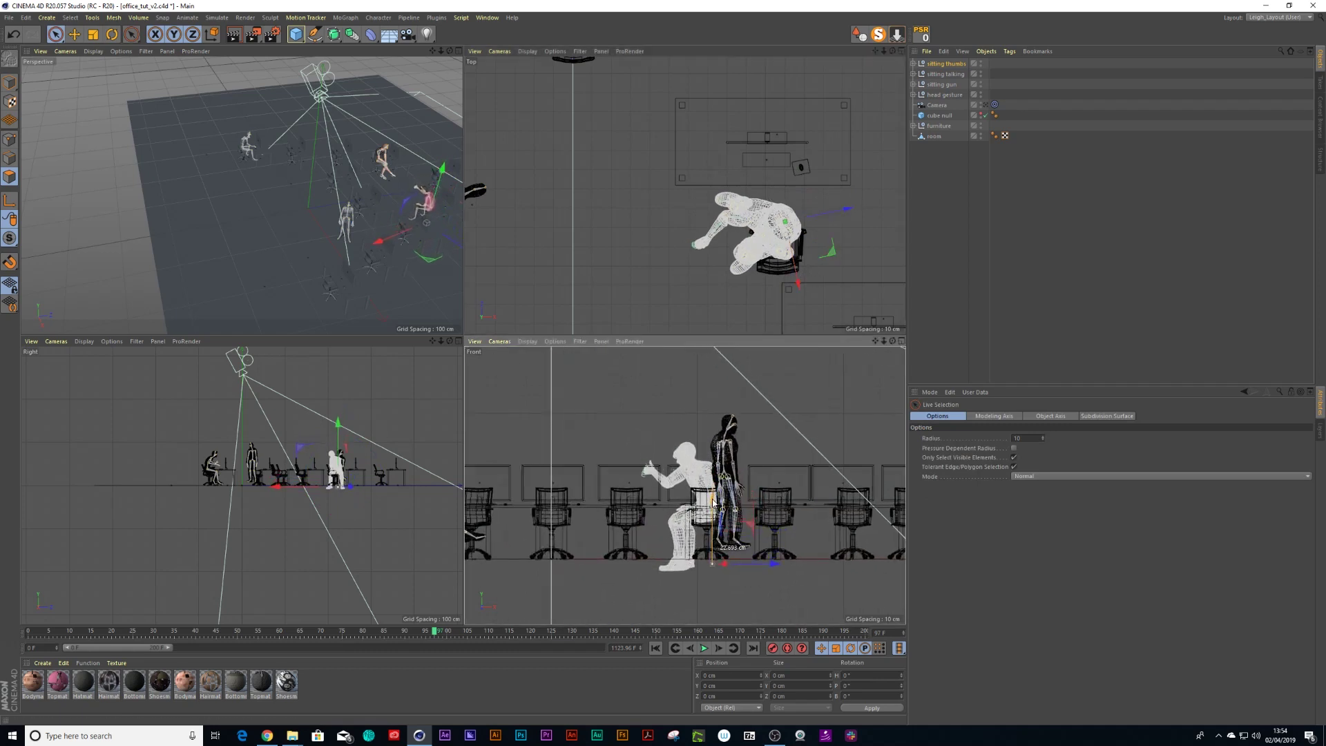
Reduce the sitting thumbs null's scale to 0.25 on the X, Y and Z axes
{"action": "left_click", "coordinate": [939, 64]}
{"action": "left_click", "coordinate": [1007, 437]}
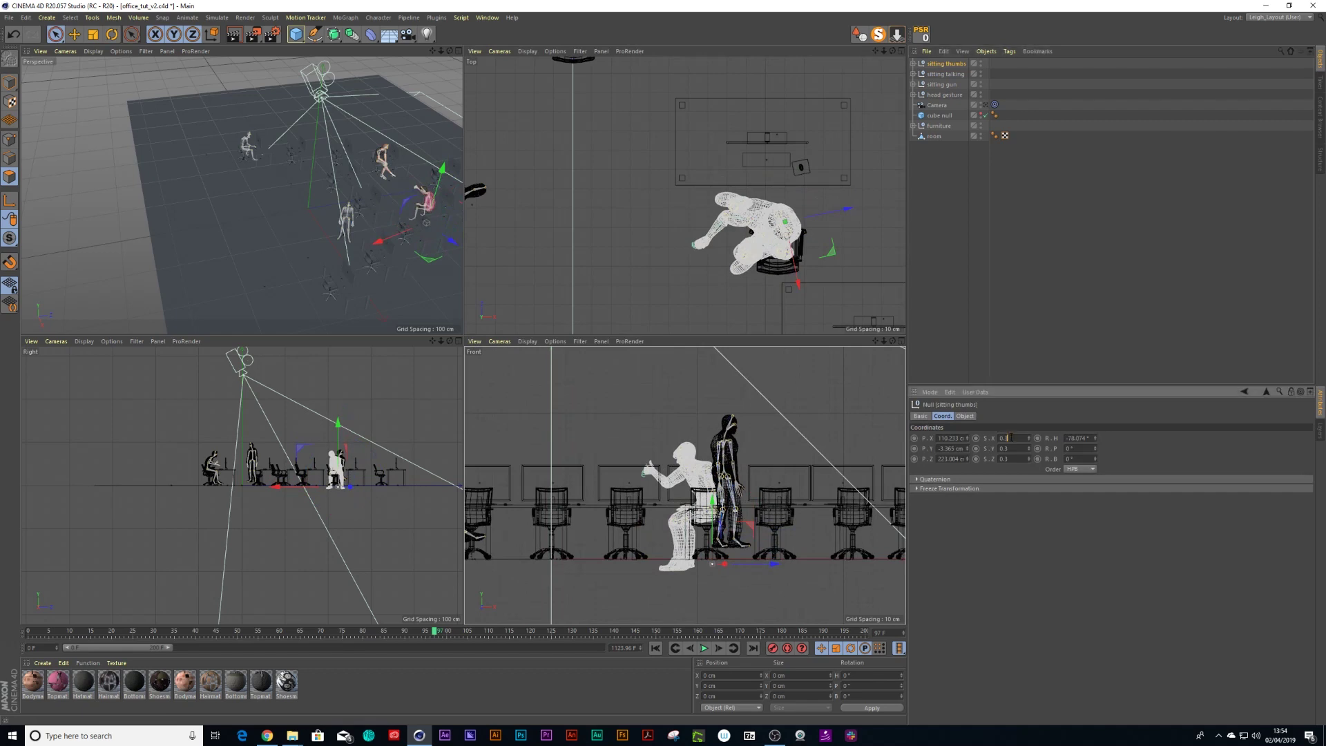
{"action": "type", "text": "2"}
{"action": "key", "text": "Return"}
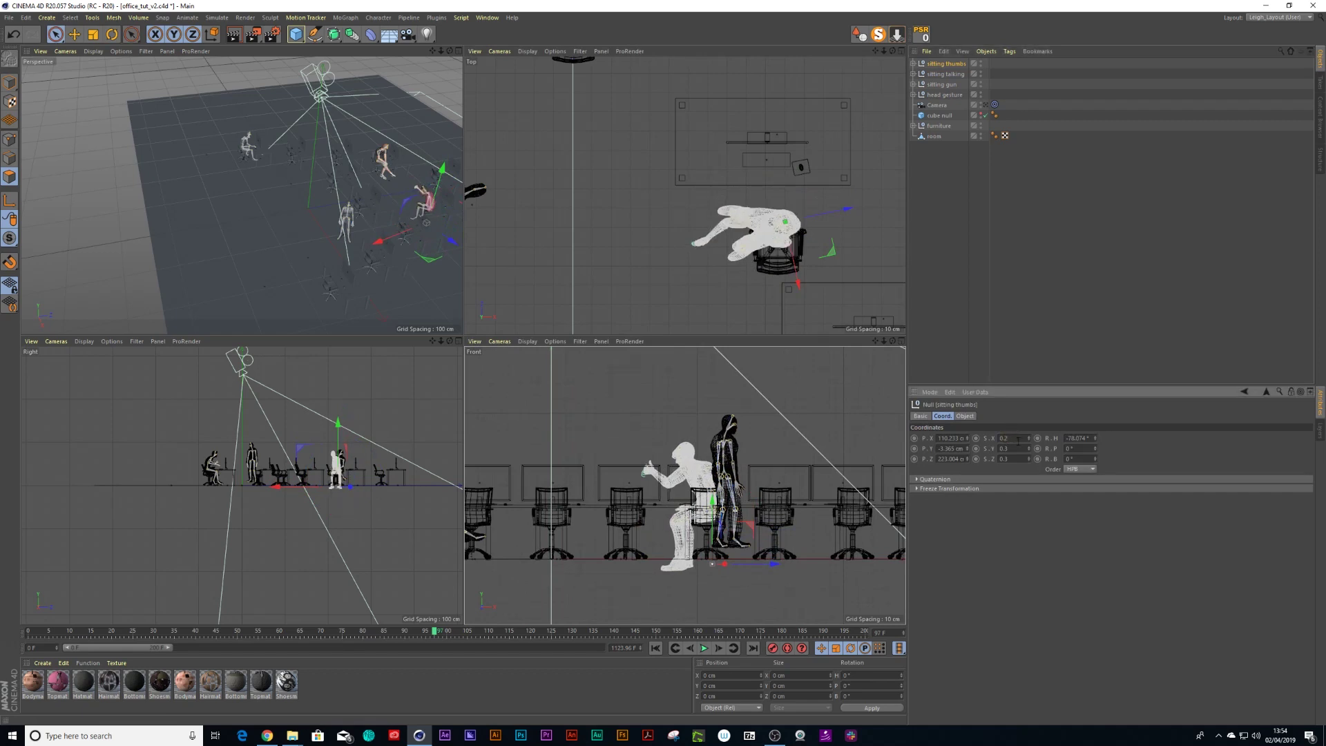
{"action": "type", "text": "2"}
{"action": "key", "text": "Return"}
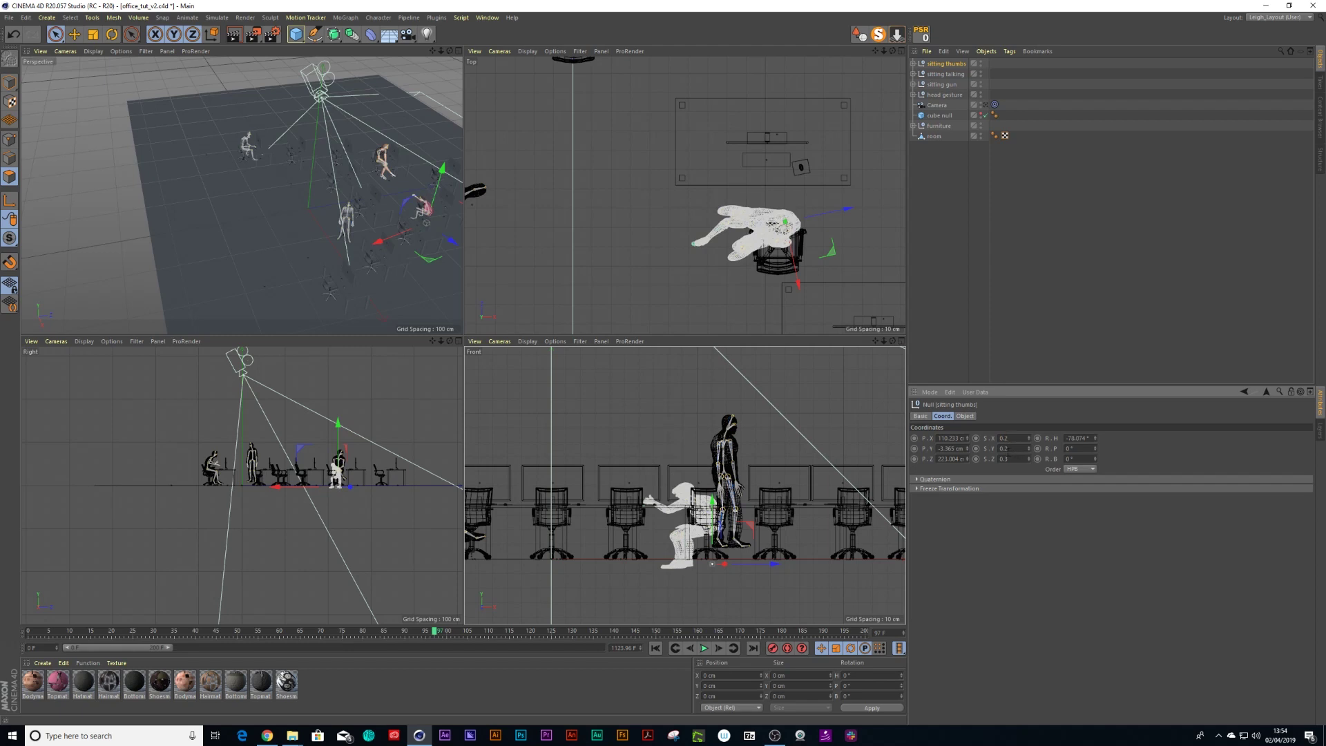
{"action": "left_click", "coordinate": [1010, 450]}
{"action": "type", "text": "5"}
{"action": "left_click", "coordinate": [1011, 459]}
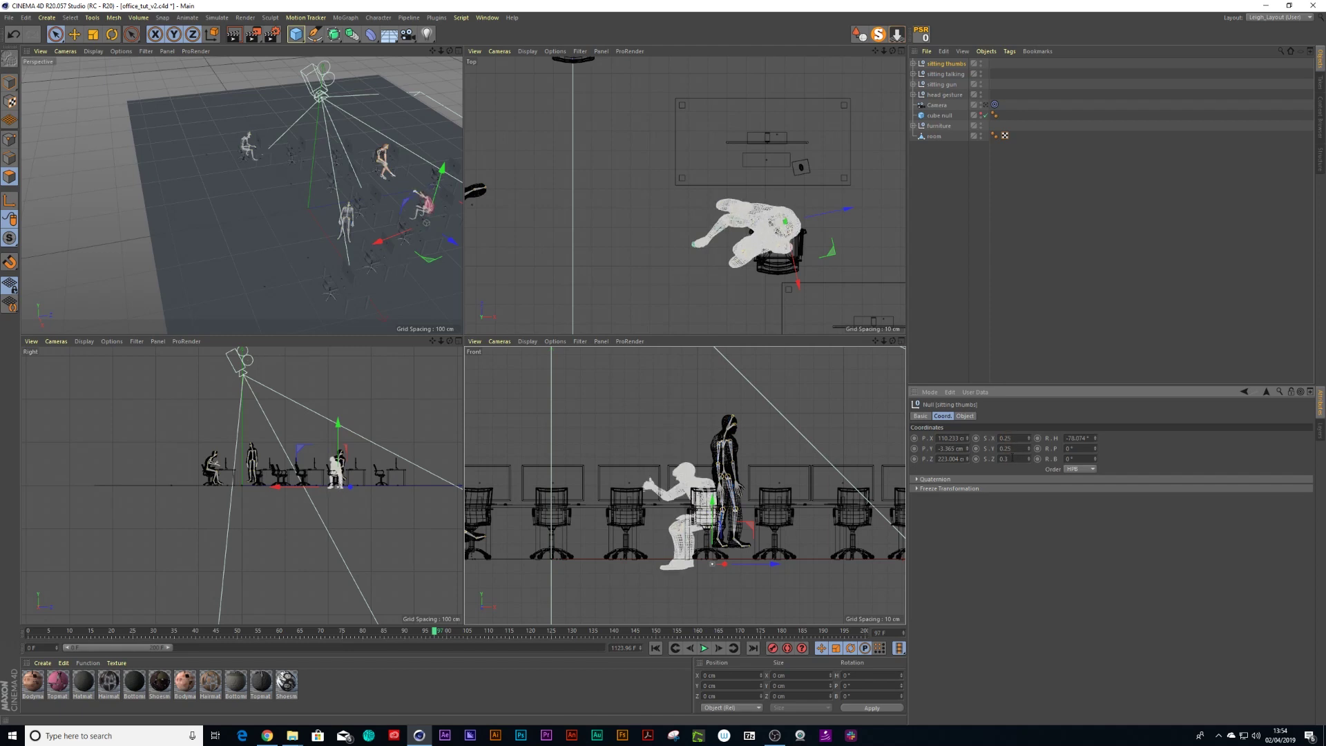
{"action": "type", "text": "5"}
{"action": "key", "text": "Return"}
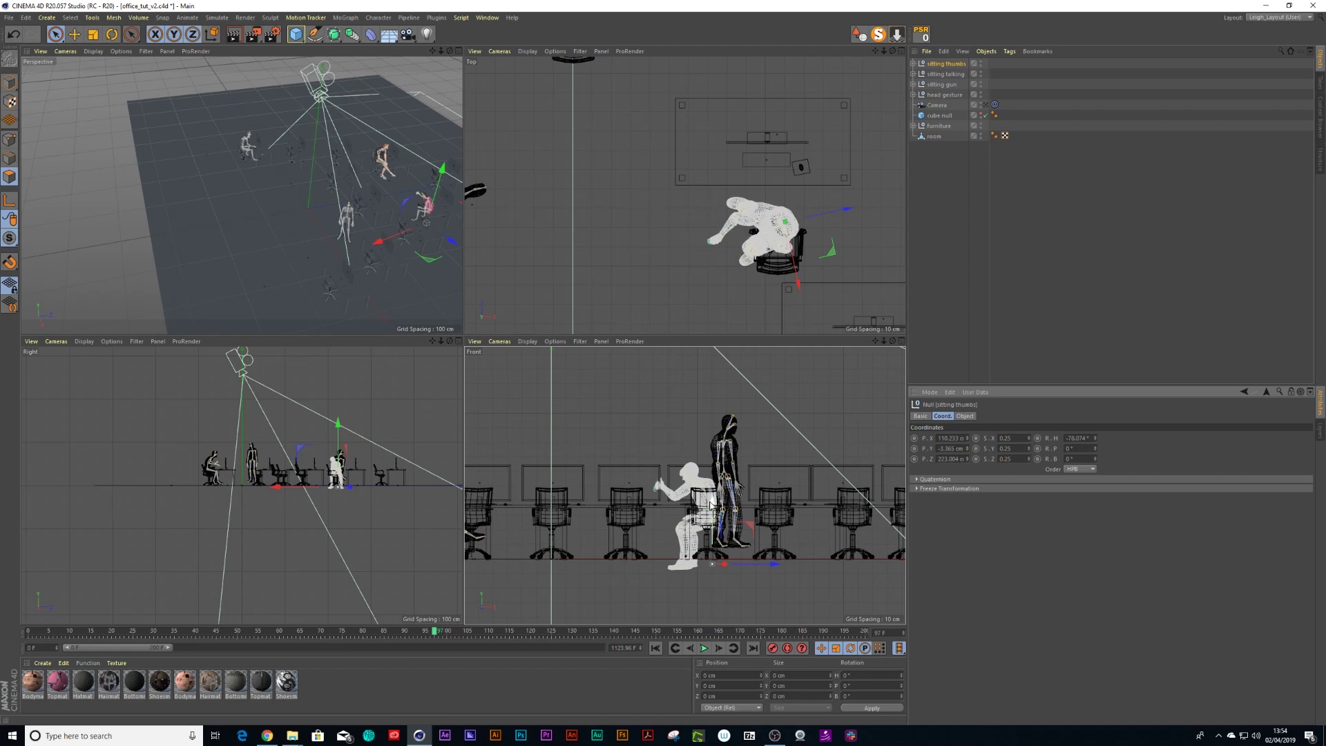
Raise the sitting thumbs character slightly so its feet meet the floor, and check its seating in the perspective view
{"action": "left_click_drag", "start_coordinate": [713, 504], "coordinate": [712, 492]}
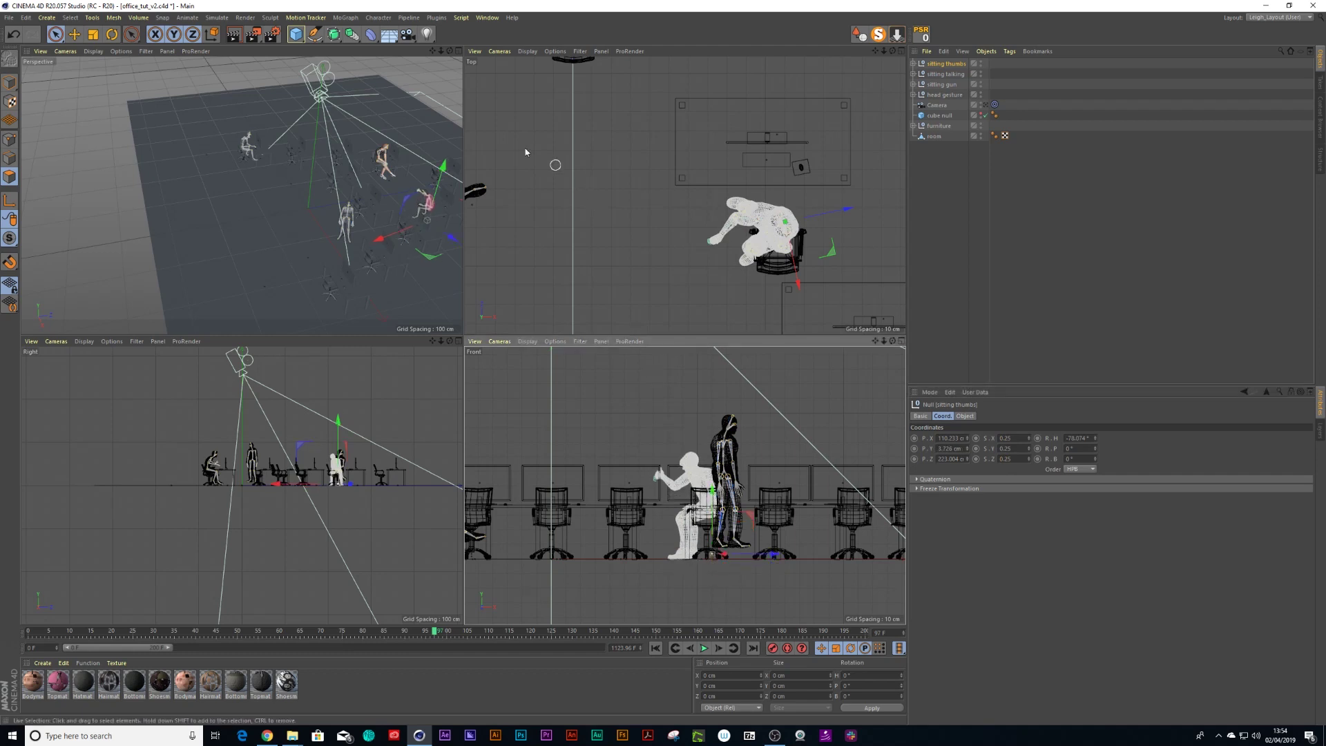
{"action": "left_click", "coordinate": [460, 51]}
{"action": "scroll", "coordinate": [753, 389], "scroll_direction": "up", "scroll_amount": 10}
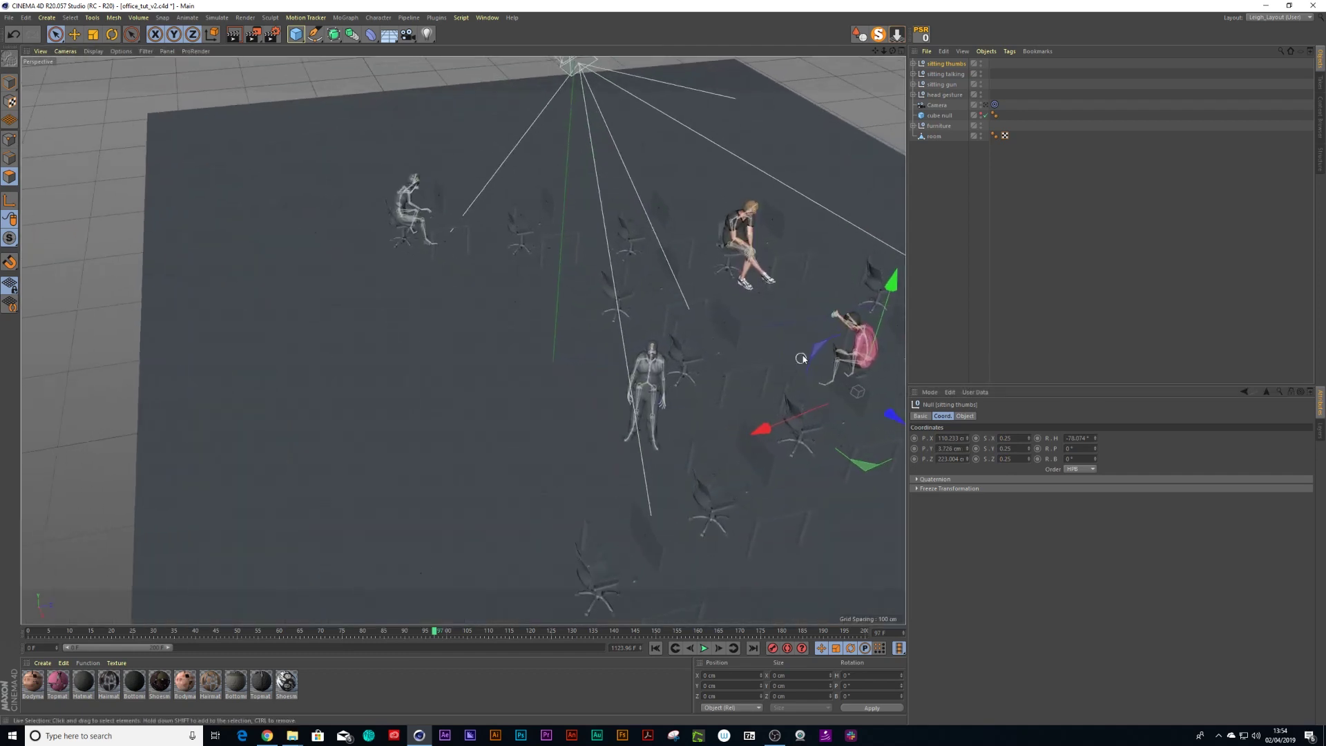
{"action": "left_click_drag", "start_coordinate": [754, 419], "coordinate": [889, 392], "text": "alt"}
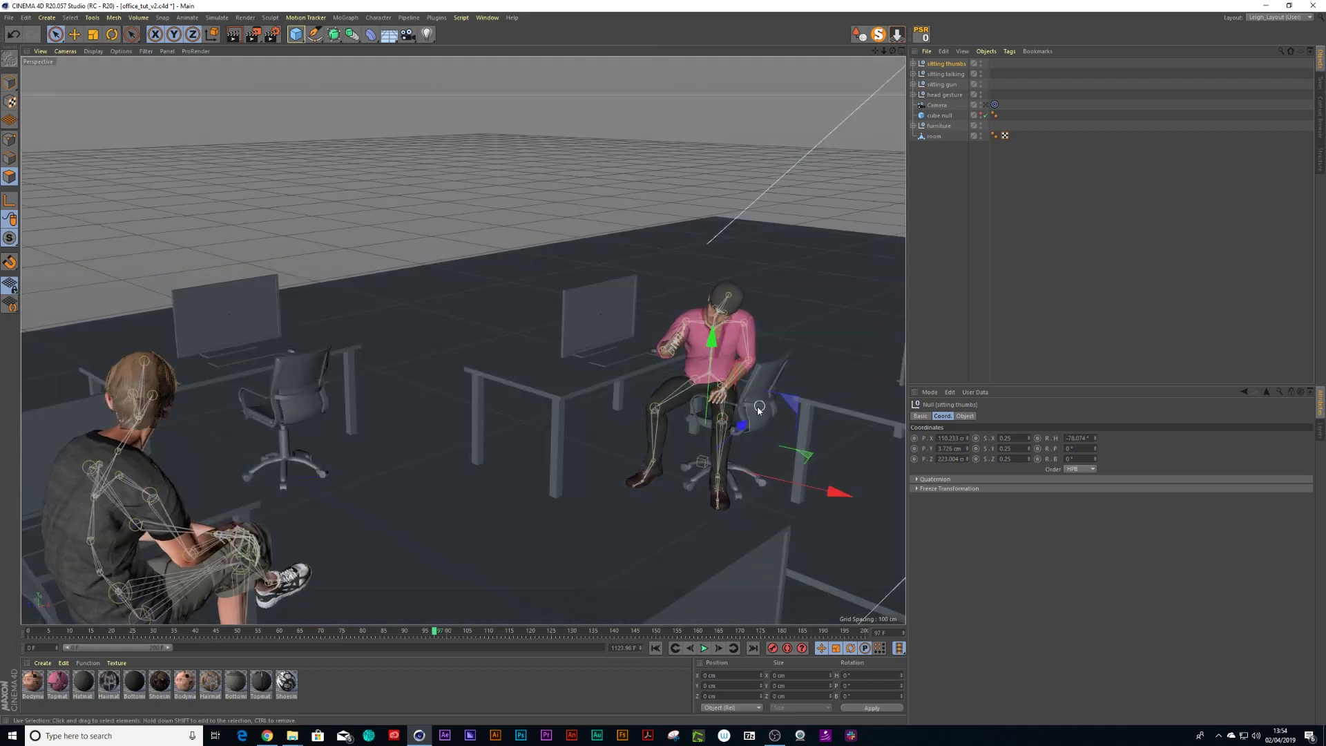
{"action": "scroll", "coordinate": [747, 411], "scroll_direction": "up", "scroll_amount": 1}
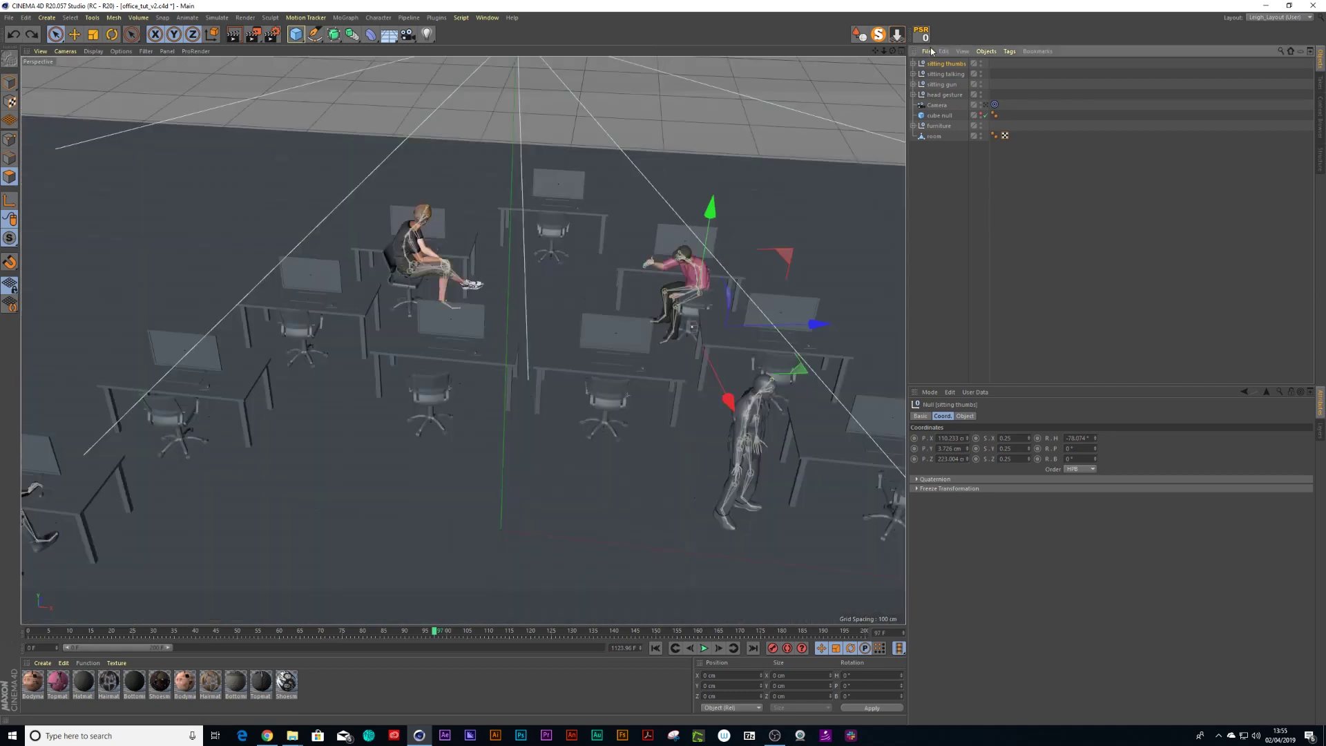
Merge the Typing FBX file from the fbx folder into the scene
{"action": "left_click", "coordinate": [927, 52]}
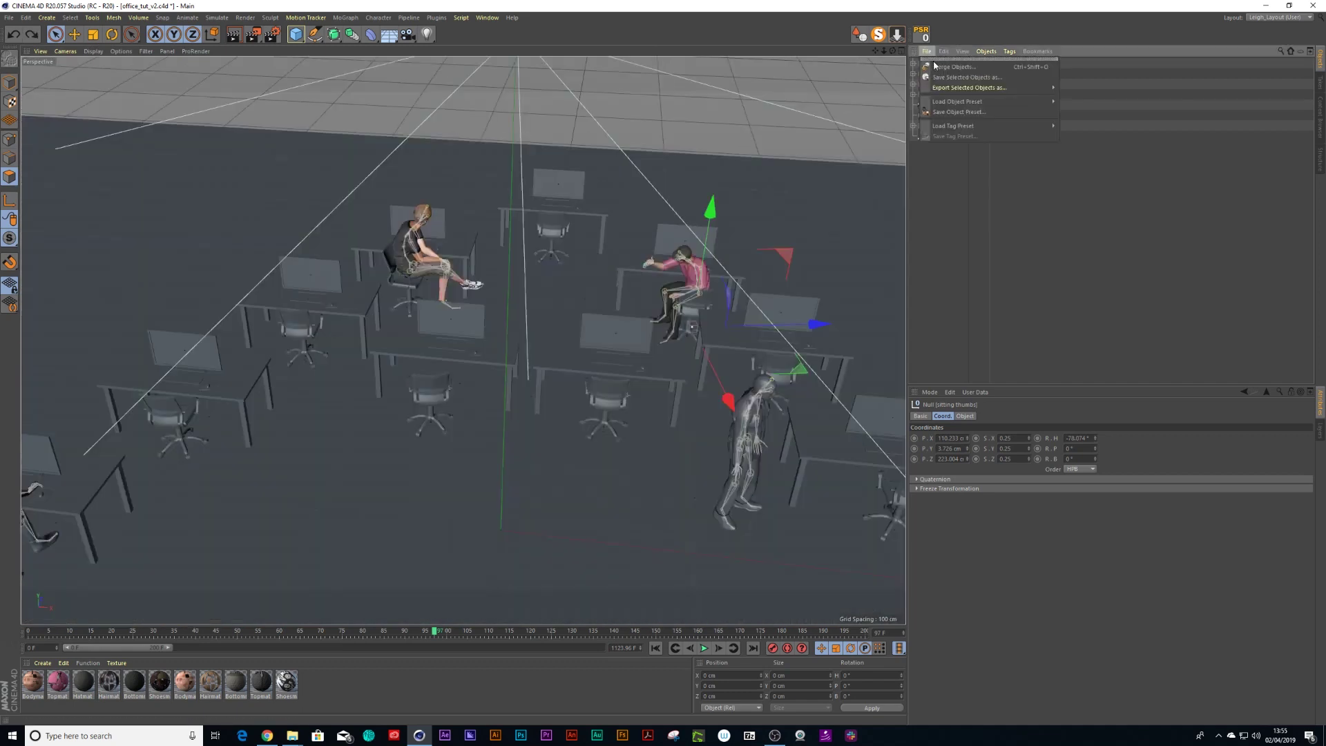
{"action": "left_click", "coordinate": [942, 65]}
{"action": "key", "text": "ctrl+shift+o"}
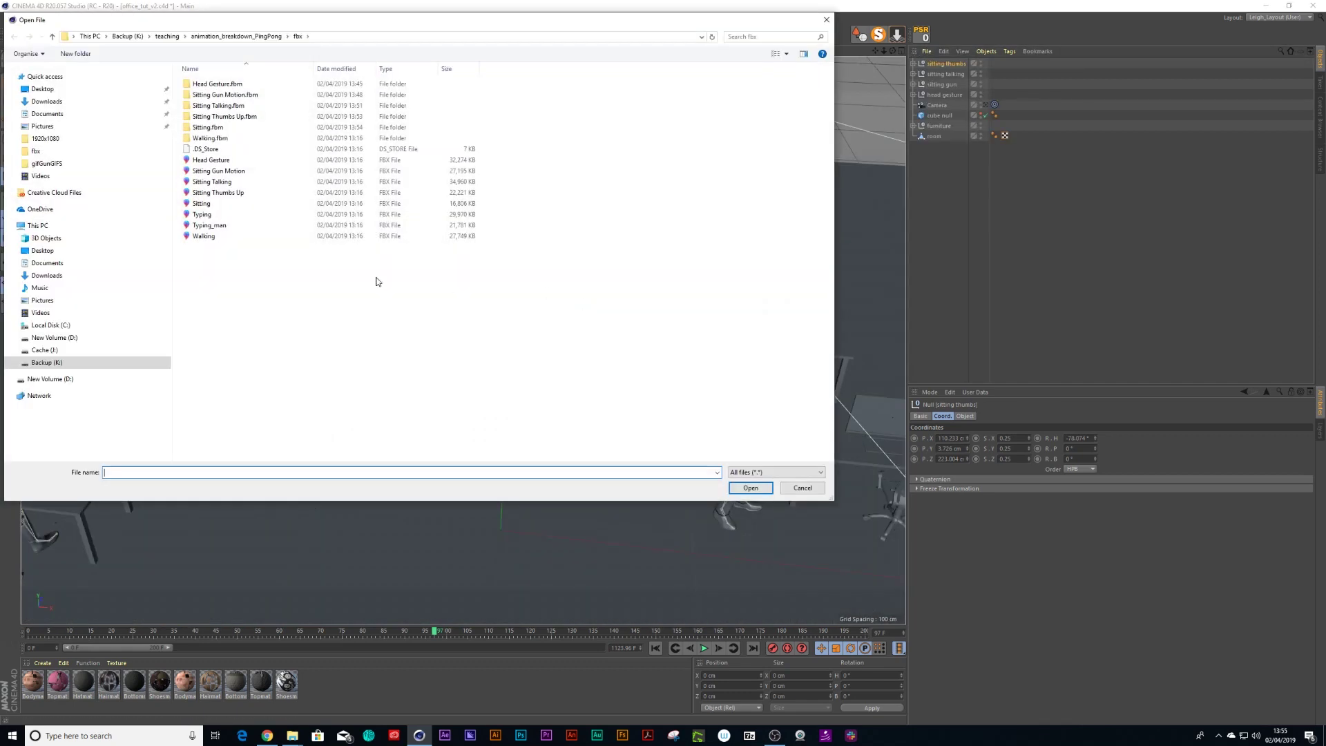
{"action": "left_click", "coordinate": [208, 226]}
{"action": "double_click", "coordinate": [183, 215]}
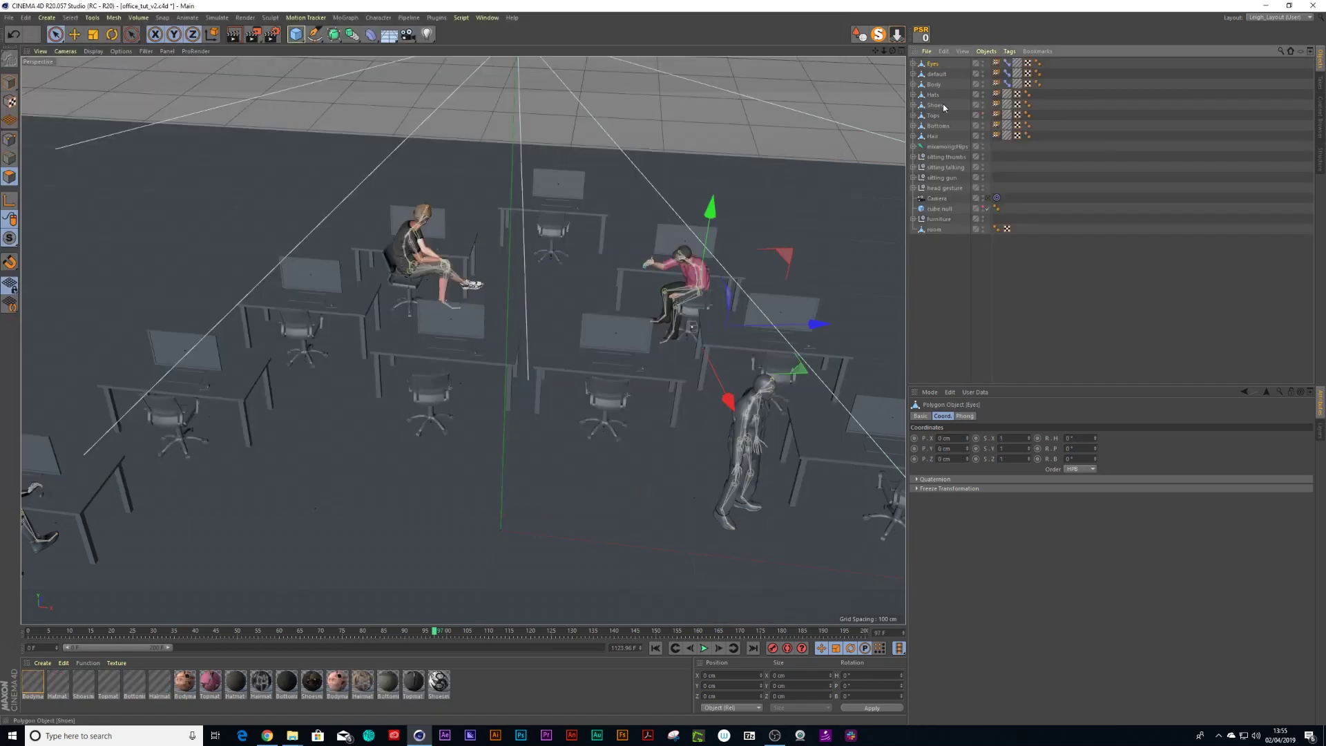
Group the imported meshes and the mixamorig:Hips joint under a null named "typing"
{"action": "left_click", "coordinate": [933, 64], "text": "shift"}
{"action": "key", "text": "alt+g"}
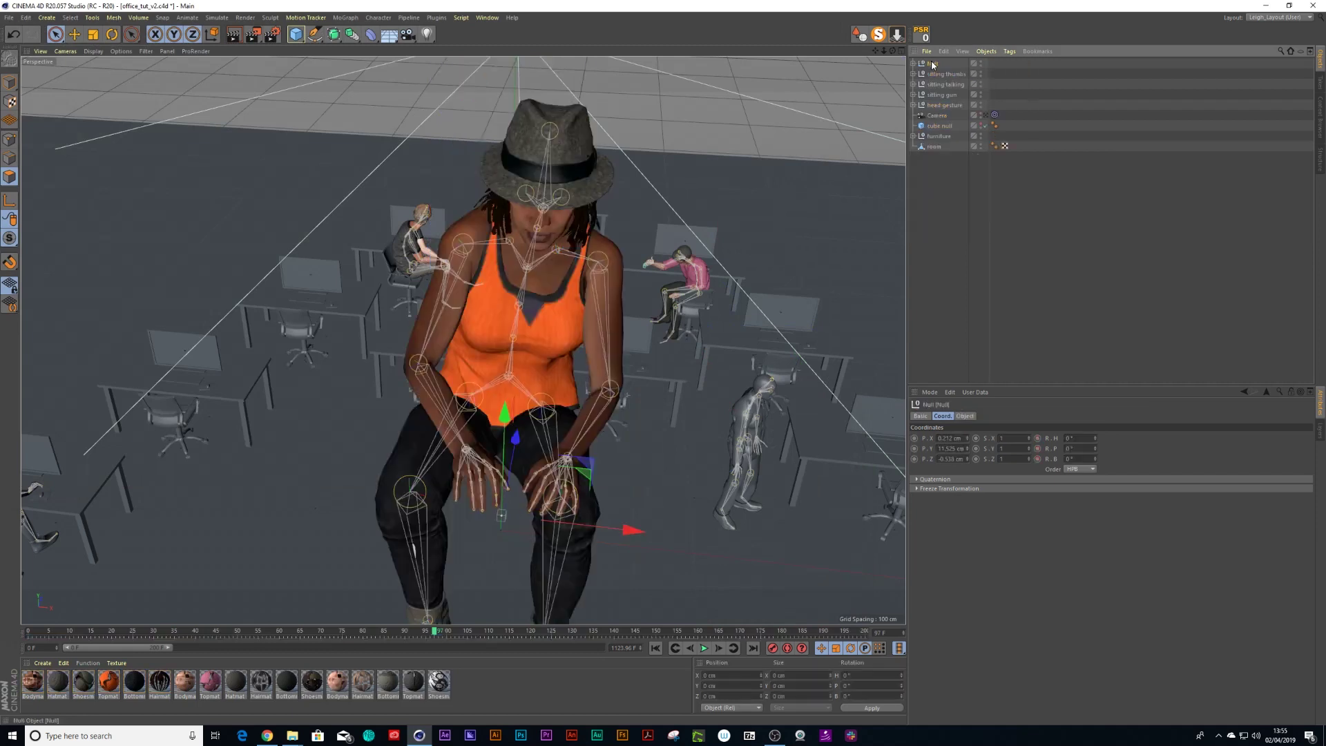
{"action": "double_click", "coordinate": [932, 65]}
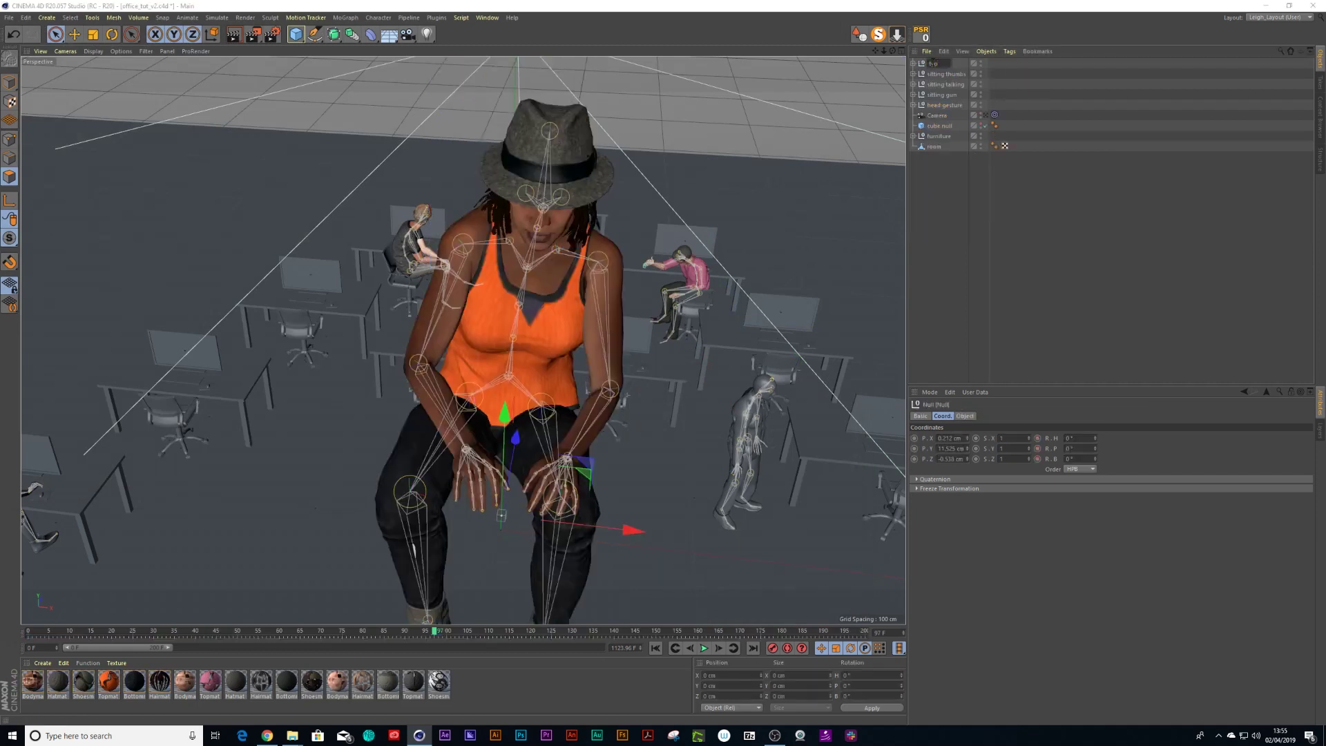
{"action": "type", "text": "typing"}
{"action": "key", "text": "Return"}
Convert the typing character's mixamorig:Hips animation into a motion clip with the source name "typing"
{"action": "left_click", "coordinate": [914, 65]}
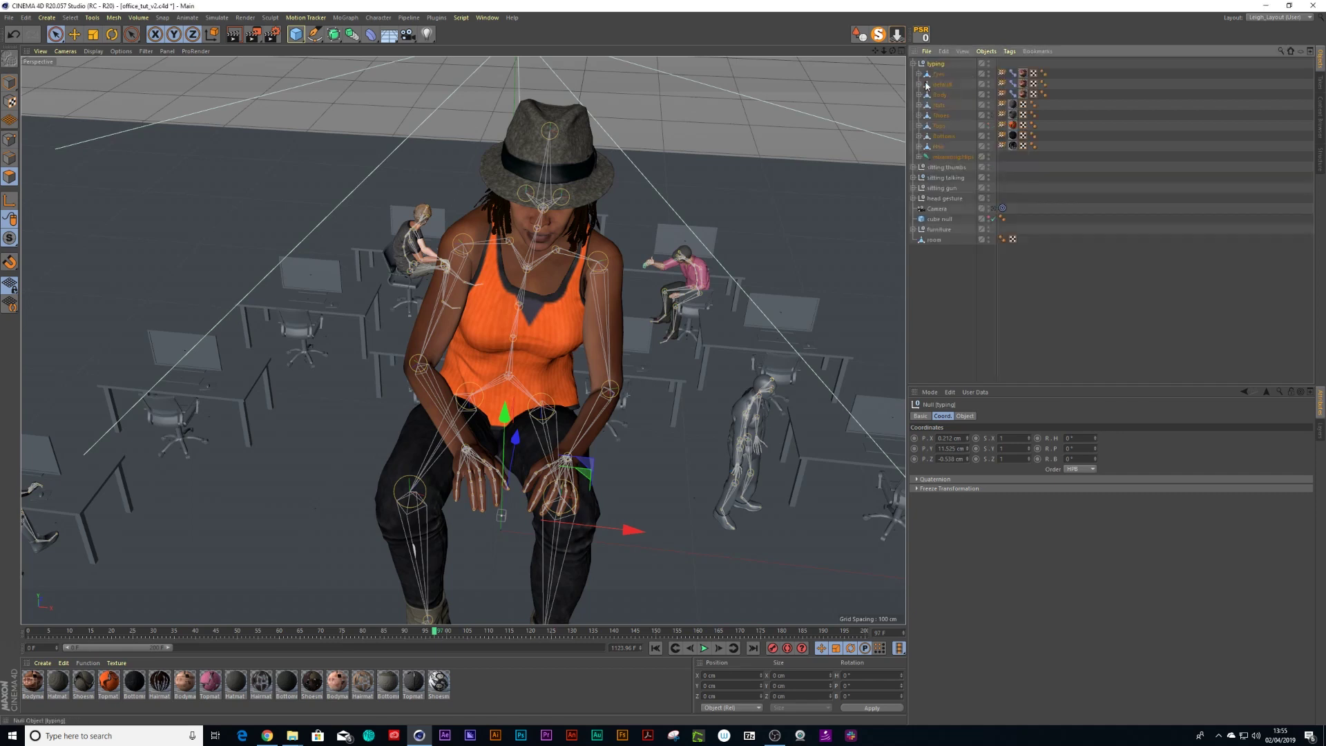
{"action": "left_click", "coordinate": [951, 156]}
{"action": "left_click", "coordinate": [187, 17]}
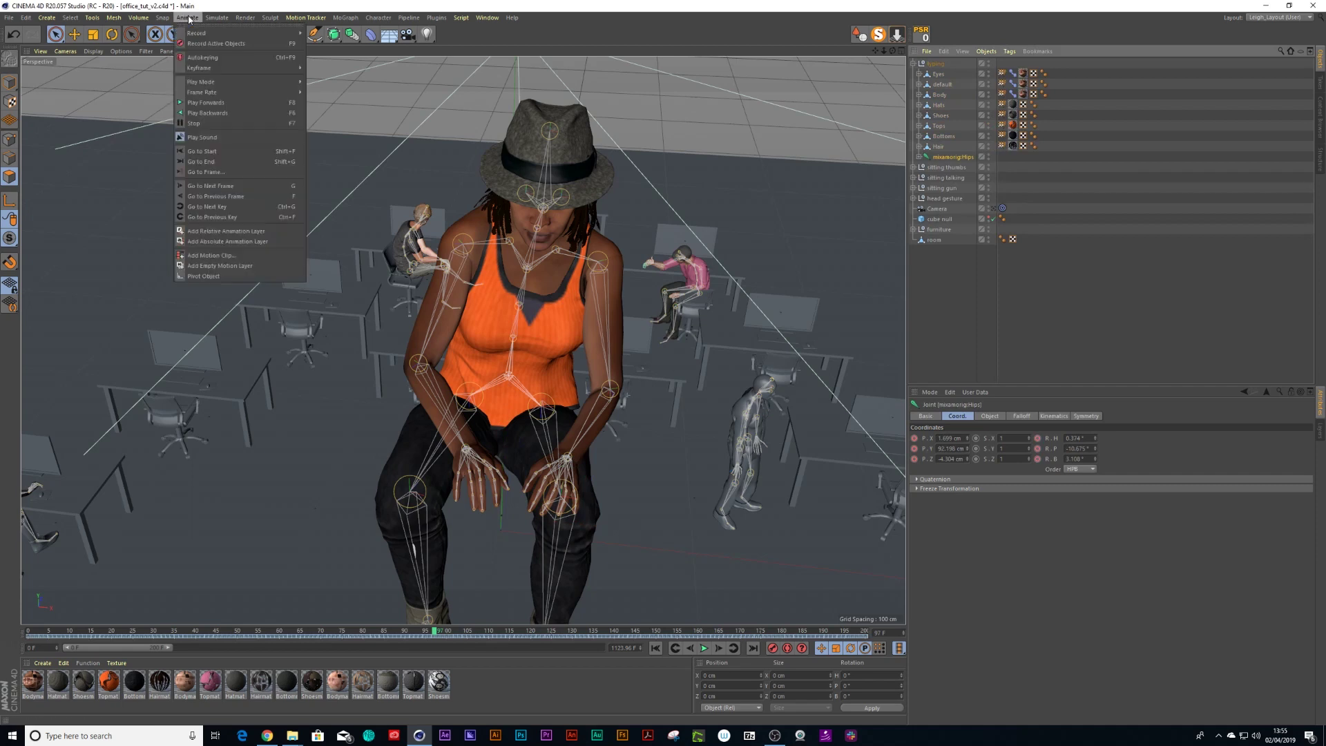
{"action": "left_click", "coordinate": [210, 255]}
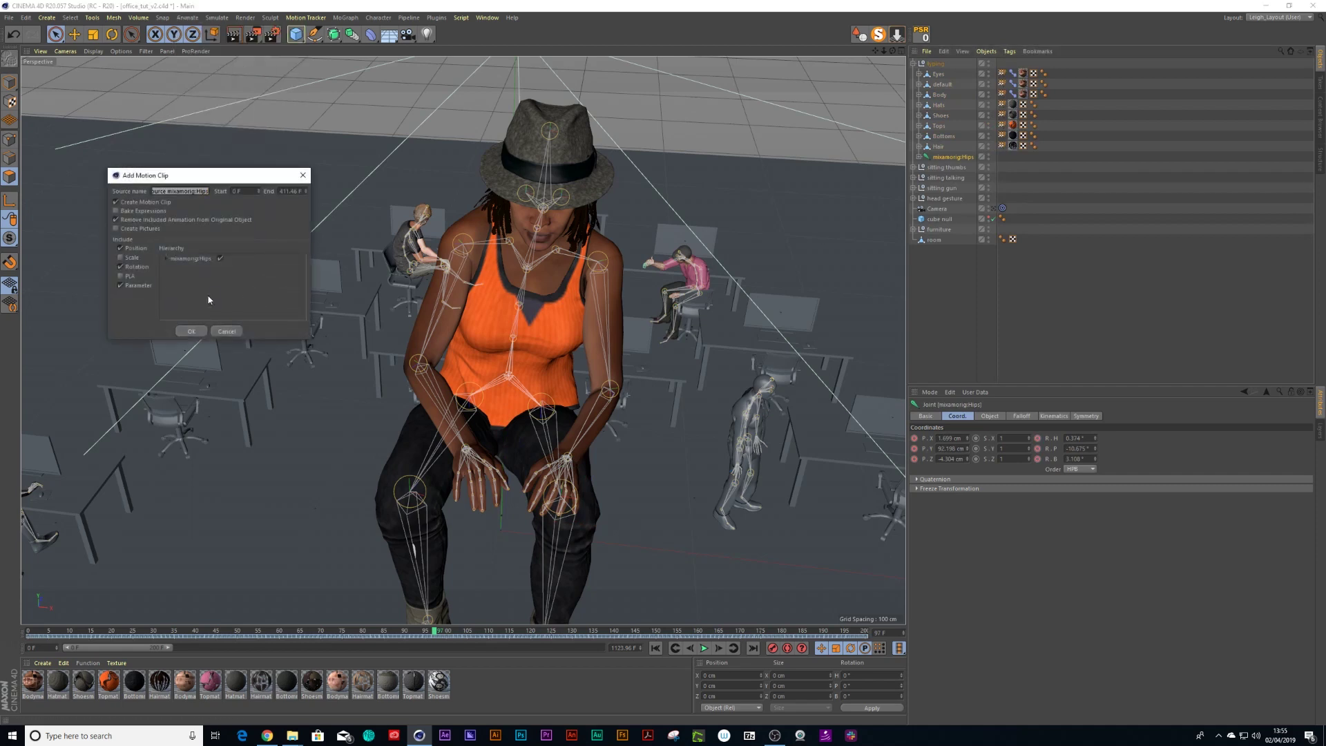
{"action": "type", "text": "typing"}
{"action": "left_click", "coordinate": [192, 331]}
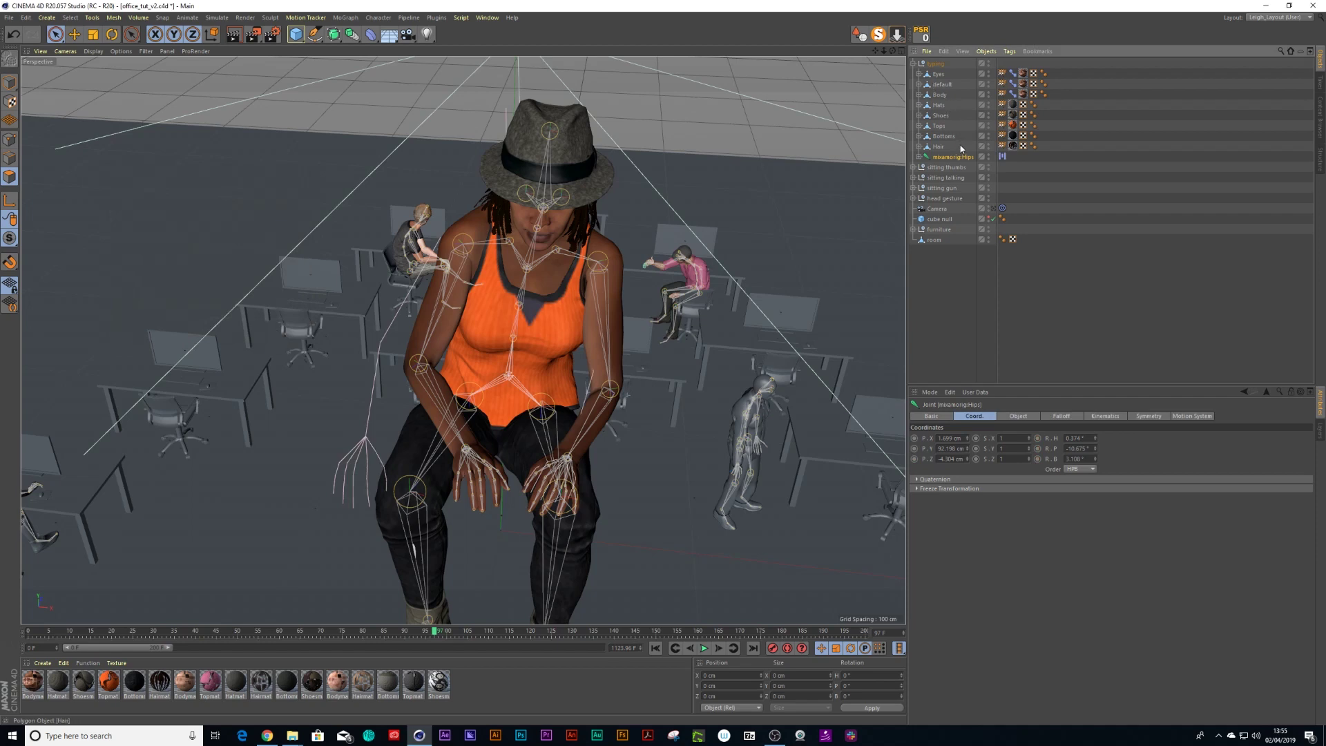
Rename the mixamorig:Hips entry to "typing" in the timeline's Motion Mode
{"action": "key", "text": "shift+F3"}
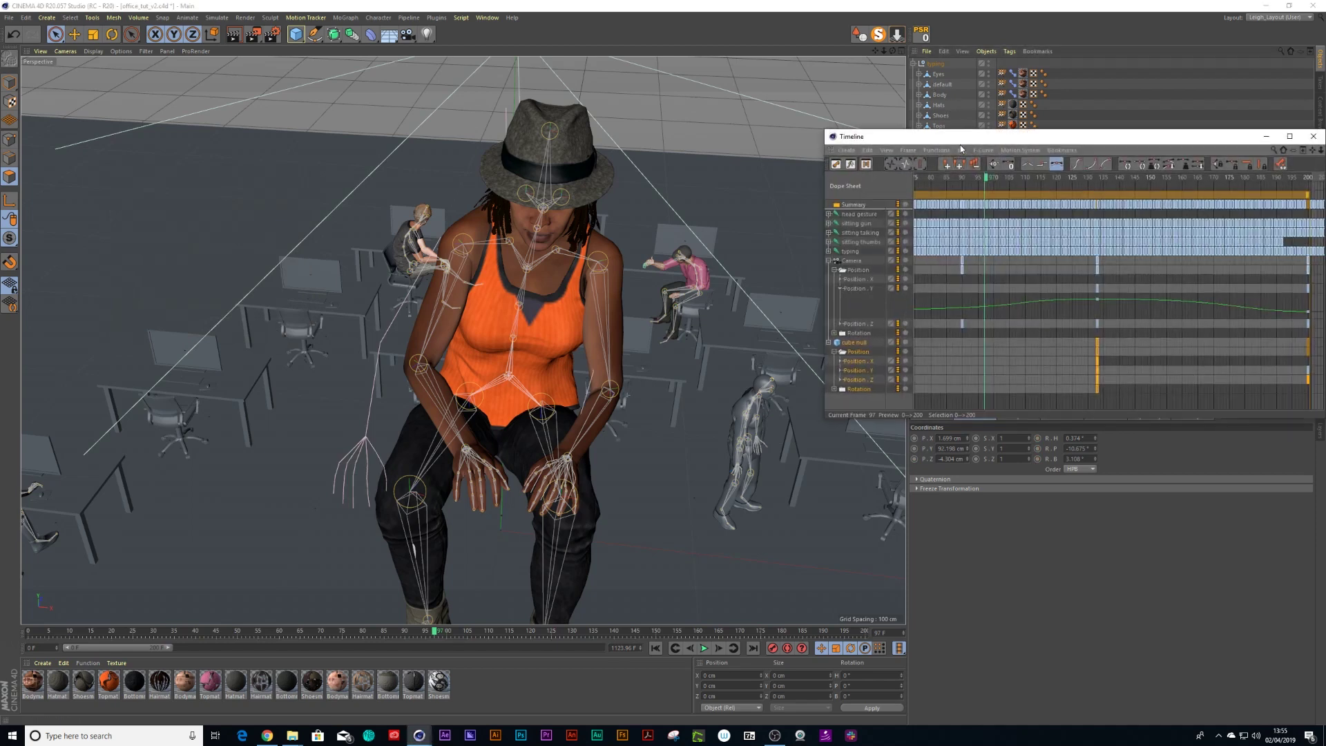
{"action": "left_click_drag", "start_coordinate": [917, 137], "coordinate": [672, 138]}
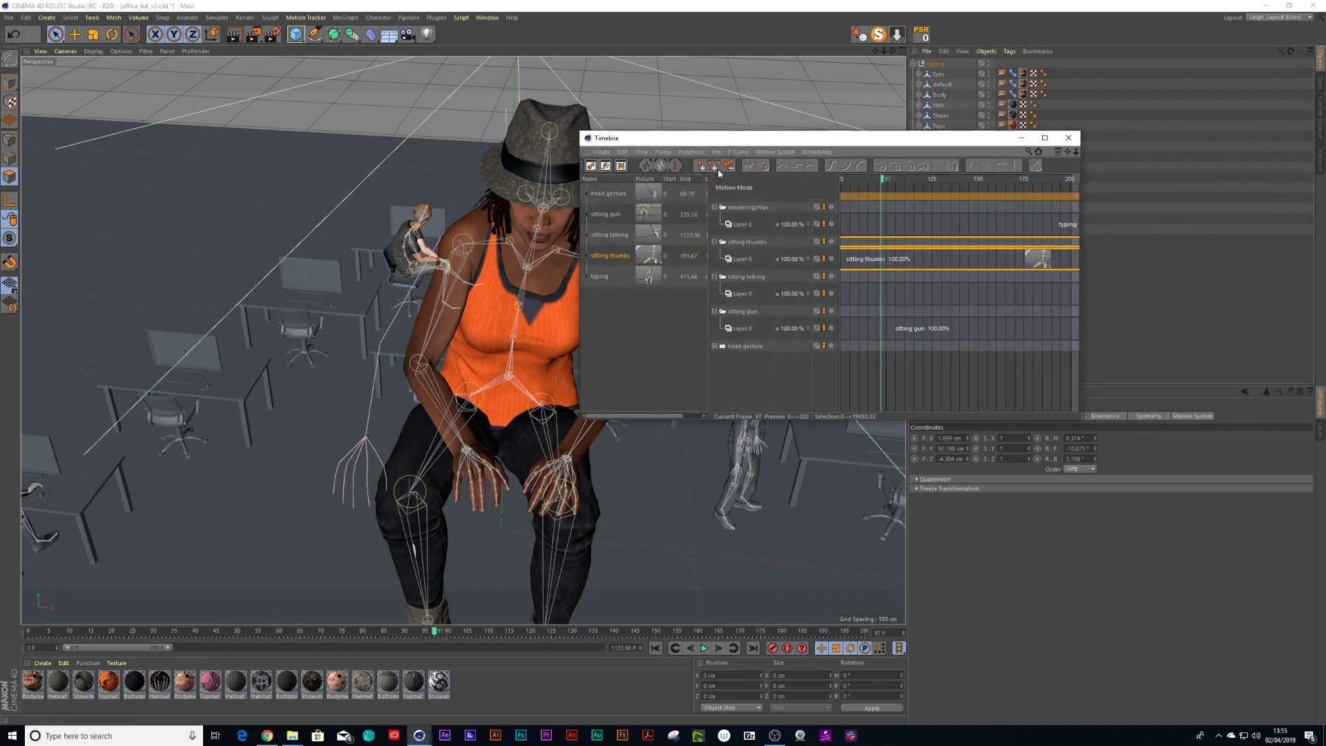
{"action": "double_click", "coordinate": [741, 209]}
{"action": "type", "text": "typing"}
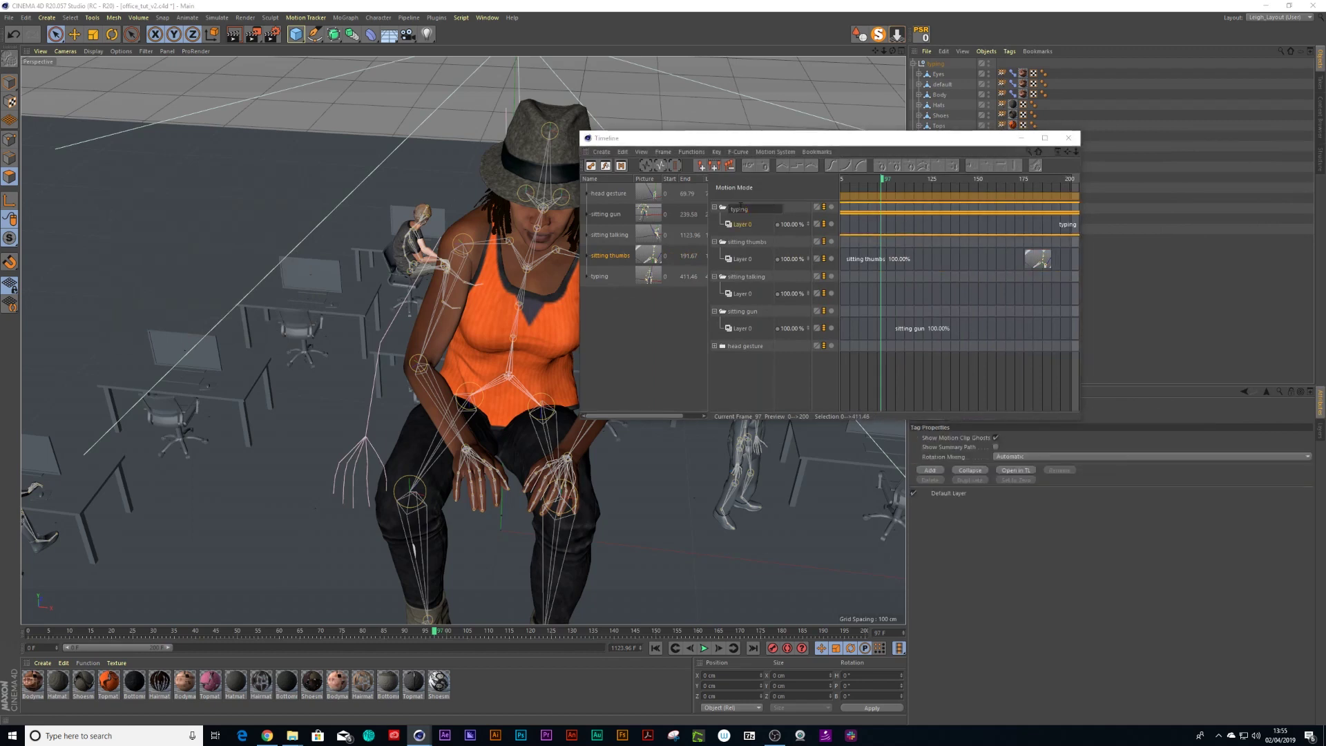
{"action": "key", "text": "Return"}
Set the typing motion clip's loops to 100 and close the timeline
{"action": "left_click", "coordinate": [742, 224]}
{"action": "left_click", "coordinate": [897, 209]}
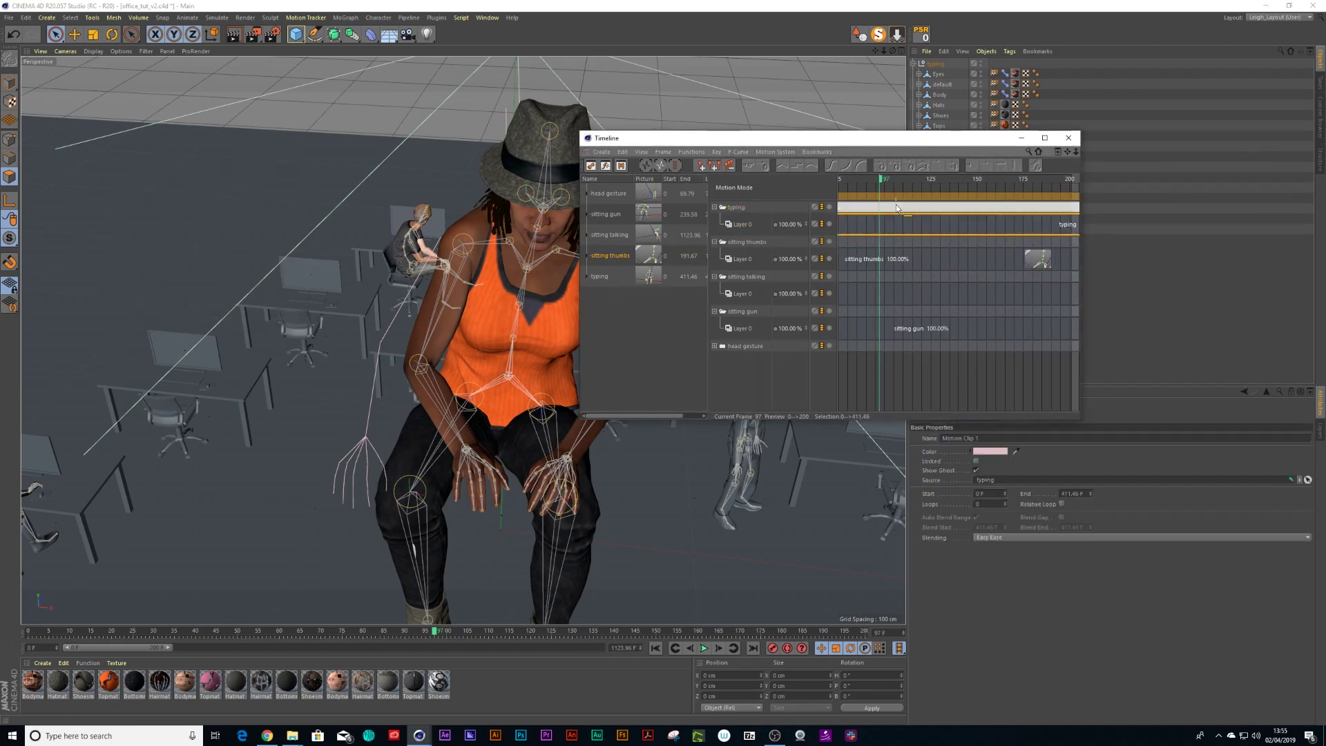
{"action": "left_click_drag", "start_coordinate": [898, 139], "coordinate": [606, 143]}
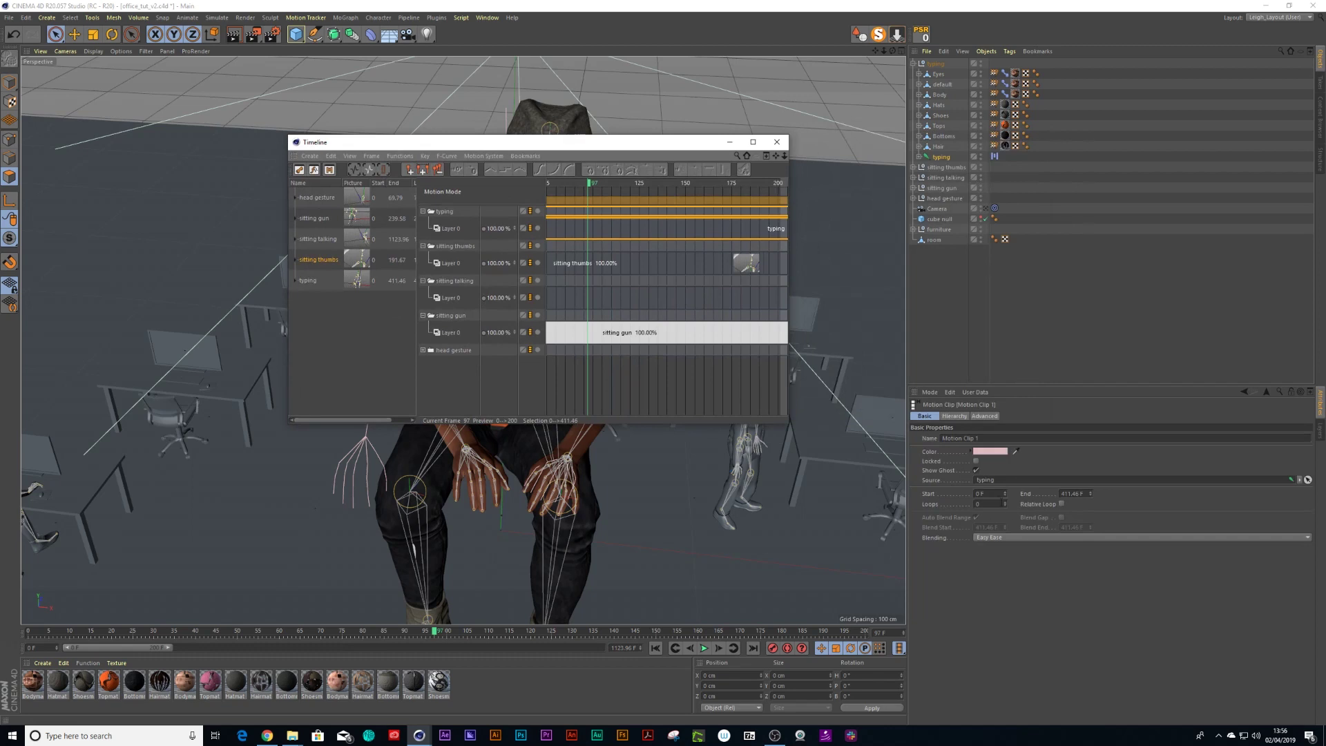
{"action": "left_click", "coordinate": [972, 505]}
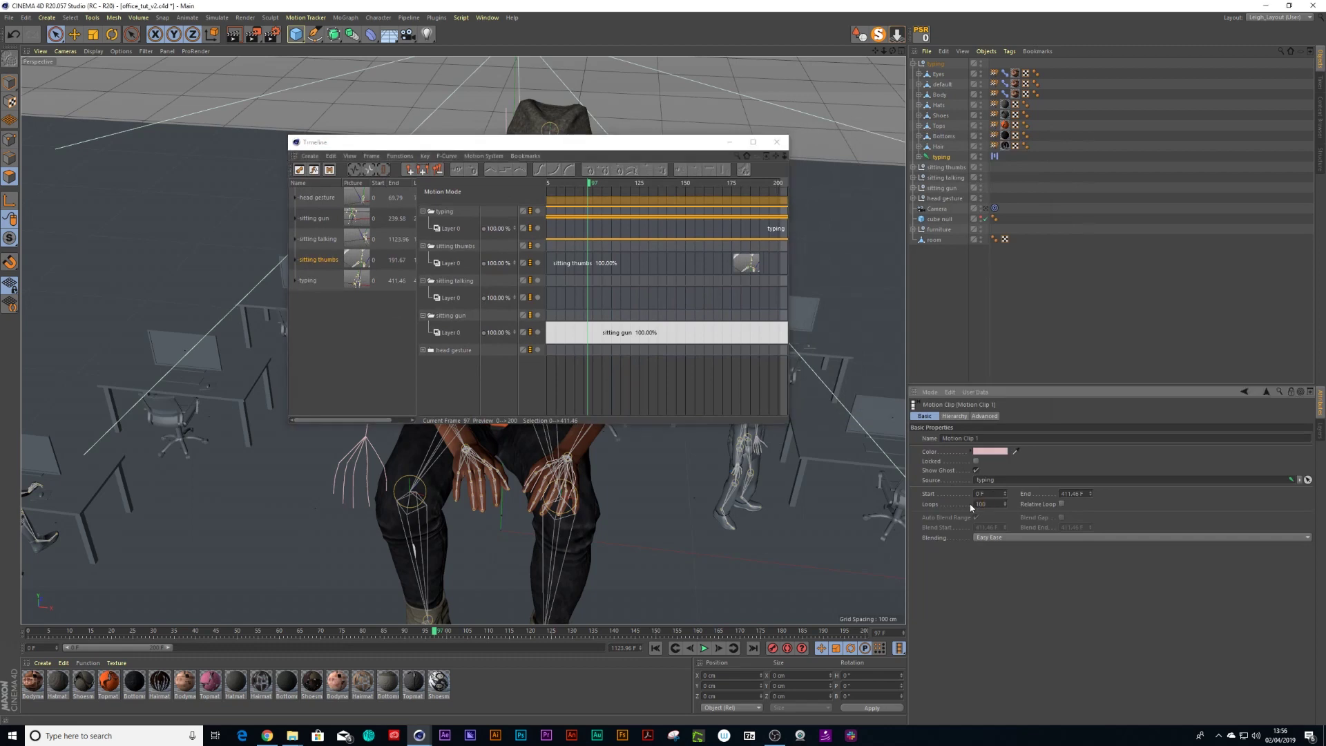
{"action": "type", "text": "100"}
{"action": "key", "text": "Return"}
{"action": "left_click", "coordinate": [780, 143]}
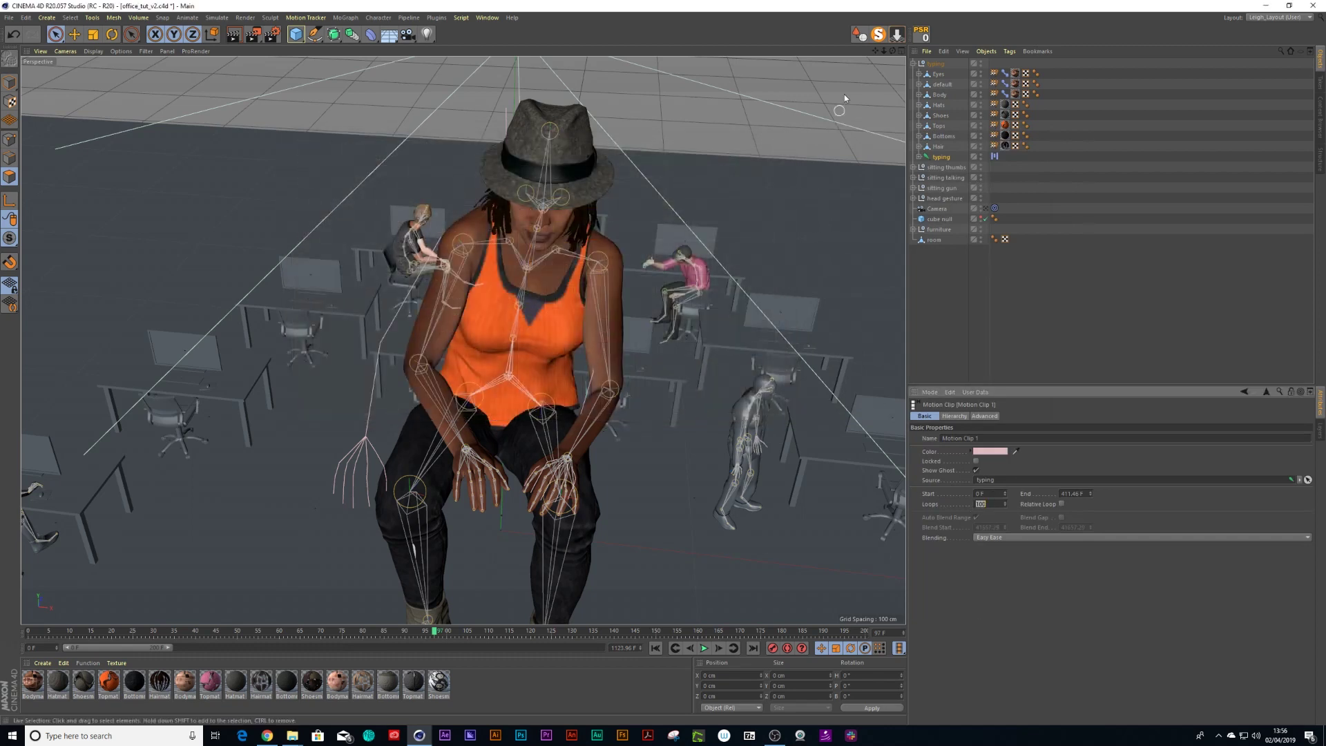
Set the "typing" null's scale to 0.5 on the X, Y and Z axes
{"action": "left_click", "coordinate": [902, 51]}
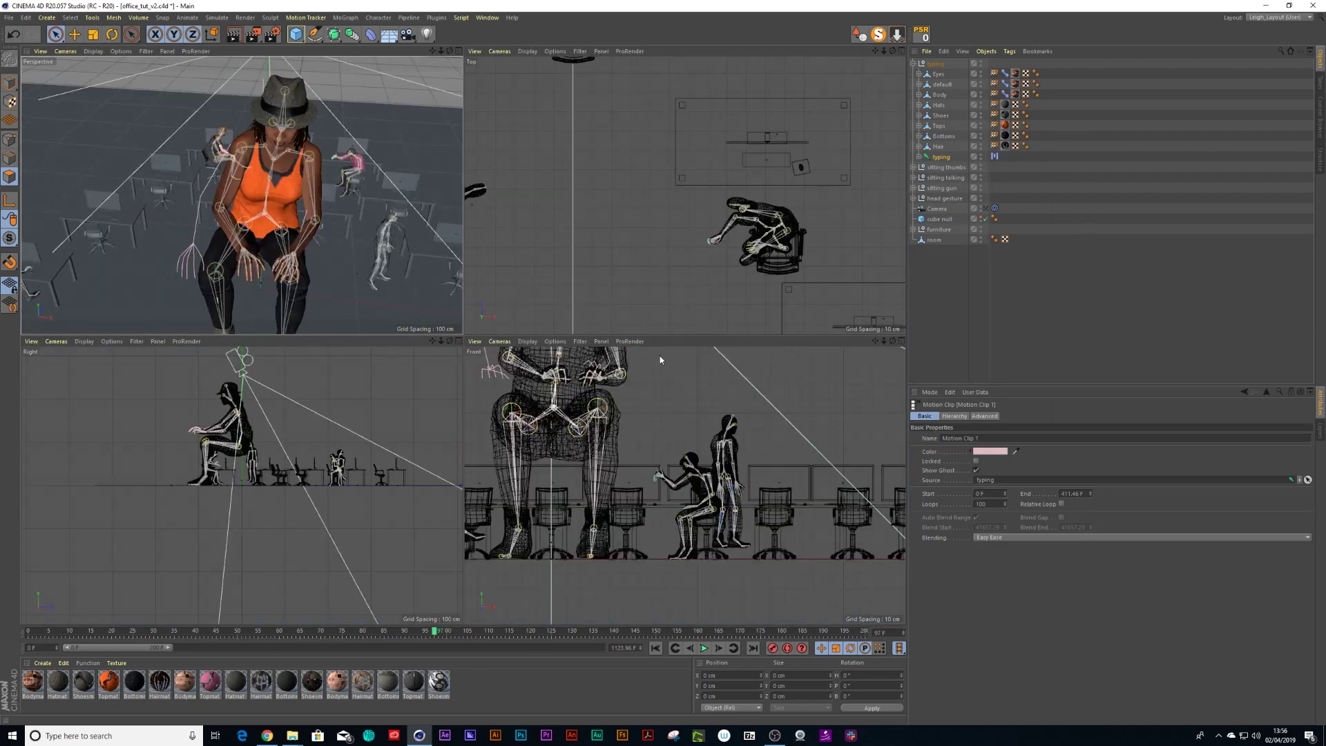
{"action": "scroll", "coordinate": [726, 408], "scroll_direction": "down", "scroll_amount": 8}
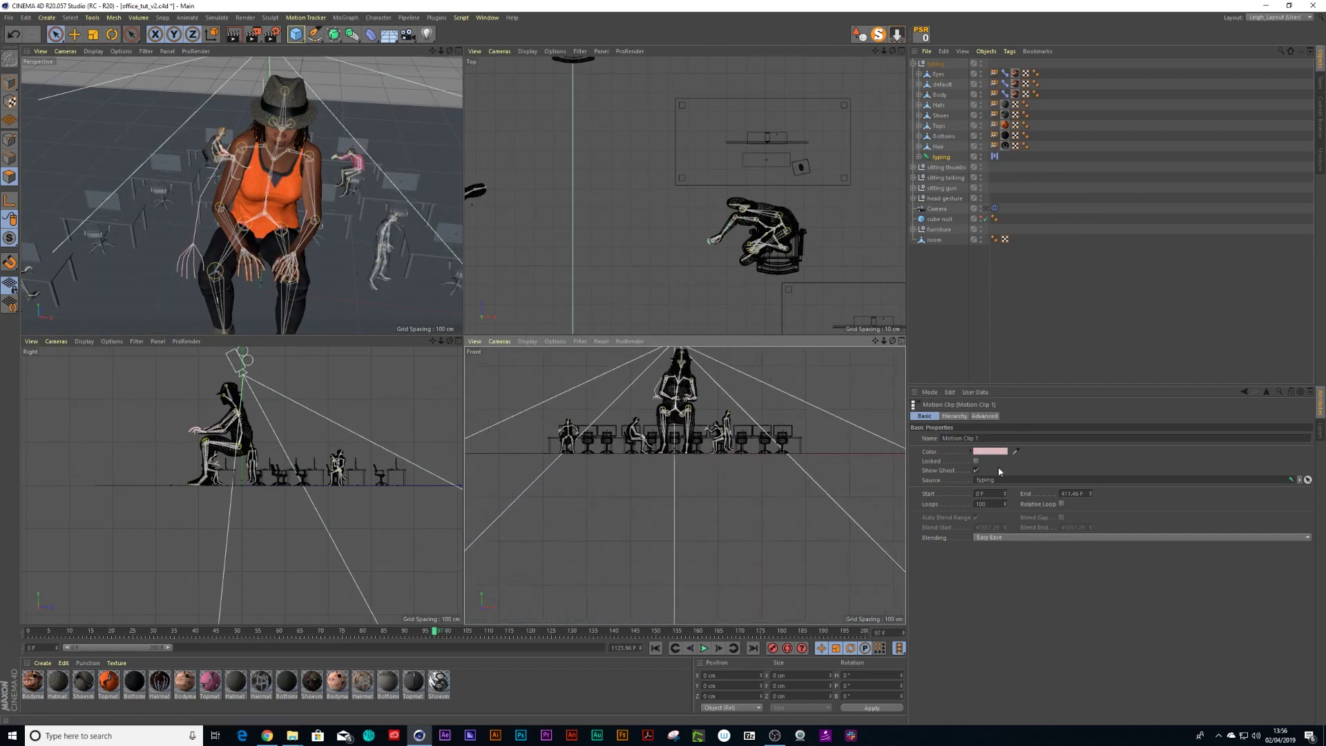
{"action": "left_click", "coordinate": [935, 66]}
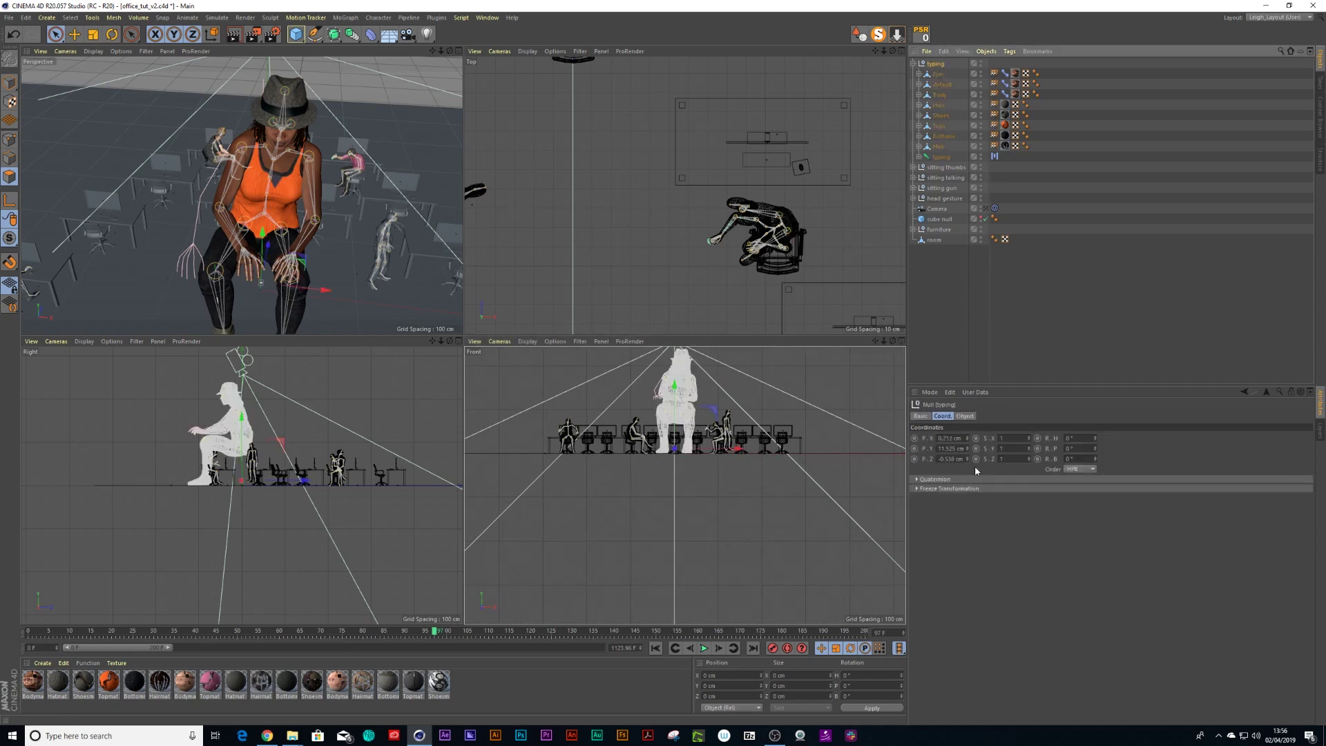
{"action": "left_click", "coordinate": [1018, 438]}
{"action": "type", "text": "0.5"}
{"action": "key", "text": "Return"}
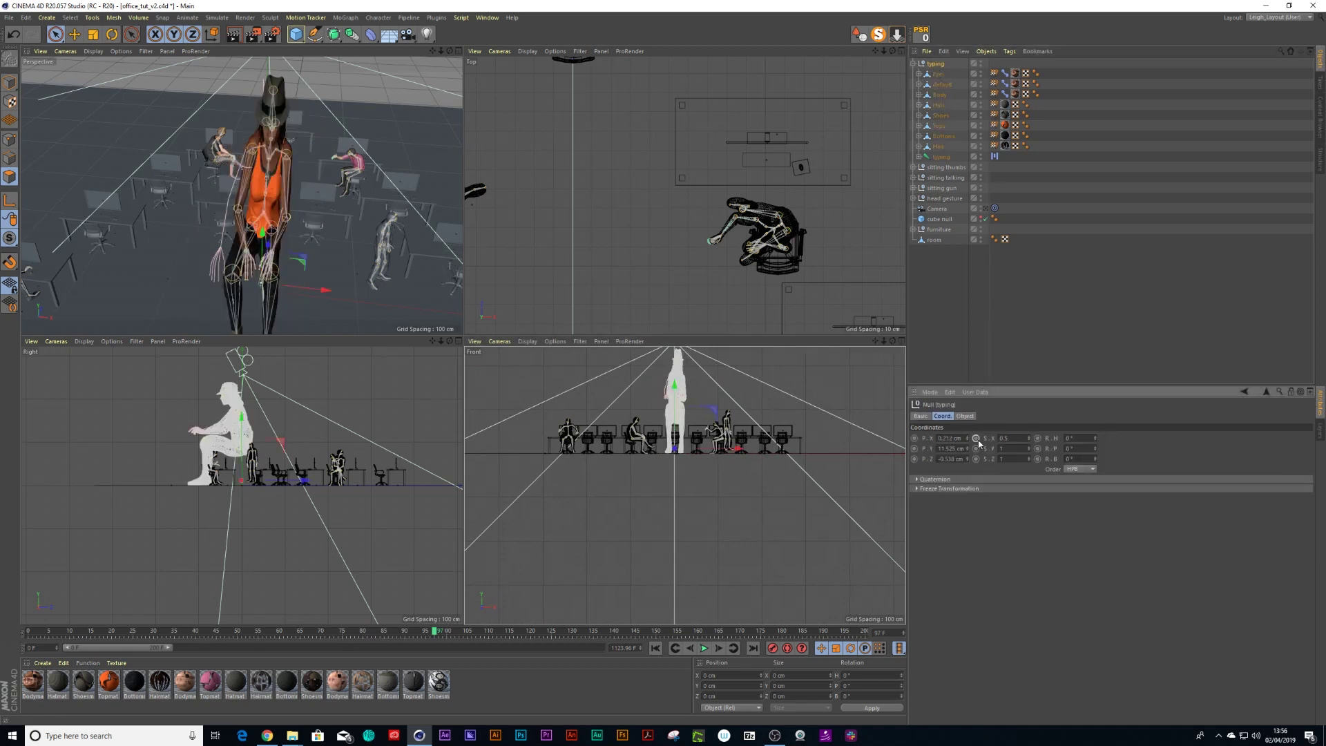
{"action": "type", "text": "0.5"}
{"action": "key", "text": "Return"}
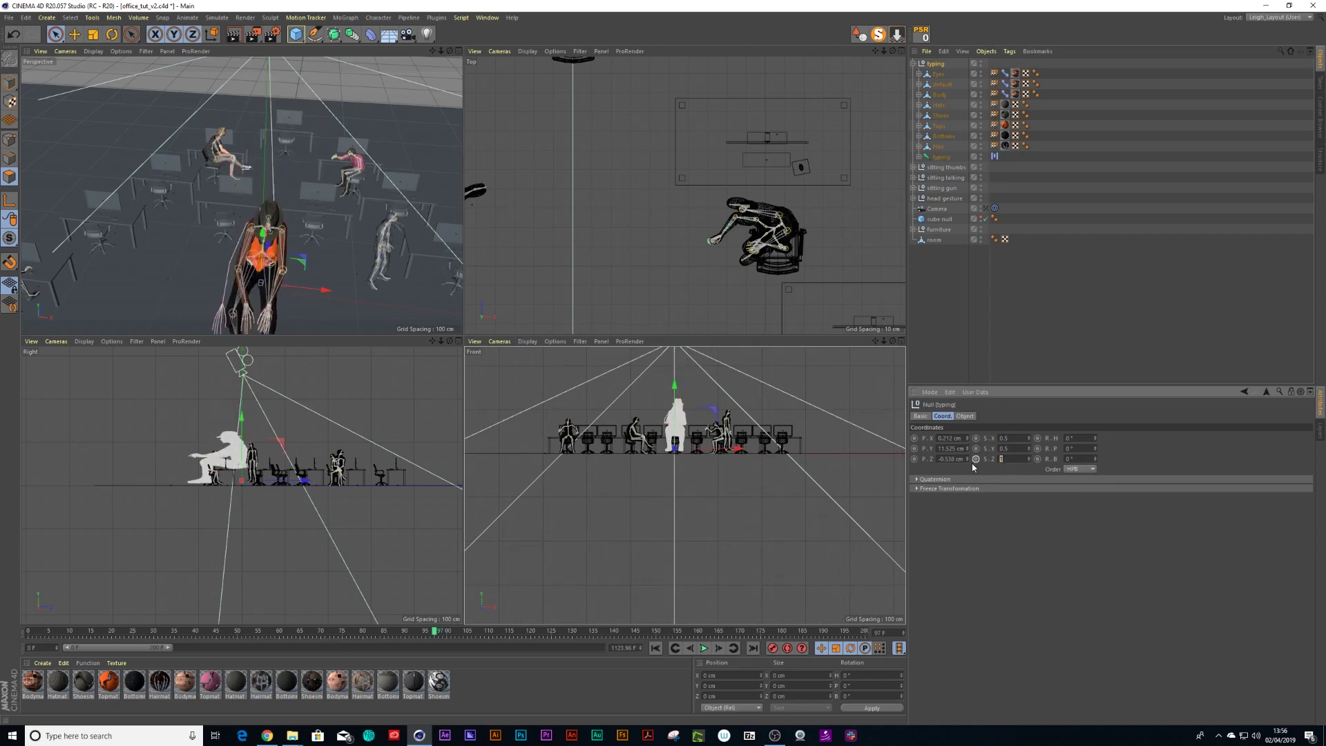
{"action": "type", "text": "0.5"}
{"action": "key", "text": "Return"}
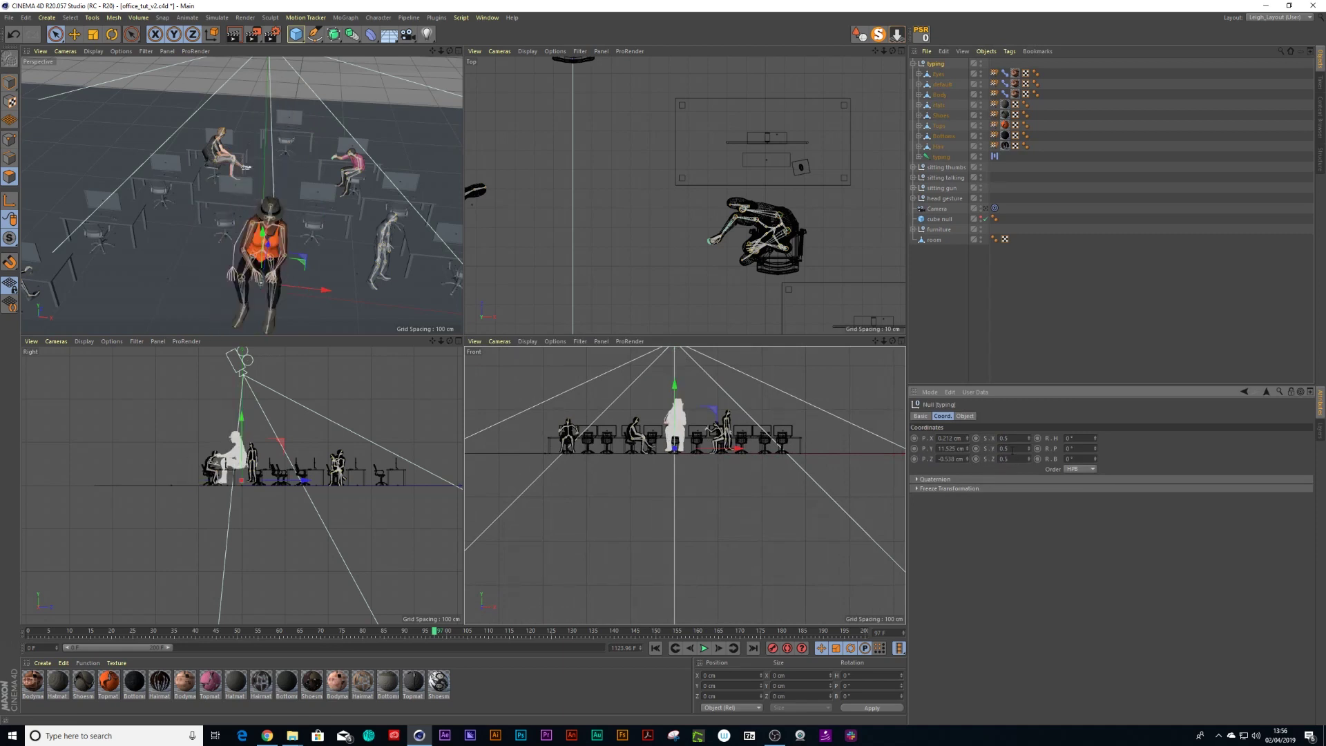
Set the "typing" null's X and Y scale to 0.35 and its Z scale to 0.535
{"action": "left_click", "coordinate": [995, 453]}
{"action": "type", "text": "0.35"}
{"action": "key", "text": "Return"}
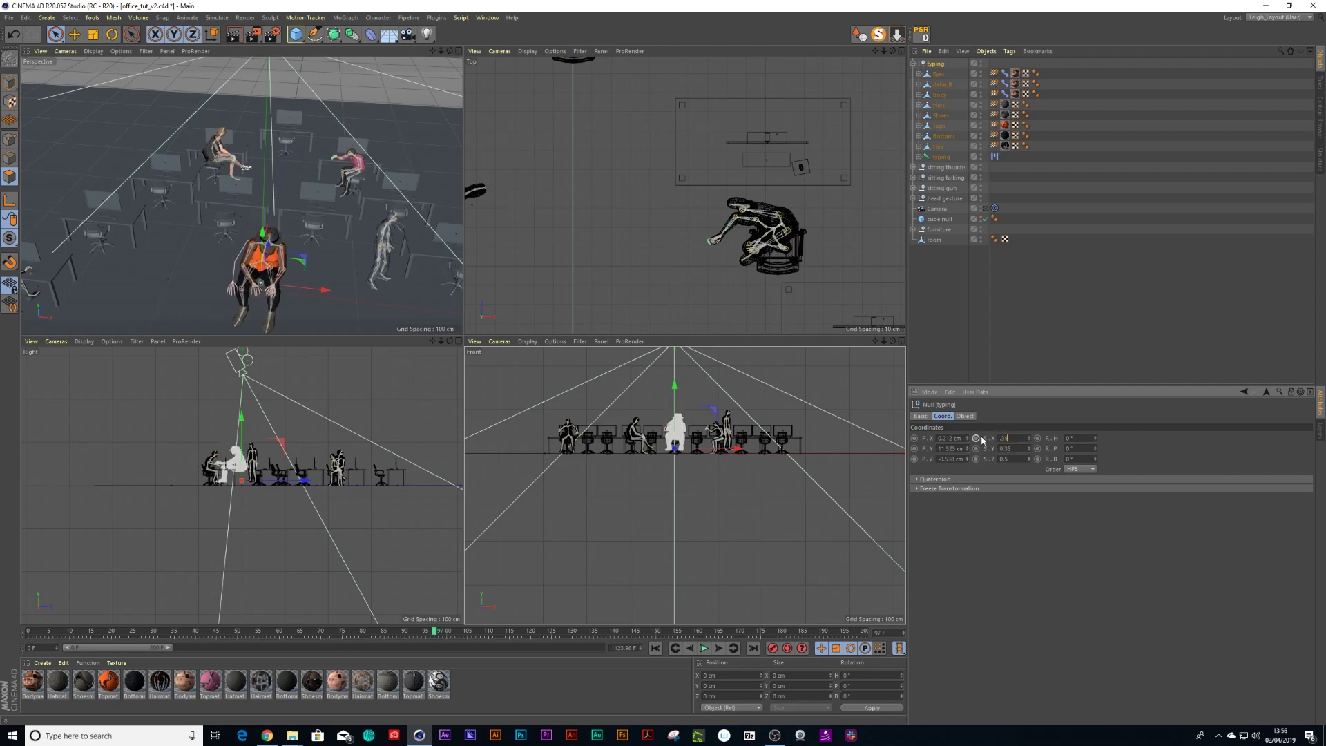
{"action": "type", "text": ".35"}
{"action": "key", "text": "Return"}
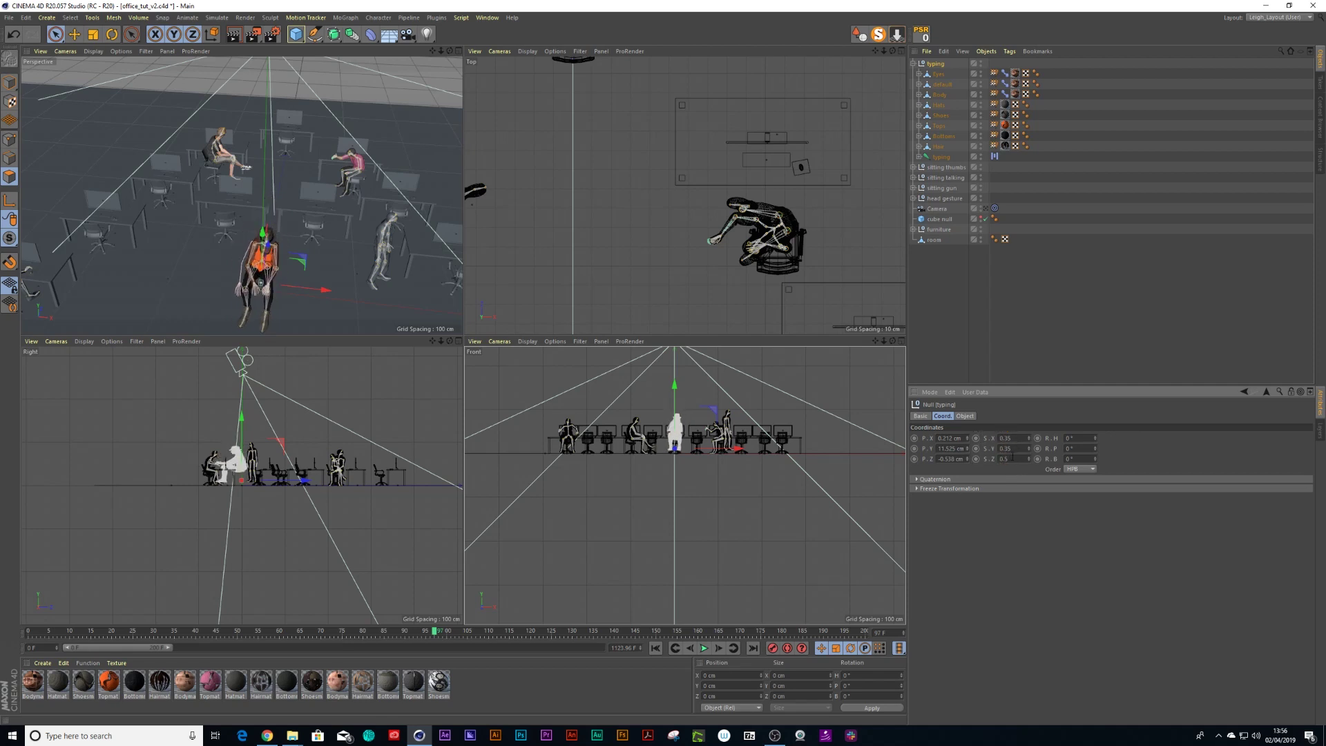
{"action": "type", "text": "0.535"}
{"action": "key", "text": "Return"}
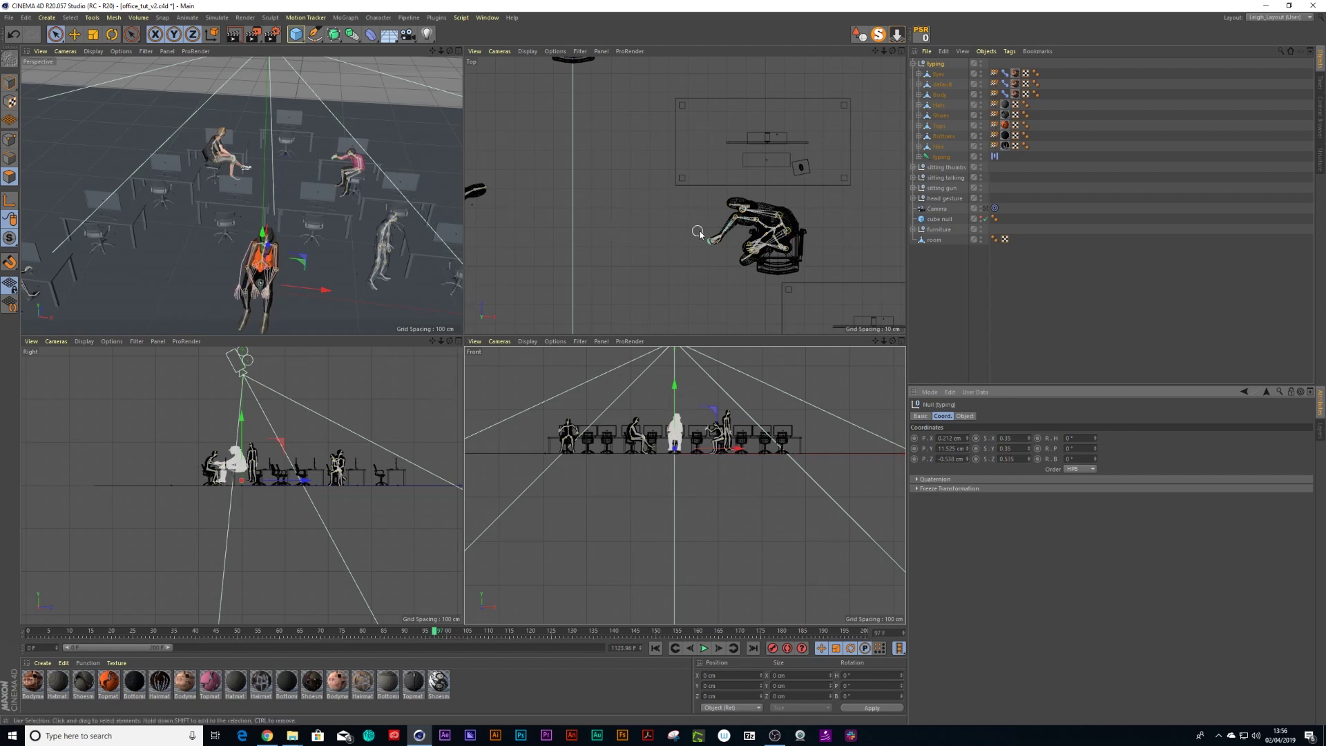
Move the typing character to the empty desk at the back of the office and rotate it about 180° to face the desk
{"action": "scroll", "coordinate": [699, 233], "scroll_direction": "down", "scroll_amount": 10}
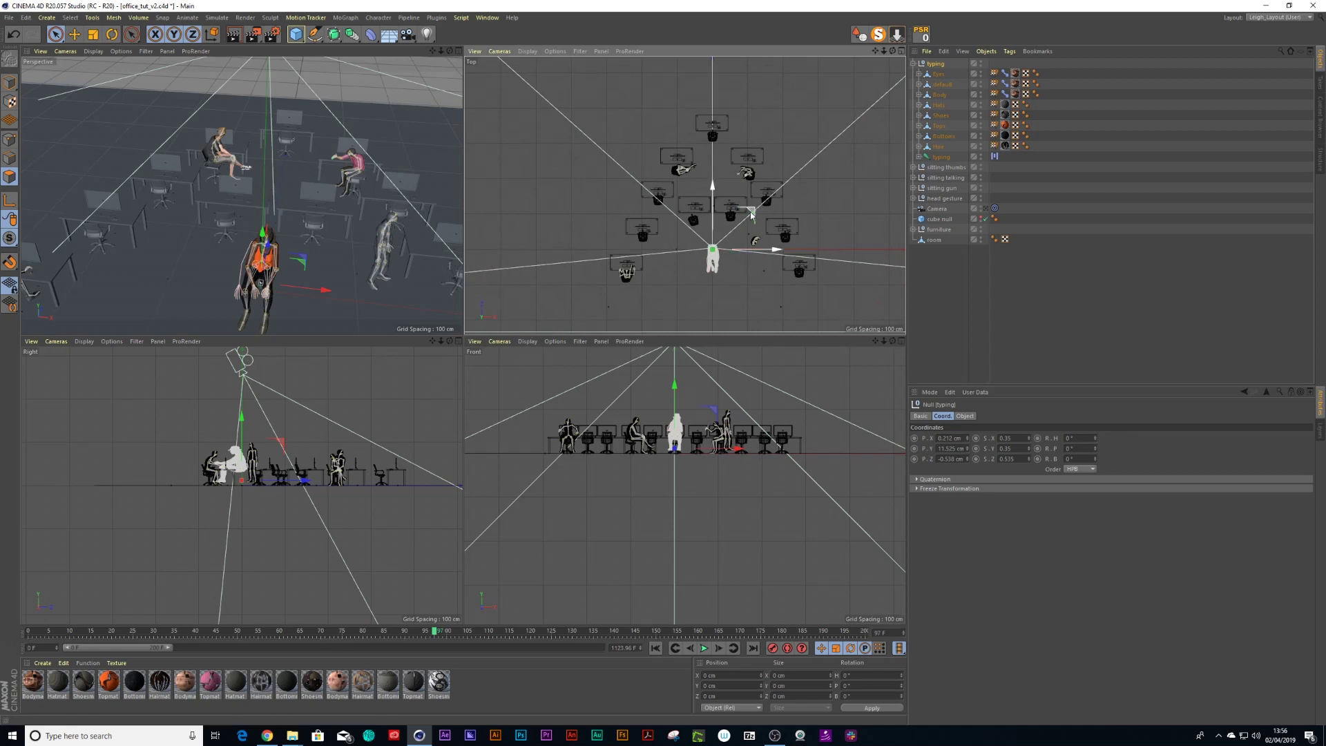
{"action": "left_click_drag", "start_coordinate": [751, 215], "coordinate": [754, 96]}
{"action": "scroll", "coordinate": [730, 116], "scroll_direction": "up", "scroll_amount": 4}
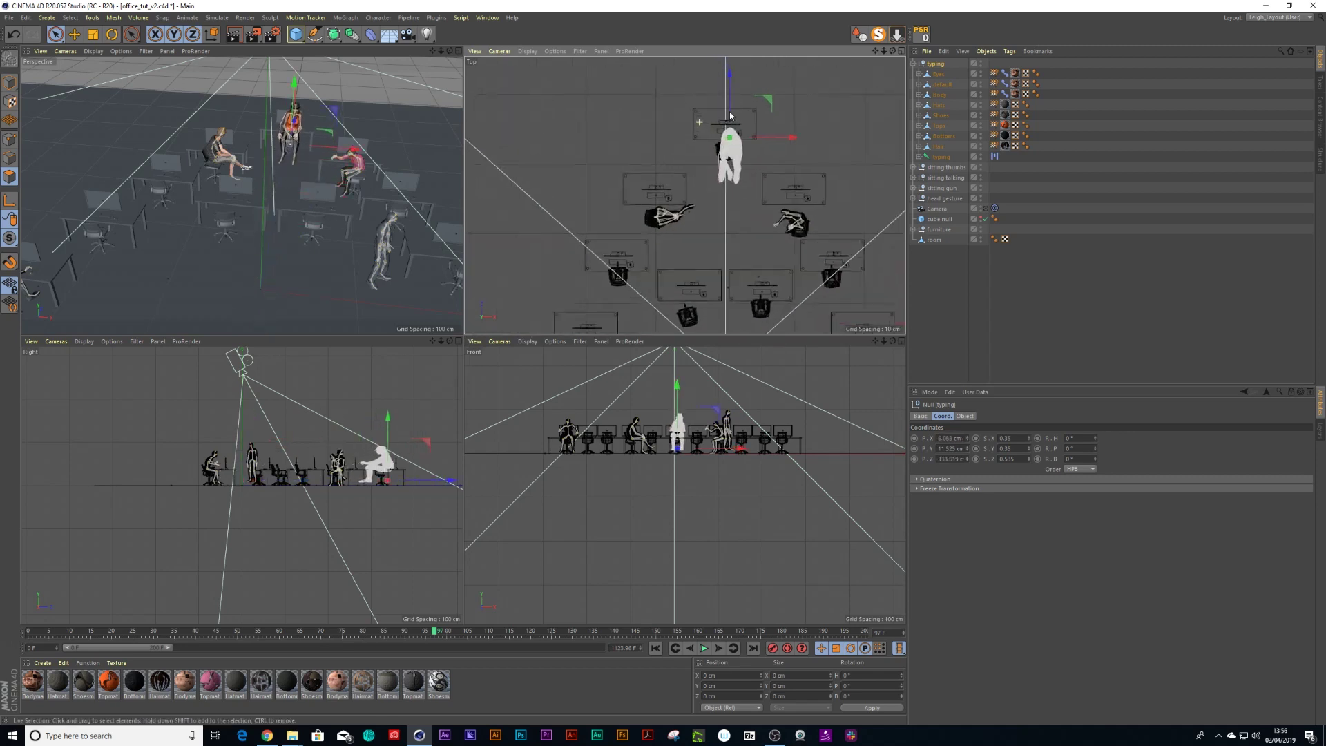
{"action": "scroll", "coordinate": [730, 116], "scroll_direction": "up", "scroll_amount": 2}
{"action": "key", "text": "r"}
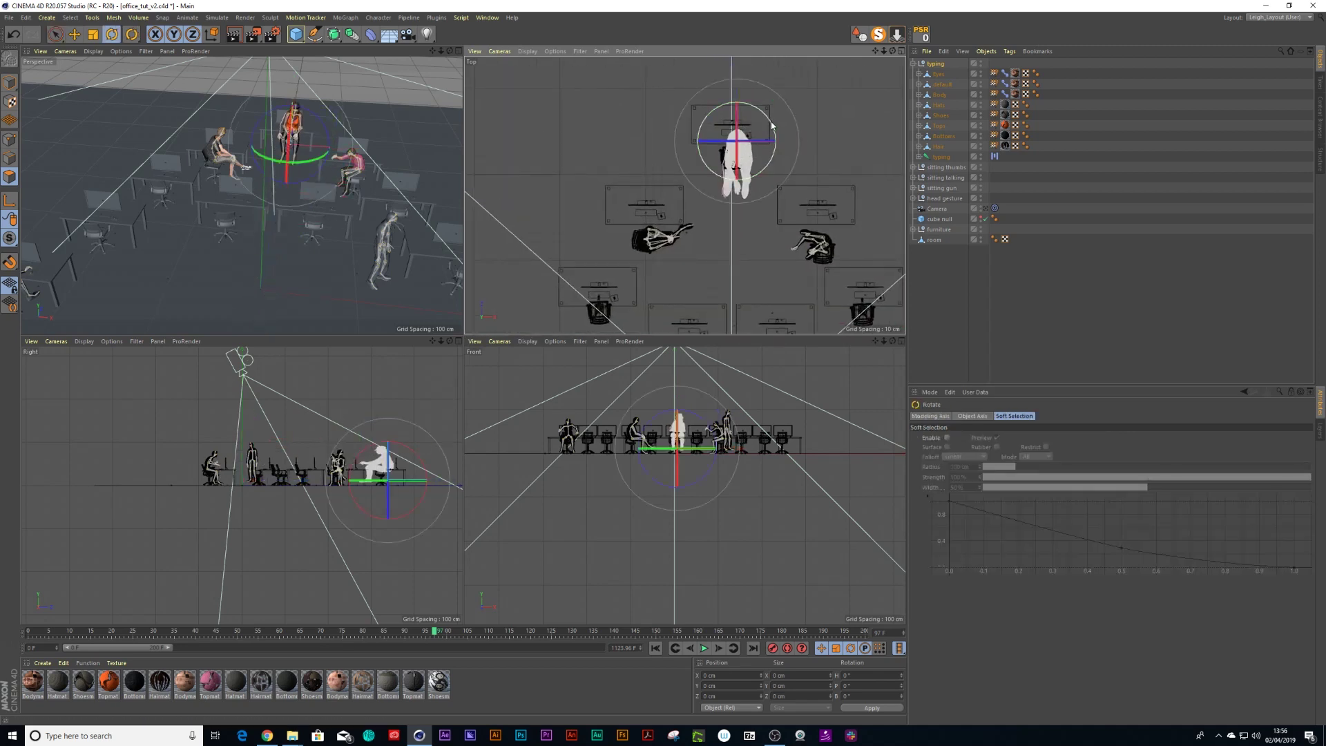
{"action": "left_click_drag", "start_coordinate": [772, 125], "coordinate": [695, 199]}
{"action": "key", "text": "space"}
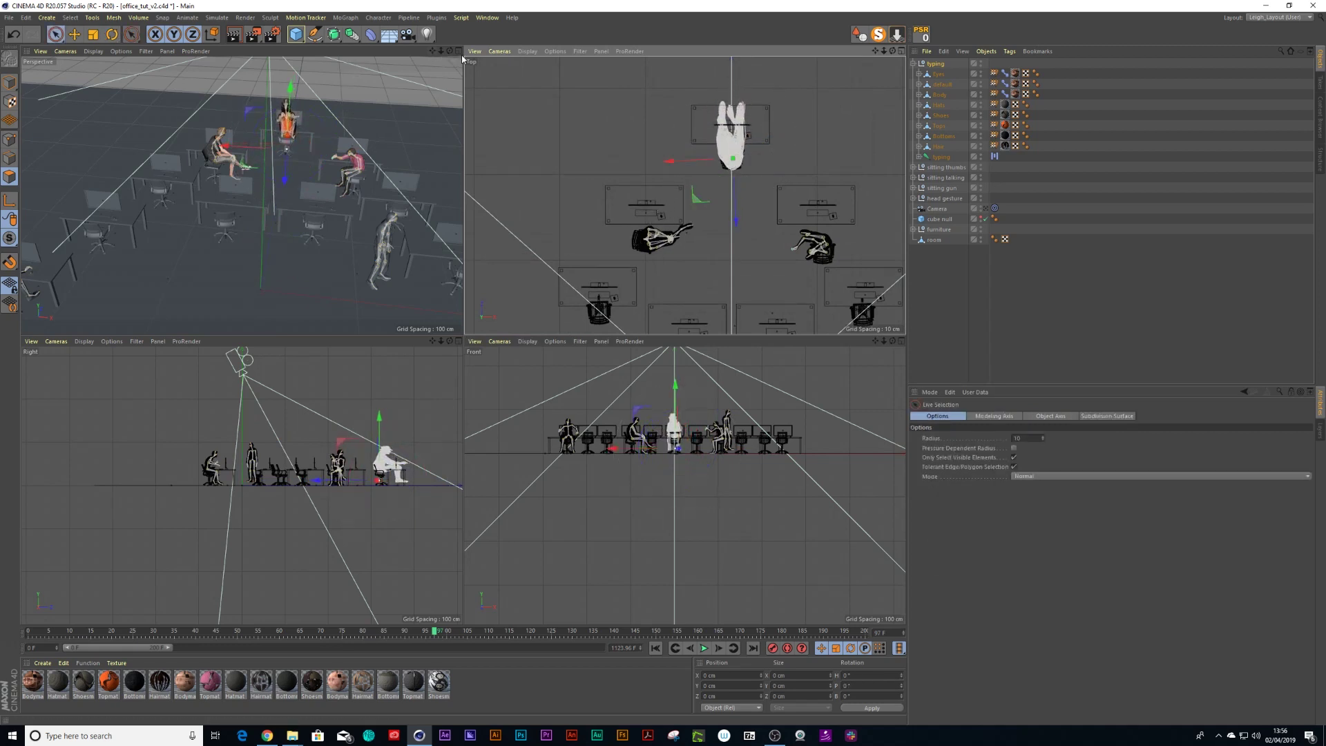
Set the "typing" null's Z scale to 0.35
{"action": "left_click", "coordinate": [459, 51]}
{"action": "right_click_drag", "start_coordinate": [450, 154], "coordinate": [476, 153], "text": "alt"}
{"action": "left_click_drag", "start_coordinate": [520, 185], "coordinate": [660, 196], "text": "alt"}
{"action": "middle_click_drag", "start_coordinate": [554, 226], "coordinate": [462, 337], "text": "alt"}
{"action": "right_click_drag", "start_coordinate": [654, 251], "coordinate": [692, 237], "text": "alt"}
{"action": "scroll", "coordinate": [691, 237], "scroll_direction": "up", "scroll_amount": 1}
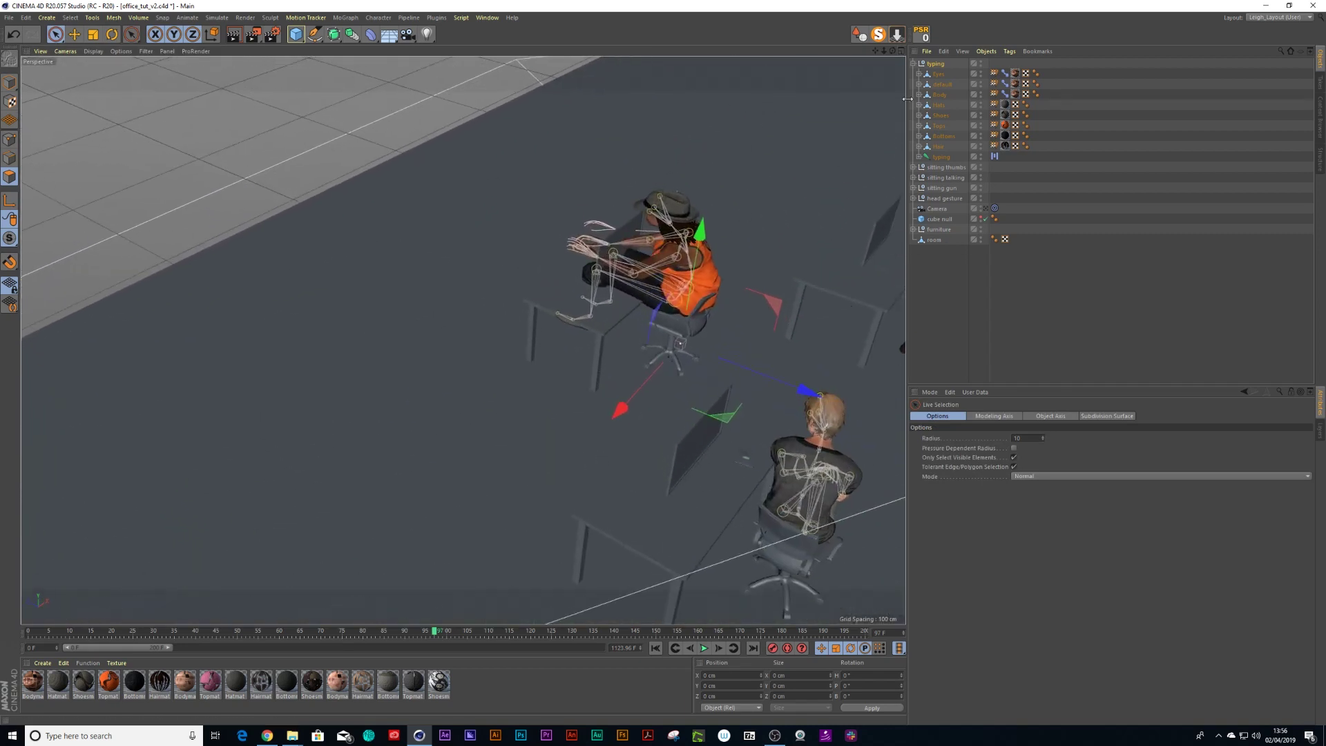
{"action": "left_click", "coordinate": [933, 64]}
{"action": "left_click", "coordinate": [1006, 458]}
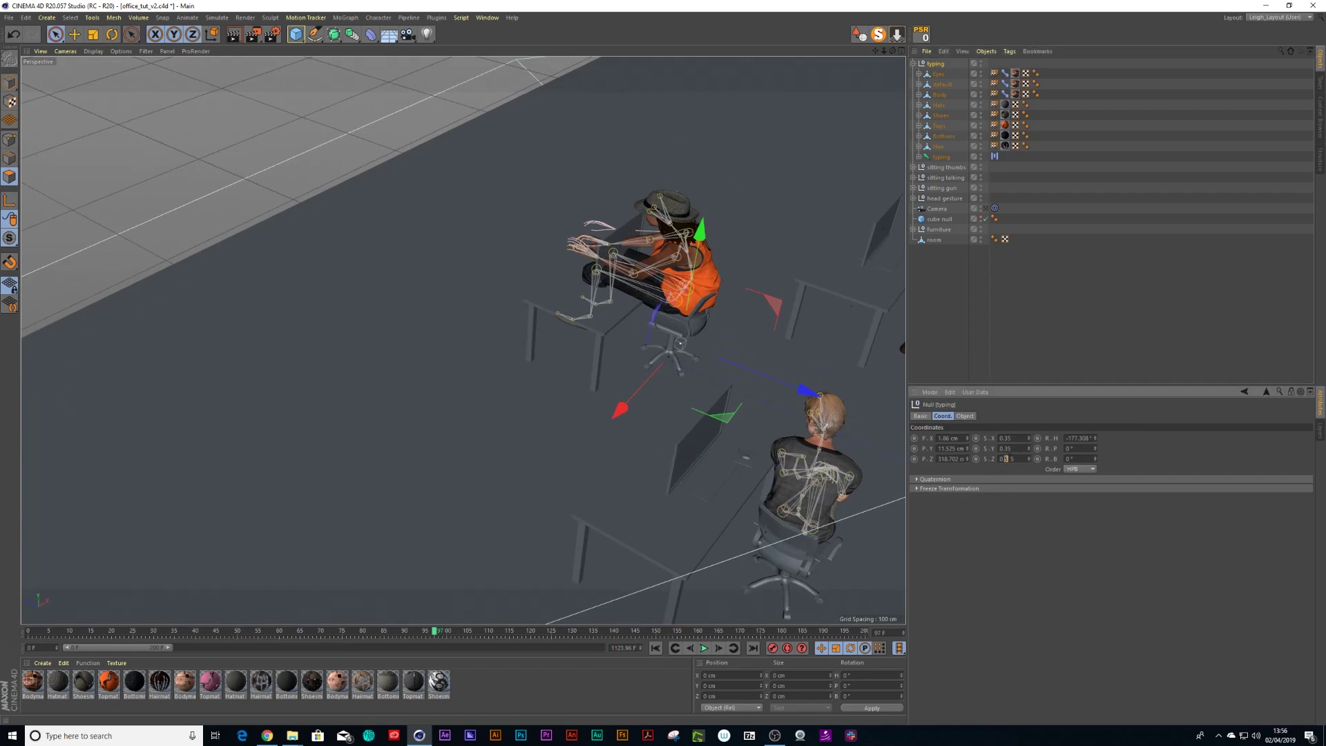
{"action": "type", "text": "35"}
{"action": "key", "text": "Return"}
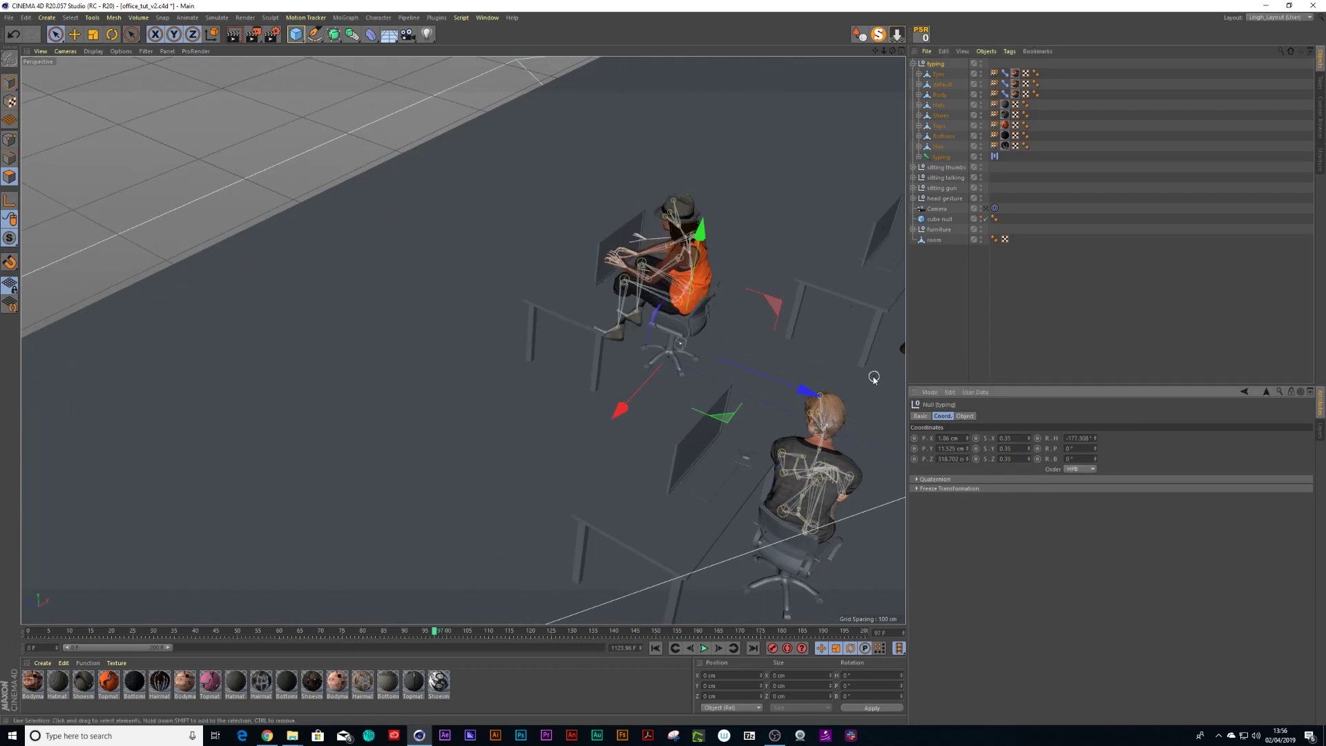
Lower the typing character onto the office chair at the back desk
{"action": "scroll", "coordinate": [708, 245], "scroll_direction": "up", "scroll_amount": 2}
{"action": "mouse_move", "coordinate": [709, 252]}
{"action": "left_mouse_down"}
{"action": "mouse_move", "coordinate": [694, 289]}
{"action": "mouse_move", "coordinate": [733, 251]}
{"action": "mouse_move", "coordinate": [718, 273]}
{"action": "left_mouse_up"}
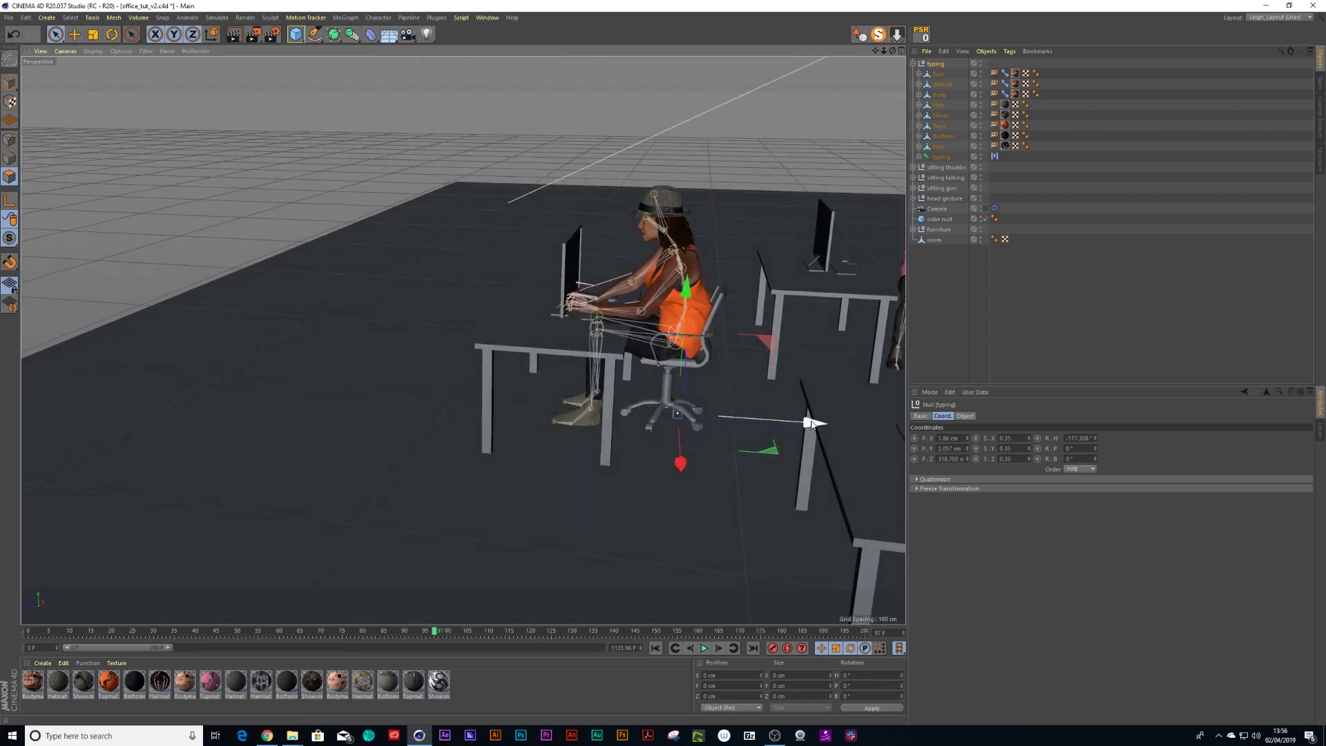
{"action": "scroll", "coordinate": [694, 313], "scroll_direction": "up", "scroll_amount": 3}
{"action": "right_click_drag", "start_coordinate": [719, 306], "coordinate": [715, 308], "text": "alt"}
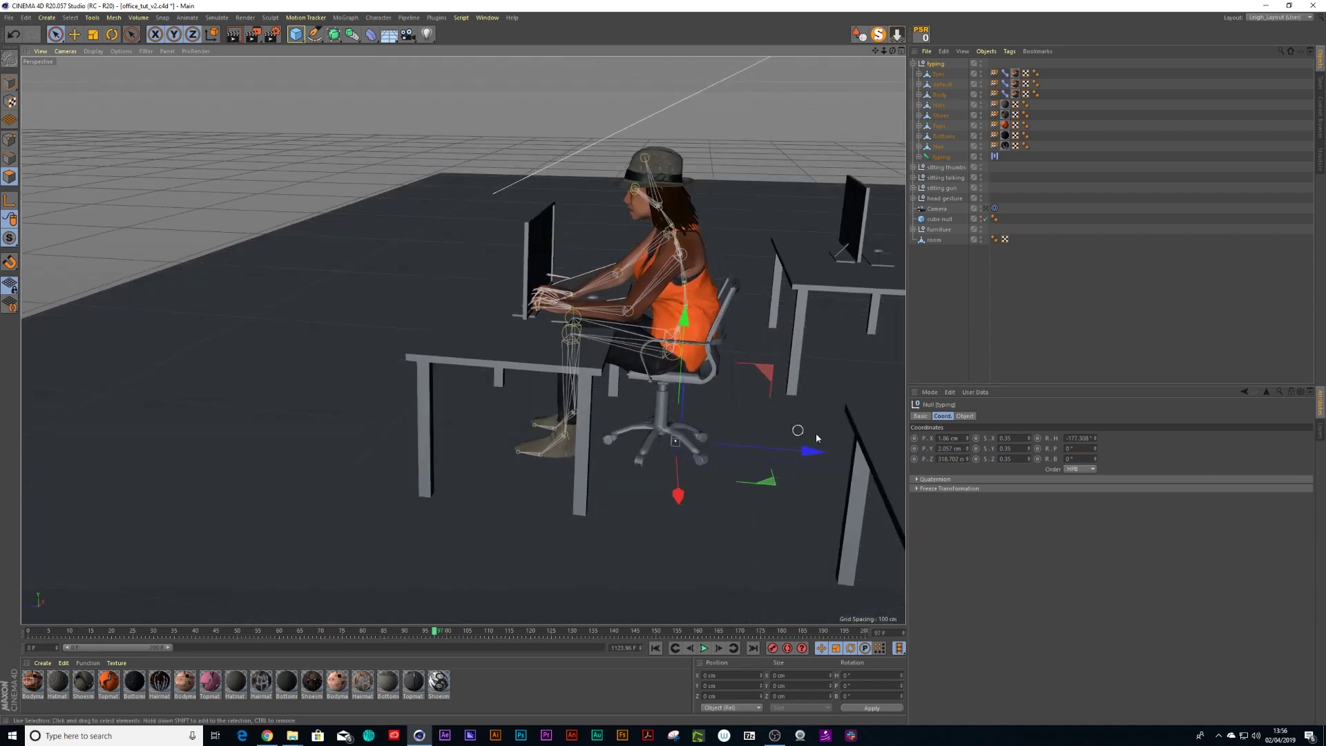
Set the "typing" null's scale to 0.3 on the X, Y and Z axes
{"action": "left_click", "coordinate": [1006, 438]}
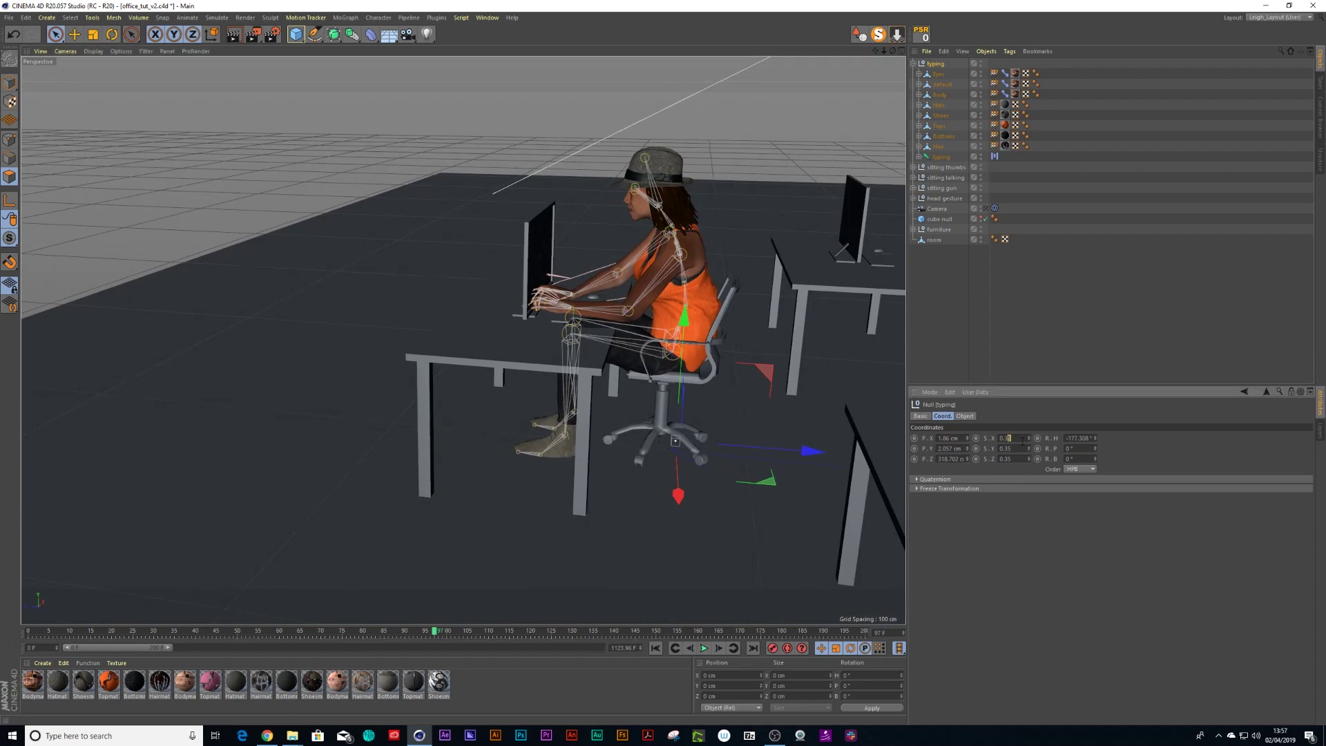
{"action": "type", "text": "0.3"}
{"action": "key", "text": "Return"}
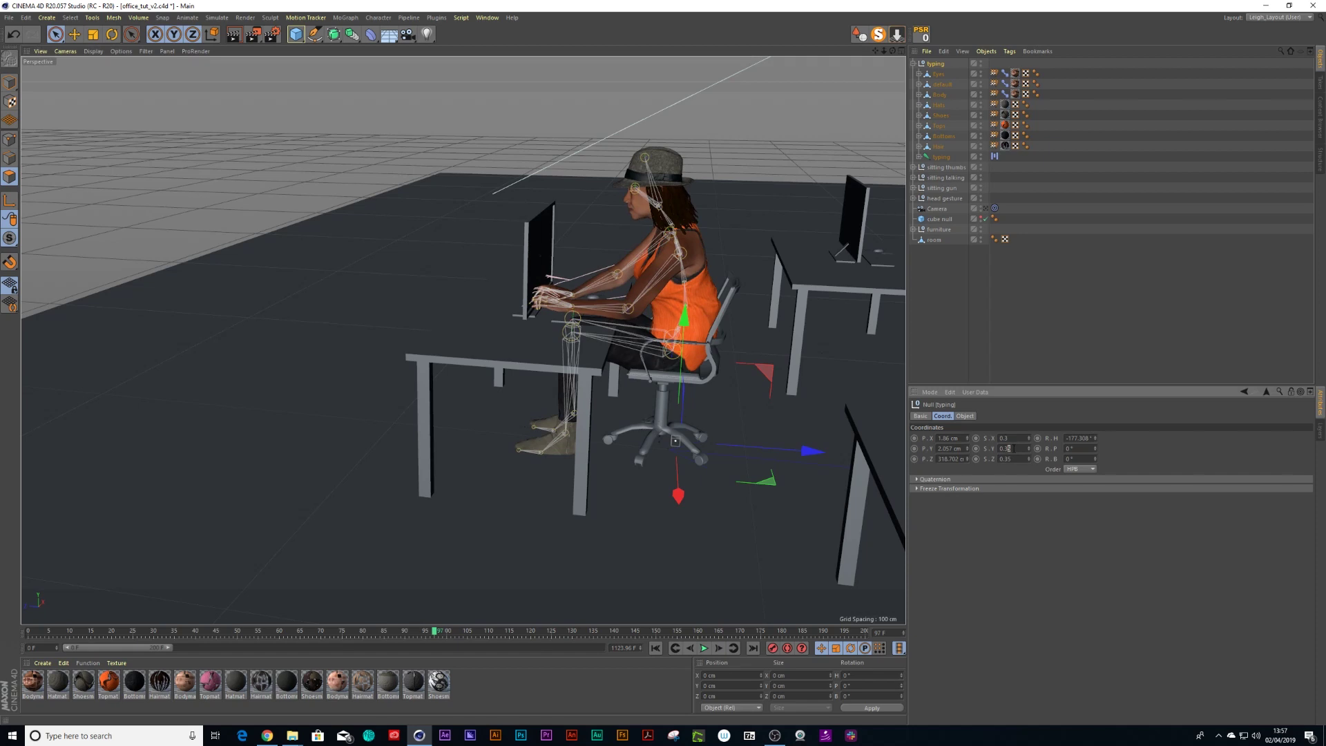
{"action": "left_click", "coordinate": [1009, 449]}
{"action": "type", "text": "0.3"}
{"action": "key", "text": "Return"}
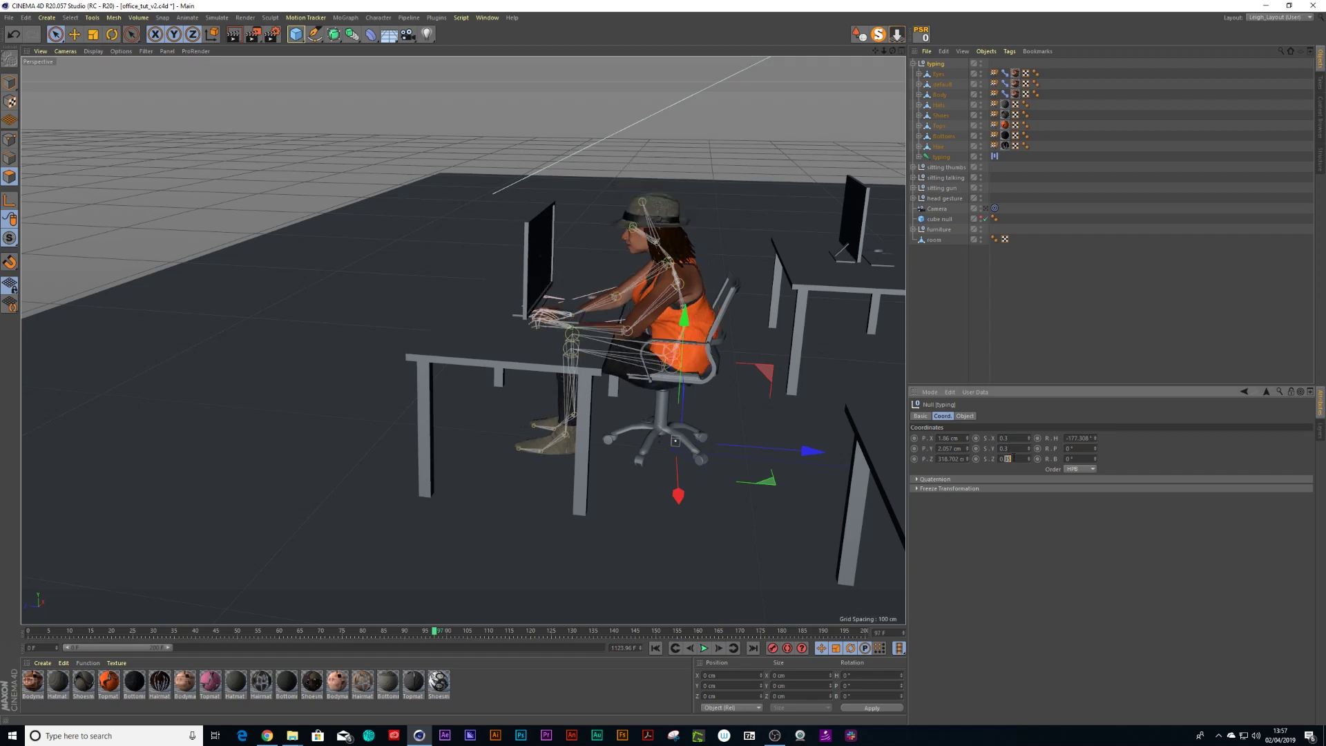
{"action": "type", "text": "3"}
{"action": "key", "text": "Return"}
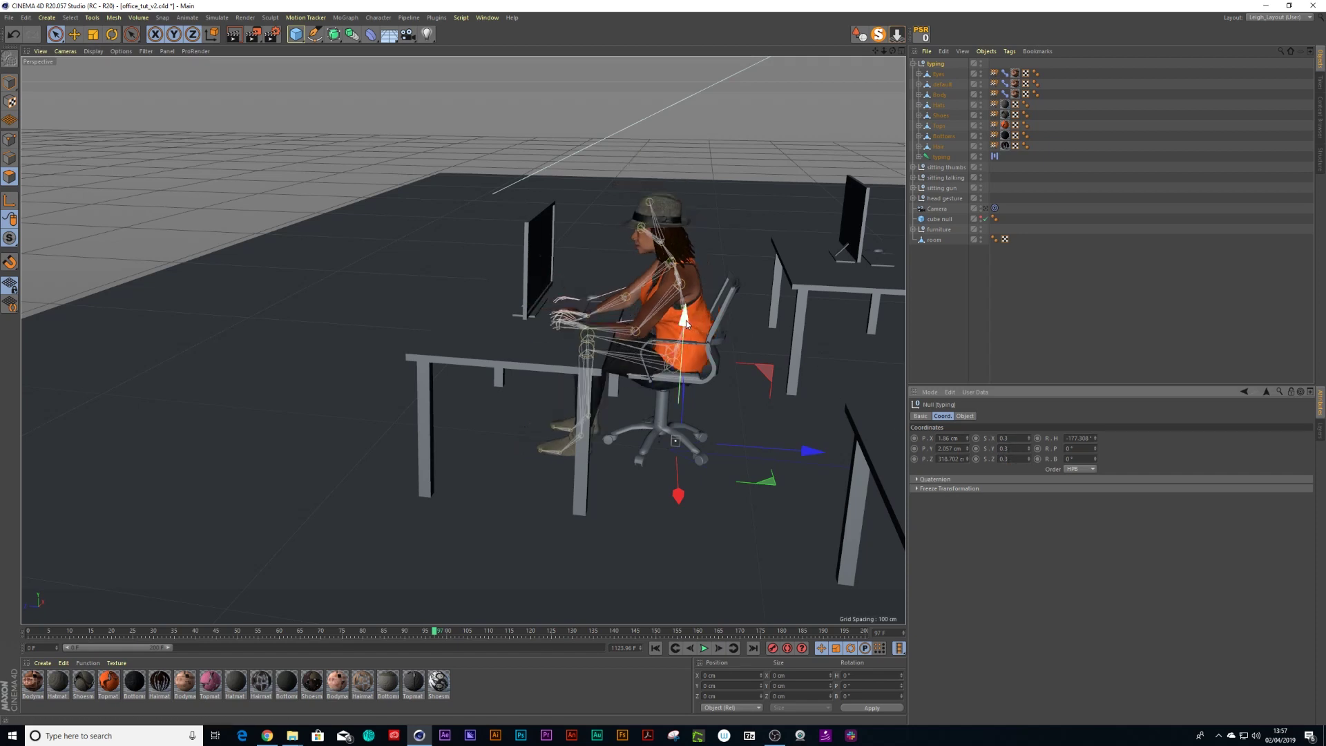
Raise the typing character to a Y position of about 7.6 cm and nudge it along its Z axis to fit the chair
{"action": "mouse_move", "coordinate": [686, 319]}
{"action": "left_mouse_down"}
{"action": "mouse_move", "coordinate": [686, 293]}
{"action": "mouse_move", "coordinate": [681, 328]}
{"action": "mouse_move", "coordinate": [641, 320]}
{"action": "mouse_move", "coordinate": [673, 327]}
{"action": "left_mouse_up"}
{"action": "mouse_move", "coordinate": [811, 446]}
{"action": "left_mouse_down"}
{"action": "mouse_move", "coordinate": [819, 453]}
{"action": "mouse_move", "coordinate": [807, 451]}
{"action": "left_mouse_up"}
{"action": "scroll", "coordinate": [717, 345], "scroll_direction": "down", "scroll_amount": 1}
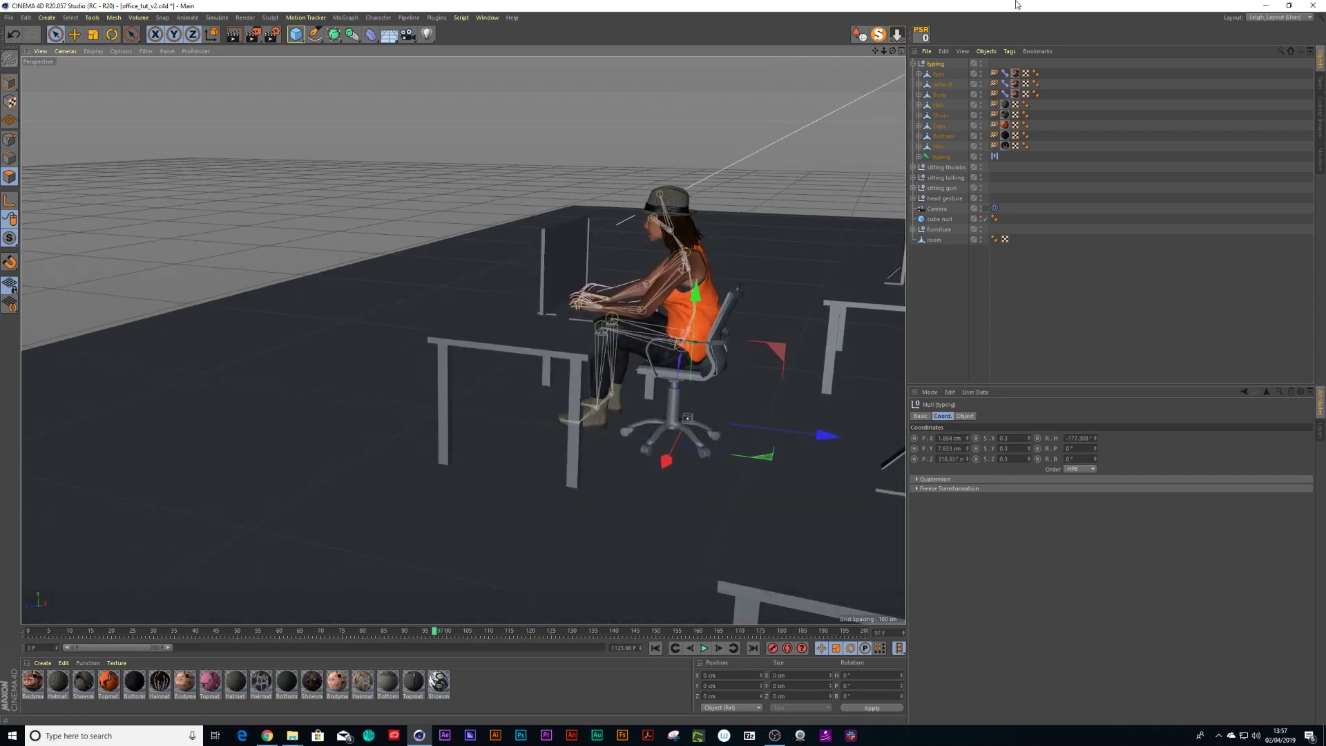
Remove the material tags from all of the typing character's meshes and delete every material in the scene
{"action": "left_click", "coordinate": [1016, 73]}
{"action": "key", "text": "Delete"}
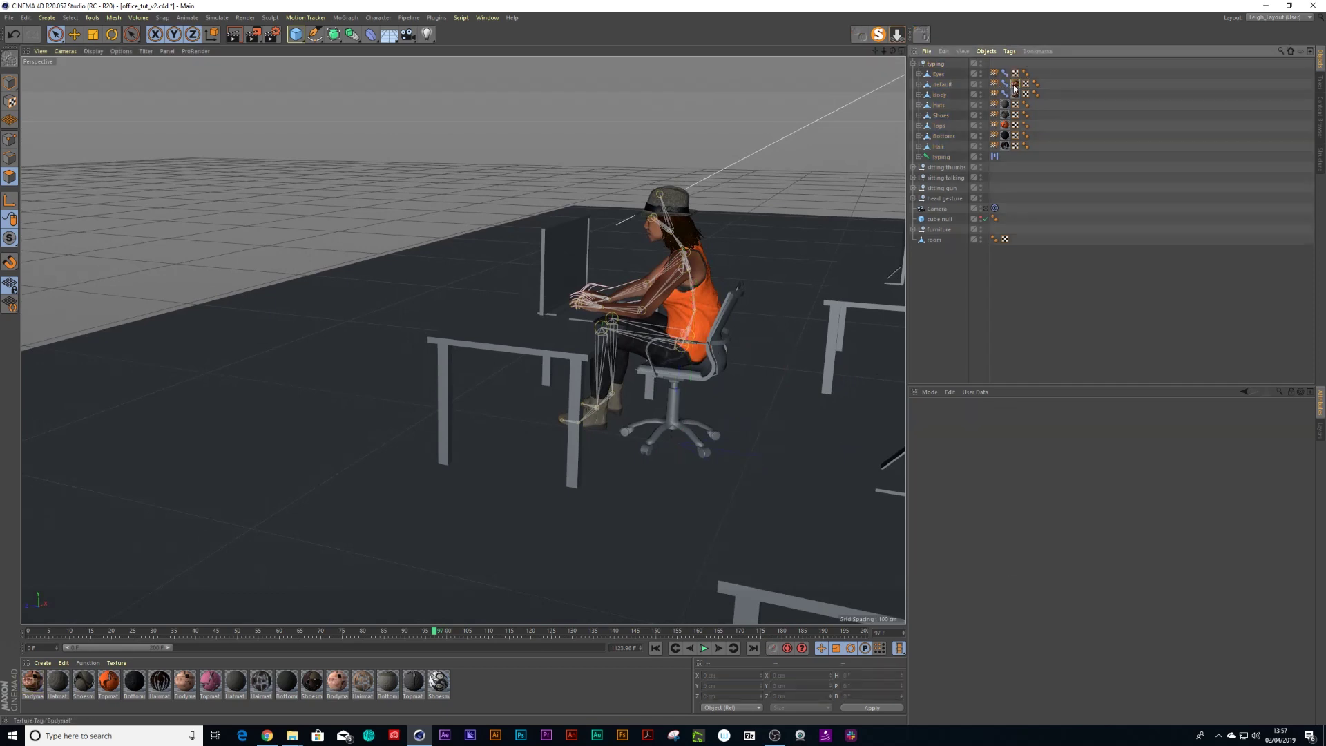
{"action": "key", "text": "Delete"}
{"action": "left_click", "coordinate": [1005, 104]}
{"action": "key", "text": "Delete"}
{"action": "left_click", "coordinate": [1006, 114]}
{"action": "key", "text": "Delete"}
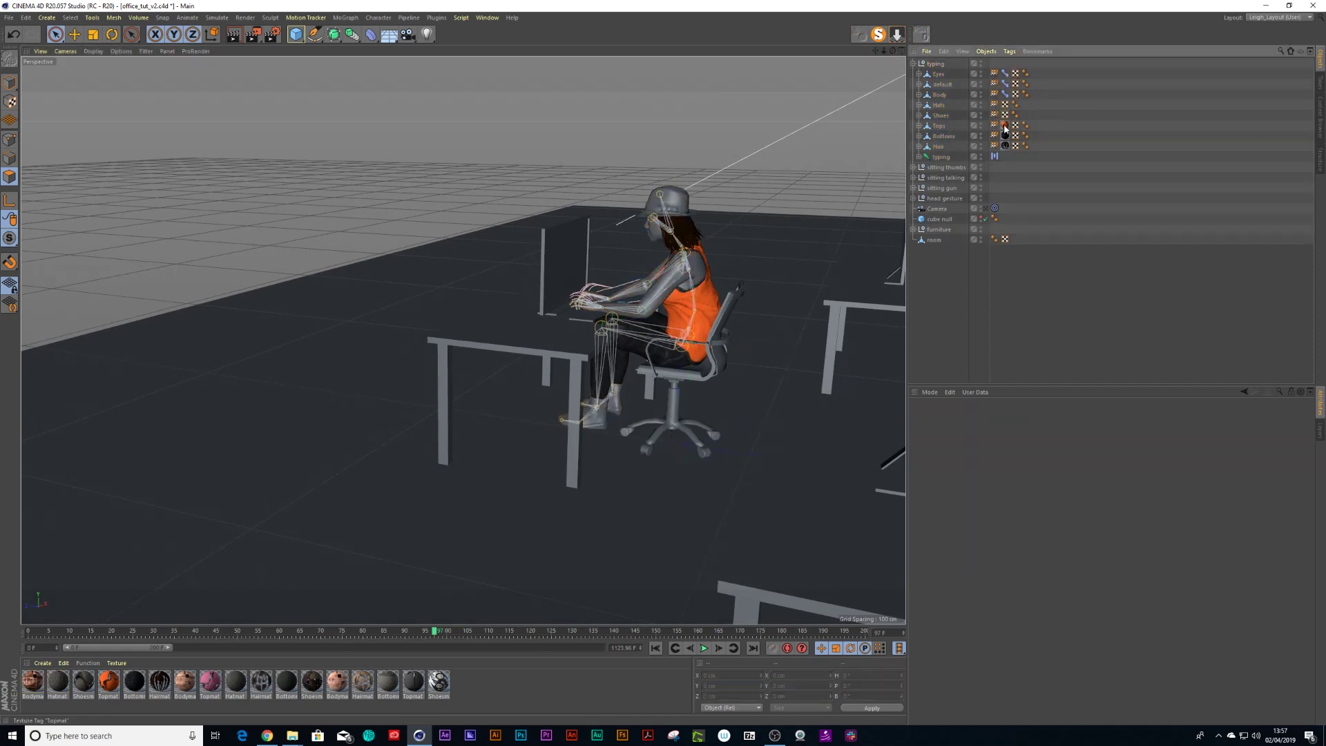
{"action": "left_click", "coordinate": [1005, 125]}
{"action": "key", "text": "Delete"}
{"action": "left_click", "coordinate": [1006, 136]}
{"action": "key", "text": "Delete"}
{"action": "left_click", "coordinate": [1005, 146]}
{"action": "key", "text": "Delete"}
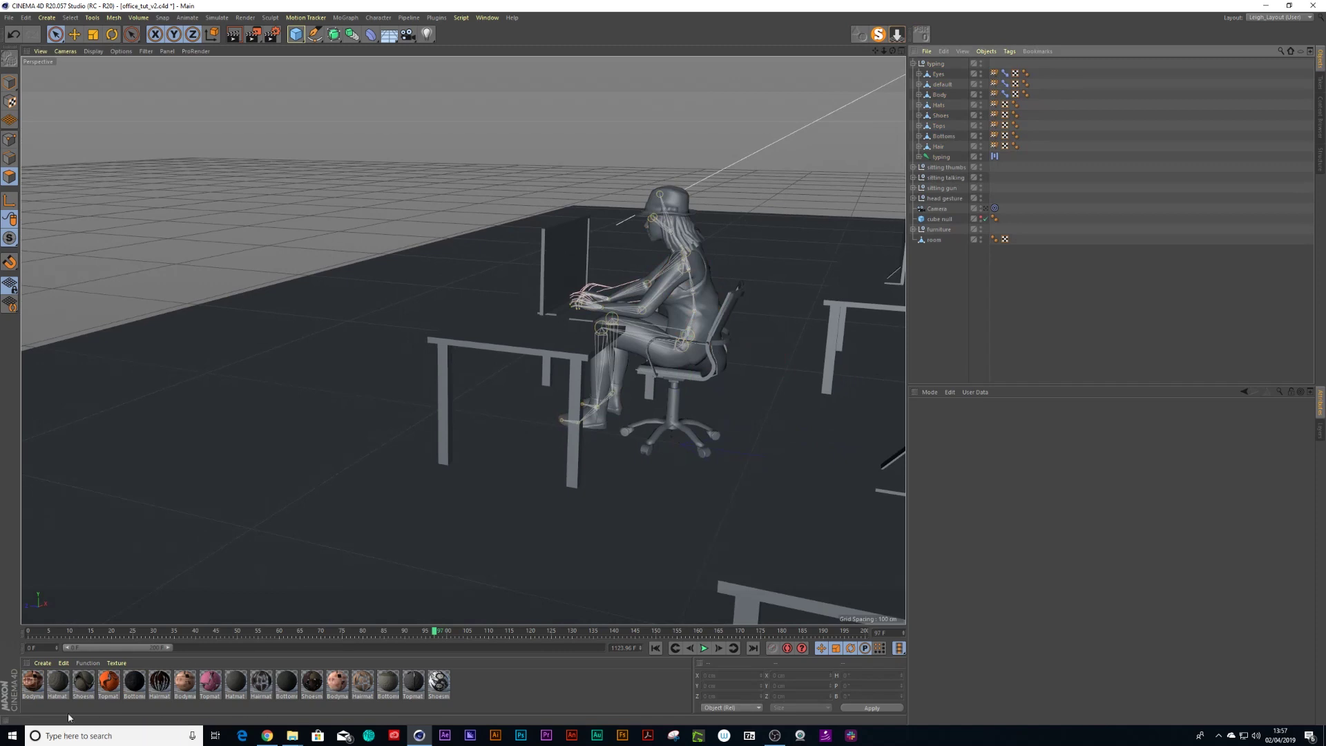
{"action": "left_click_drag", "start_coordinate": [461, 686], "coordinate": [42, 683]}
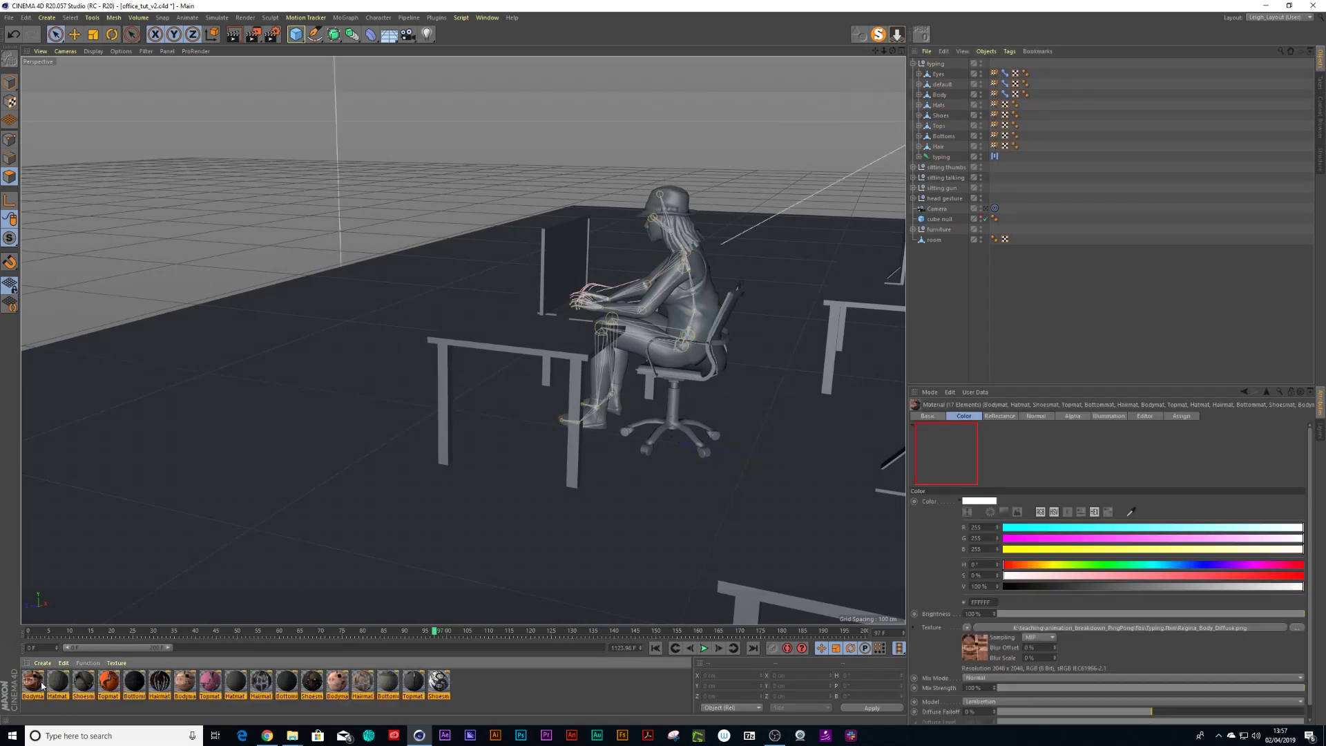
{"action": "key", "text": "Delete"}
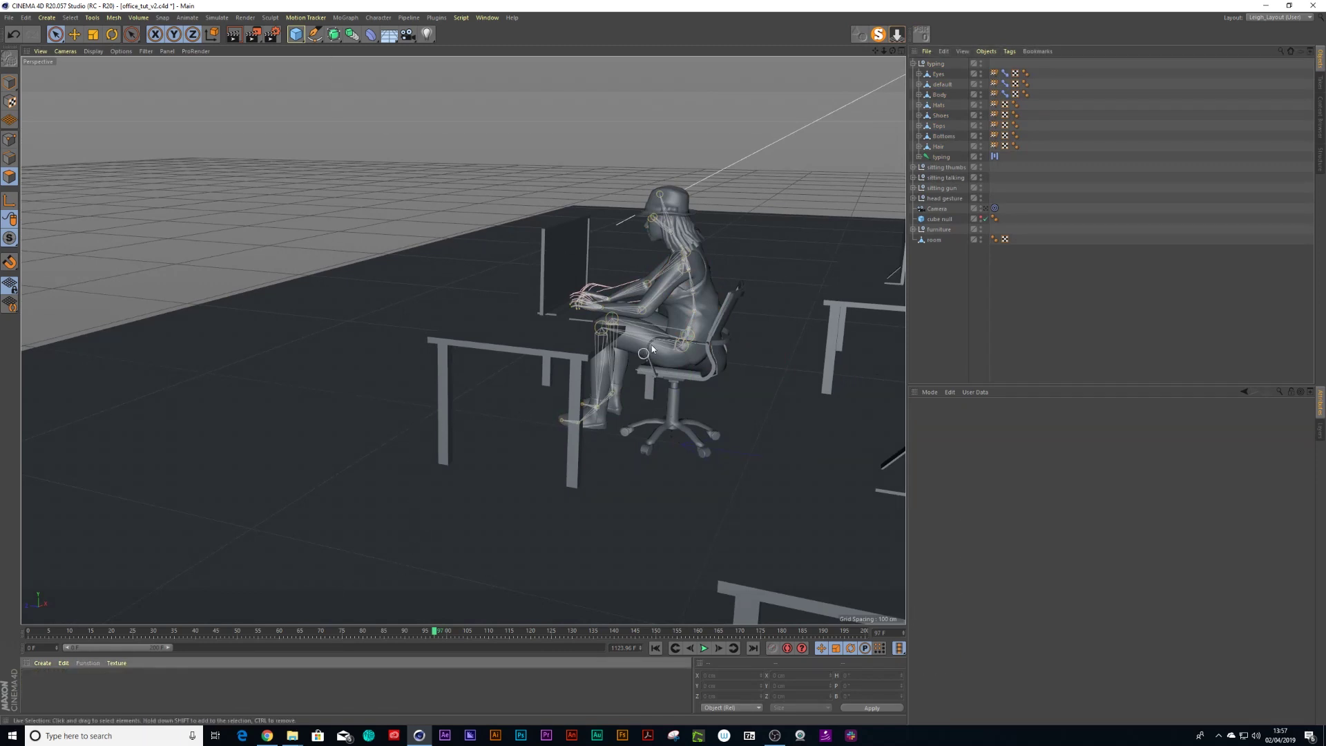
Scale the "typing" null to 0.25 on all axes, then nudge it back and raise it to about 10 cm in Y
{"action": "left_click", "coordinate": [934, 64]}
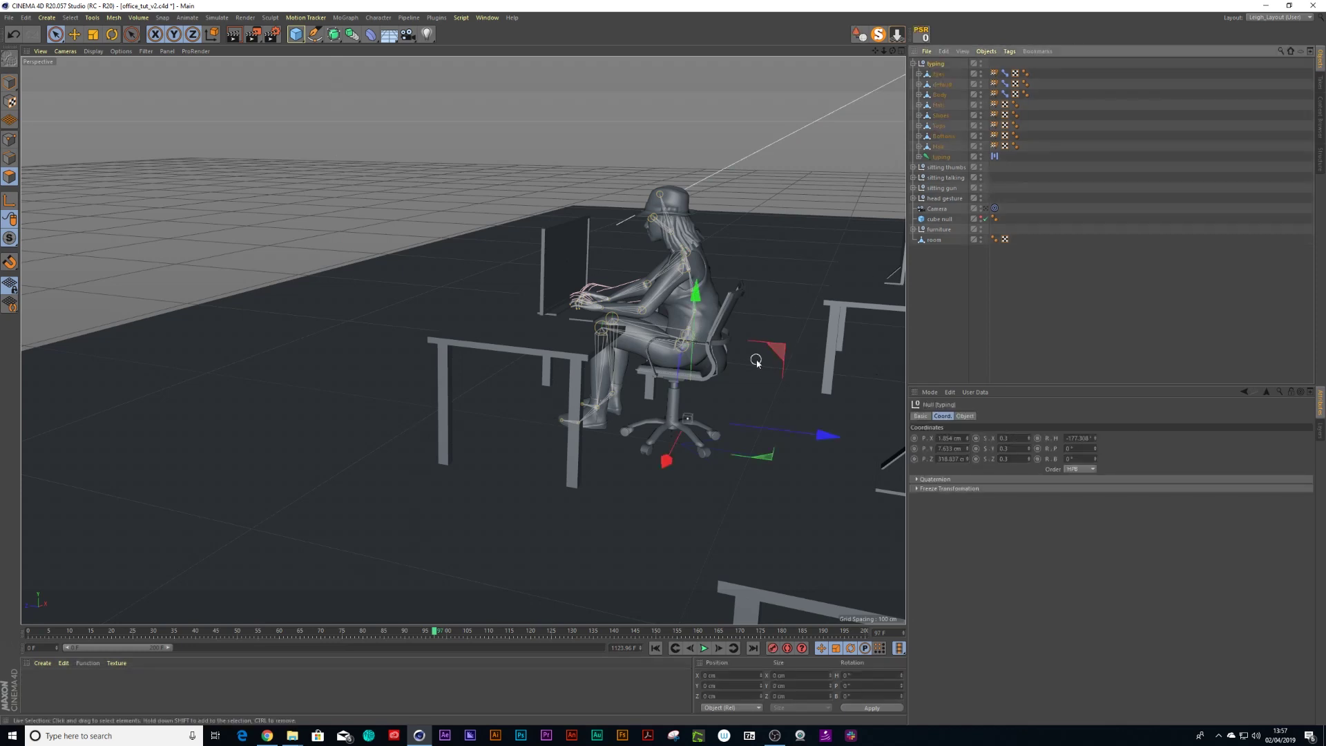
{"action": "left_click", "coordinate": [1005, 438]}
{"action": "type", "text": "0"}
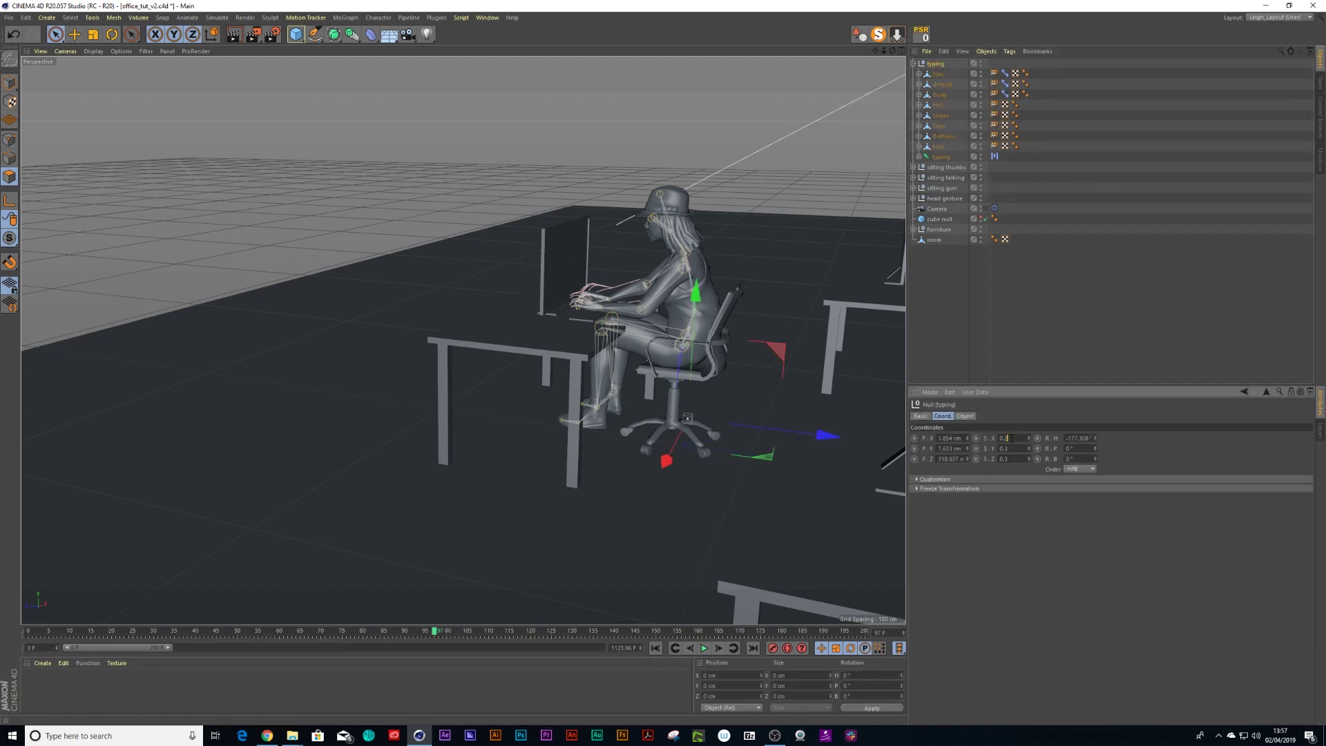
{"action": "key", "text": "Tab"}
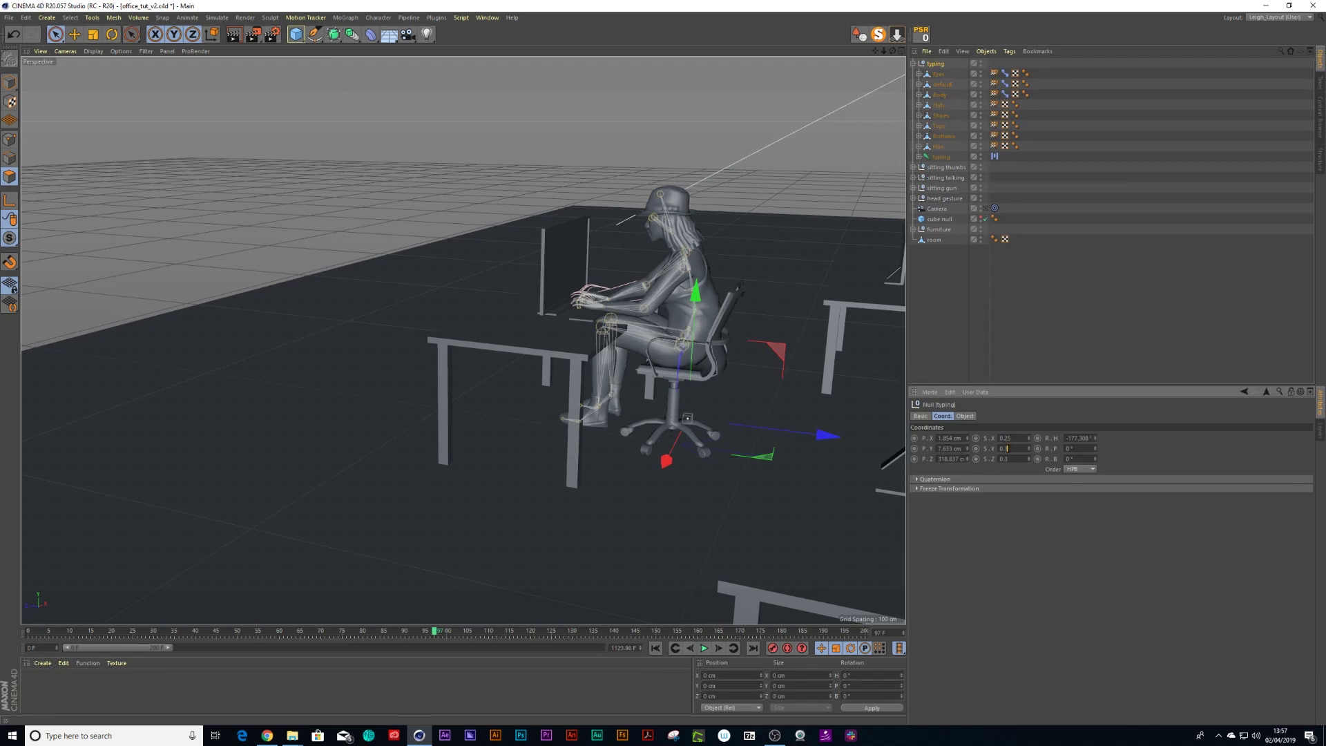
{"action": "type", "text": "0.25"}
{"action": "key", "text": "Return"}
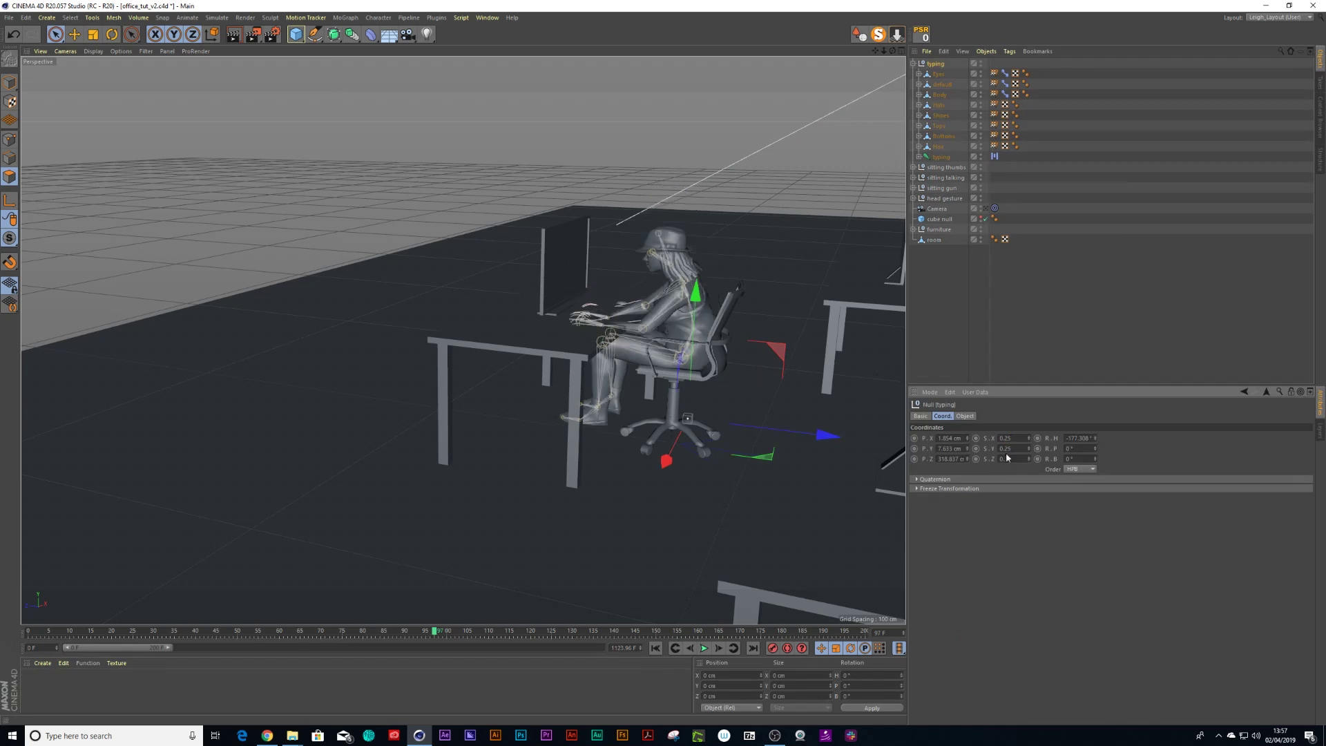
{"action": "type", "text": "0.25"}
{"action": "key", "text": "Return"}
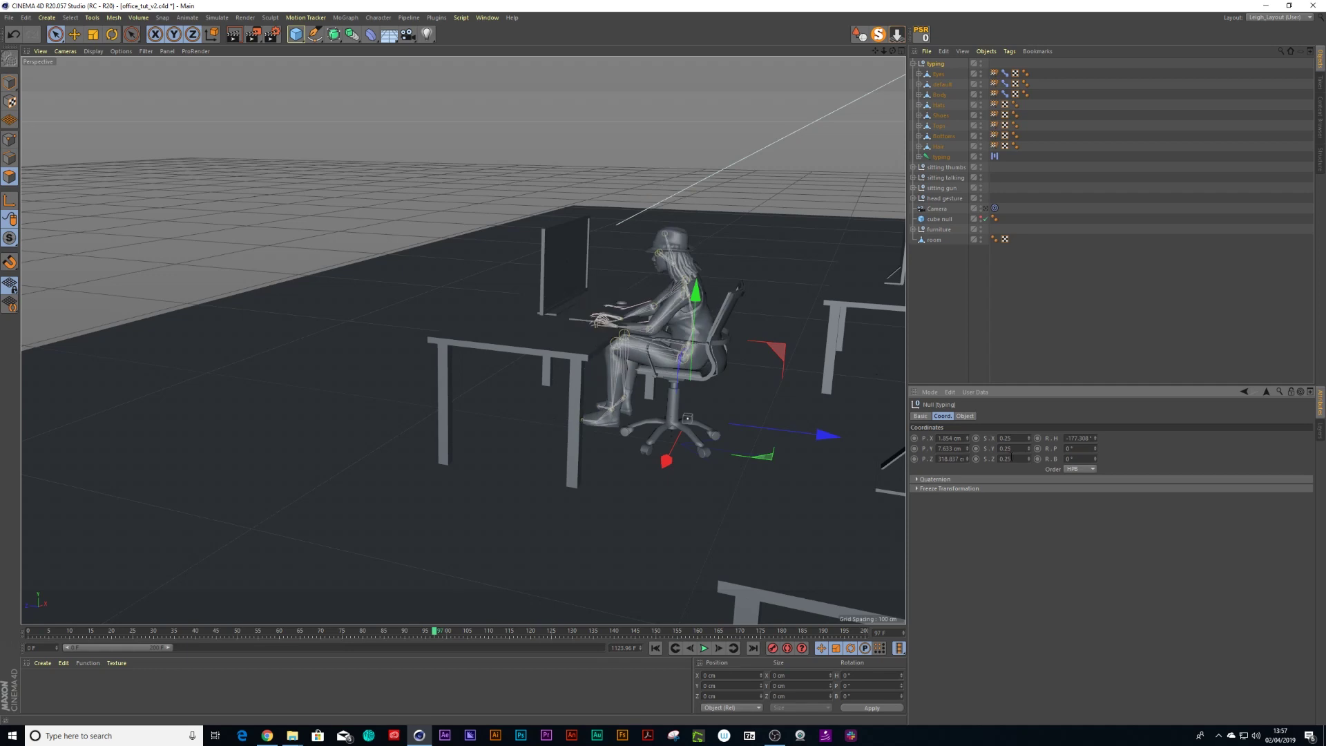
{"action": "left_click_drag", "start_coordinate": [825, 435], "coordinate": [834, 435]}
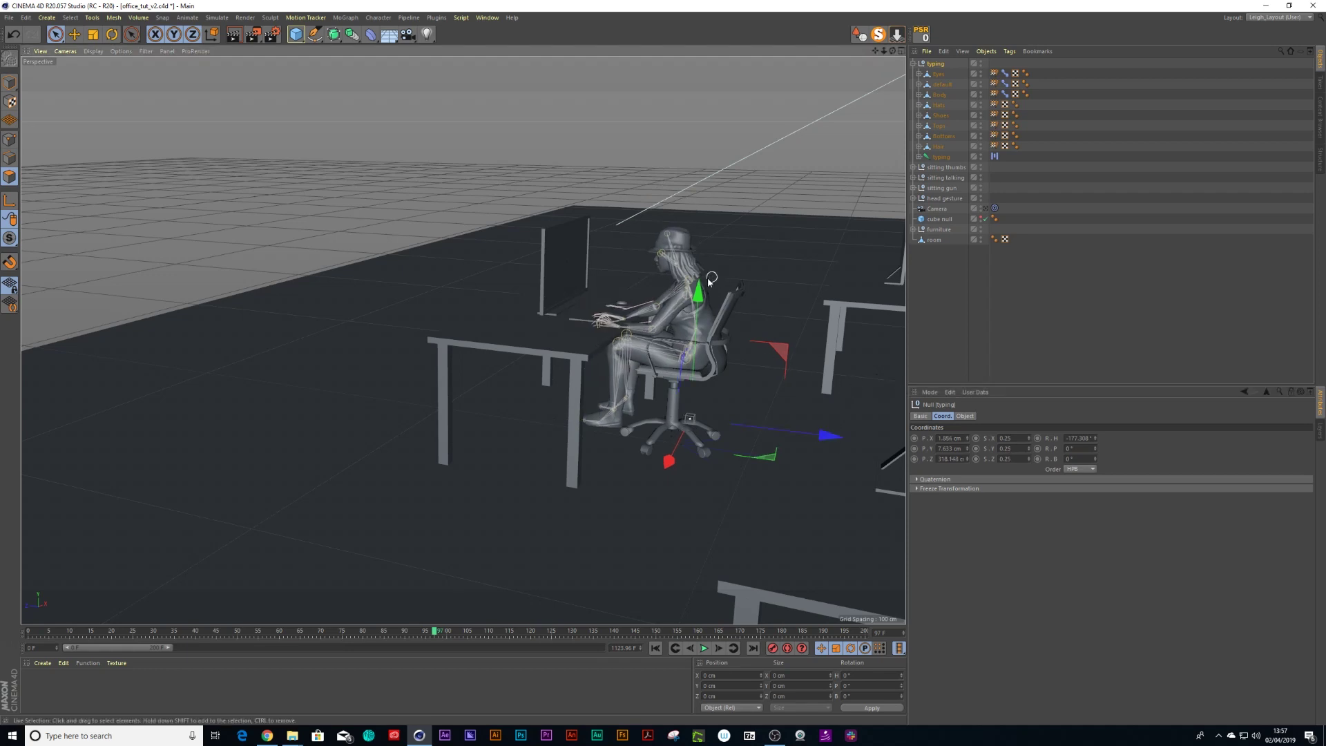
{"action": "left_click_drag", "start_coordinate": [700, 295], "coordinate": [753, 292]}
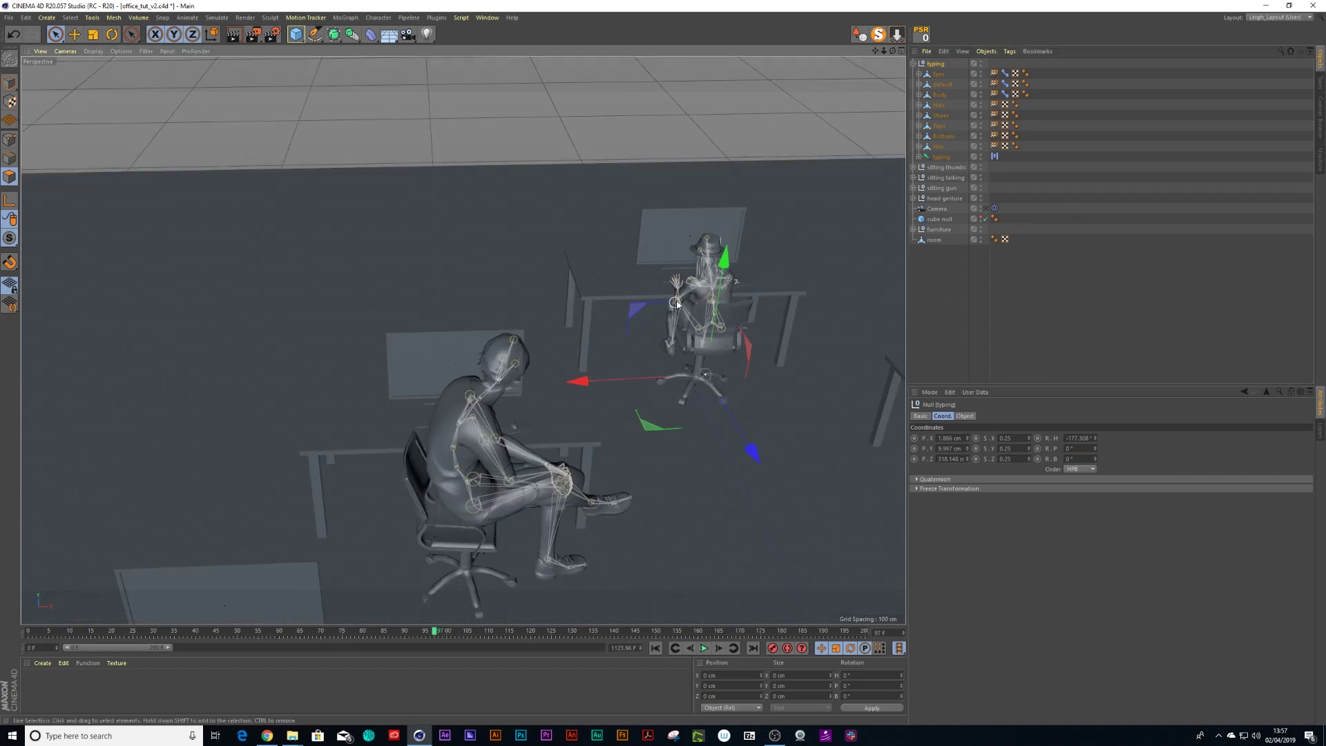
Look through the scene's animated camera and return the animation to frame 0
{"action": "right_click_drag", "start_coordinate": [675, 302], "coordinate": [589, 365], "text": "alt"}
{"action": "middle_click_drag", "start_coordinate": [657, 367], "coordinate": [463, 364], "text": "alt"}
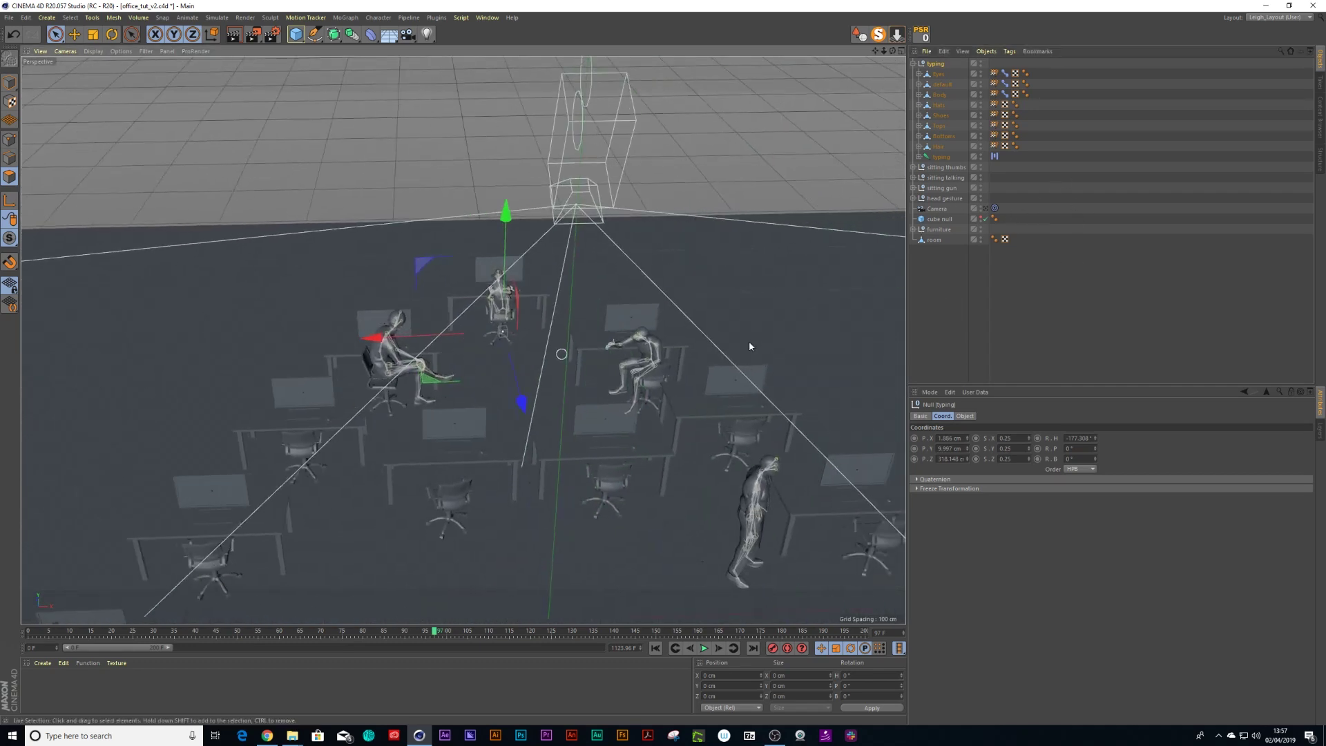
{"action": "left_click", "coordinate": [986, 208]}
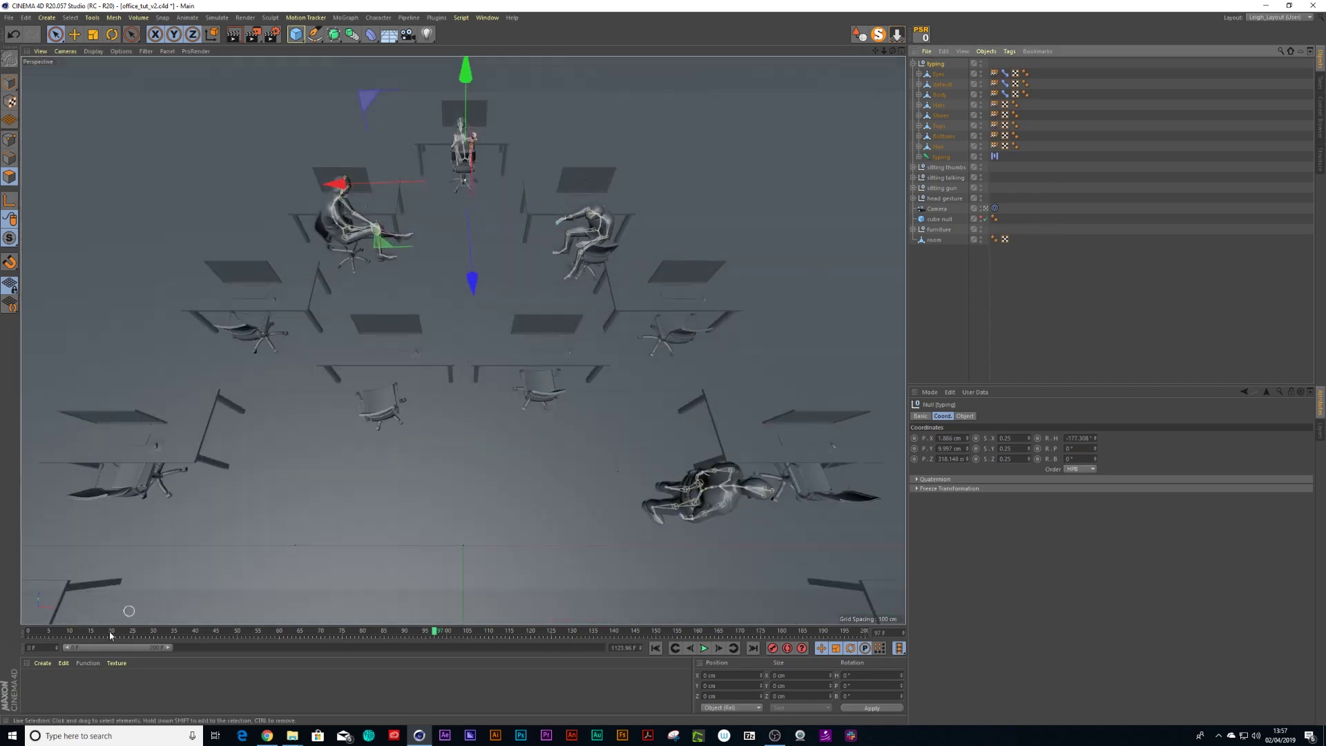
{"action": "left_click", "coordinate": [27, 635]}
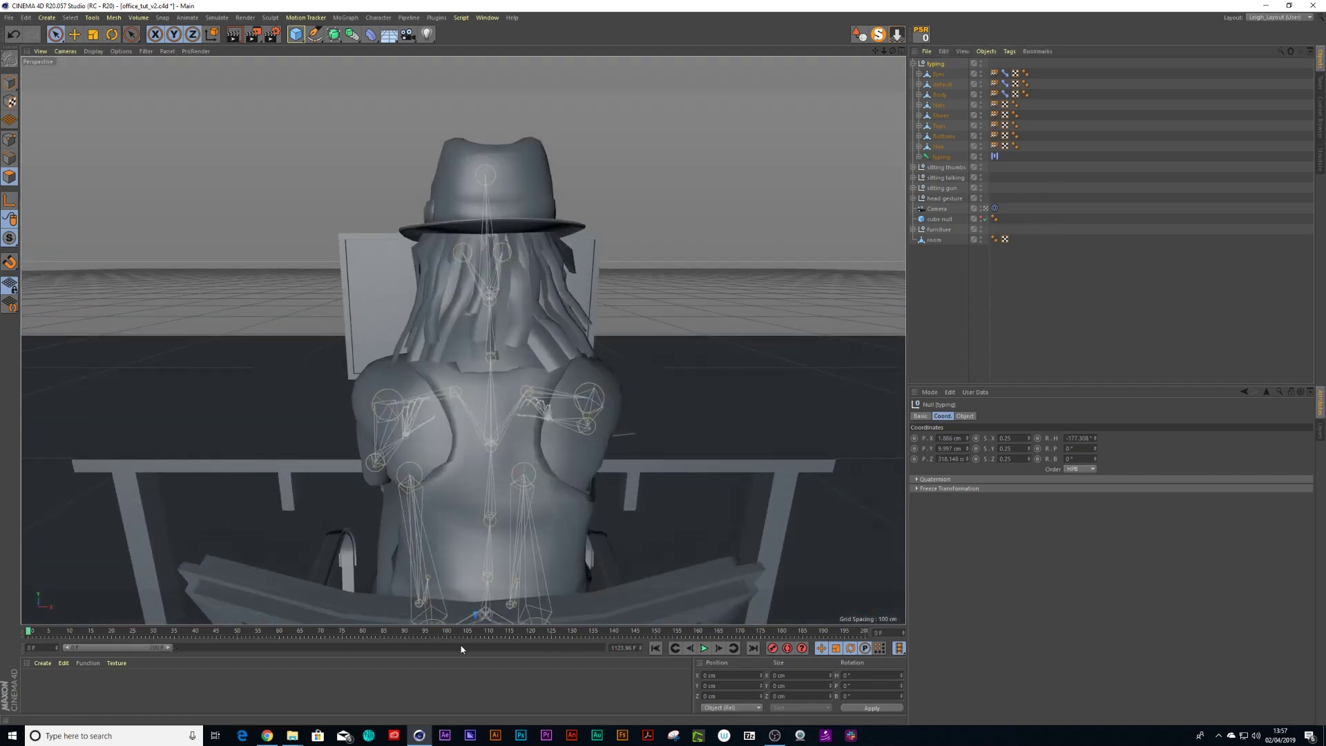
Shorten the project timeline to end at frame 200 and play the animation through the camera
{"action": "left_click_drag", "start_coordinate": [174, 647], "coordinate": [605, 663]}
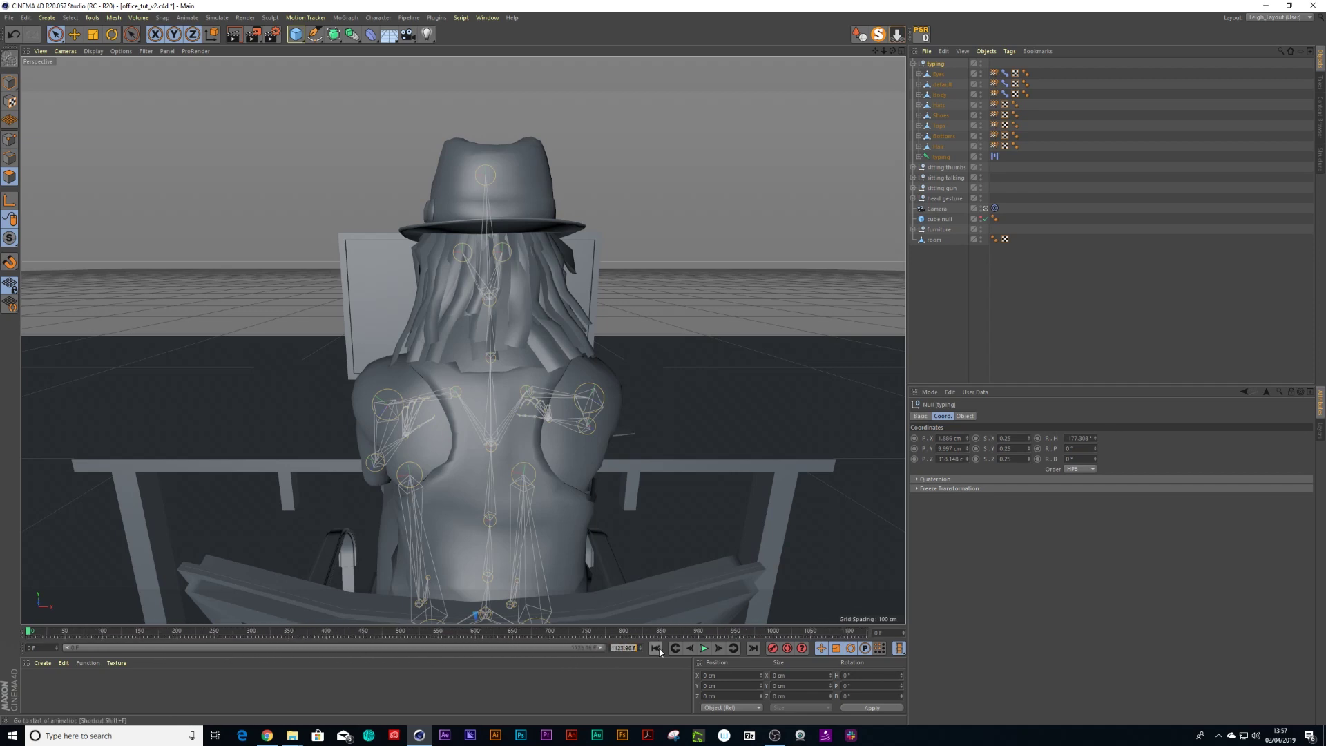
{"action": "key", "text": "Return"}
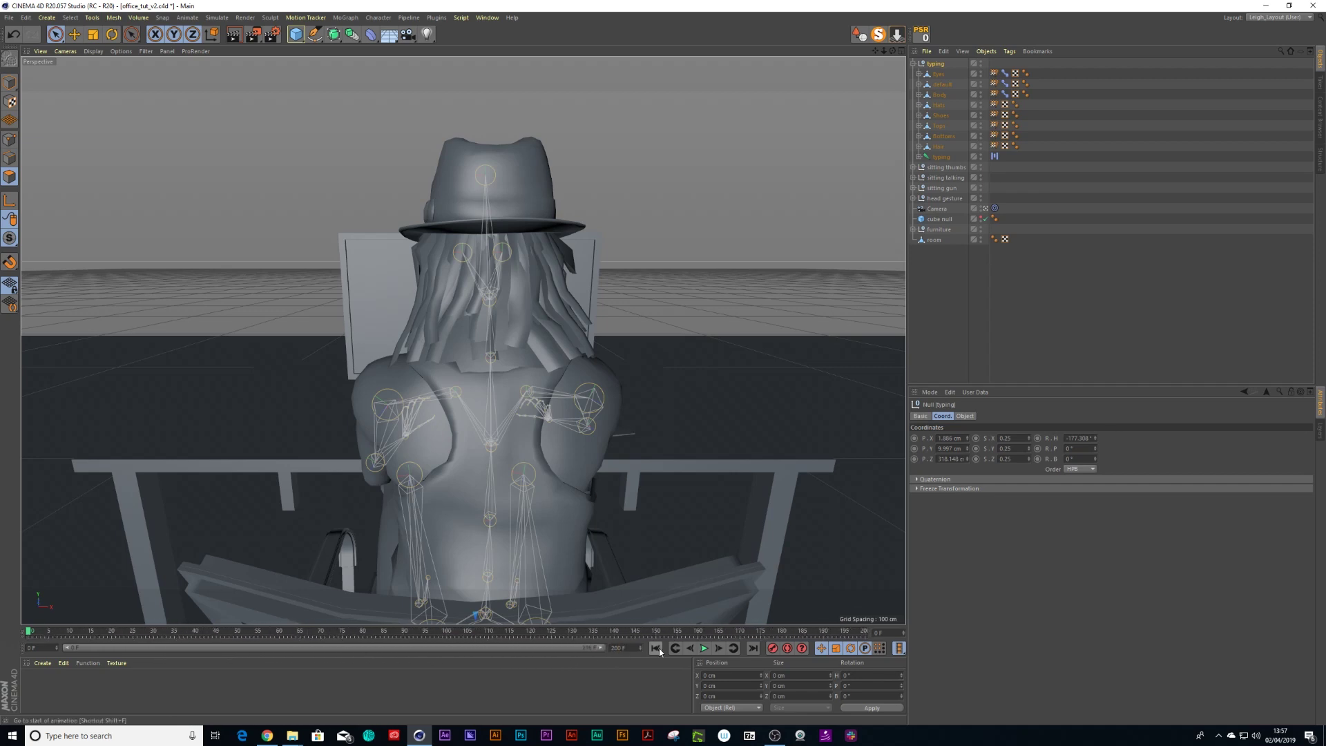
{"action": "left_click", "coordinate": [703, 648]}
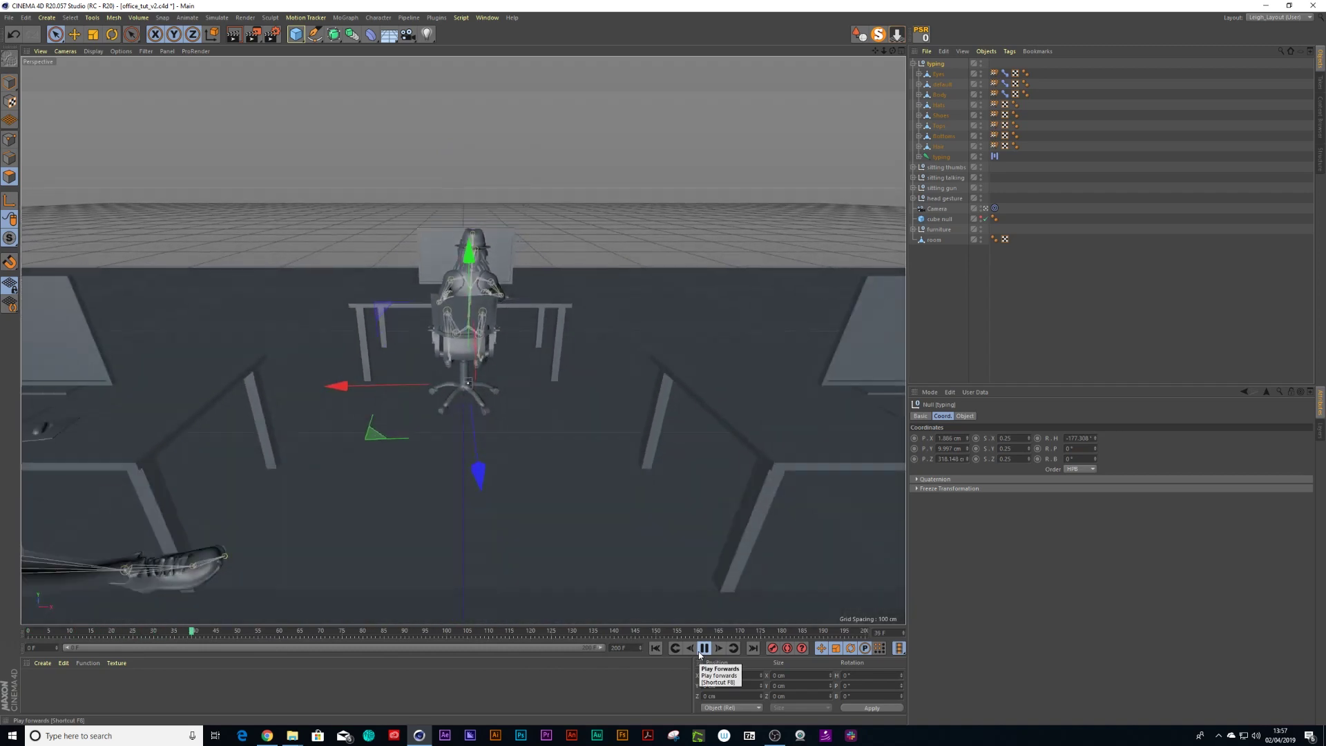